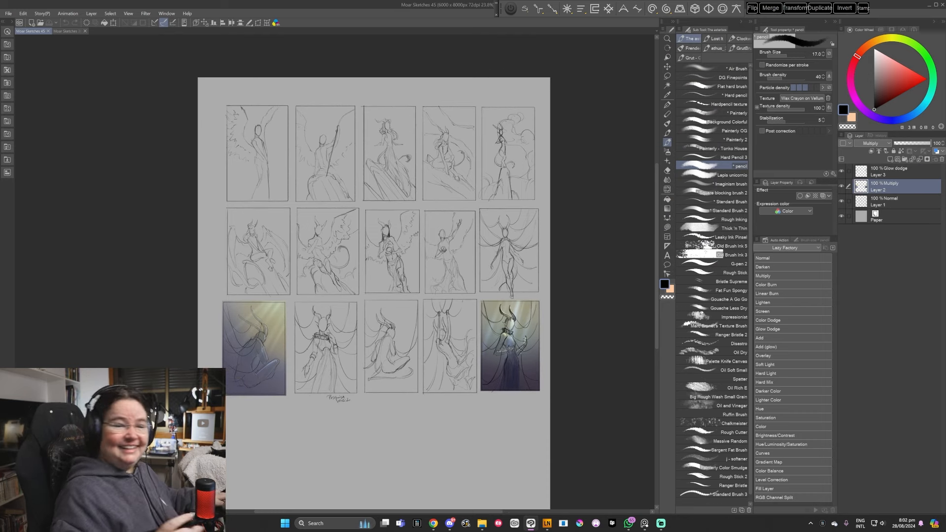
Add a new layer above the Multiply sketch layer and set up a dark red pencil at size 30
mouse_move(512, 341)
mouse_down()
mouse_move(520, 332)
mouse_move(522, 348)
mouse_up()
drag(520, 314, 558, 381)
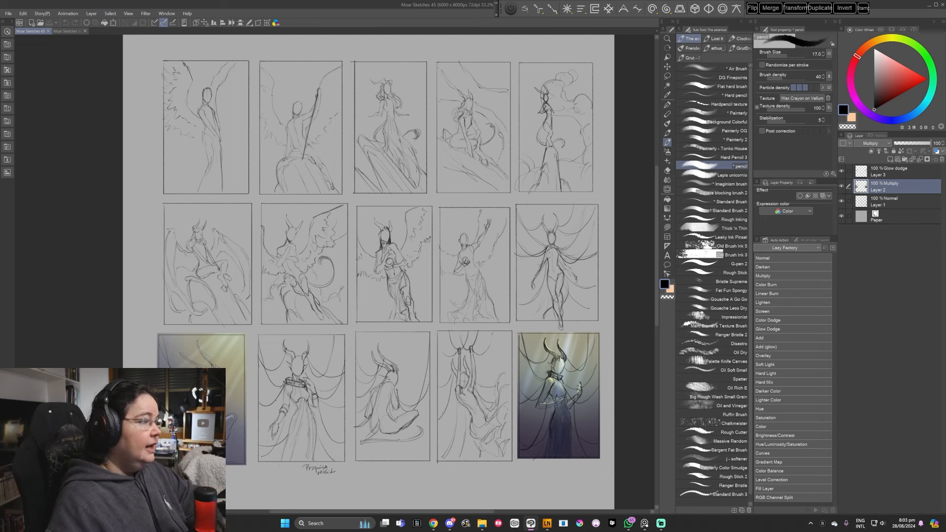
key(ctrl+shift+n)
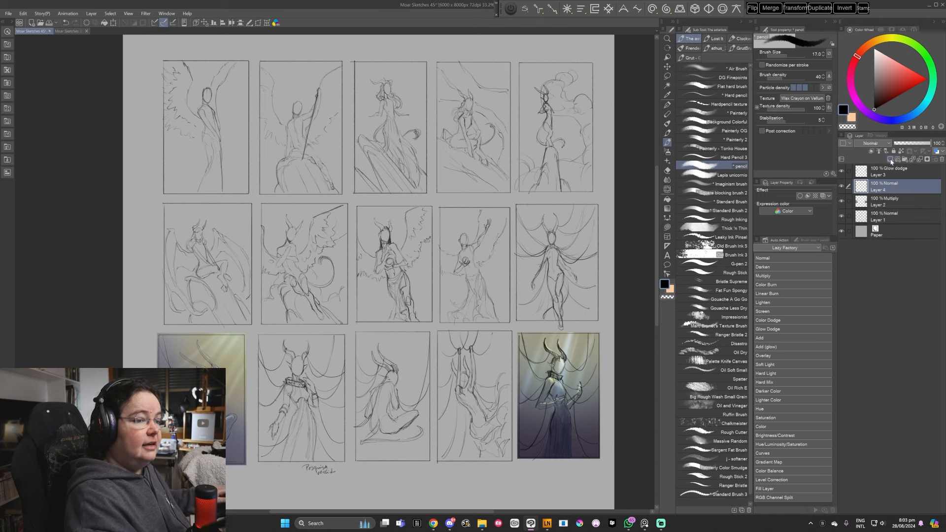
click(899, 87)
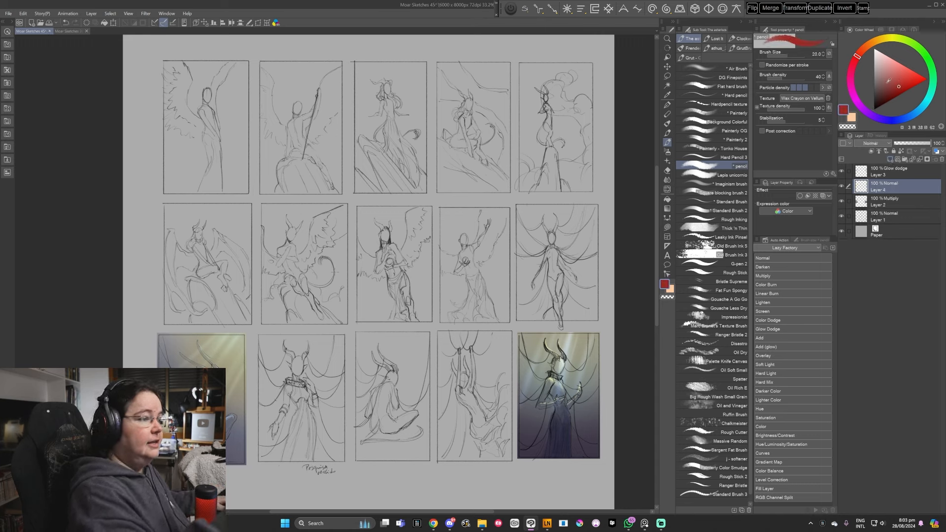
key(bracketright)
key(bracketright)
key(bracketright)
Draw two small red arrows pointing at the wing and figure in the top row's fourth thumbnail
mouse_move(496, 95)
mouse_down()
mouse_move(486, 110)
mouse_move(497, 105)
mouse_up()
drag(506, 58, 495, 77)
mouse_move(493, 68)
mouse_down()
mouse_move(499, 77)
mouse_move(509, 71)
mouse_up()
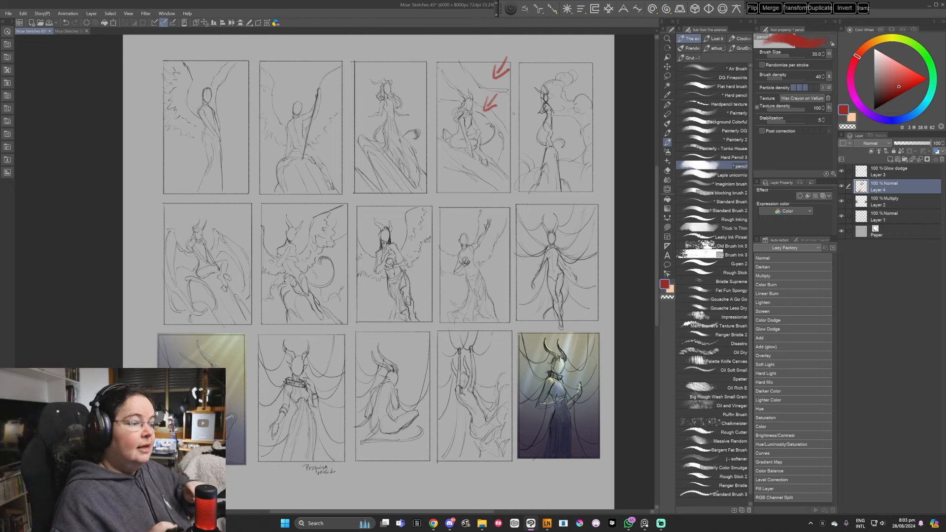
Undo the red arrows on the top row's fourth thumbnail
key(ctrl+z)
key(ctrl+z)
key(ctrl+z)
key(ctrl+z)
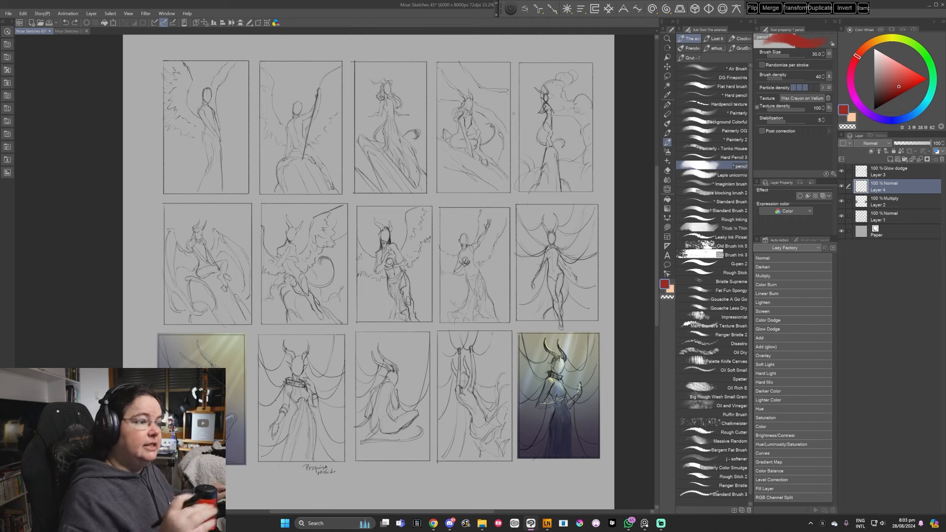
Point a small red arrow at the bottom row's last coloured thumbnail and draw a long horizontal red arrow across each row
drag(536, 237, 541, 240)
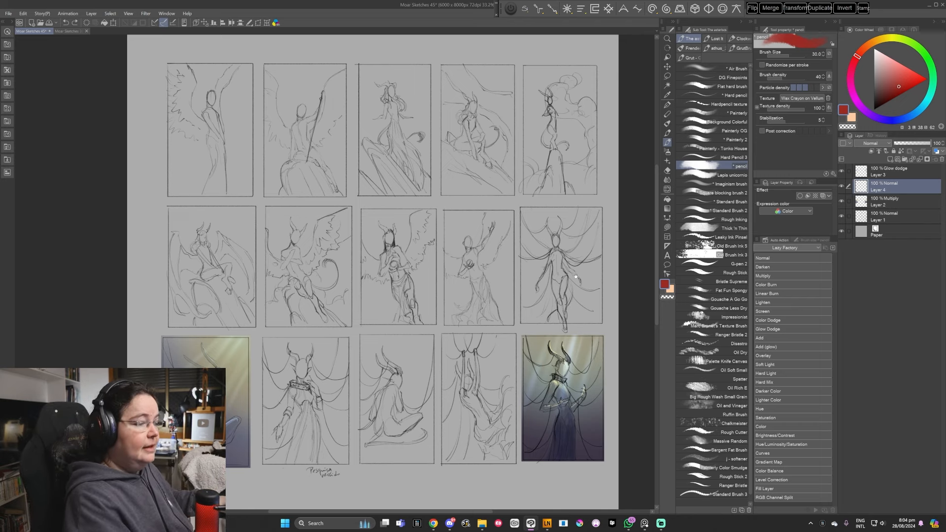
drag(576, 276, 576, 247)
mouse_move(612, 291)
mouse_down()
mouse_move(607, 302)
mouse_move(615, 293)
mouse_up()
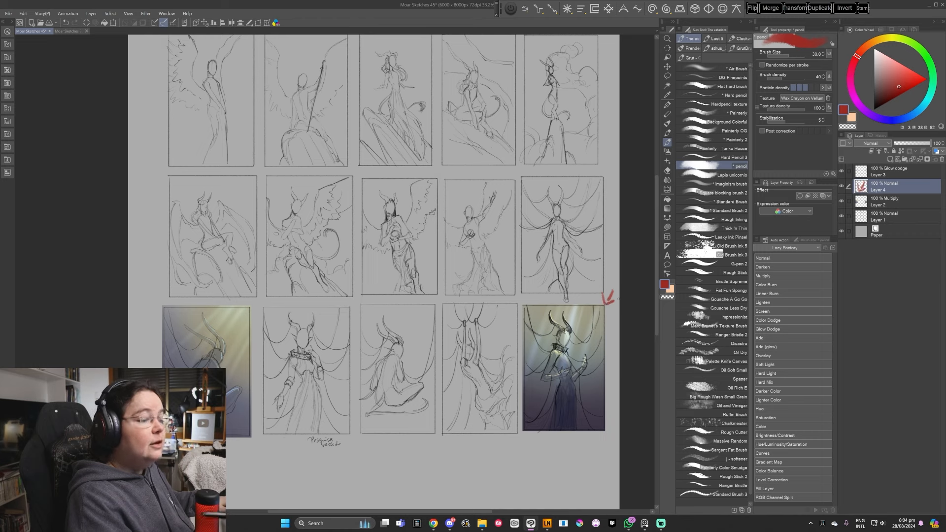
mouse_move(191, 125)
mouse_down()
mouse_move(563, 118)
mouse_move(539, 150)
mouse_up()
mouse_move(230, 242)
mouse_down()
mouse_move(540, 227)
mouse_move(534, 256)
mouse_up()
mouse_move(537, 351)
mouse_down()
mouse_move(356, 352)
mouse_move(304, 364)
mouse_up()
mouse_move(267, 353)
mouse_down()
mouse_move(297, 333)
mouse_move(327, 367)
mouse_up()
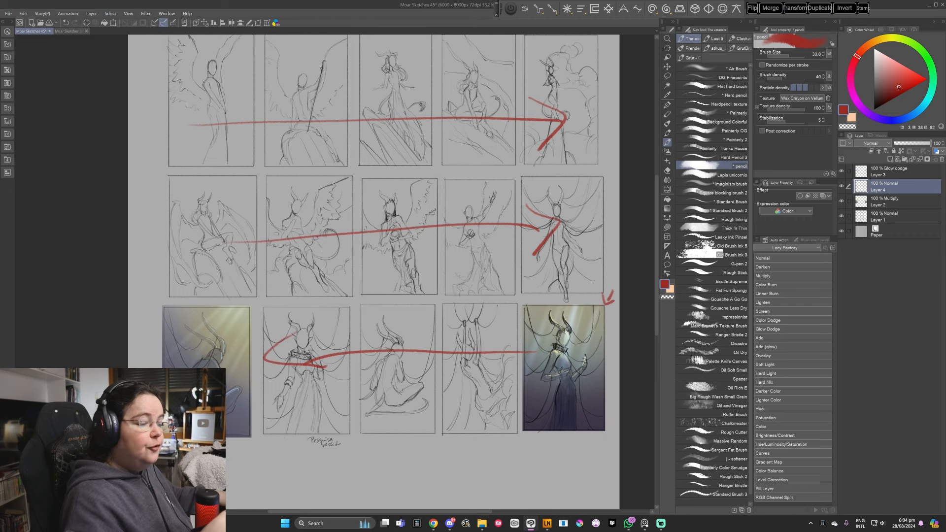
Undo all the red arrows drawn across the three thumbnail rows
key(ctrl+z)
key(ctrl+z)
key(ctrl+z)
key(ctrl+z)
key(ctrl+z)
key(ctrl+z)
key(ctrl+z)
key(ctrl+z)
key(ctrl+z)
key(ctrl+z)
Circle the bottom row's last coloured thumbnail in red, and try a circle around the middle row's fourth thumbnail
mouse_move(559, 294)
mouse_down()
mouse_move(511, 401)
mouse_move(566, 294)
mouse_move(534, 320)
mouse_up()
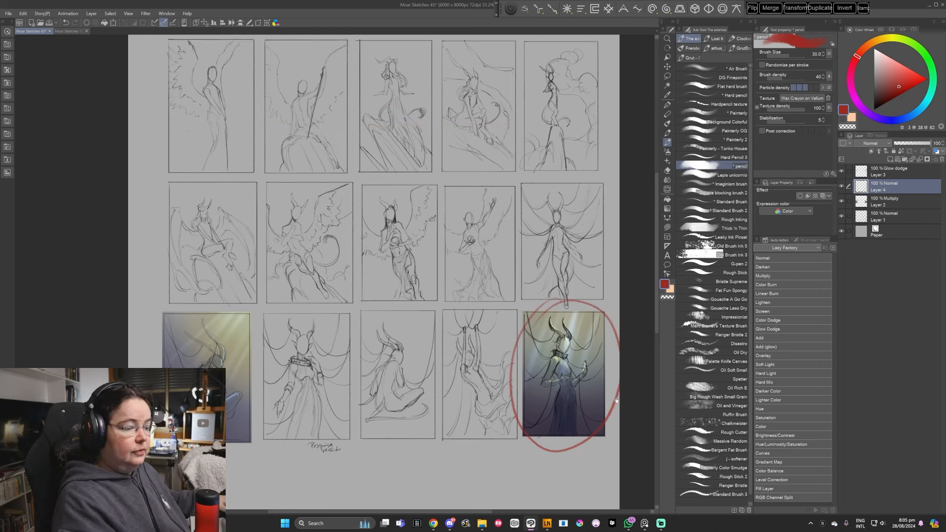
scroll(618, 410, up, 2)
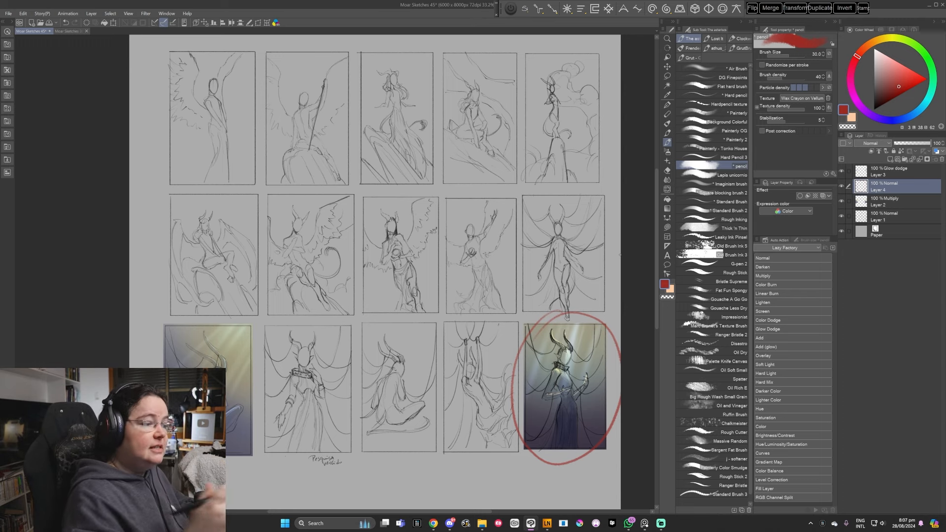
mouse_move(493, 200)
mouse_down()
mouse_move(441, 242)
mouse_move(512, 212)
mouse_move(471, 198)
mouse_up()
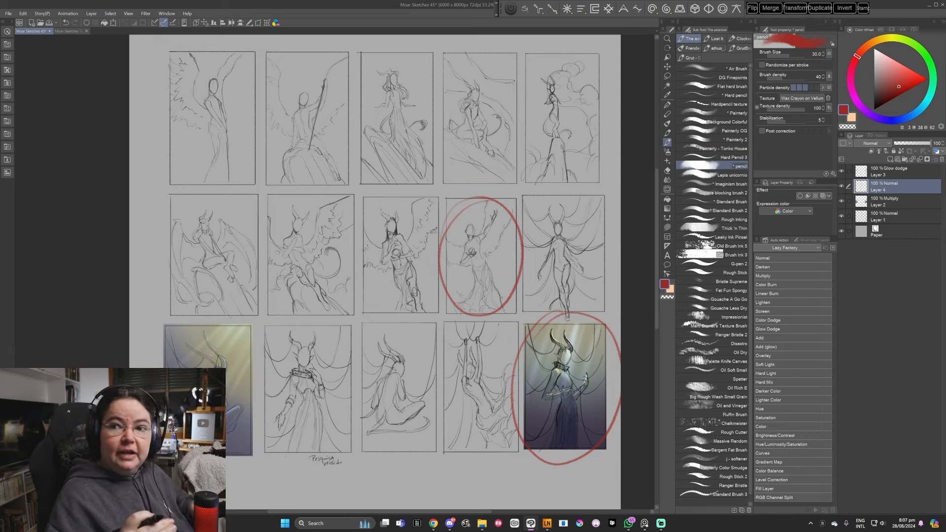
key(ctrl+z)
Set the pencil size to 12 and mark the head line with a small arrow beside it on the middle row's fourth figure
drag(502, 285, 522, 276)
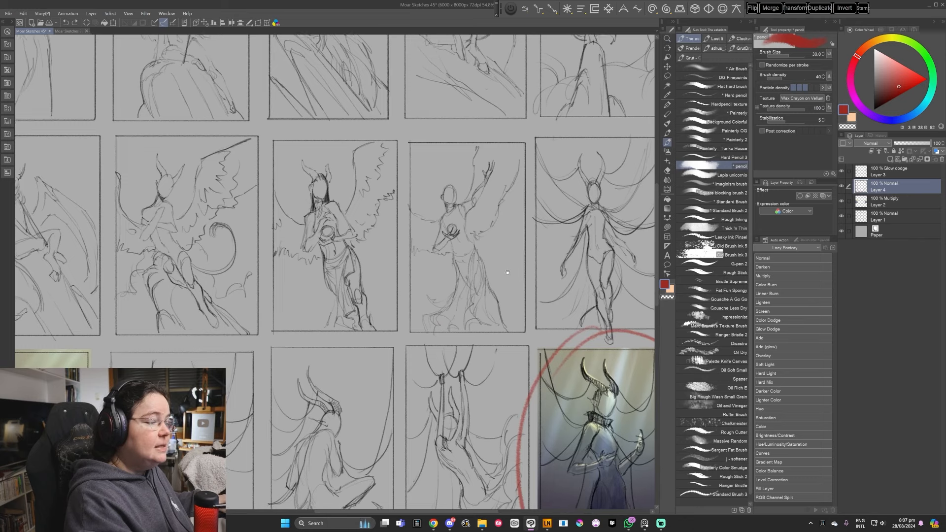
key(bracketleft)
key(bracketleft)
key(bracketleft)
key(bracketleft)
key(bracketleft)
mouse_move(452, 187)
mouse_down()
mouse_move(450, 207)
mouse_move(480, 223)
mouse_up()
mouse_move(473, 157)
mouse_down()
mouse_move(462, 164)
mouse_move(471, 167)
mouse_up()
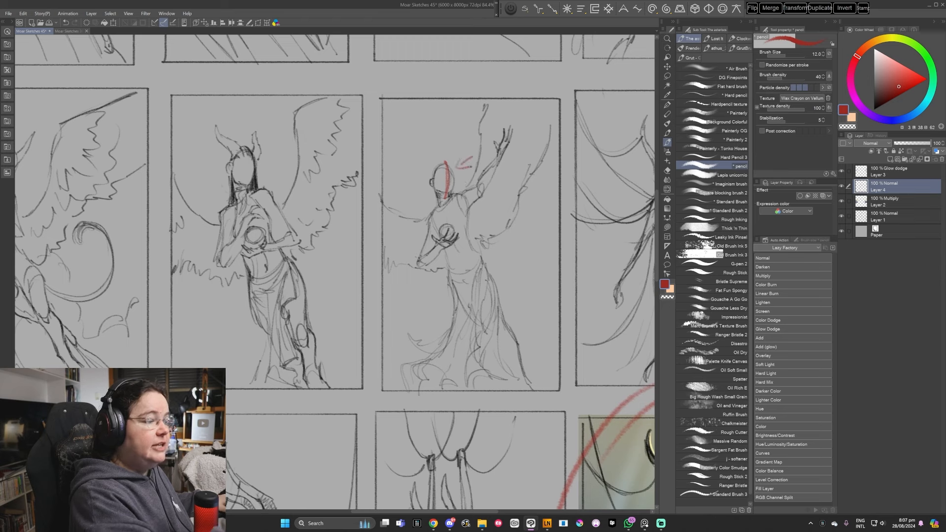
Circle the figure's raised hand in red and sketch a small open hand beside the wing
drag(514, 124, 493, 129)
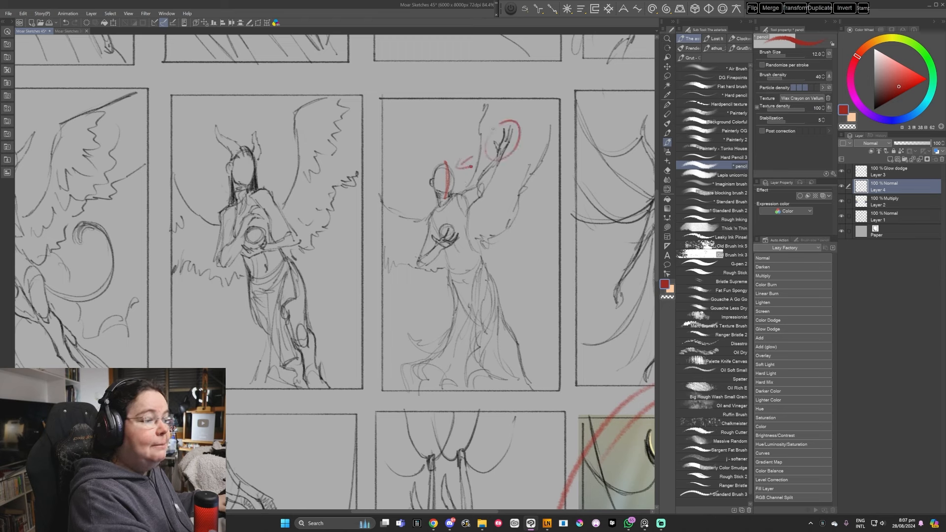
mouse_move(524, 228)
mouse_down()
mouse_move(517, 245)
mouse_move(537, 225)
mouse_move(534, 208)
mouse_move(534, 227)
mouse_up()
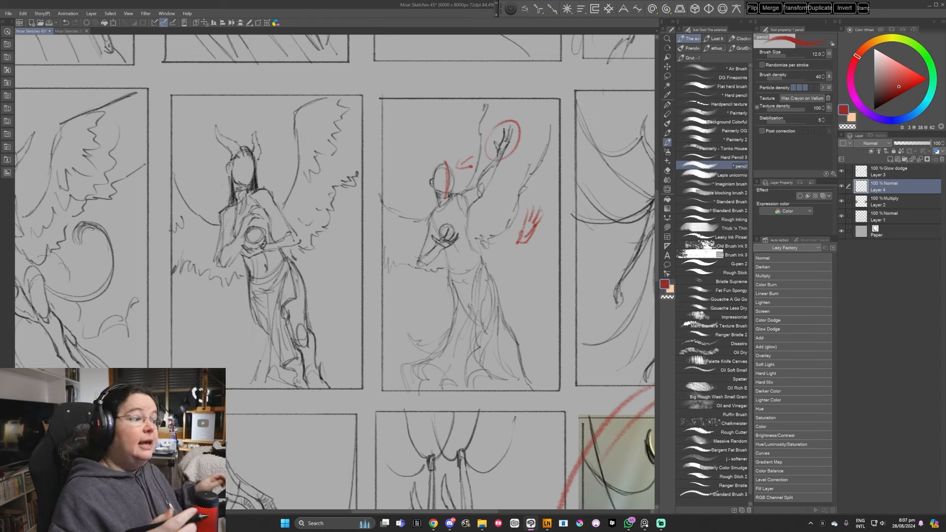
Draw a red diagonal line along the figure's arms and a curved action line down through the body
drag(542, 210, 555, 209)
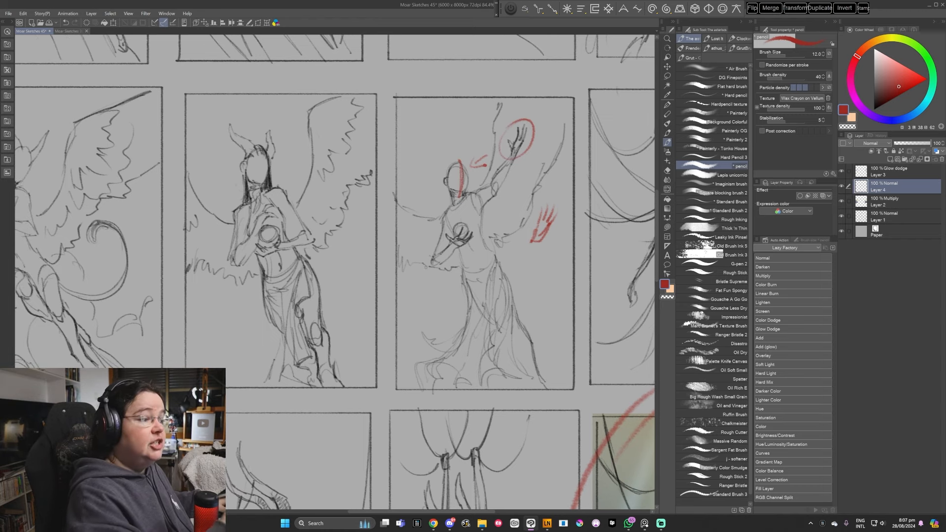
drag(403, 296, 532, 97)
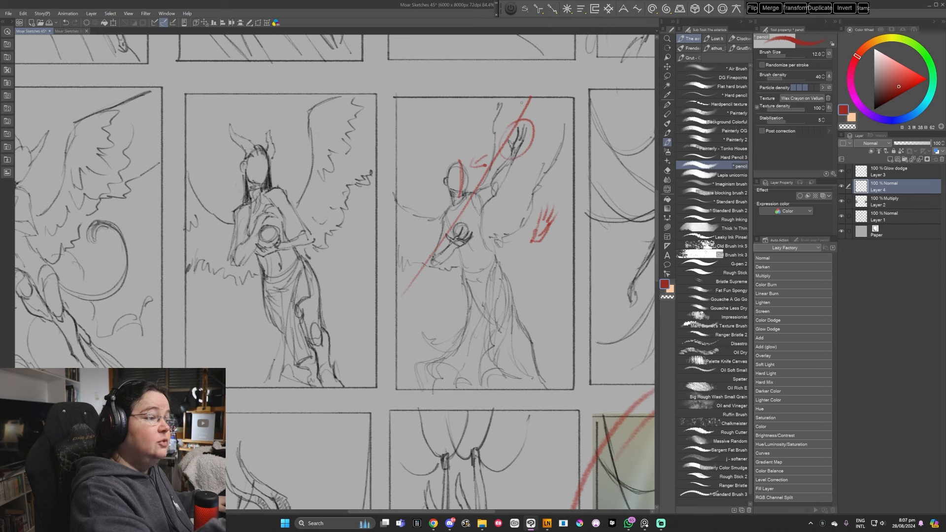
key(ctrl+z)
mouse_move(403, 297)
mouse_down()
mouse_move(532, 102)
mouse_move(468, 163)
mouse_move(455, 203)
mouse_move(473, 280)
mouse_move(531, 387)
mouse_up()
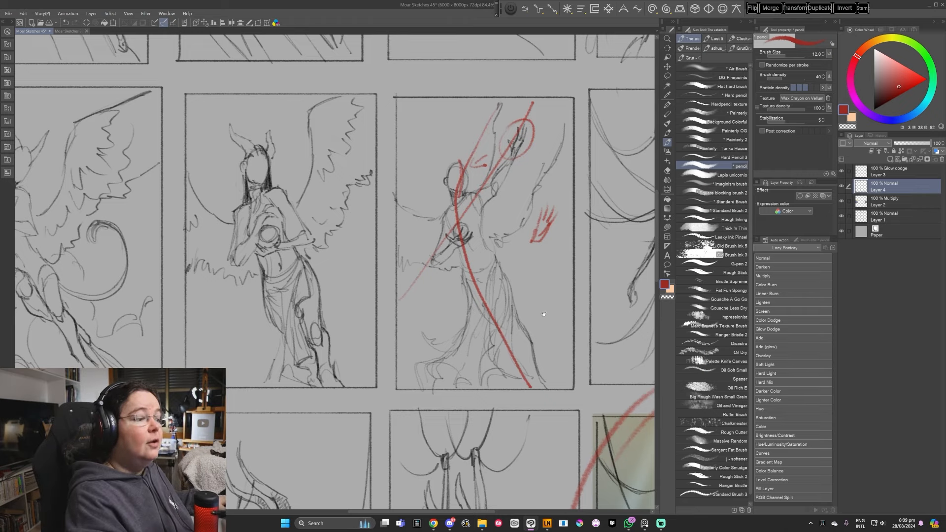
Review the annotated thumbnail sheet, look at the document with background thumbnails A to F, and return to the sheet
scroll(544, 285, down, 1)
scroll(544, 285, down, 5)
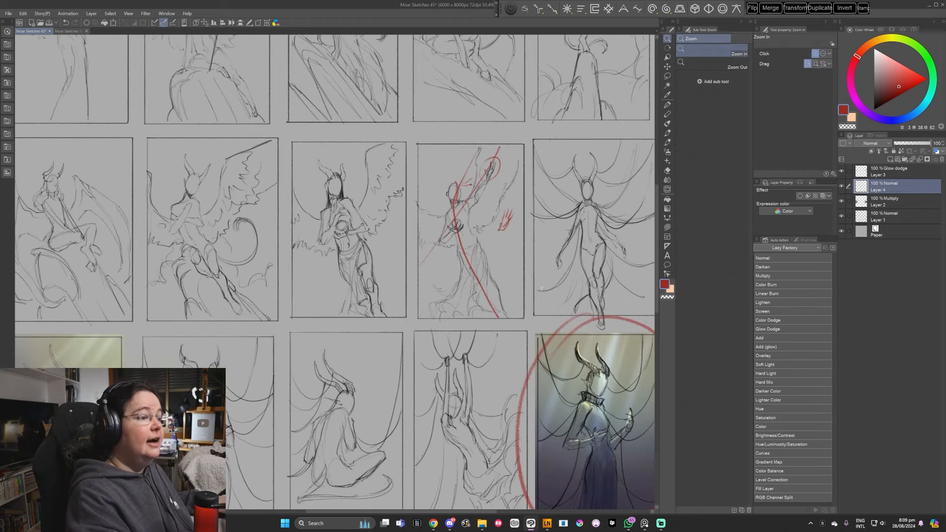
scroll(542, 307, up, 3)
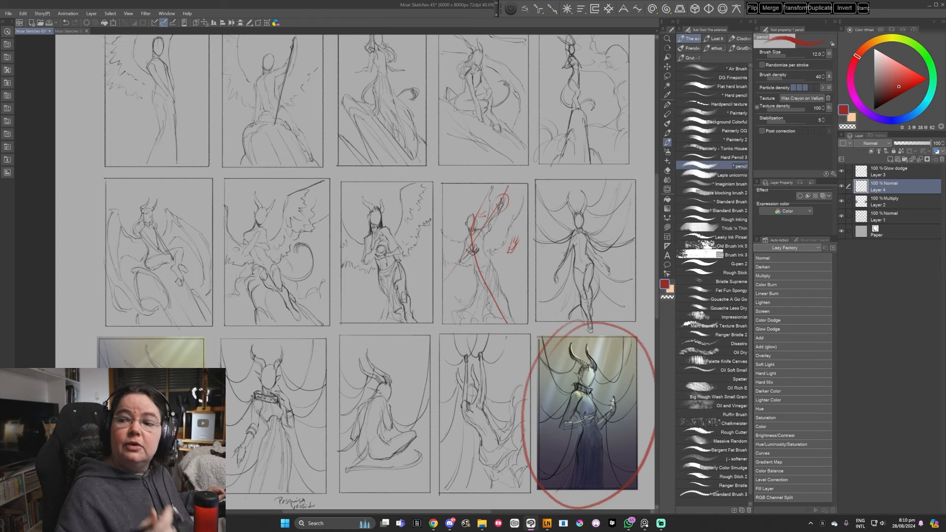
click(67, 31)
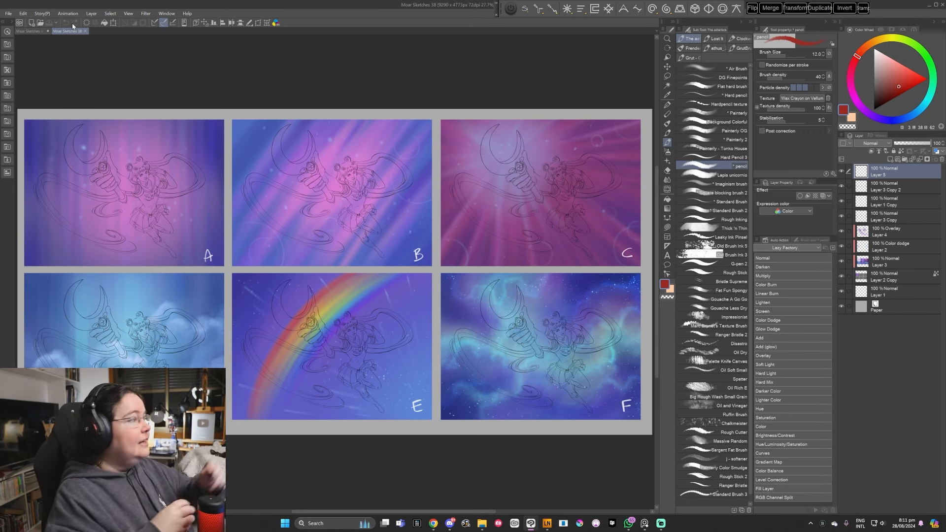
click(34, 33)
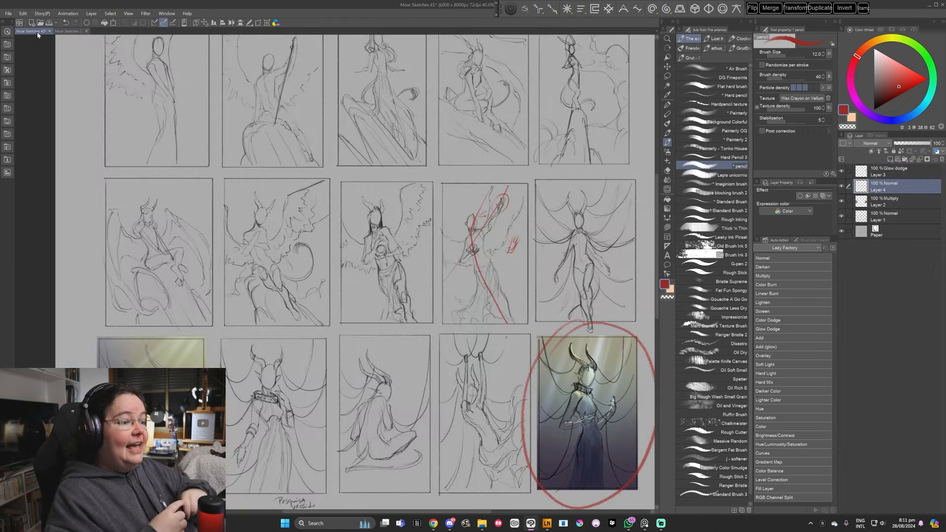
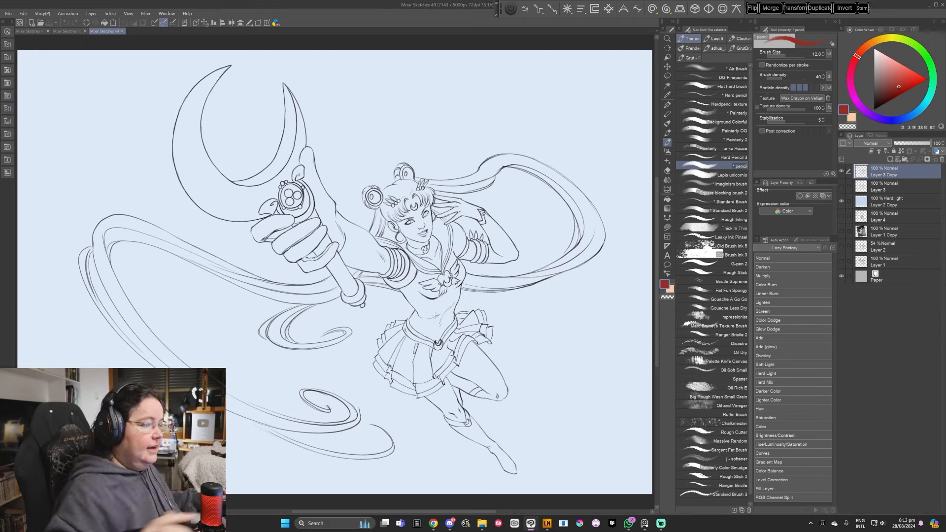
Delete Layer 3 and the Hard light Layer 2 Copy from the line art document
click(847, 188)
click(842, 187)
click(842, 187)
click(942, 159)
click(893, 200)
click(891, 184)
click(942, 159)
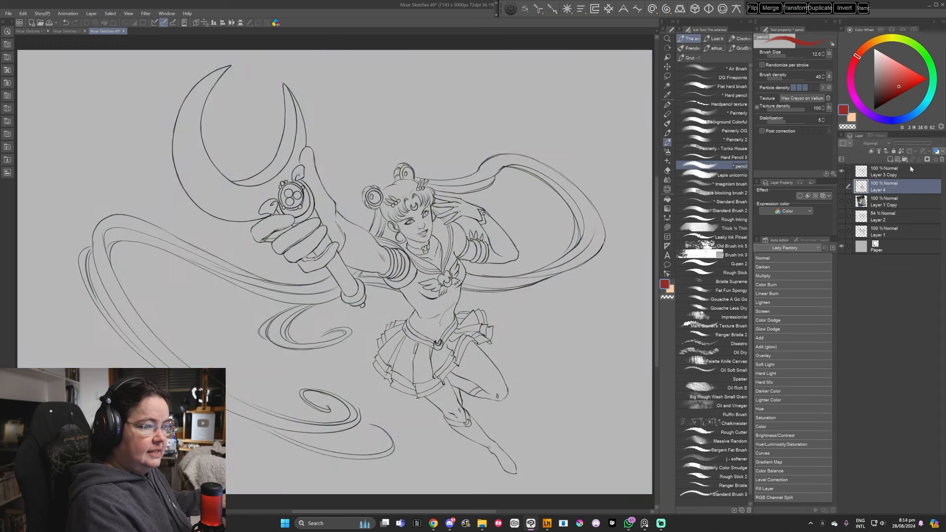
Delete Layer 4, Layer 1 Copy, Layer 2 and Layer 1, keeping only the line art and paper layers
click(845, 186)
click(844, 187)
click(844, 187)
click(844, 186)
click(942, 159)
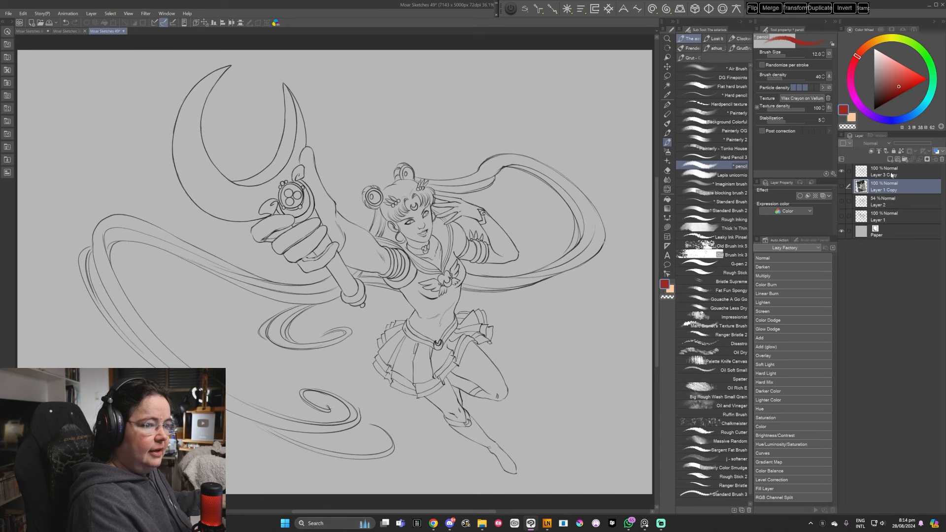
click(942, 160)
click(941, 160)
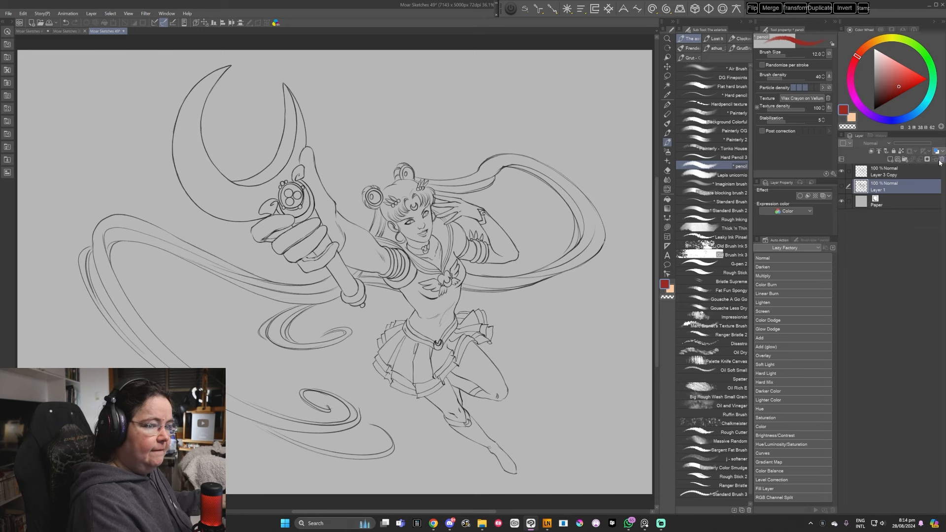
click(942, 160)
click(842, 171)
click(842, 171)
drag(482, 362, 483, 361)
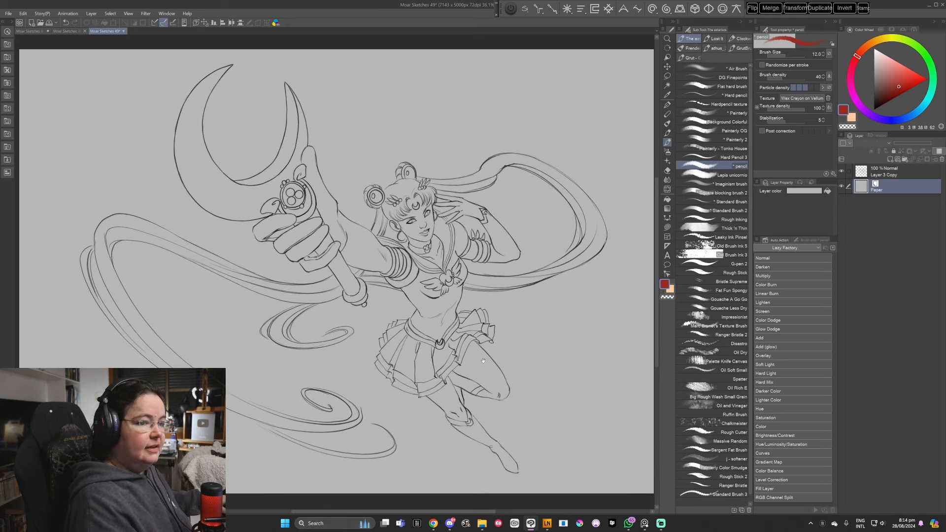
Switch to the background thumbnails document and stamp its visible artwork onto a new merged layer
click(67, 32)
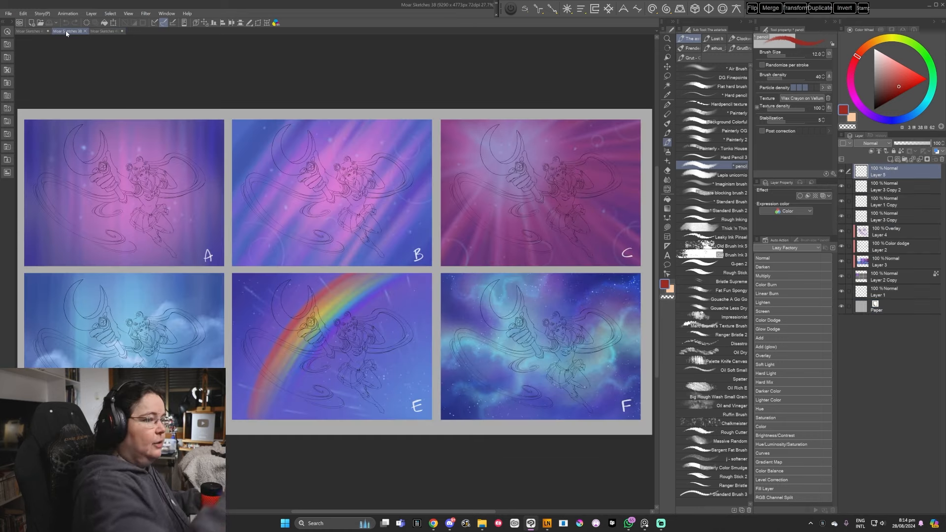
click(862, 9)
drag(574, 360, 531, 337)
Select thumbnail F with a rectangular selection and copy and paste it onto a new layer
click(667, 75)
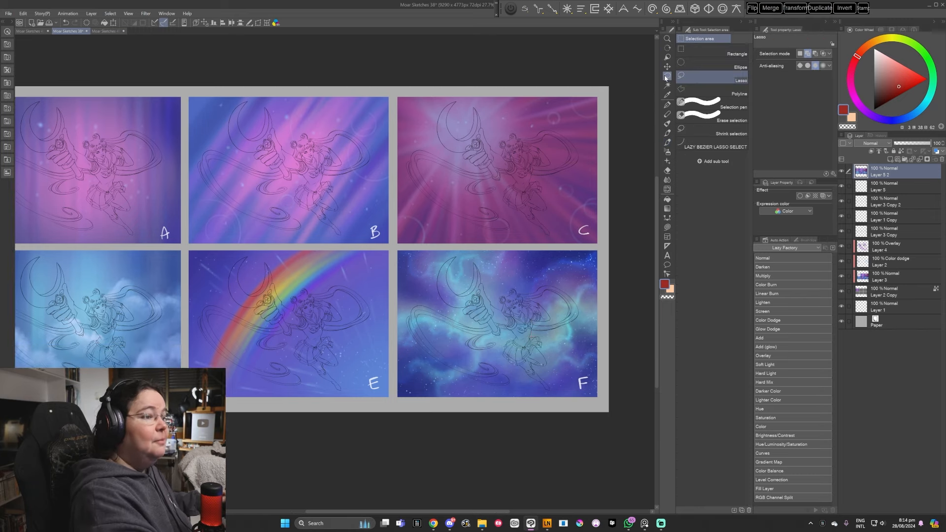
click(692, 57)
drag(396, 250, 599, 399)
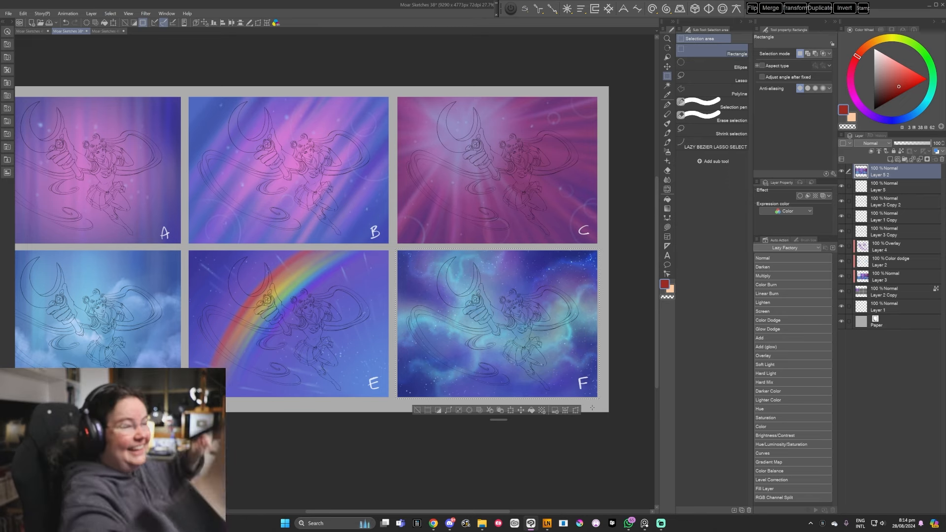
click(824, 10)
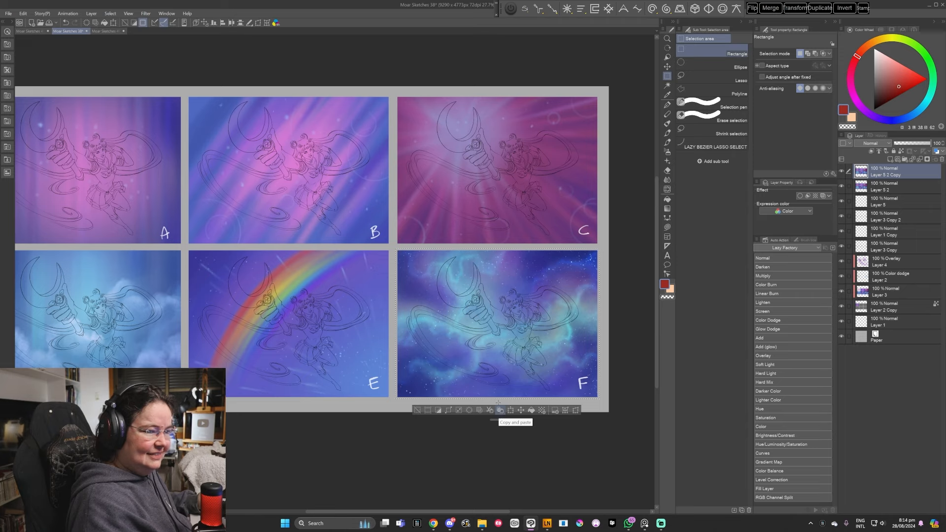
Paste the copied content onto a new layer above the paper in the line art document and clear that layer
click(104, 31)
click(22, 14)
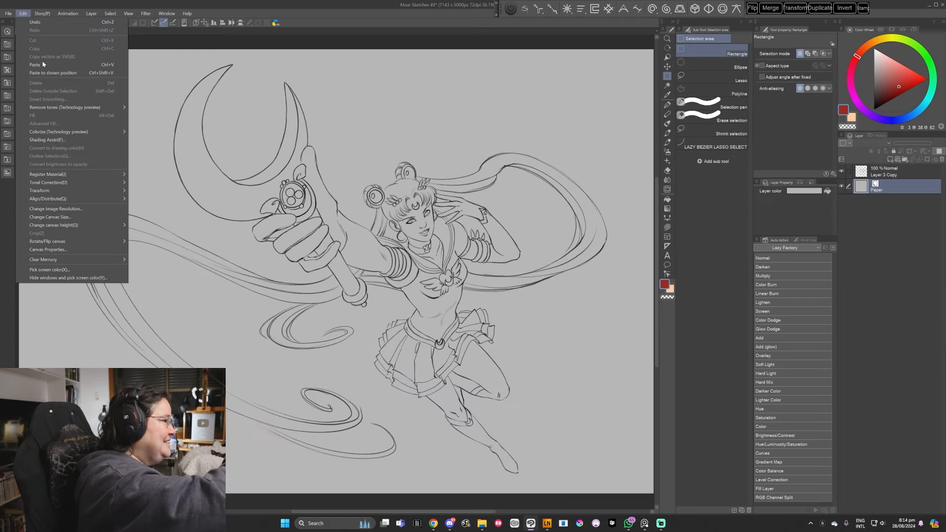
click(30, 64)
key(Delete)
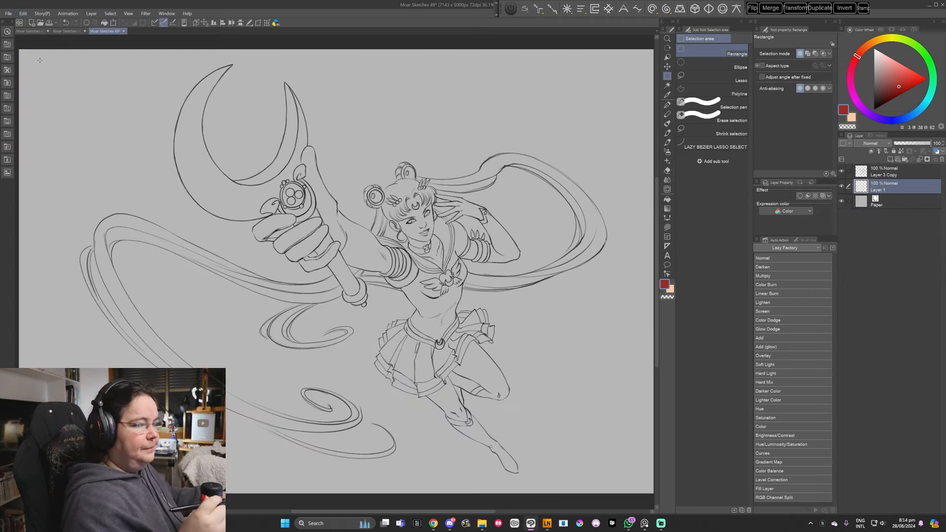
Return to the background thumbnails document and examine the selected thumbnail F
click(72, 31)
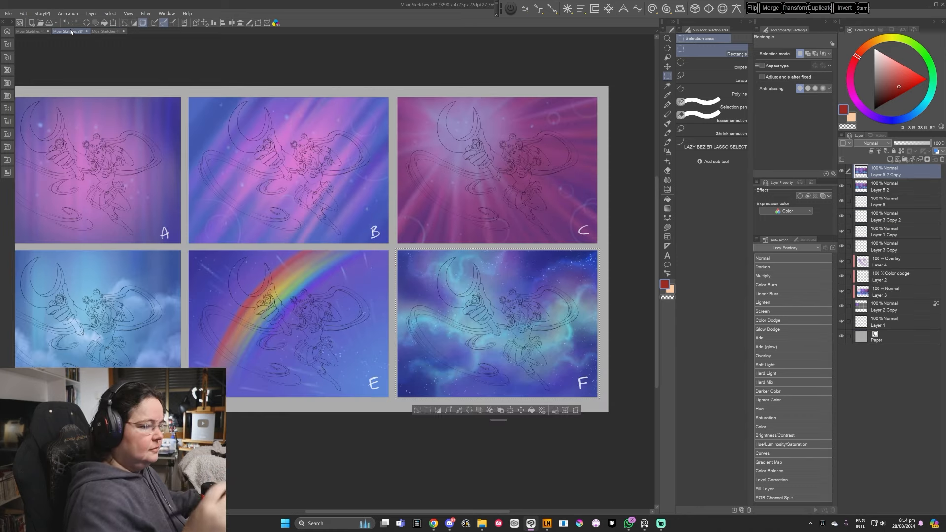
drag(589, 389, 583, 388)
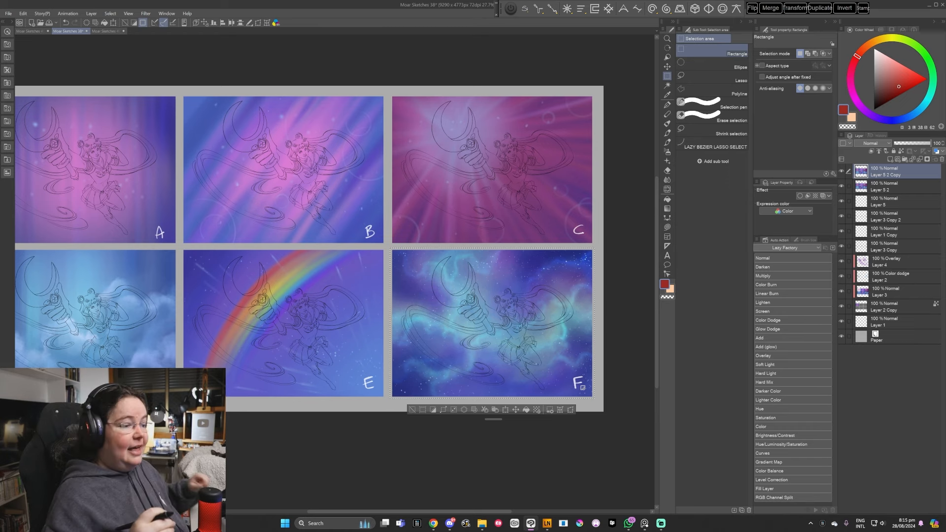
Copy and paste thumbnail F onto a new layer, and paste it into the line art document above the blank layer
click(495, 410)
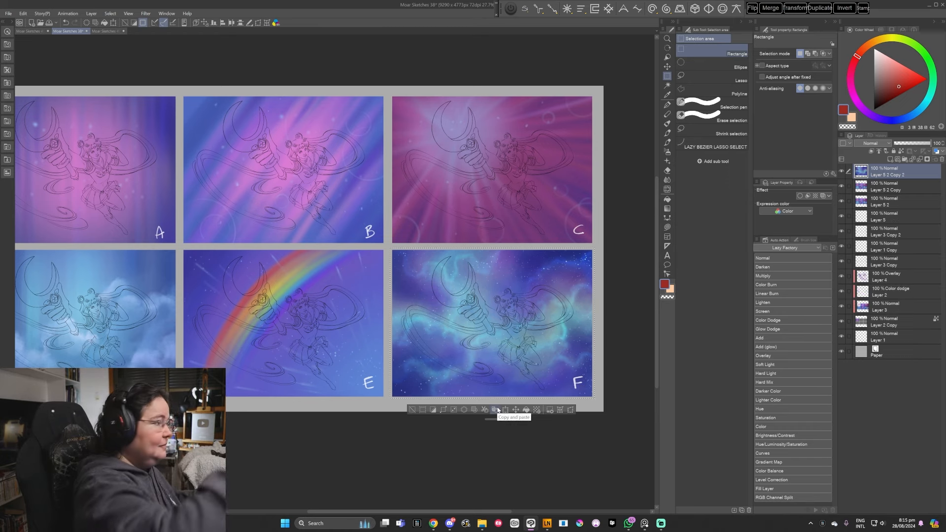
click(105, 31)
click(24, 14)
key(Down)
key(Return)
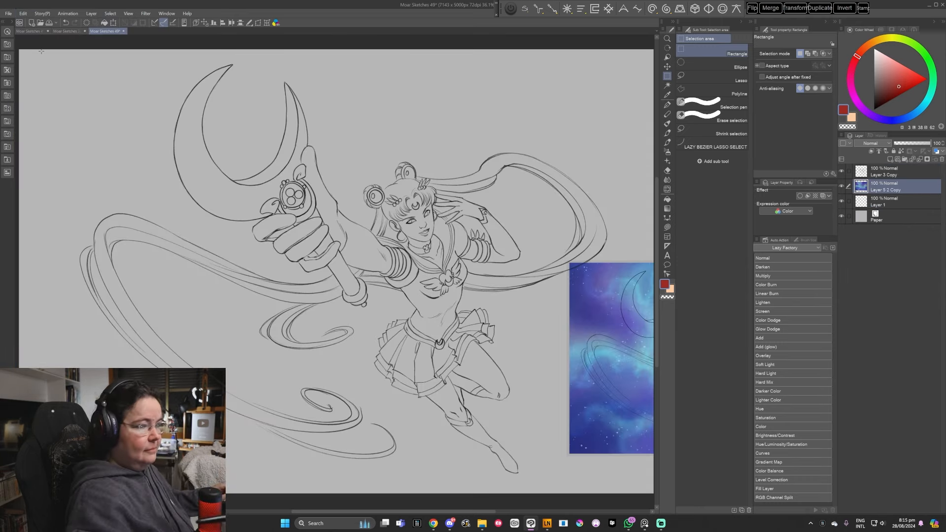
Move the pasted thumbnail F into the upper-left corner of the line art canvas
click(668, 67)
drag(616, 315, 408, 236)
drag(546, 273, 214, 146)
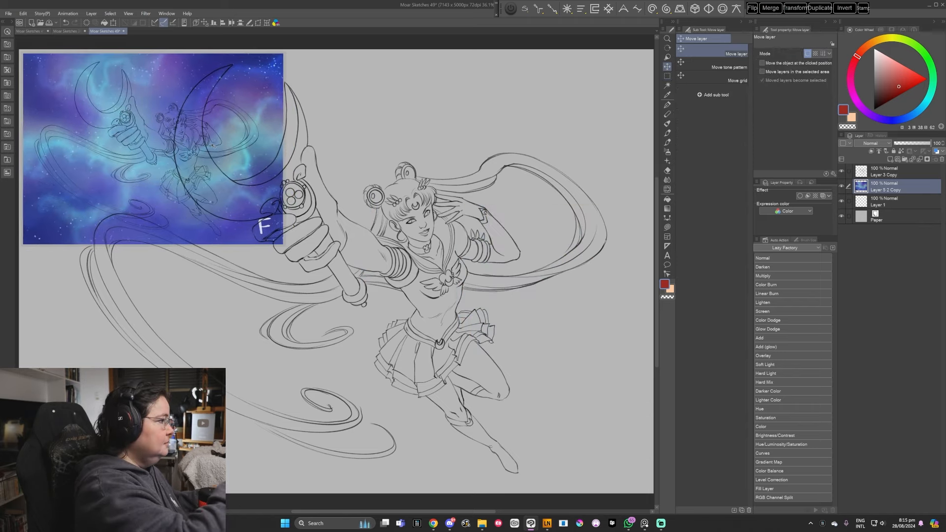
Close the background thumbnails document and the character thumbnails document without saving either one
click(82, 31)
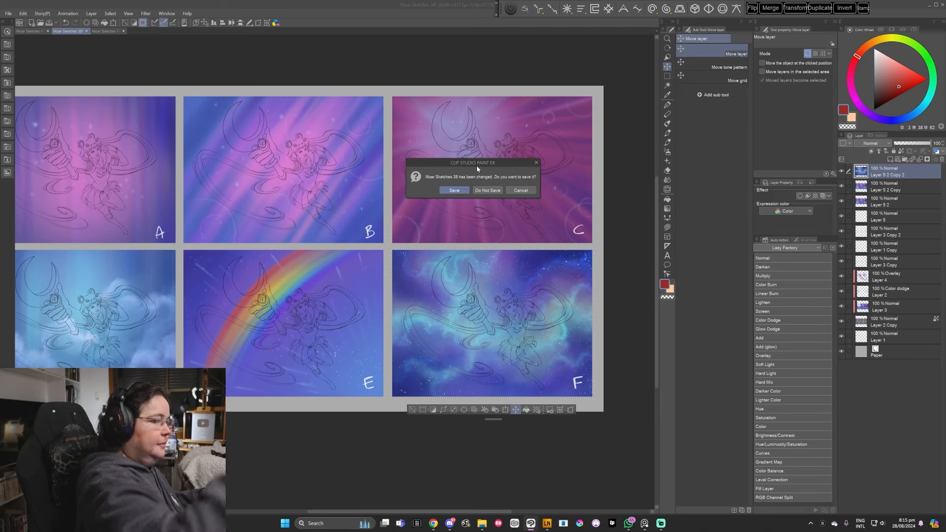
click(487, 190)
click(49, 31)
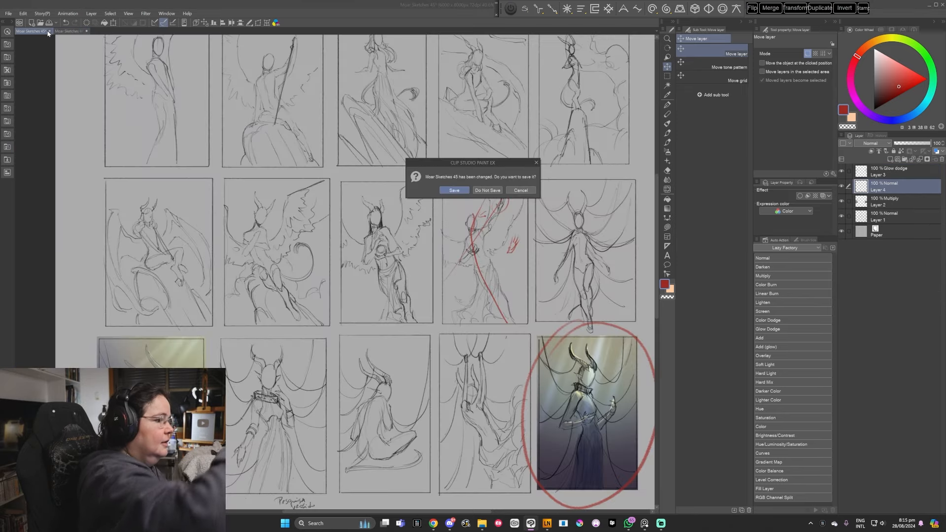
click(489, 194)
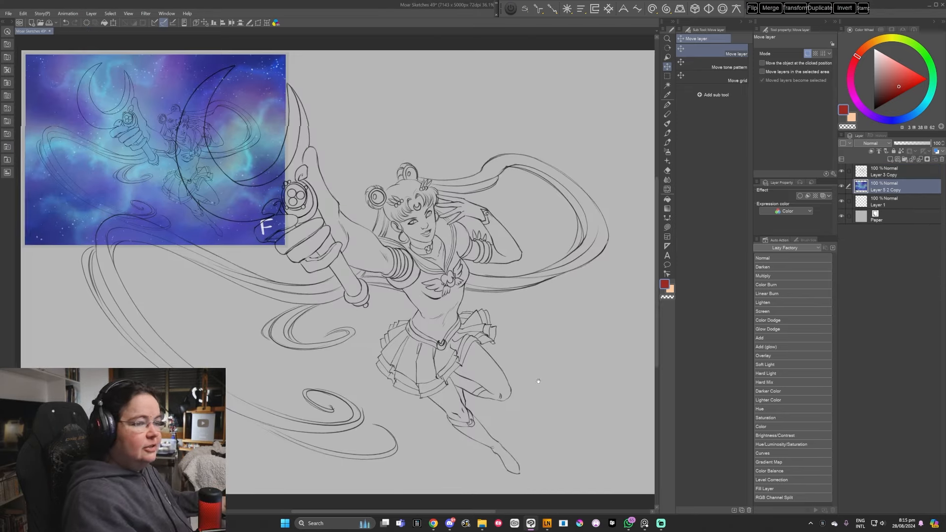
Scale thumbnail F down to about 52% in the canvas corner, keeping its aspect ratio
click(796, 8)
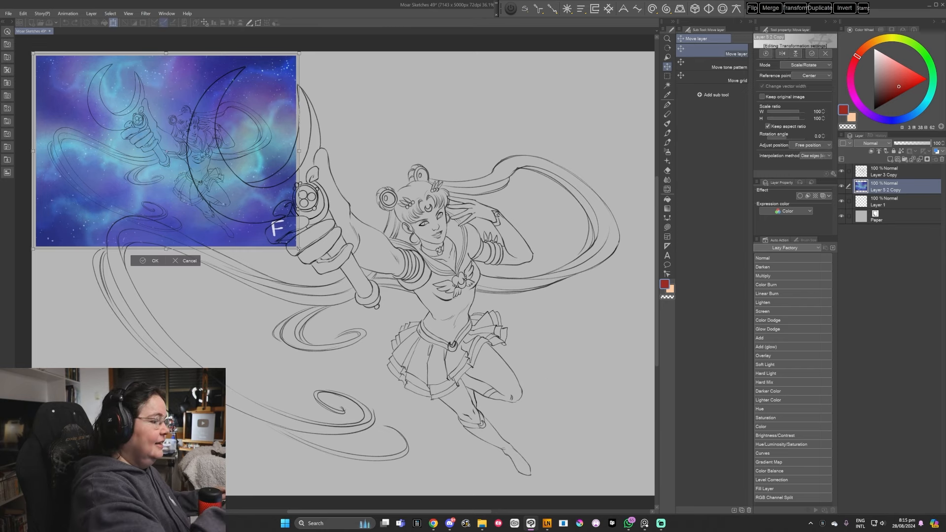
drag(232, 181, 166, 152)
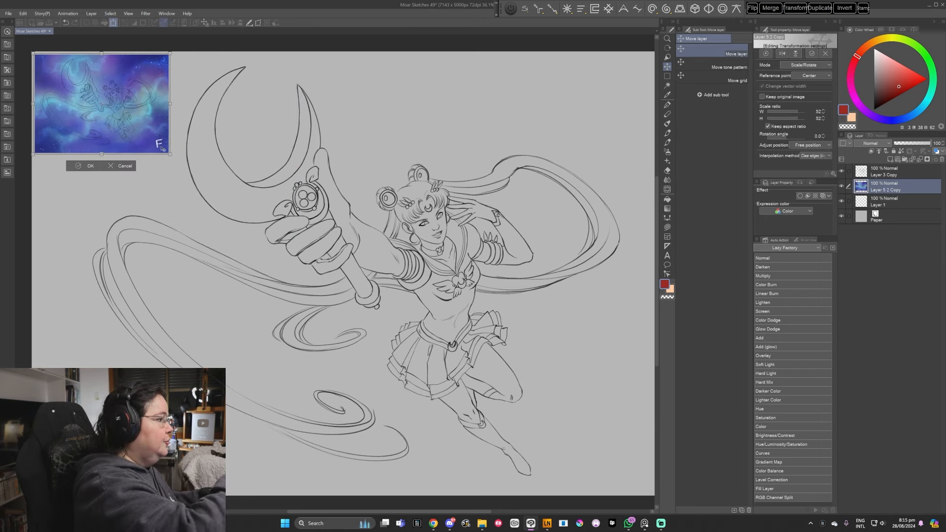
click(90, 167)
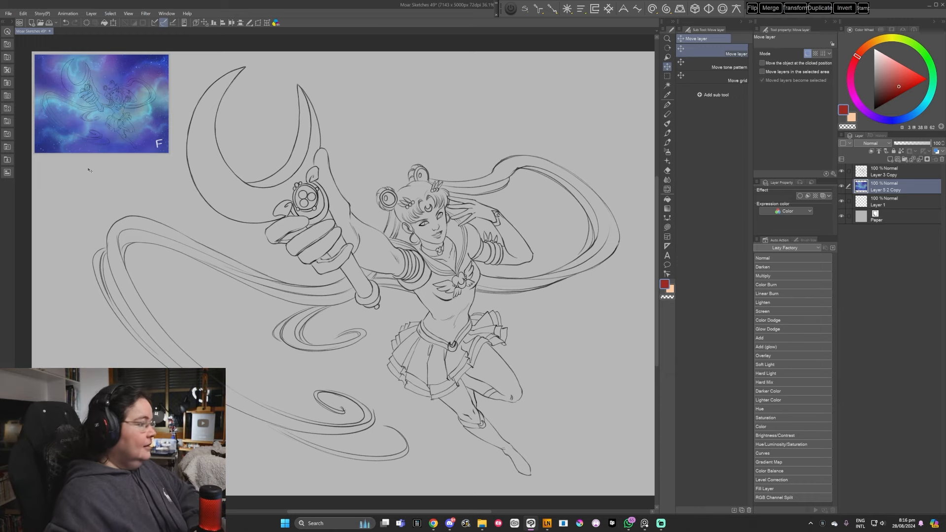
Select the blank layer above the paper and check what it contains by toggling its visibility
click(878, 201)
key(space)
mouse_move(467, 329)
mouse_down()
mouse_move(460, 321)
mouse_move(486, 329)
mouse_up()
key(ctrl+space)
key(space)
drag(511, 359, 478, 350)
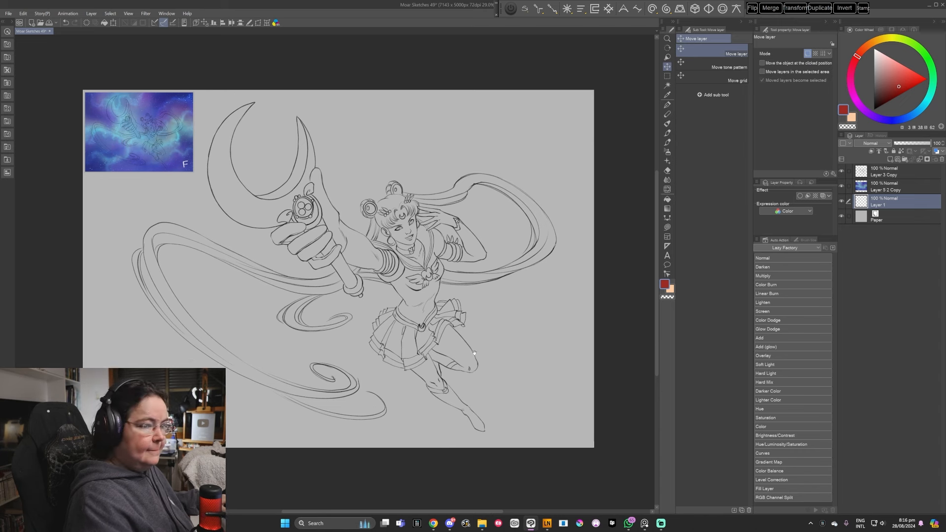
click(843, 202)
click(843, 203)
Mark the line art layer with a blue palette colour and check it by toggling its visibility
click(877, 172)
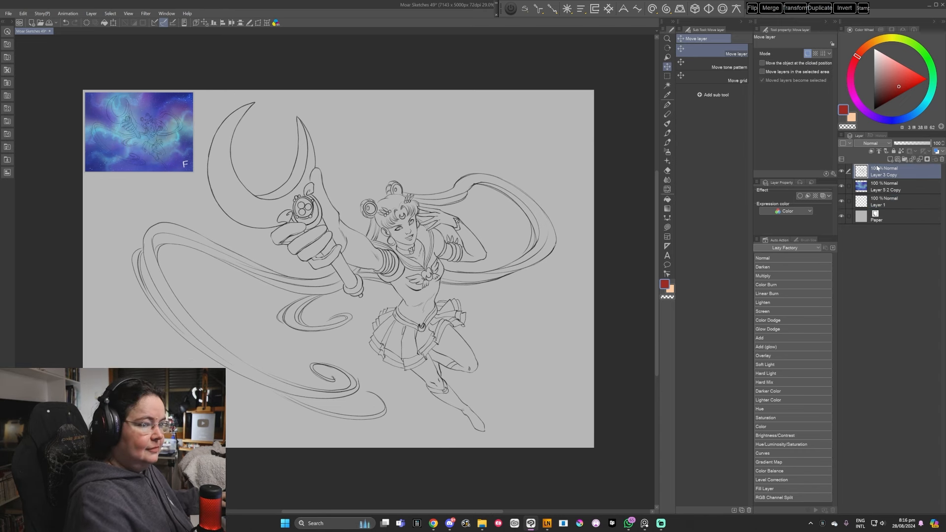
click(850, 144)
click(853, 193)
click(842, 172)
click(842, 171)
key(space)
drag(535, 393, 532, 394)
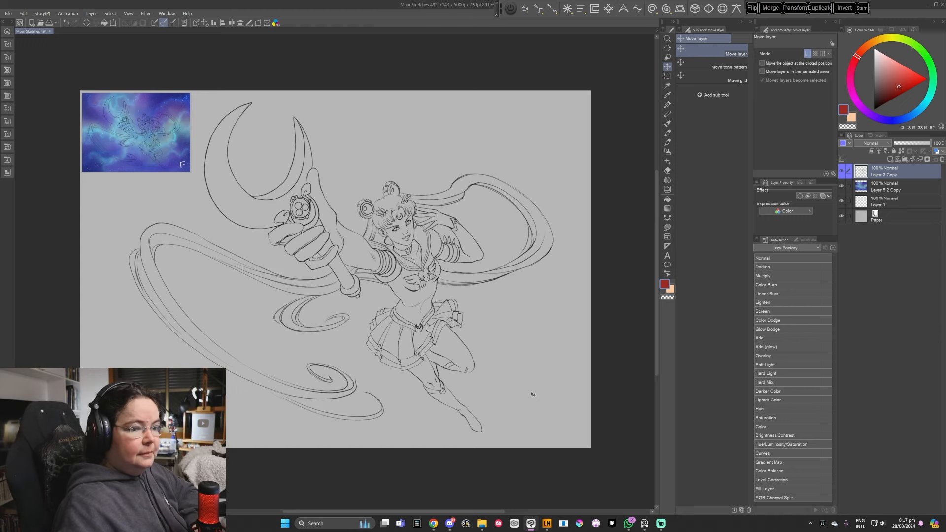
Sample the dark blue from thumbnail F and fill the blank layer above the paper with it
click(878, 201)
drag(459, 329, 458, 329)
key(alt)
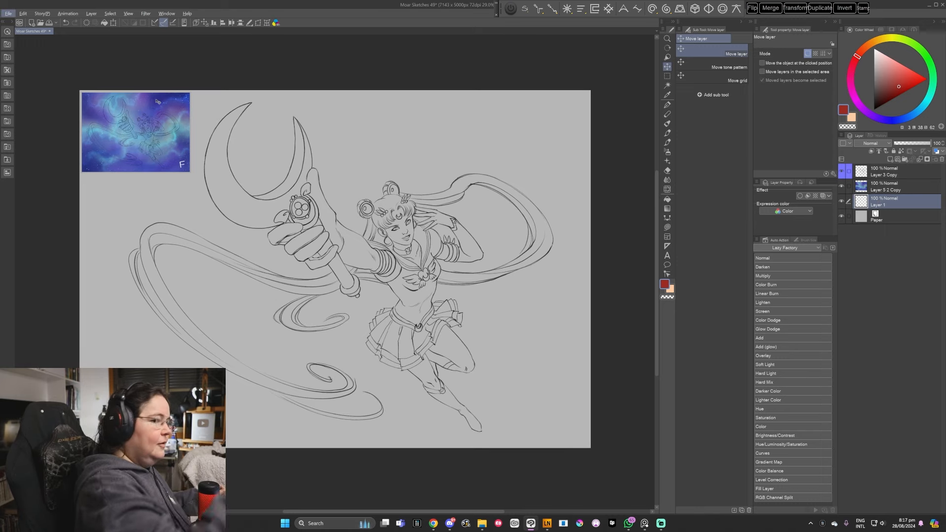
key(p)
alt+click(162, 96)
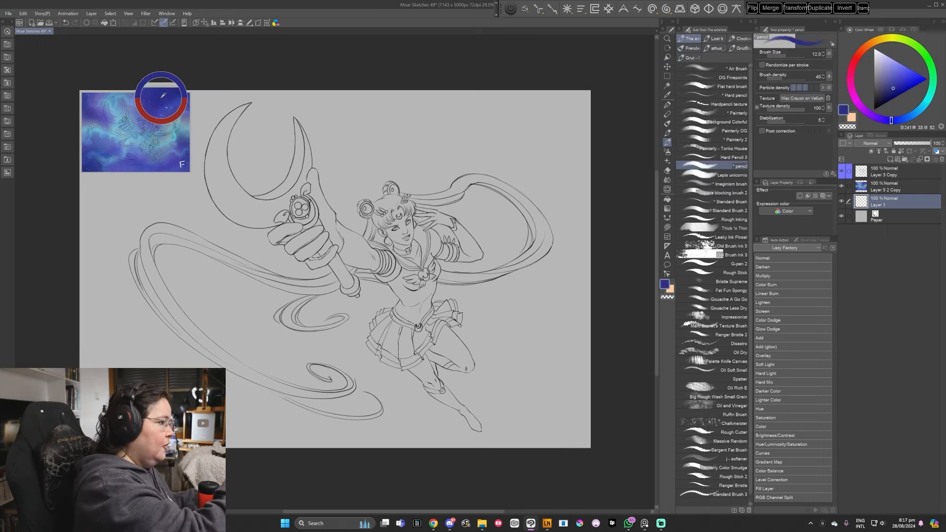
key(alt+BackSpace)
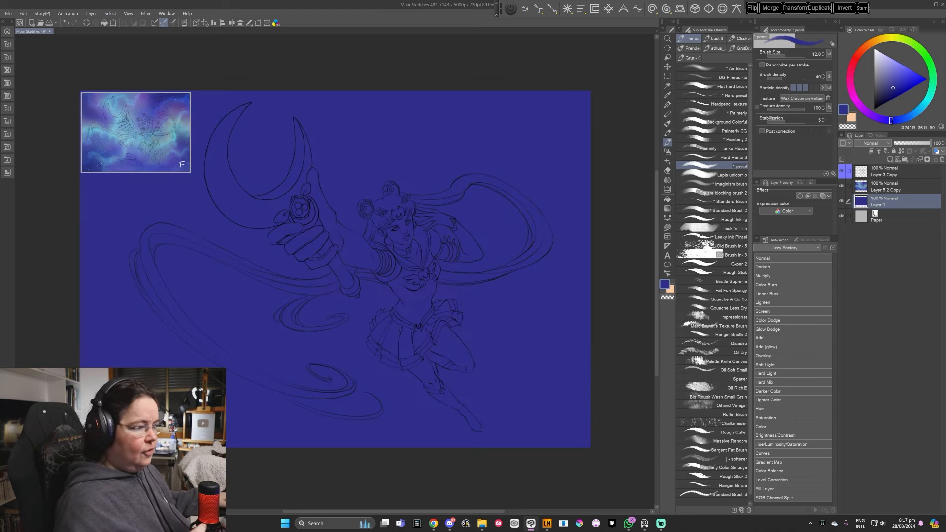
Choose a slightly greyer dark blue and refill the background layer with it
drag(474, 361, 472, 365)
click(890, 88)
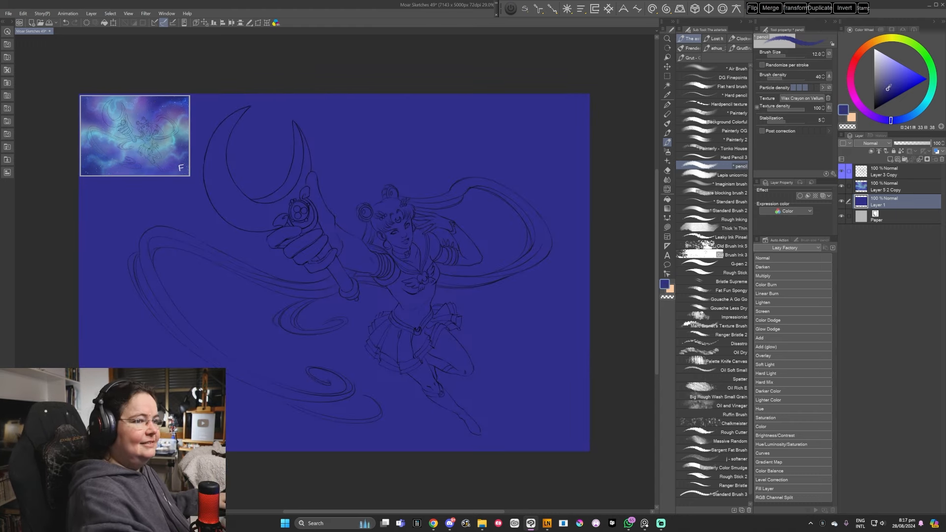
drag(498, 393, 500, 391)
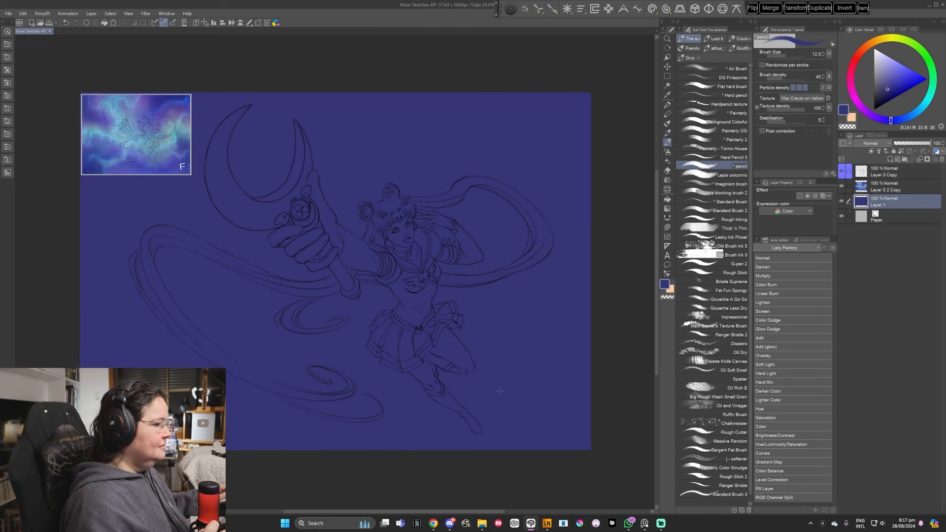
Set the thumbnail F layer as a draft layer and reselect the blue background layer
click(880, 187)
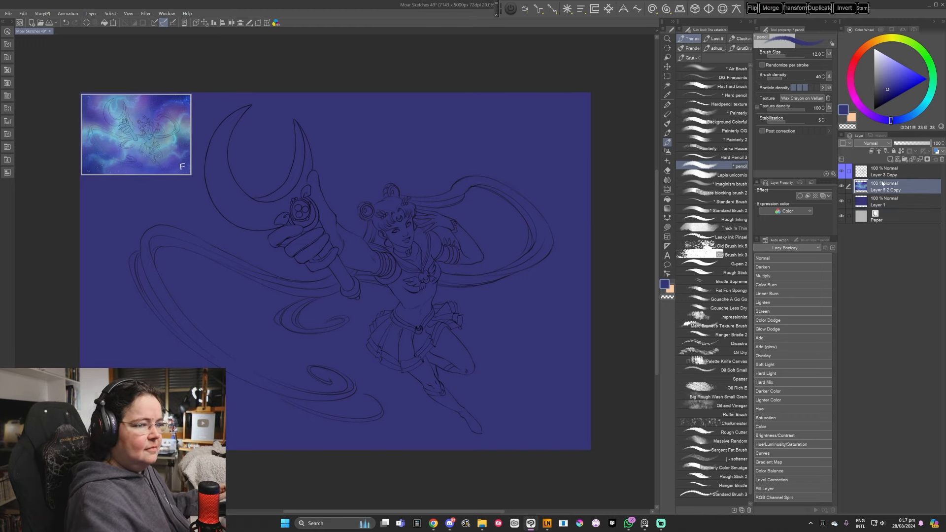
click(887, 153)
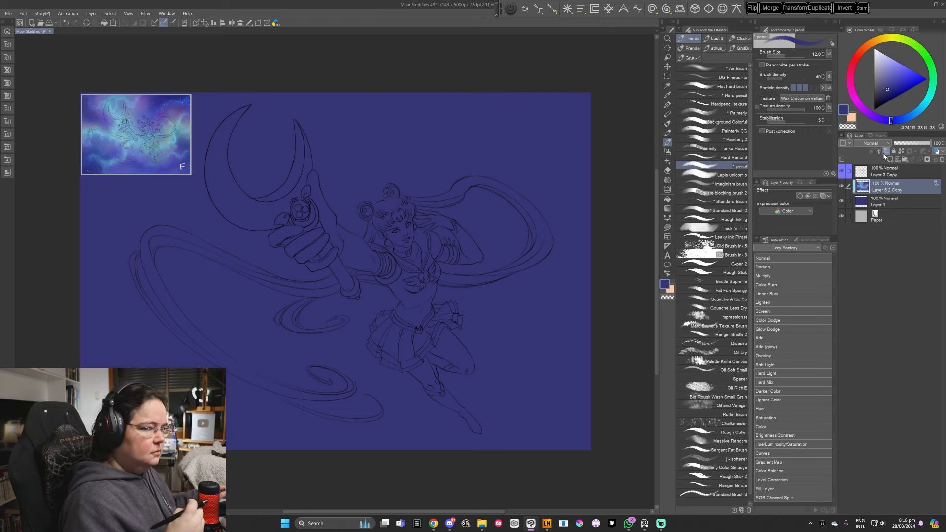
click(870, 201)
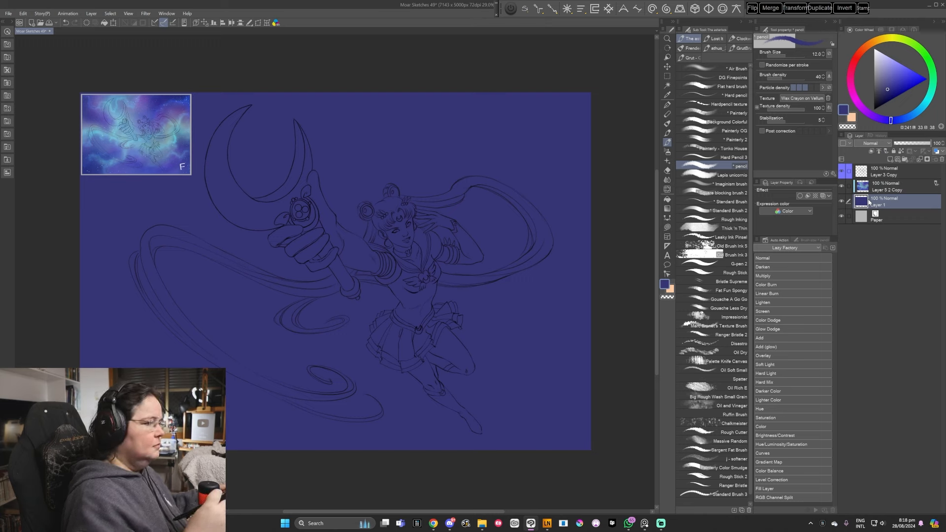
Create a new document from the copied thumbnail F and detach it as a floating window
click(9, 13)
click(19, 30)
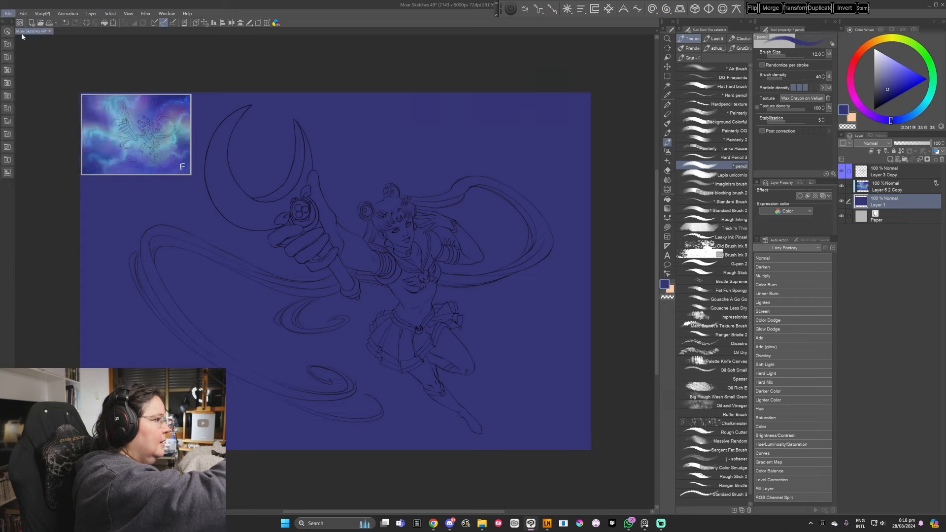
mouse_move(62, 31)
mouse_down()
mouse_move(84, 96)
mouse_move(80, 45)
mouse_up()
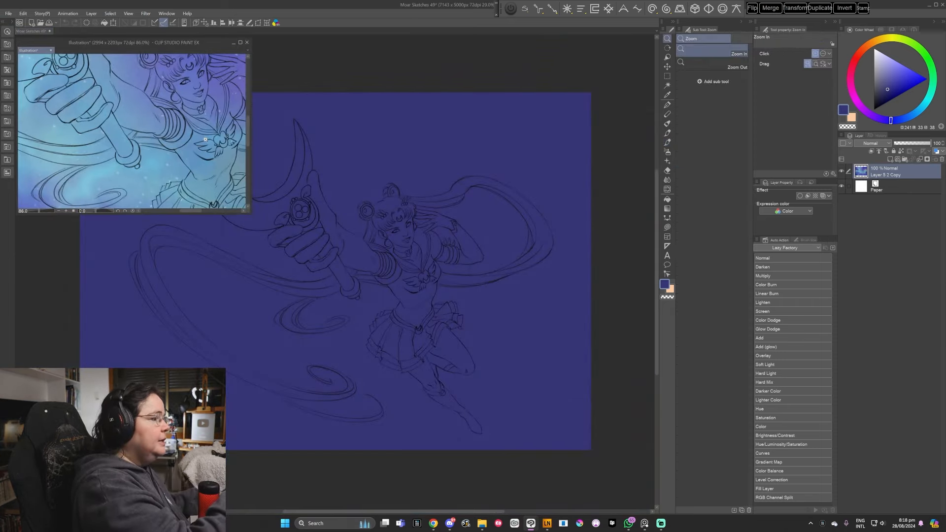
Shrink the floating window into a small reference view and frame thumbnail F inside it
scroll(183, 132, down, 8)
drag(183, 132, 114, 117)
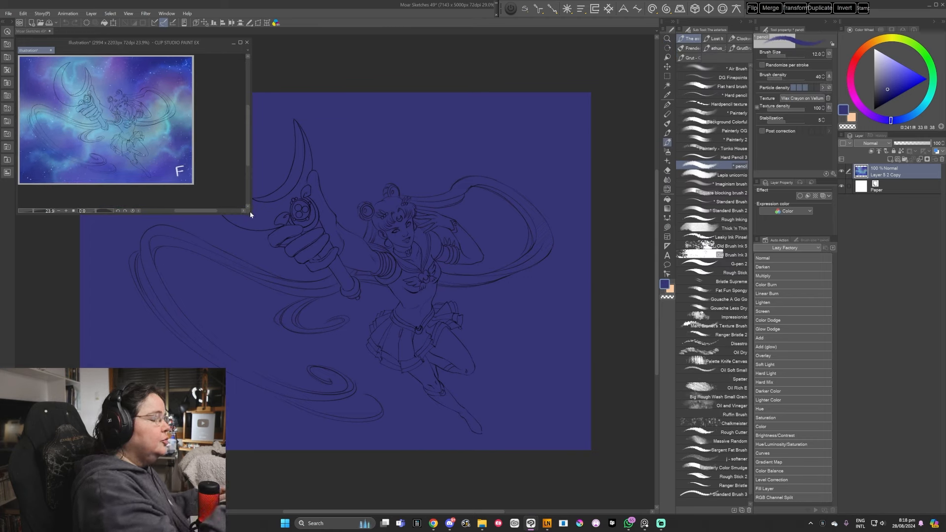
drag(249, 214, 154, 171)
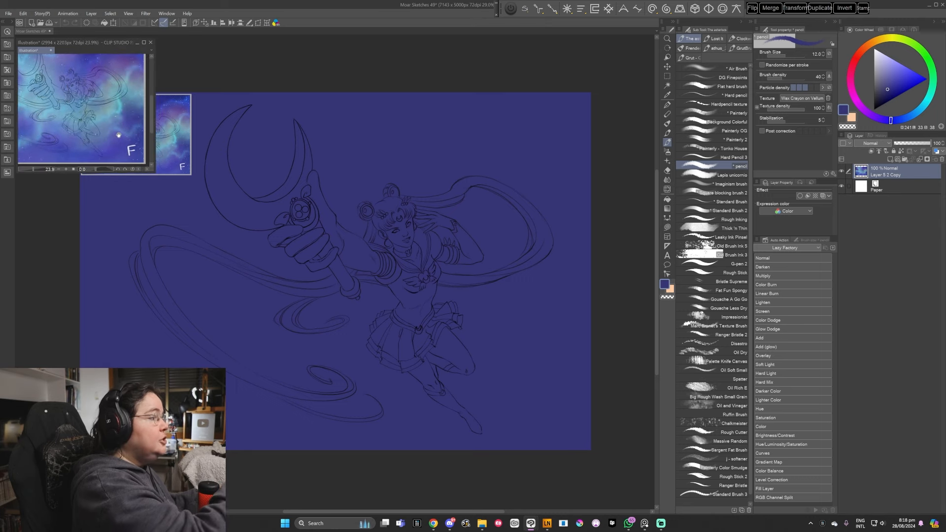
drag(117, 134, 128, 141)
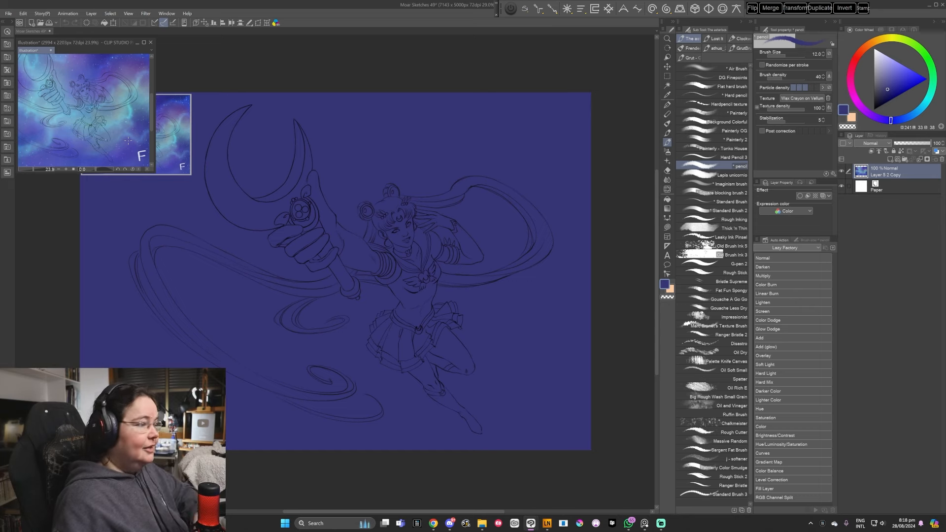
Hide the thumbnail F layer in the line art document and trim the height of the floating reference window
click(419, 71)
click(842, 187)
drag(425, 327, 431, 331)
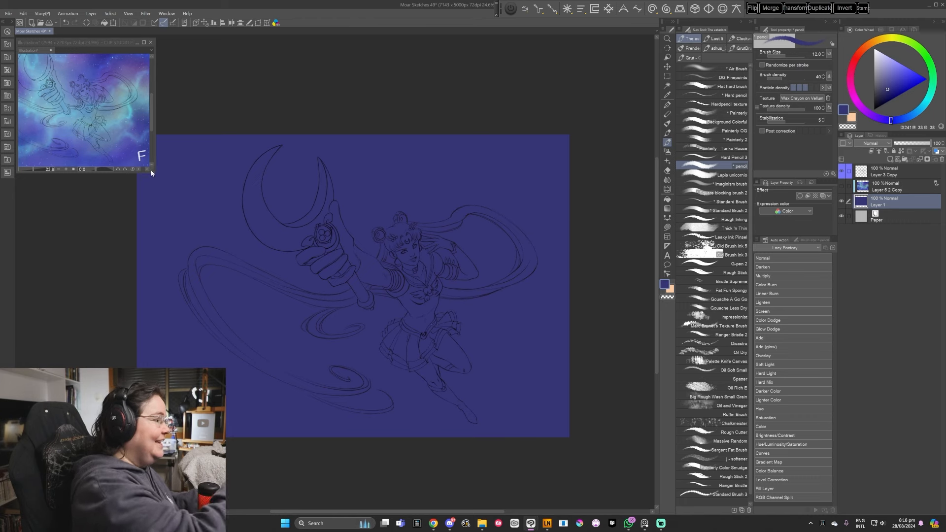
drag(152, 171, 157, 162)
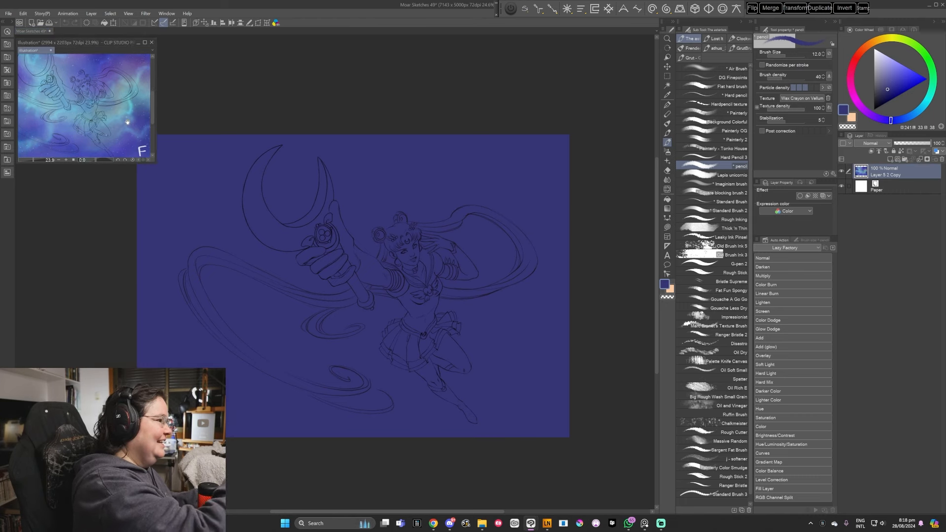
drag(560, 268, 551, 285)
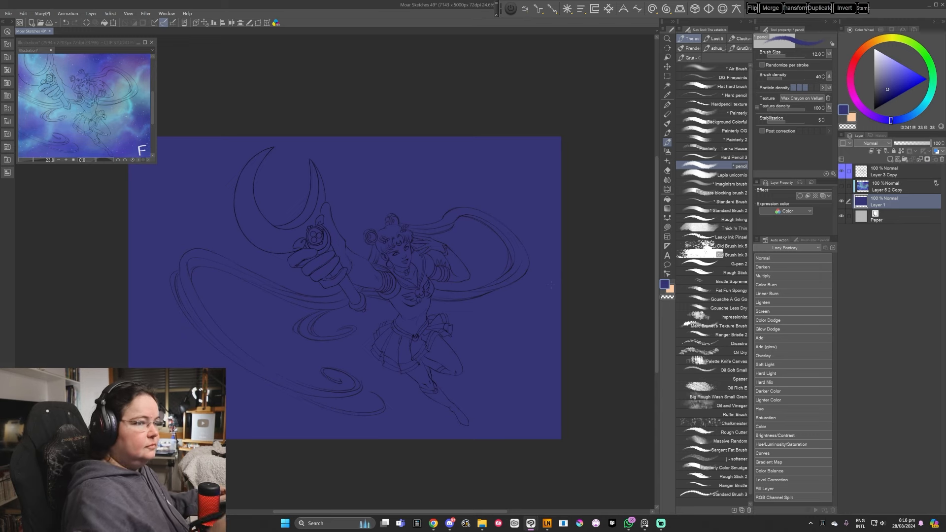
Choose a light purple colour and the Casca de arvore brush, and save the line art document
drag(865, 112, 860, 107)
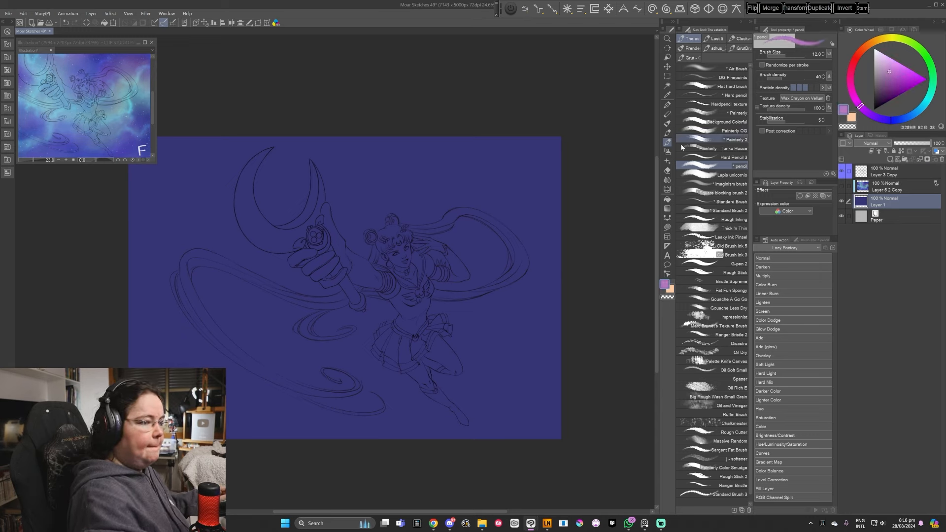
click(668, 133)
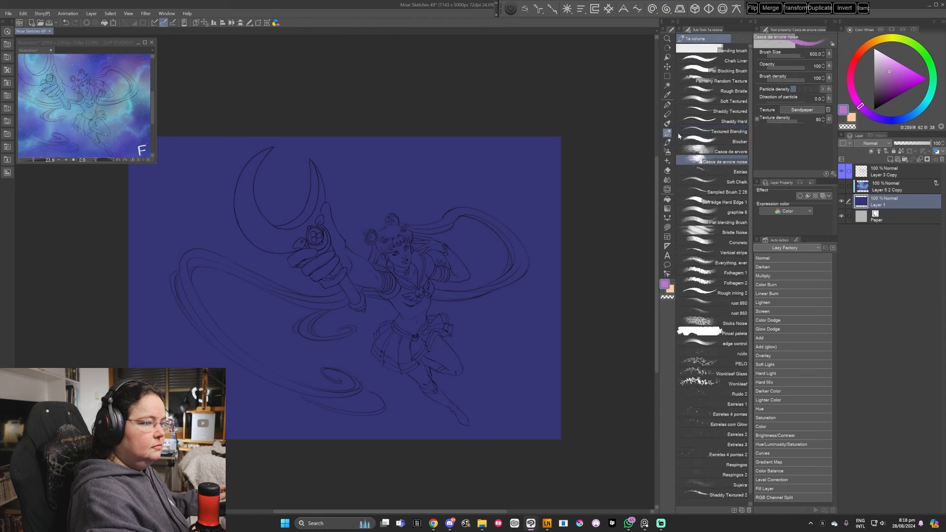
click(712, 152)
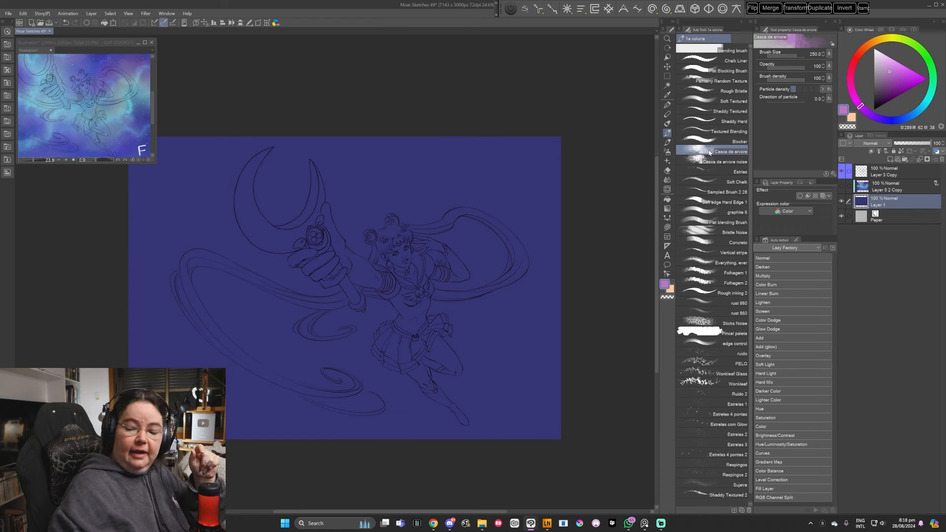
key(ctrl+s)
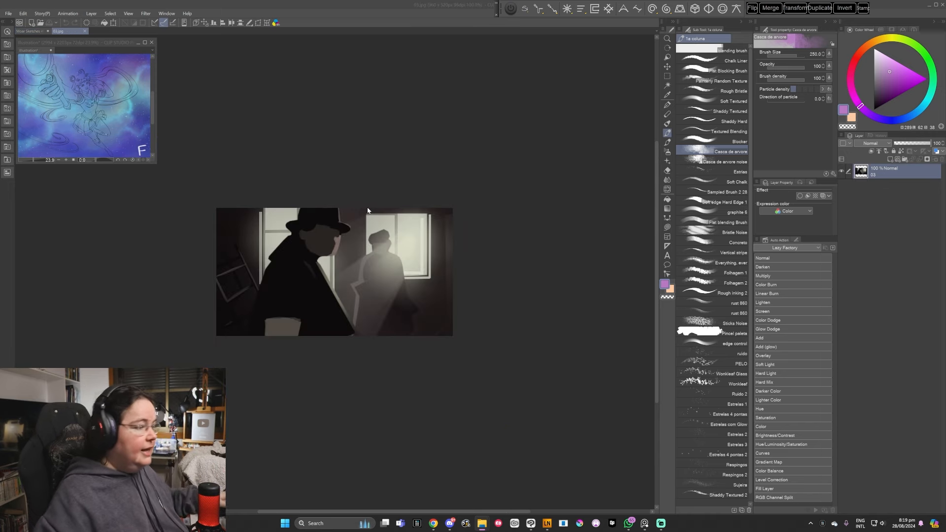
Choose the pencil brush and a muted dark red colour for annotating the image 03.jpg
scroll(434, 295, up, 4)
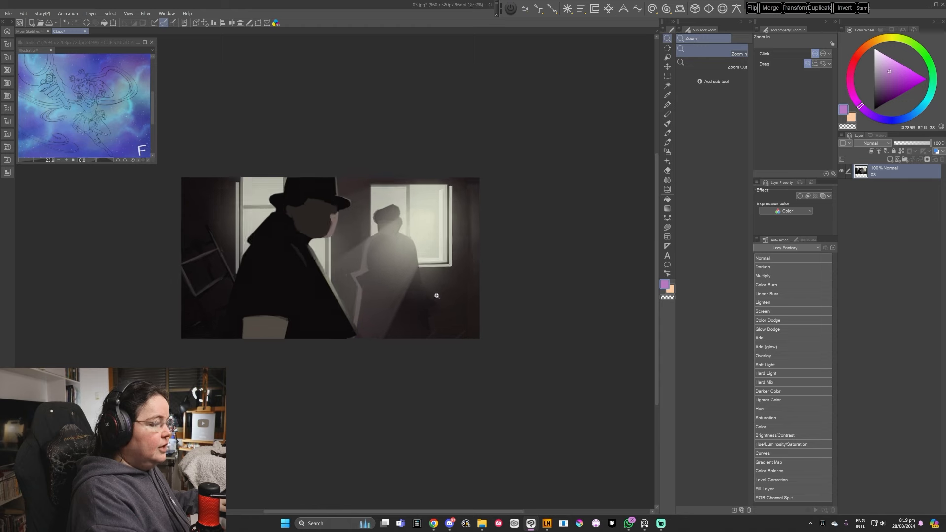
drag(382, 315, 452, 329)
drag(492, 356, 492, 361)
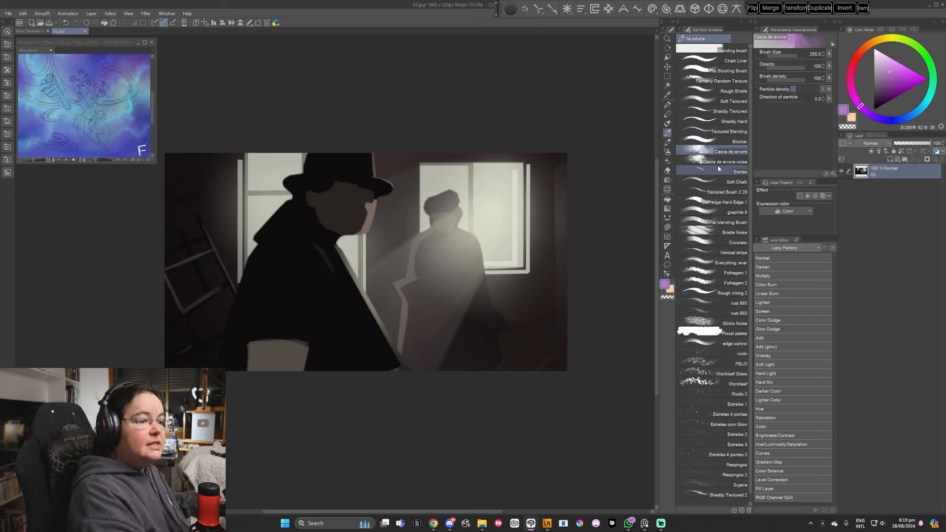
click(667, 142)
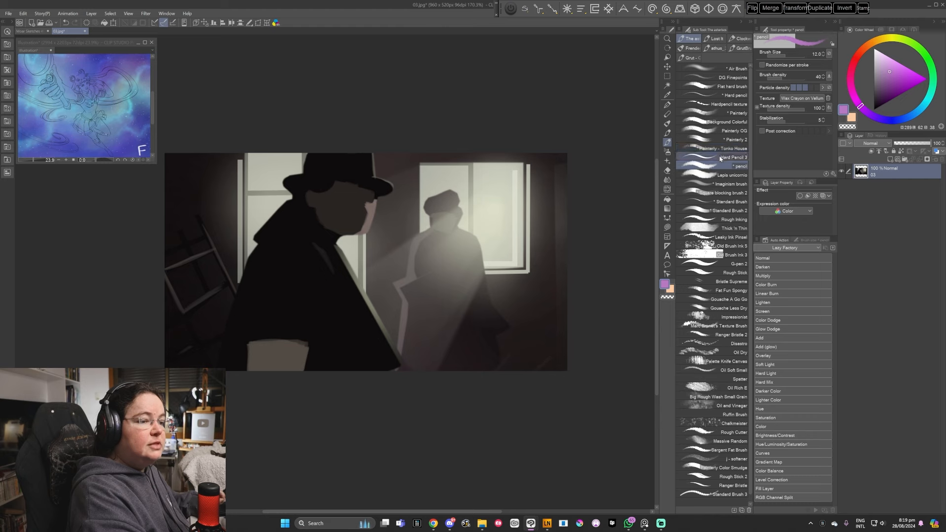
click(858, 56)
click(893, 85)
drag(521, 297, 526, 291)
Mark the two figures in 03.jpg in red, including an oval around the background figure, and undo the marks
mouse_move(337, 150)
mouse_down()
mouse_move(270, 265)
mouse_move(323, 149)
mouse_up()
key(ctrl+z)
mouse_move(404, 213)
mouse_down()
mouse_move(387, 209)
mouse_move(396, 219)
mouse_move(370, 225)
mouse_up()
key(ctrl+z)
key(ctrl+z)
mouse_move(381, 191)
mouse_down()
mouse_move(355, 271)
mouse_move(409, 354)
mouse_up()
key(ctrl+z)
key(ctrl+z)
mouse_move(436, 193)
mouse_down()
mouse_move(437, 219)
mouse_move(407, 277)
mouse_move(431, 267)
mouse_move(396, 282)
mouse_move(413, 303)
mouse_move(401, 362)
mouse_up()
key(ctrl+z)
mouse_move(412, 345)
mouse_down()
mouse_move(486, 361)
mouse_move(407, 341)
mouse_up()
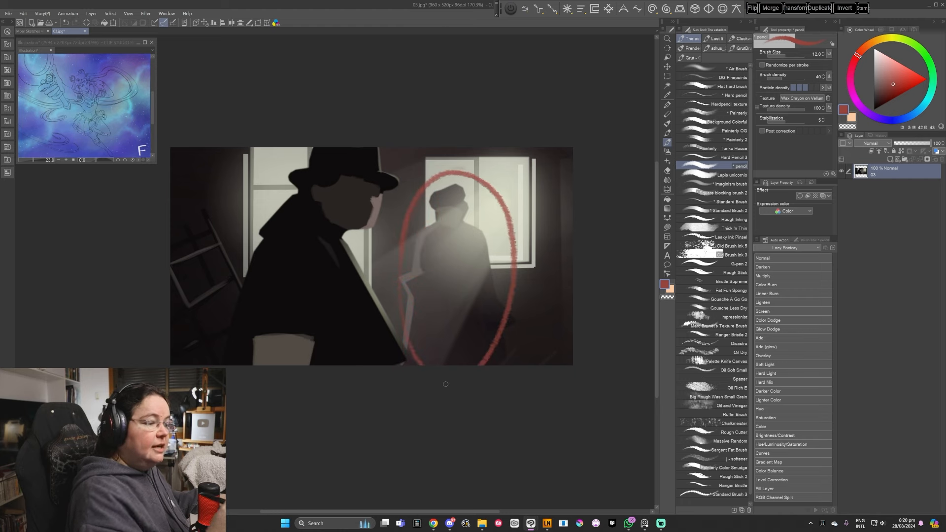
key(ctrl+z)
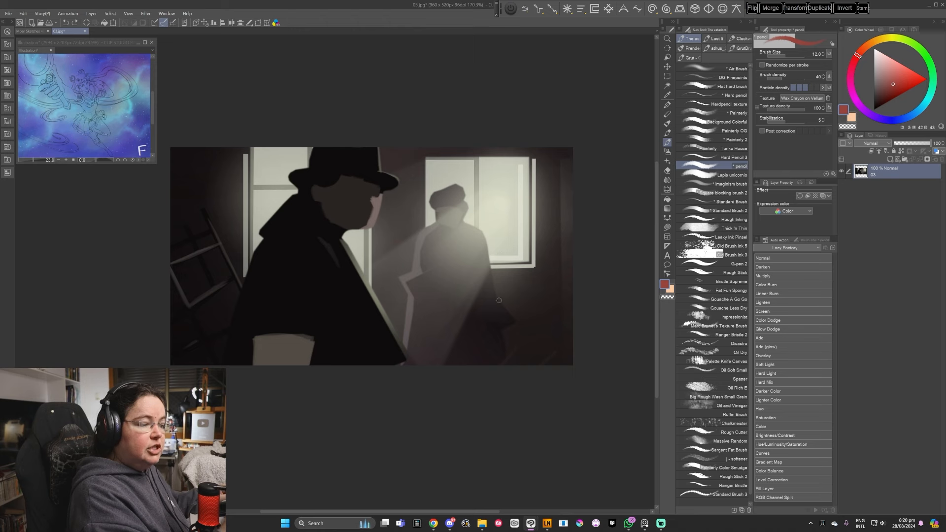
Mark the bright window area behind the background figure in red and undo the strokes
mouse_move(572, 172)
mouse_down()
mouse_move(546, 187)
mouse_move(562, 196)
mouse_up()
mouse_move(415, 200)
mouse_down()
mouse_move(381, 224)
mouse_move(400, 222)
mouse_up()
key(ctrl+z)
key(ctrl+z)
key(ctrl+z)
key(ctrl+z)
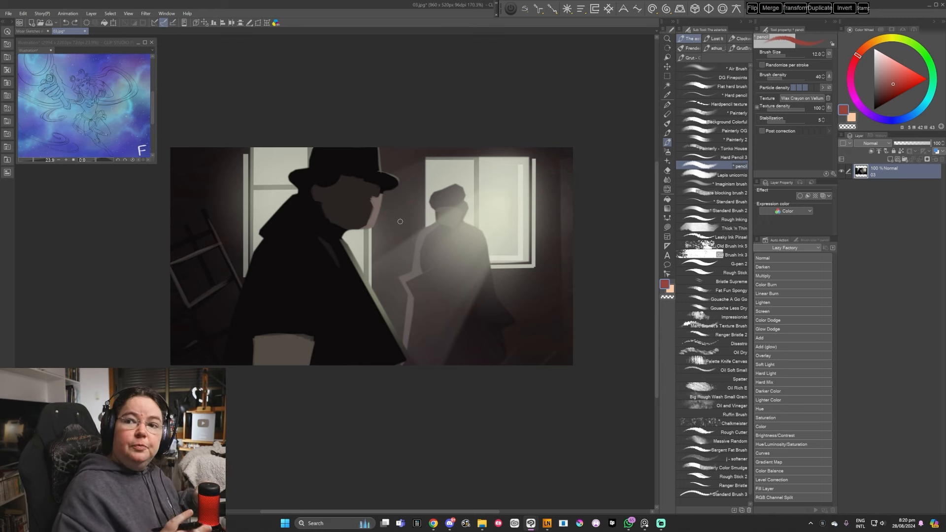
Draw red diagonal lines along the light beams crossing the background figure and undo them
drag(491, 183, 387, 266)
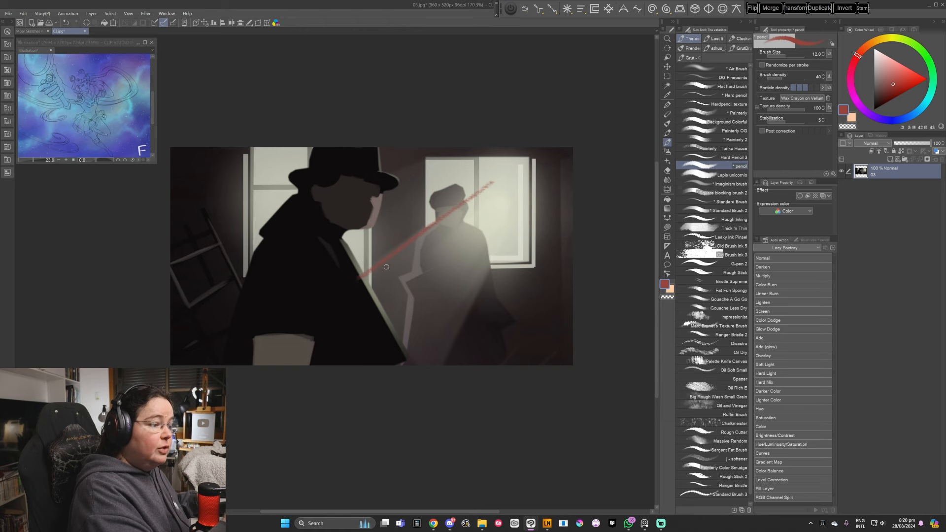
drag(441, 364, 501, 236)
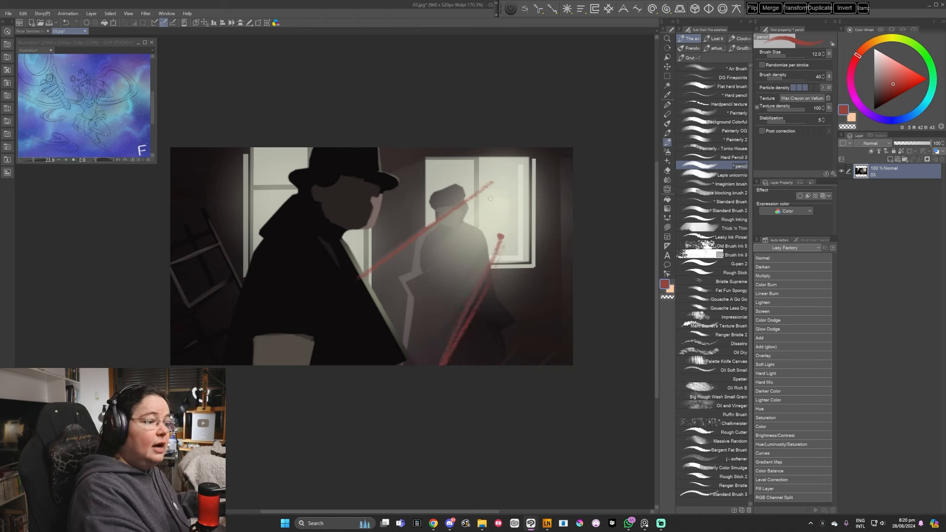
mouse_move(422, 158)
mouse_down()
mouse_move(381, 180)
mouse_move(448, 148)
mouse_up()
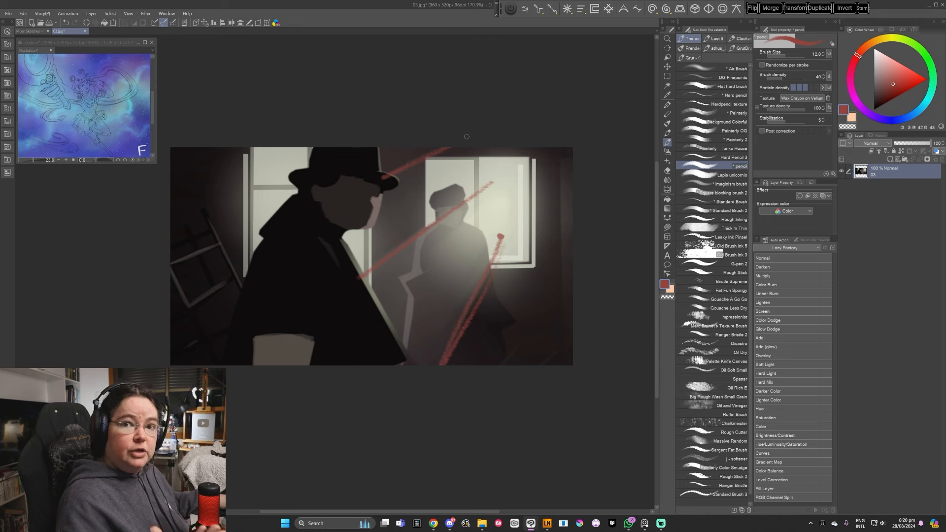
key(ctrl+z)
key(ctrl+z)
key(ctrl+z)
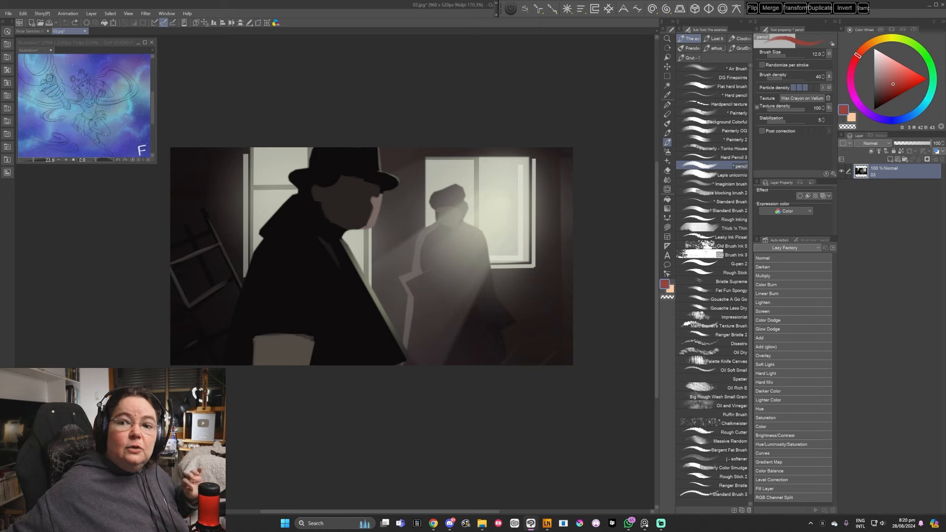
Open the image 10.jpg from the file browser and enlarge the dark interior scene for inspection
key(alt+Tab)
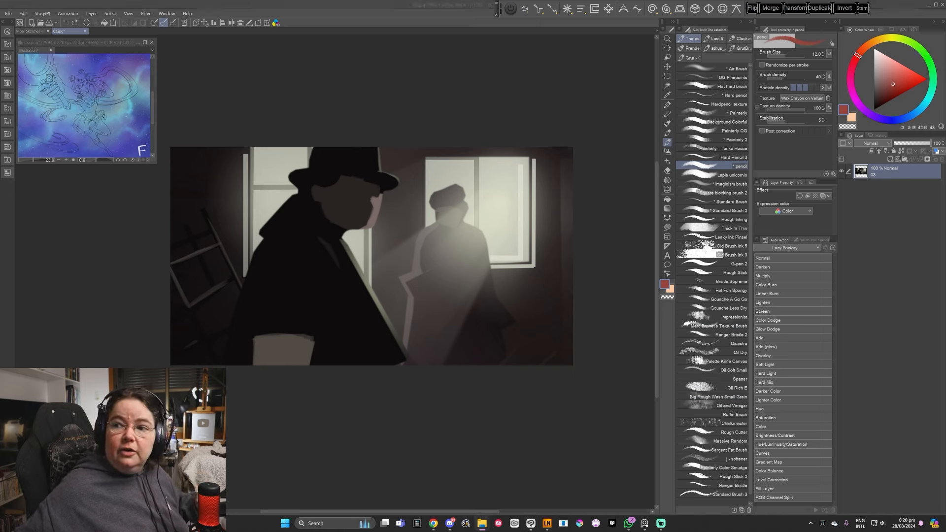
drag(539, 257, 488, 246)
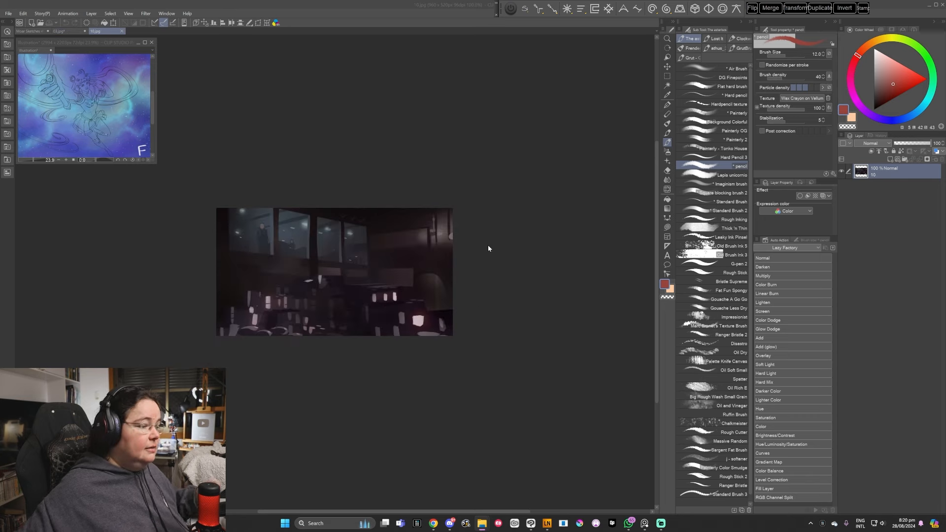
click(434, 293)
drag(435, 294, 450, 299)
key(ctrl+space)
key(space)
mouse_move(390, 306)
mouse_down()
mouse_move(475, 299)
mouse_move(495, 316)
mouse_up()
key(ctrl+space)
key(space)
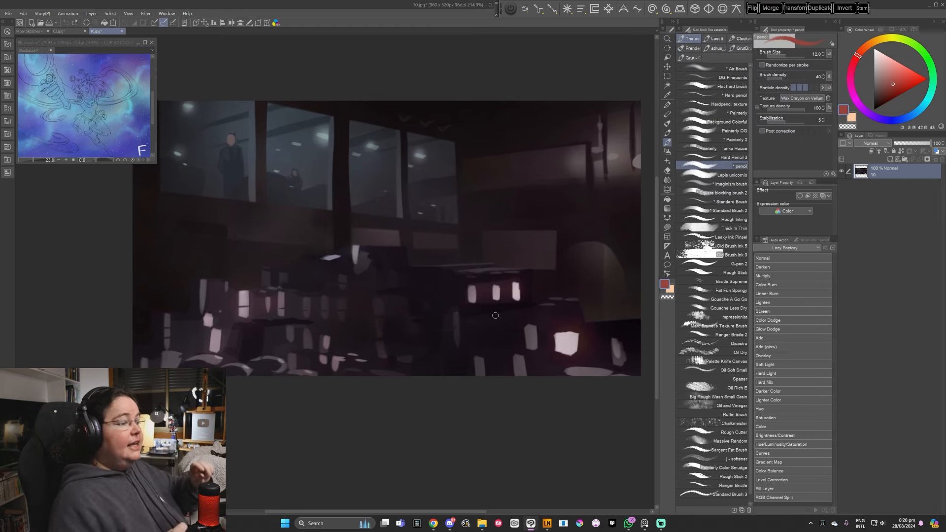
Draw a red arrow near the ceiling and circle the dark foreground shapes in 10.jpg, undoing the circle marks
mouse_move(502, 118)
mouse_down()
mouse_move(478, 129)
mouse_move(481, 114)
mouse_move(470, 136)
mouse_move(497, 136)
mouse_up()
mouse_move(545, 263)
mouse_down()
mouse_move(509, 253)
mouse_move(267, 304)
mouse_move(403, 382)
mouse_move(560, 282)
mouse_move(490, 241)
mouse_up()
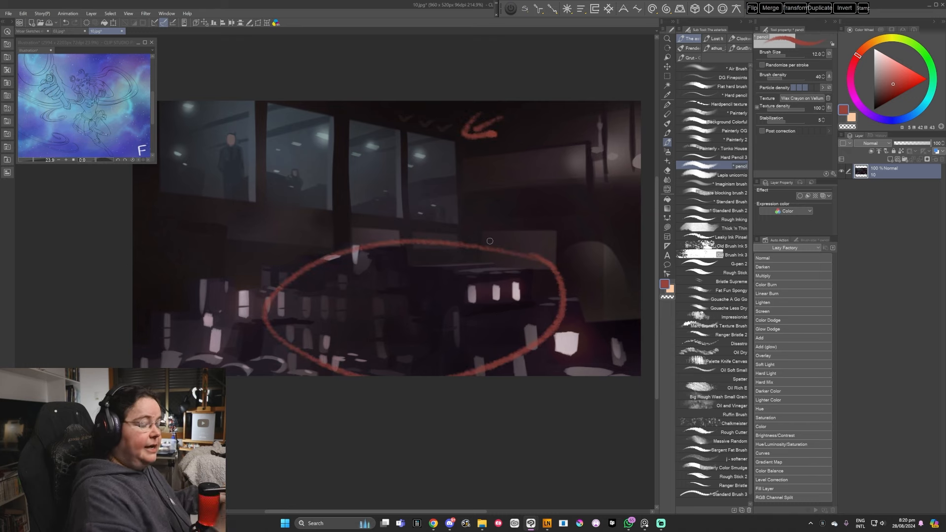
key(ctrl+z)
mouse_move(426, 256)
mouse_down()
mouse_move(295, 351)
mouse_move(467, 366)
mouse_move(490, 262)
mouse_move(337, 283)
mouse_up()
key(ctrl+z)
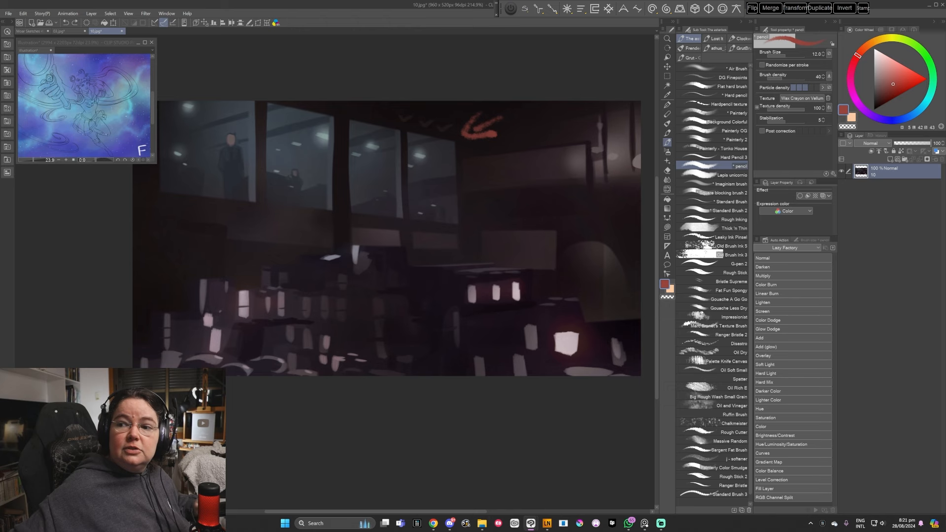
Open the CK-RPG-01.jpg thumbnail sheet and examine the greyscale deer compositions in rows 1 to 6
key(alt+Tab)
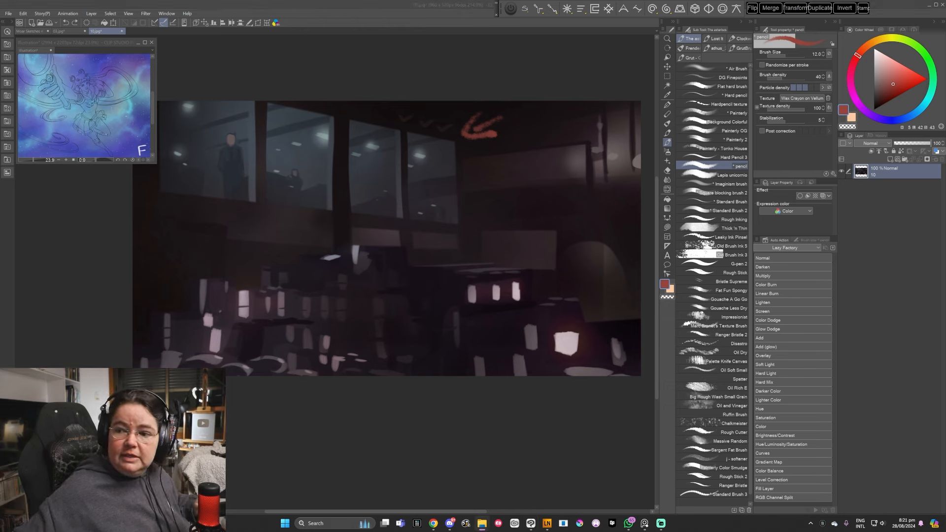
drag(683, 304, 605, 283)
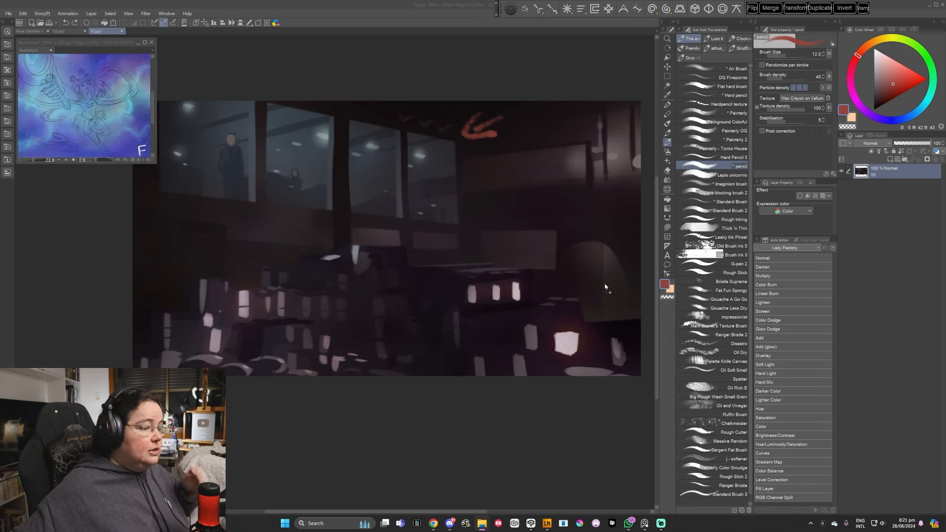
click(444, 266)
drag(393, 303, 472, 294)
drag(396, 239, 455, 341)
mouse_move(477, 269)
mouse_down()
mouse_move(492, 379)
mouse_move(494, 368)
mouse_up()
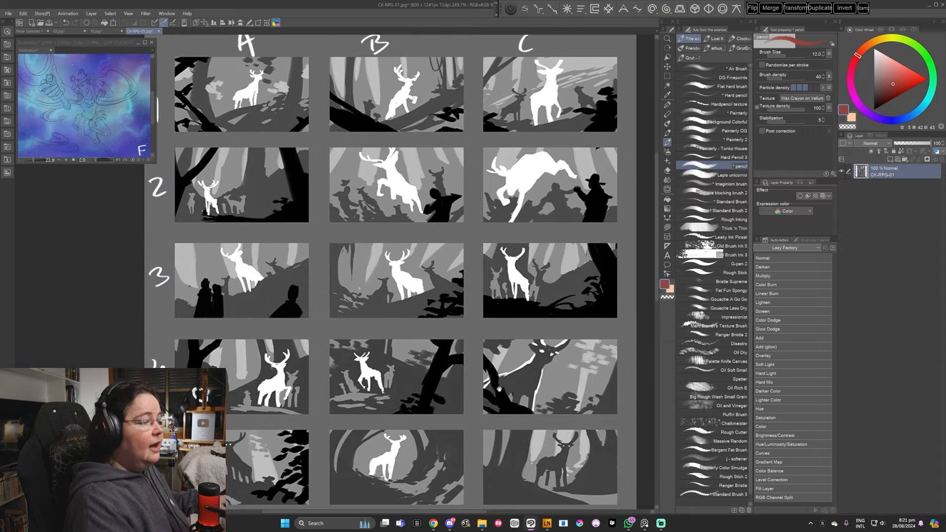
scroll(520, 392, down, 3)
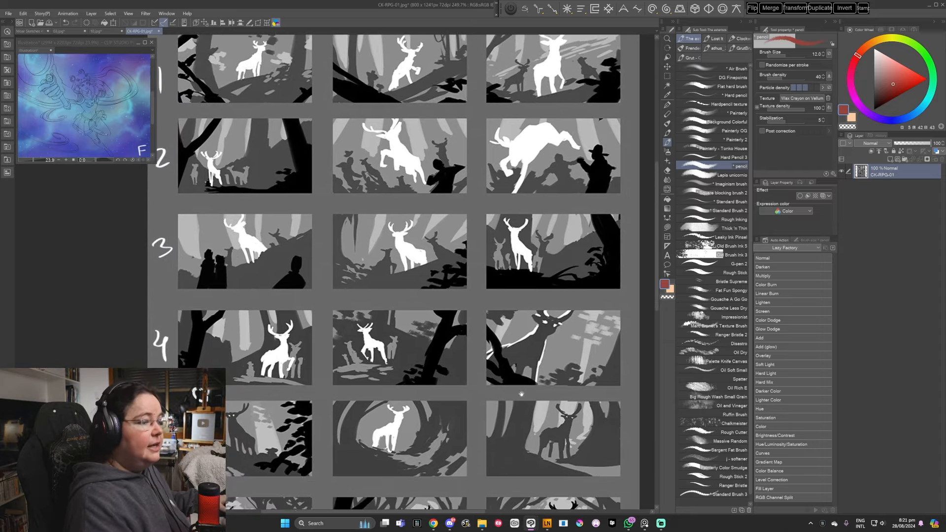
scroll(521, 428, down, 2)
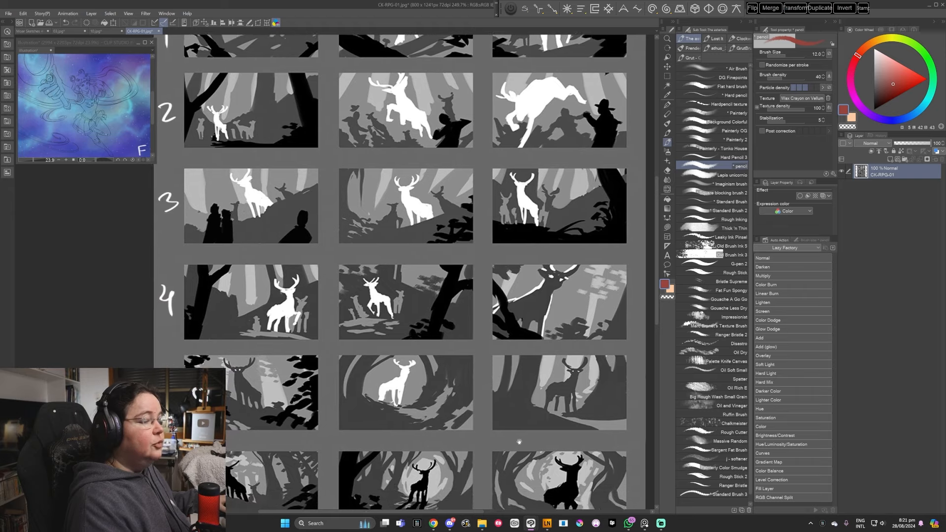
drag(520, 437, 508, 393)
Set the pencil brush size to 6 and mark the large deer in thumbnail 4C in red, undoing some strokes
key(bracketleft)
key(bracketleft)
key(bracketleft)
key(bracketleft)
mouse_move(575, 235)
mouse_down()
mouse_move(553, 243)
mouse_move(563, 247)
mouse_up()
mouse_move(537, 217)
mouse_down()
mouse_move(511, 237)
mouse_move(567, 212)
mouse_move(550, 223)
mouse_move(528, 289)
mouse_up()
key(ctrl+z)
key(ctrl+z)
key(ctrl+z)
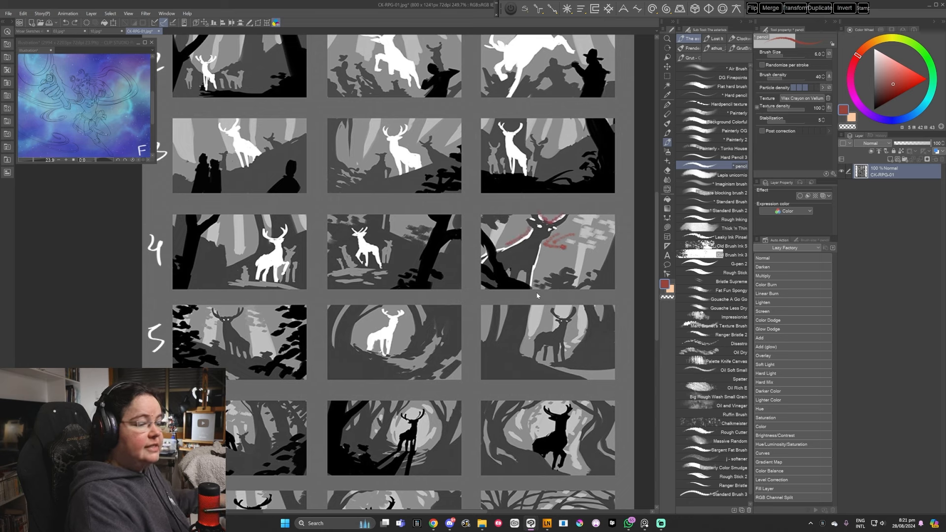
Trace along the large deer's edge in thumbnail 4C in red and undo all the marks on the sheet
mouse_move(482, 244)
mouse_down()
mouse_move(570, 288)
mouse_move(547, 195)
mouse_up()
key(ctrl+z)
key(ctrl+z)
key(ctrl+z)
key(ctrl+z)
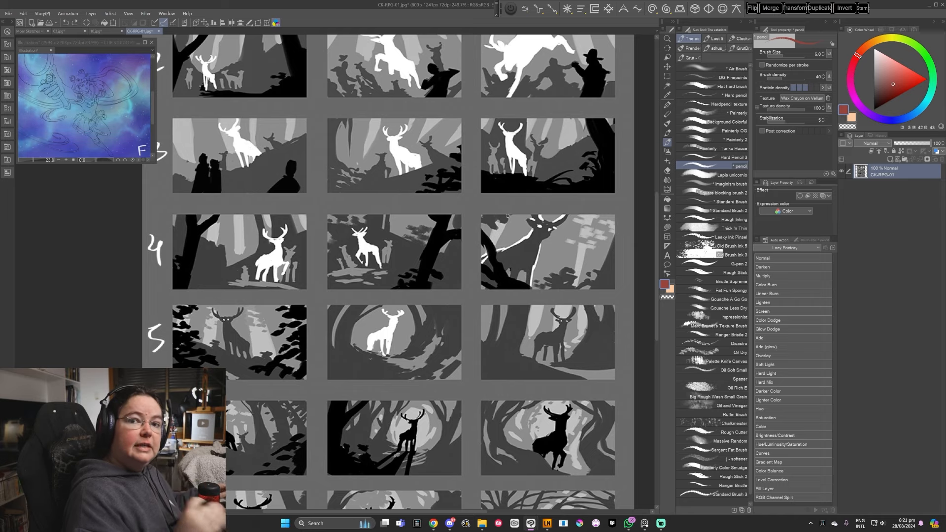
Close CK-RPG-01.jpg, 10.jpg and 03.jpg without saving their changes
scroll(508, 215, down, 4)
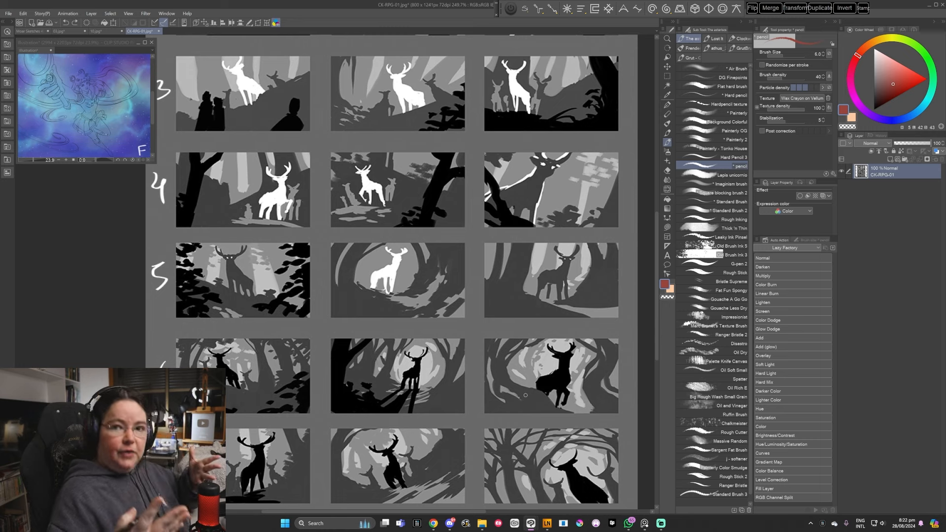
click(159, 32)
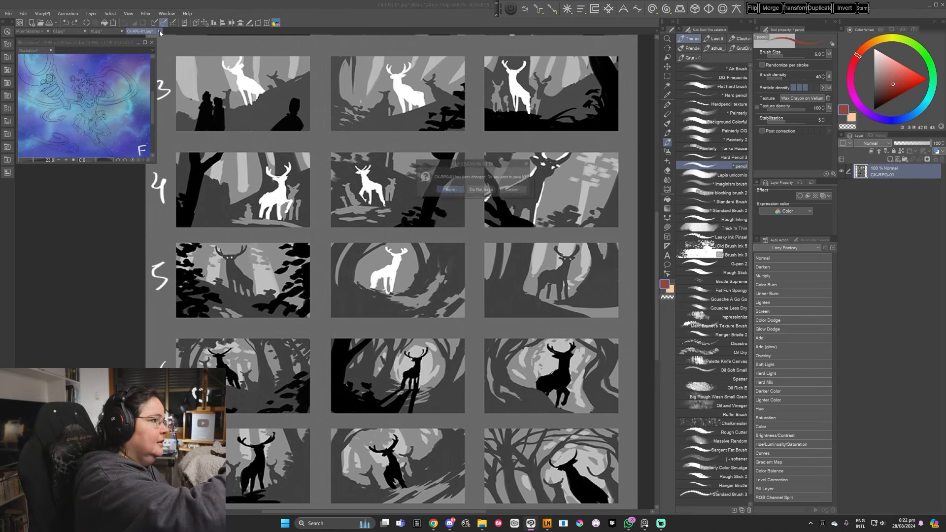
click(487, 190)
click(122, 31)
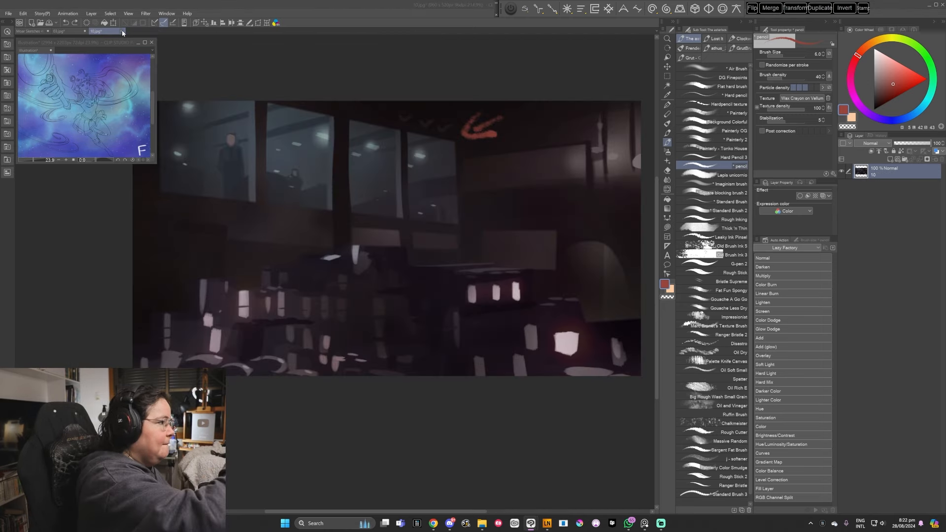
click(475, 190)
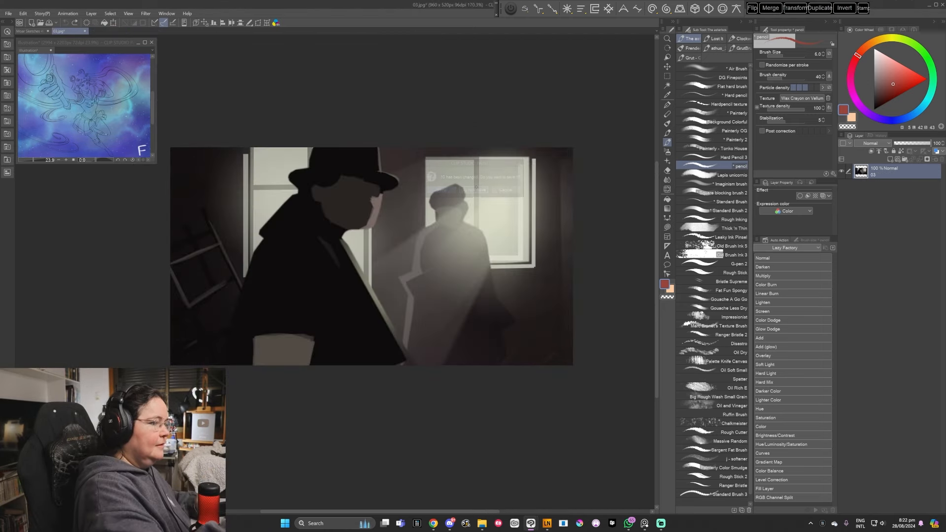
click(85, 31)
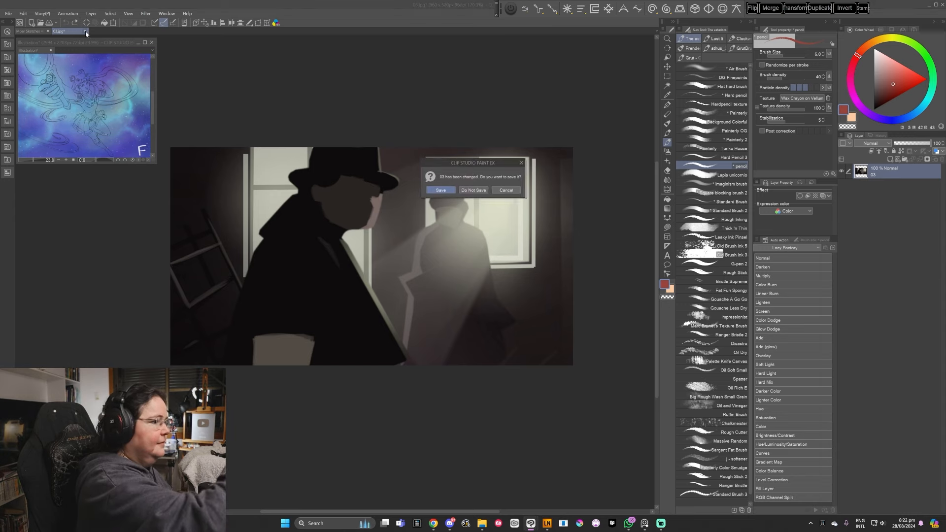
click(476, 191)
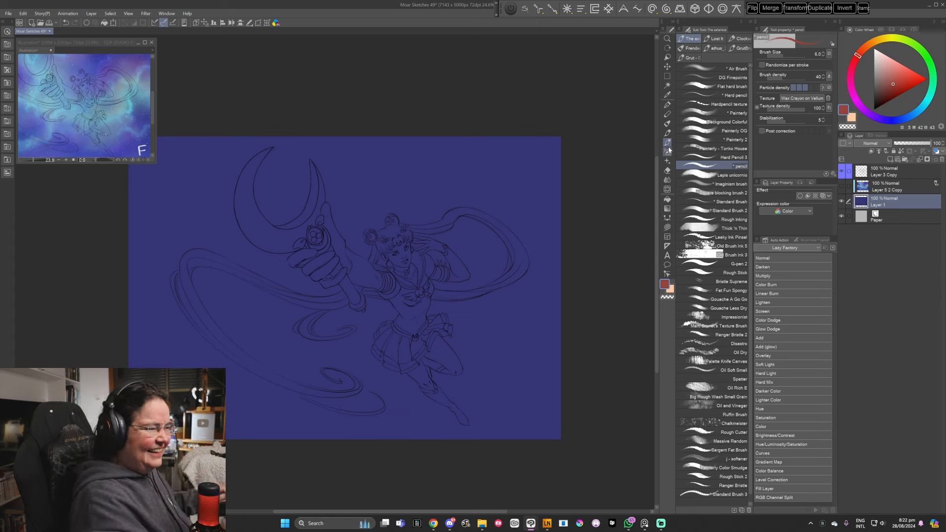
Paint soft purple nebula clouds in the upper right of the blue Layer 1 with the Casca de arvore brush
click(668, 133)
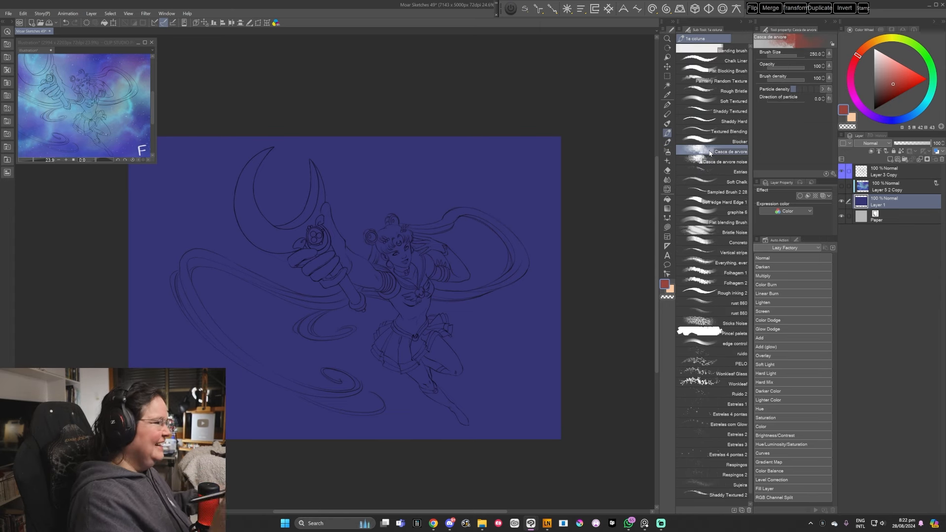
click(860, 105)
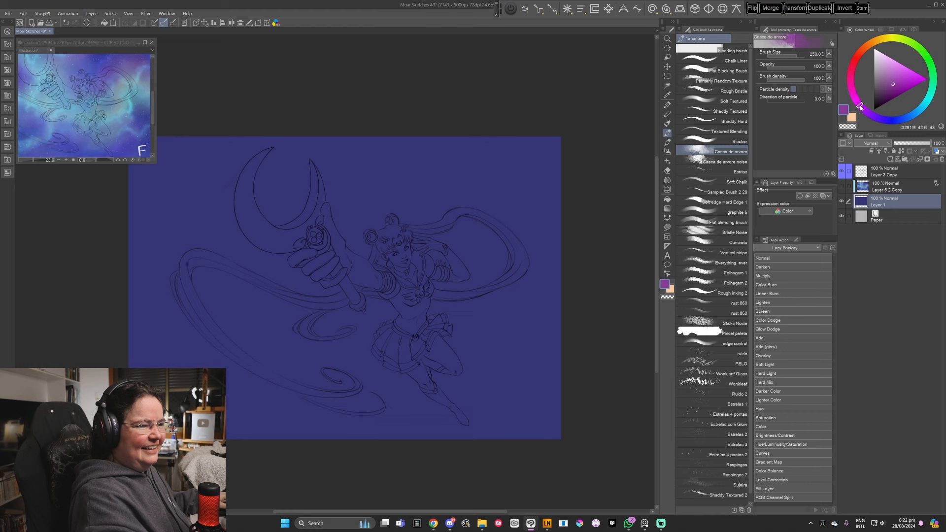
mouse_move(488, 196)
mouse_down()
mouse_move(544, 172)
mouse_move(516, 174)
mouse_move(495, 196)
mouse_move(520, 181)
mouse_move(463, 194)
mouse_move(460, 206)
mouse_move(455, 162)
mouse_move(492, 168)
mouse_move(529, 143)
mouse_move(543, 170)
mouse_move(456, 211)
mouse_move(434, 242)
mouse_move(442, 259)
mouse_move(490, 215)
mouse_move(561, 184)
mouse_move(557, 160)
mouse_move(472, 194)
mouse_move(452, 237)
mouse_move(418, 255)
mouse_move(411, 221)
mouse_move(431, 182)
mouse_move(514, 136)
mouse_move(551, 137)
mouse_move(561, 168)
mouse_move(508, 215)
mouse_move(440, 246)
mouse_move(411, 233)
mouse_move(412, 201)
mouse_move(388, 187)
mouse_move(421, 213)
mouse_move(488, 162)
mouse_move(521, 172)
mouse_move(545, 136)
mouse_move(564, 144)
mouse_up()
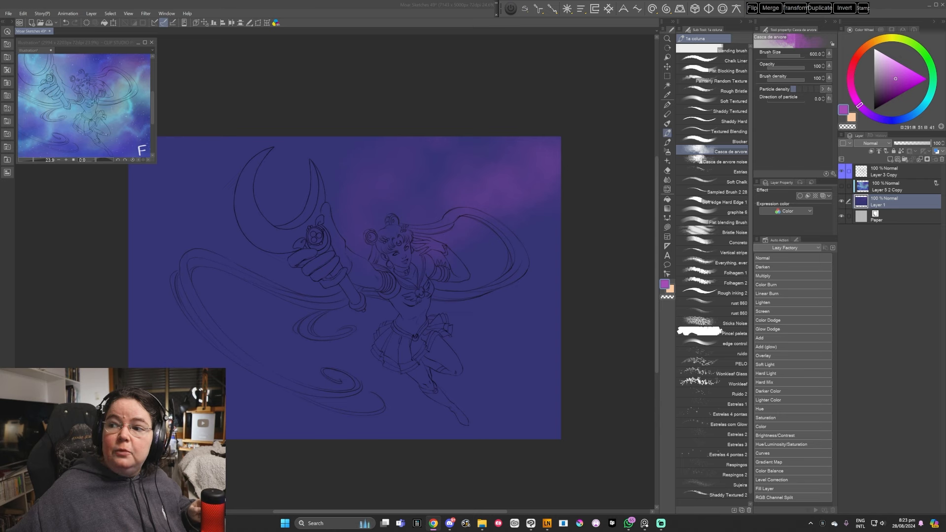
Create a new document from the copied film still of the glowing blue ghost and choose the pencil brush for annotating it
click(9, 13)
click(12, 34)
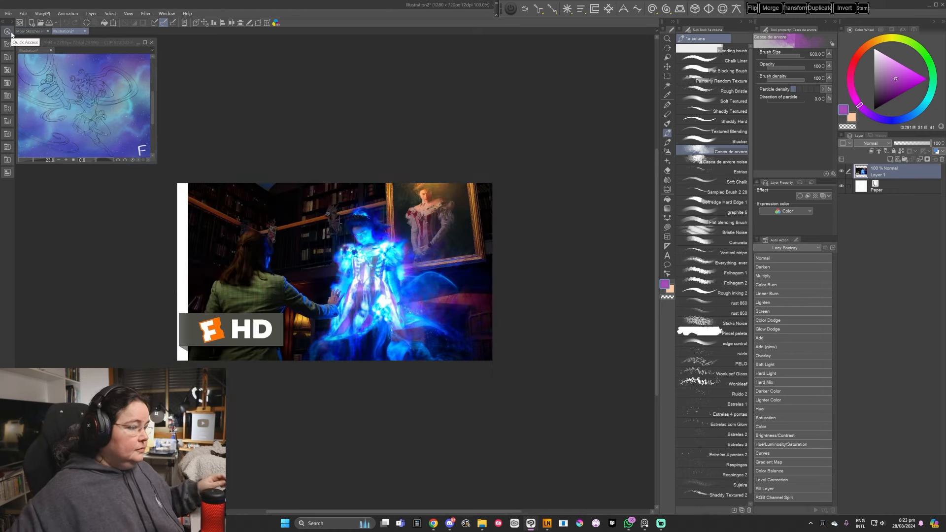
scroll(445, 287, up, 5)
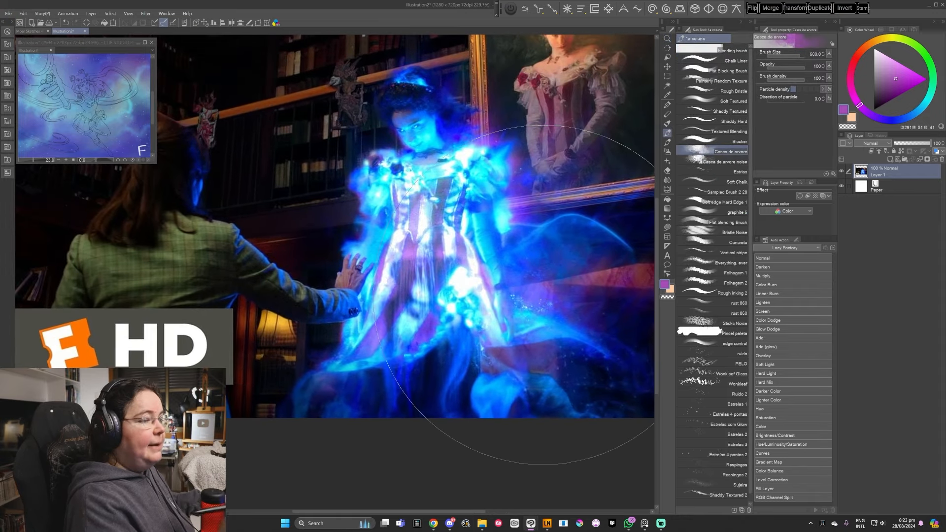
click(668, 143)
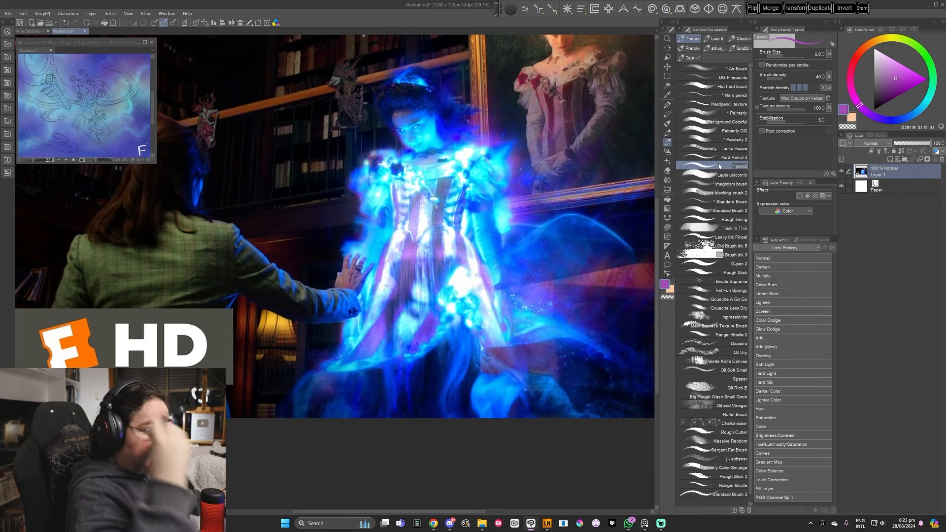
drag(583, 327, 572, 337)
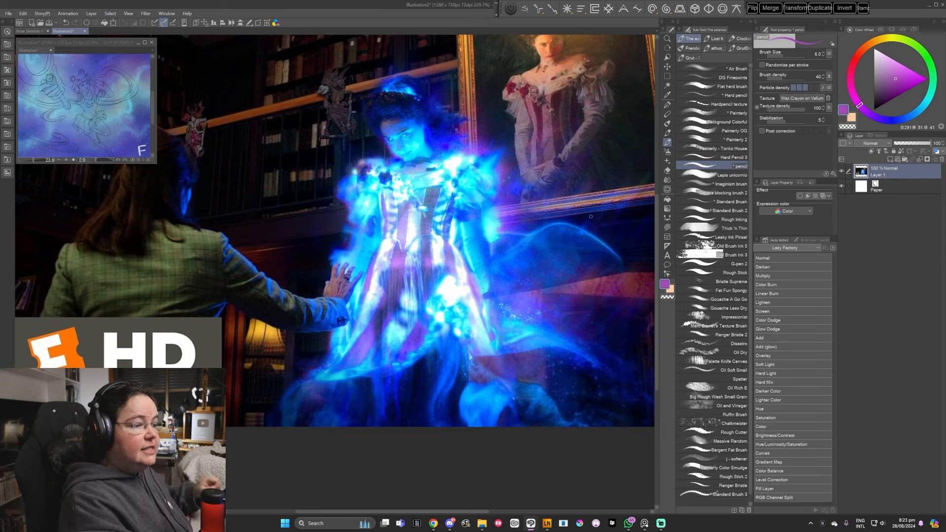
drag(624, 169, 597, 196)
drag(485, 276, 511, 255)
key(ctrl+z)
key(ctrl+z)
Pick a dark red, draw an arrow toward the ghost's flowing veil and trace the upper edges of both trailing fabrics
click(857, 58)
click(902, 91)
mouse_move(623, 169)
mouse_down()
mouse_move(593, 189)
mouse_move(613, 196)
mouse_up()
mouse_move(485, 271)
mouse_down()
mouse_move(535, 236)
mouse_move(641, 266)
mouse_up()
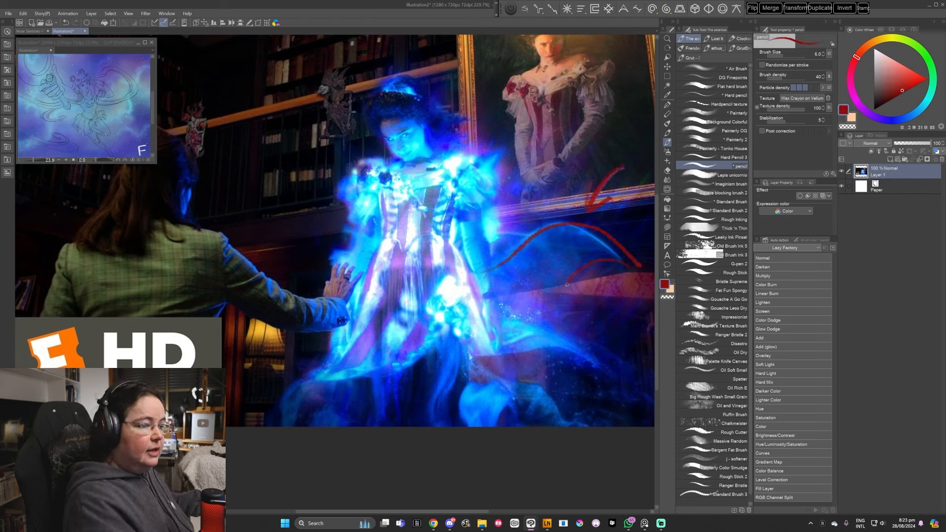
key(ctrl+z)
key(ctrl+z)
mouse_move(459, 278)
mouse_down()
mouse_move(532, 231)
mouse_move(594, 236)
mouse_move(630, 267)
mouse_up()
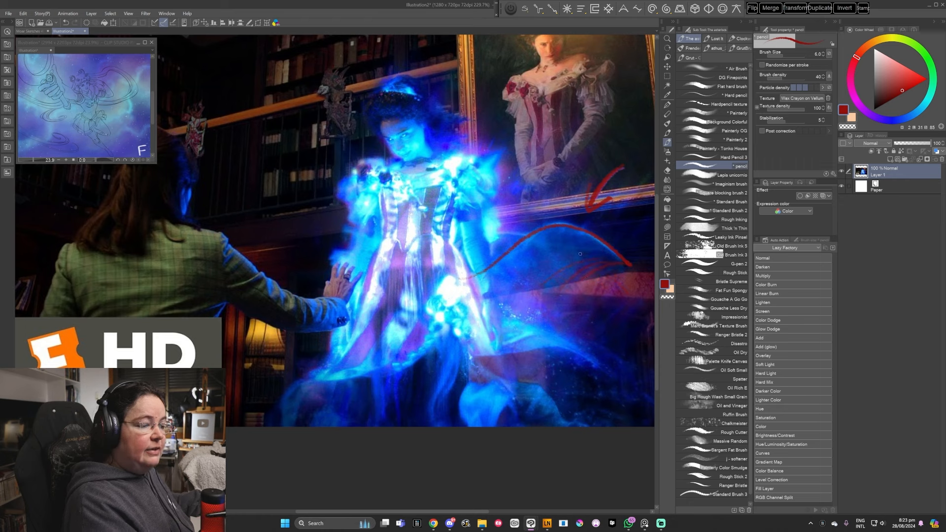
mouse_move(499, 355)
mouse_down()
mouse_move(550, 344)
mouse_move(638, 375)
mouse_up()
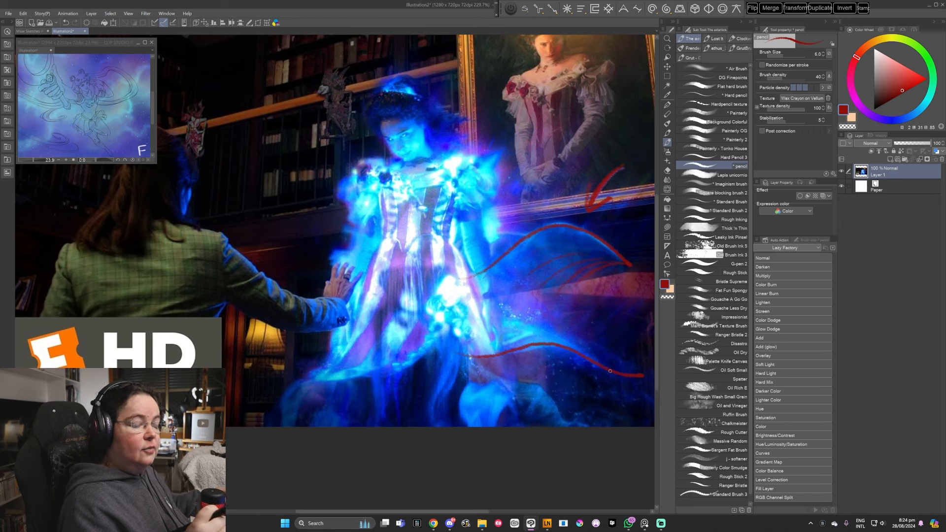
Draw red concentric arcs spreading outward from the ghost's head down across the dress and trailing fabric
mouse_move(342, 134)
mouse_down()
mouse_move(384, 224)
mouse_move(355, 79)
mouse_move(347, 101)
mouse_up()
mouse_move(301, 180)
mouse_down()
mouse_move(346, 253)
mouse_move(463, 84)
mouse_move(343, 74)
mouse_move(408, 320)
mouse_move(530, 179)
mouse_up()
mouse_move(337, 374)
mouse_down()
mouse_move(355, 374)
mouse_move(561, 217)
mouse_up()
drag(434, 409, 561, 313)
mouse_move(519, 400)
mouse_down()
mouse_move(523, 342)
mouse_move(496, 371)
mouse_move(520, 363)
mouse_move(501, 365)
mouse_up()
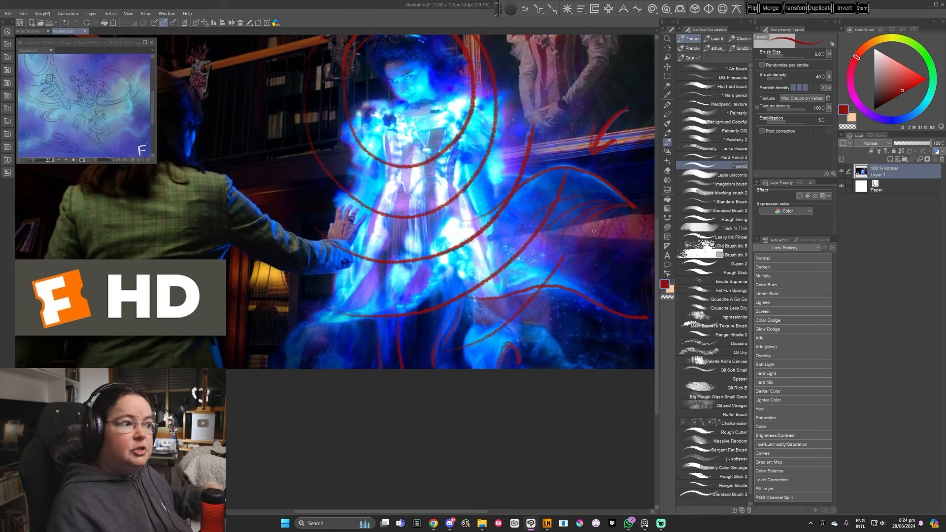
Write FANTASMA in red between the two trailing fabrics beside the ghost and underline it
mouse_move(641, 205)
mouse_down()
mouse_move(604, 201)
mouse_move(599, 215)
mouse_move(589, 211)
mouse_up()
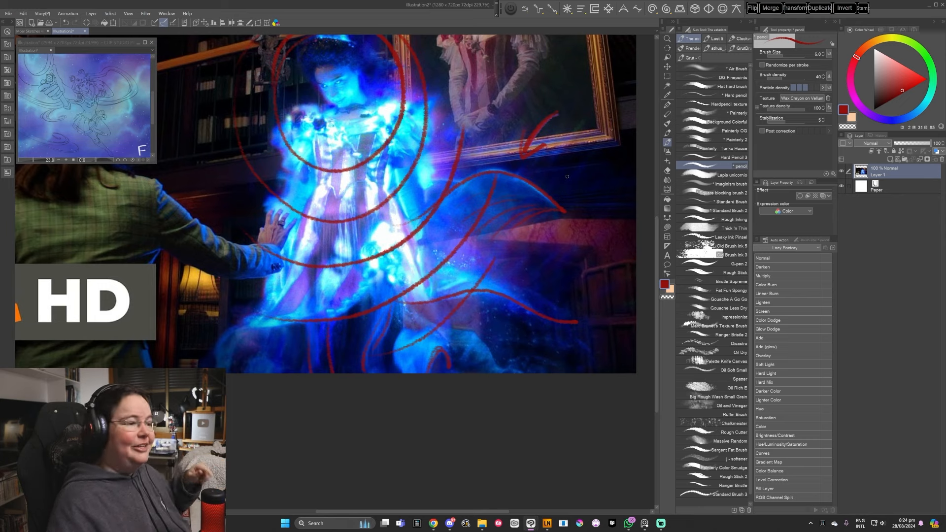
drag(498, 340, 538, 356)
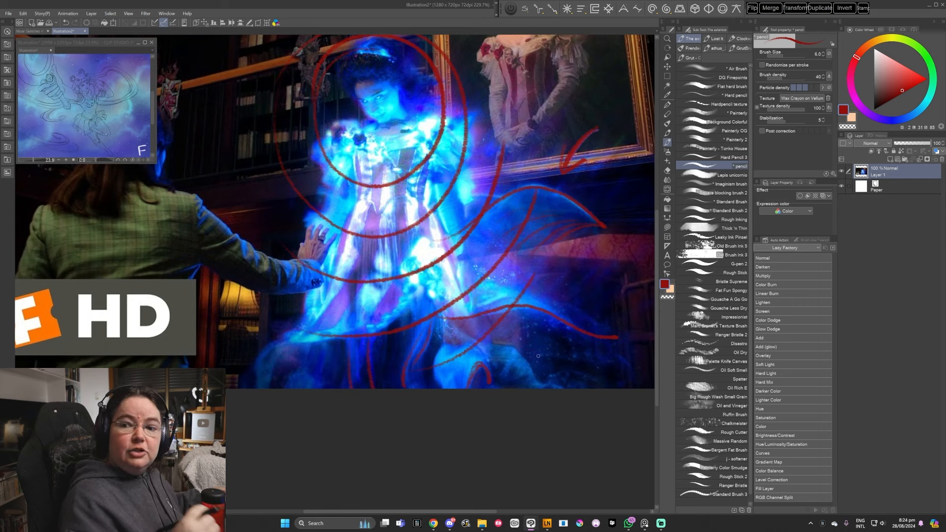
drag(557, 341, 564, 347)
mouse_move(585, 309)
mouse_down()
mouse_move(522, 313)
mouse_move(508, 283)
mouse_up()
mouse_move(514, 281)
mouse_down()
mouse_move(512, 294)
mouse_move(523, 290)
mouse_up()
drag(513, 288, 527, 286)
mouse_move(523, 276)
mouse_down()
mouse_move(535, 283)
mouse_move(533, 270)
mouse_up()
drag(538, 269, 543, 265)
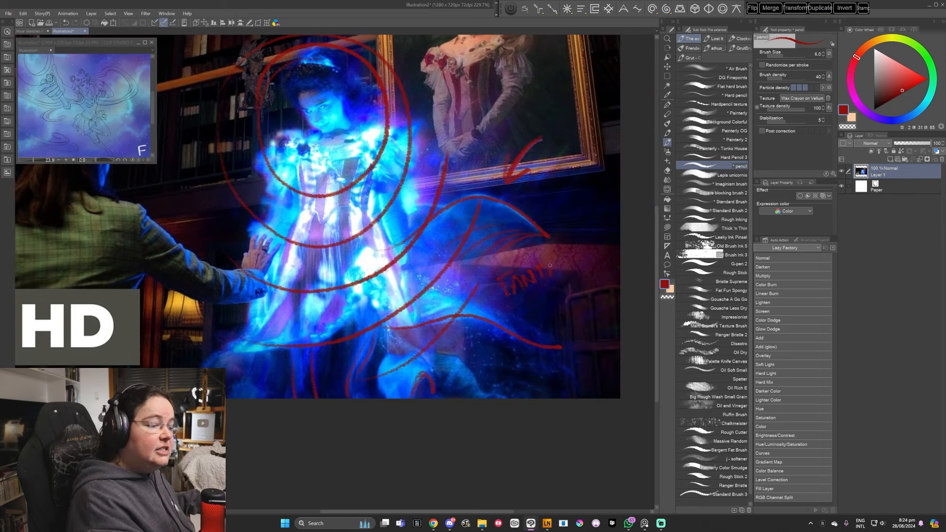
drag(596, 244, 589, 257)
drag(597, 243, 602, 251)
drag(494, 308, 621, 262)
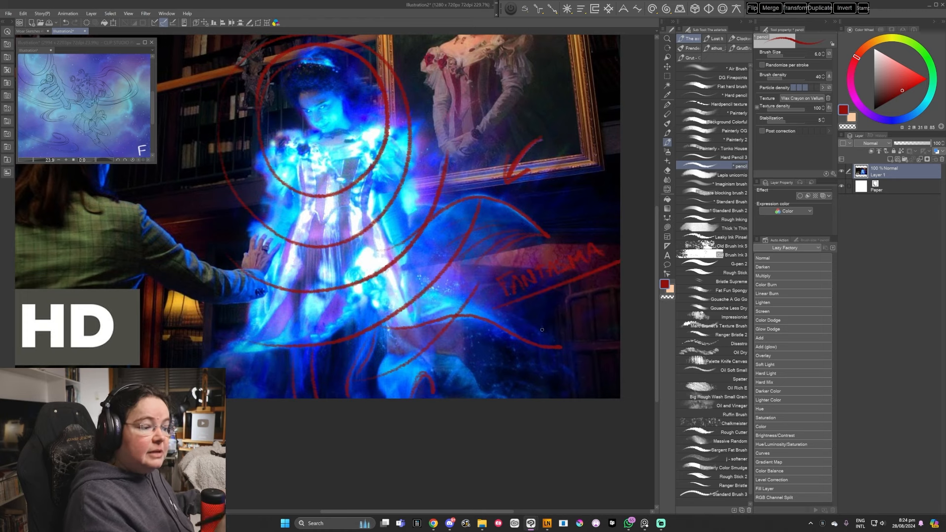
Circle the handwritten word FANTASMA and close the annotated film-still document without saving
drag(533, 396, 560, 404)
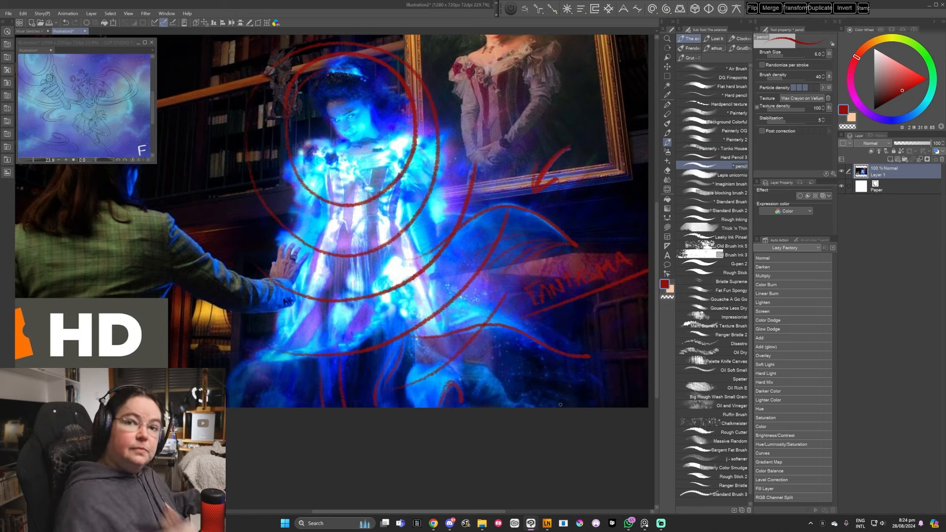
mouse_move(487, 352)
mouse_down()
mouse_move(554, 363)
mouse_move(492, 355)
mouse_up()
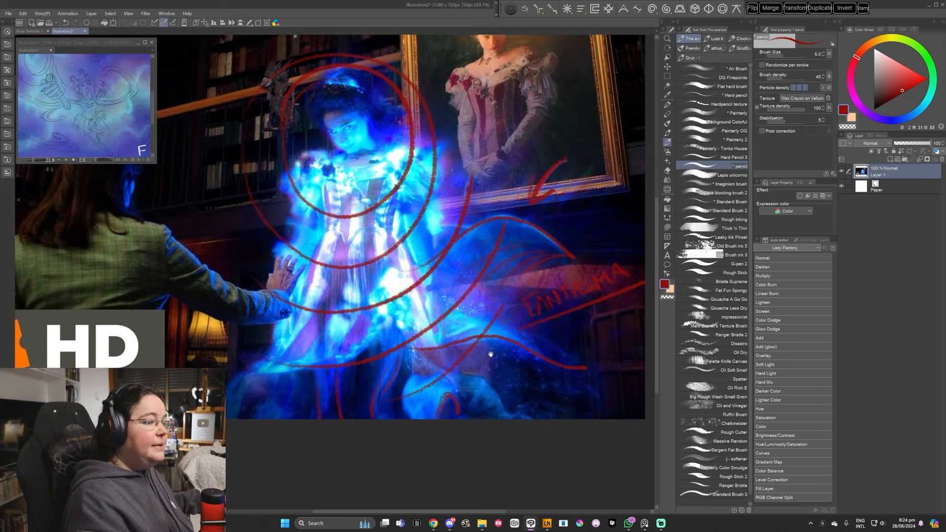
drag(533, 281, 547, 274)
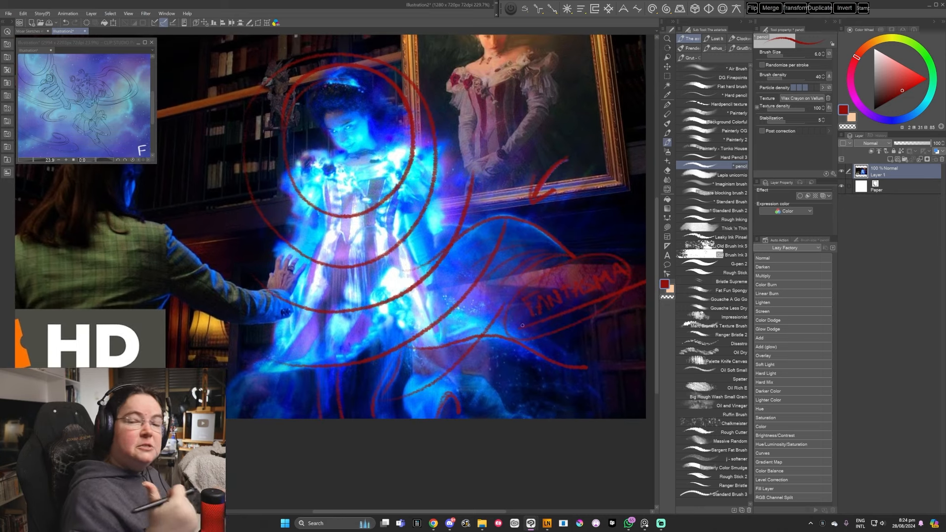
click(85, 31)
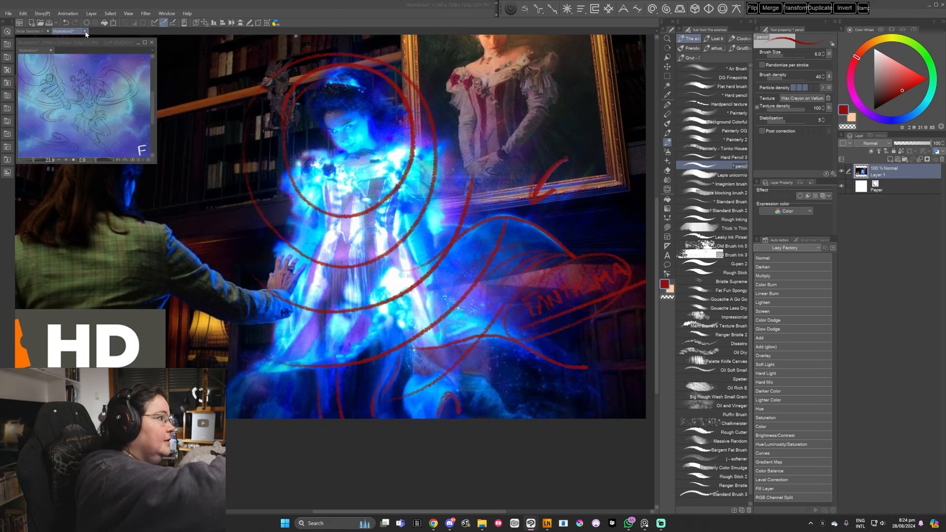
click(472, 190)
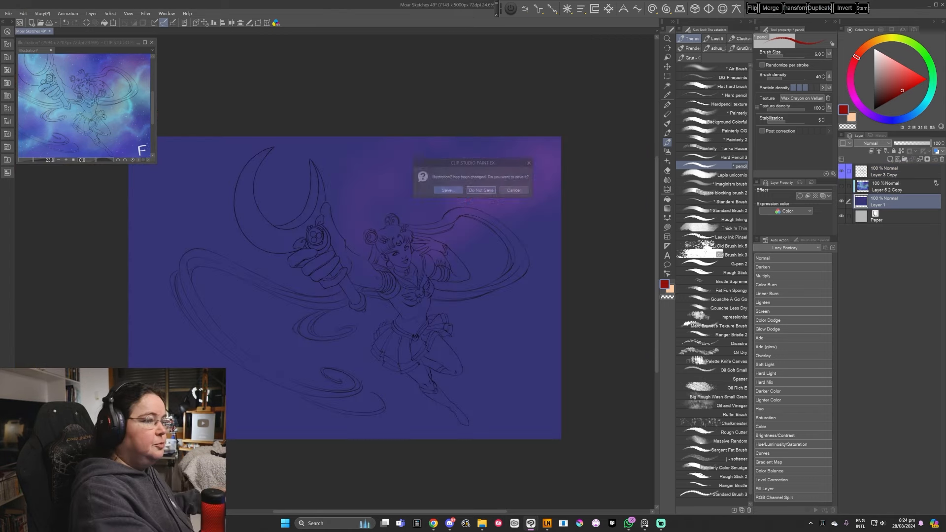
Paint dark red over the upper-right clouds with the Casca de arvore brush at size 800, and sample the clouds' magenta
click(667, 134)
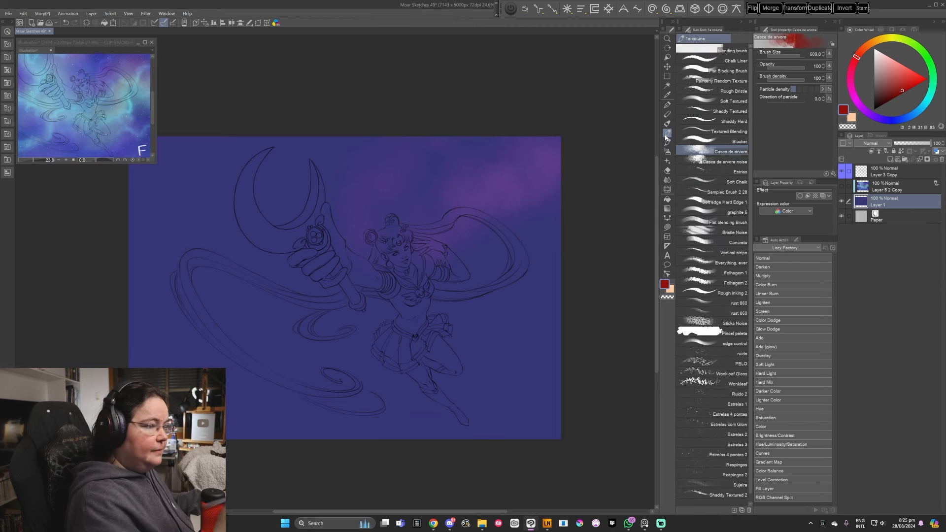
key(bracketright)
key(bracketright)
mouse_move(515, 162)
mouse_down()
mouse_move(462, 190)
mouse_move(410, 244)
mouse_up()
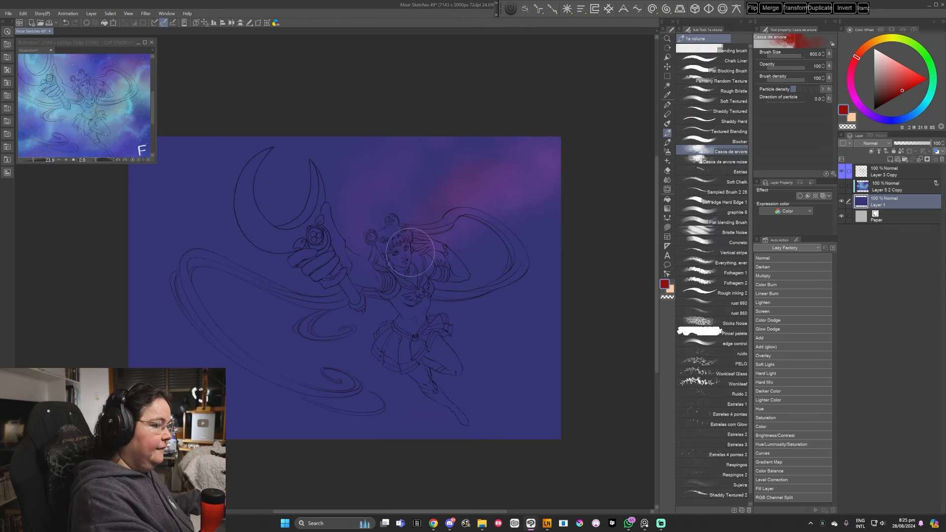
alt+click(468, 212)
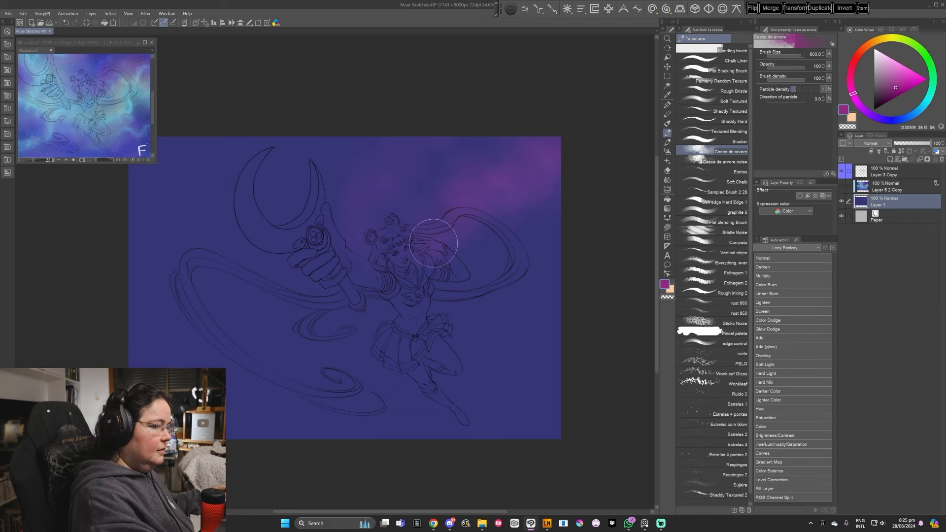
Paint broad magenta-purple clouds along the left edge and upper left of the background at brush size 1200
mouse_move(466, 317)
mouse_down()
mouse_move(528, 321)
mouse_move(513, 303)
mouse_move(561, 303)
mouse_move(581, 326)
mouse_move(581, 303)
mouse_up()
key(bracketright)
key(bracketright)
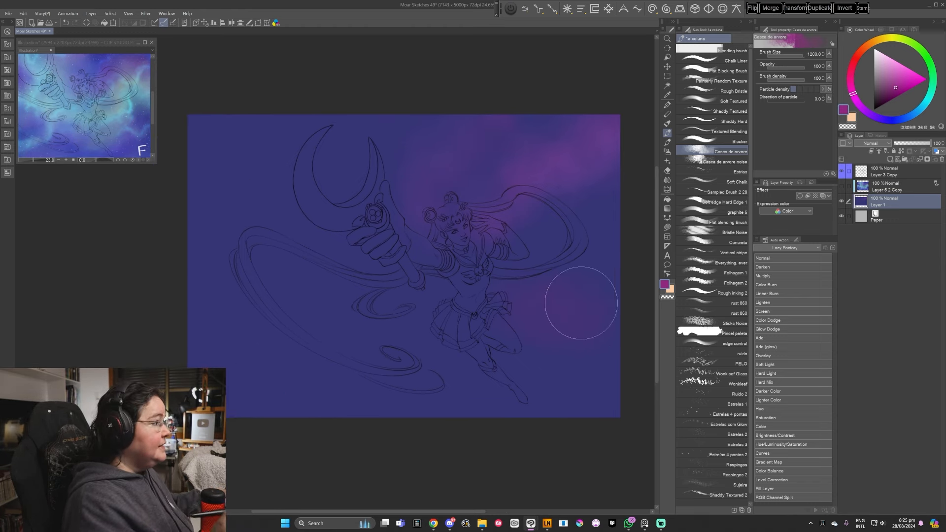
drag(477, 361, 489, 359)
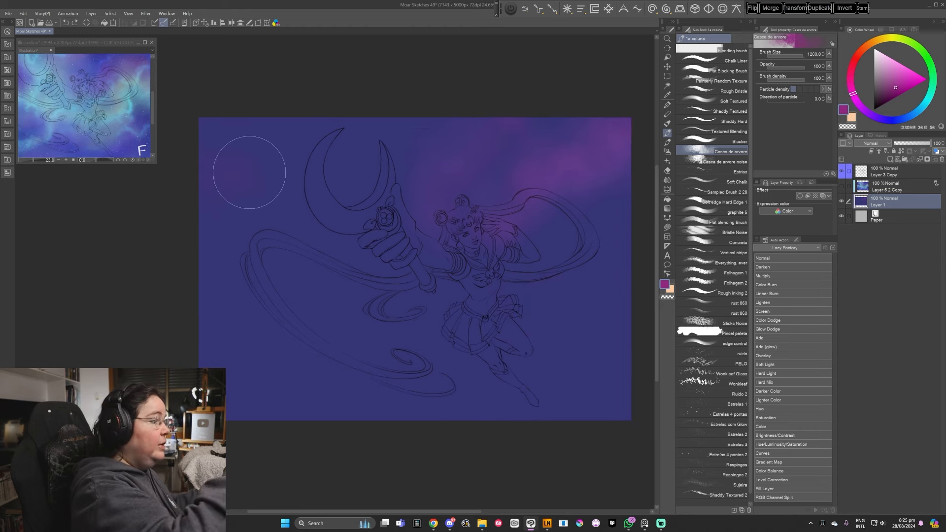
mouse_move(199, 183)
mouse_down()
mouse_move(253, 173)
mouse_move(286, 243)
mouse_move(222, 221)
mouse_up()
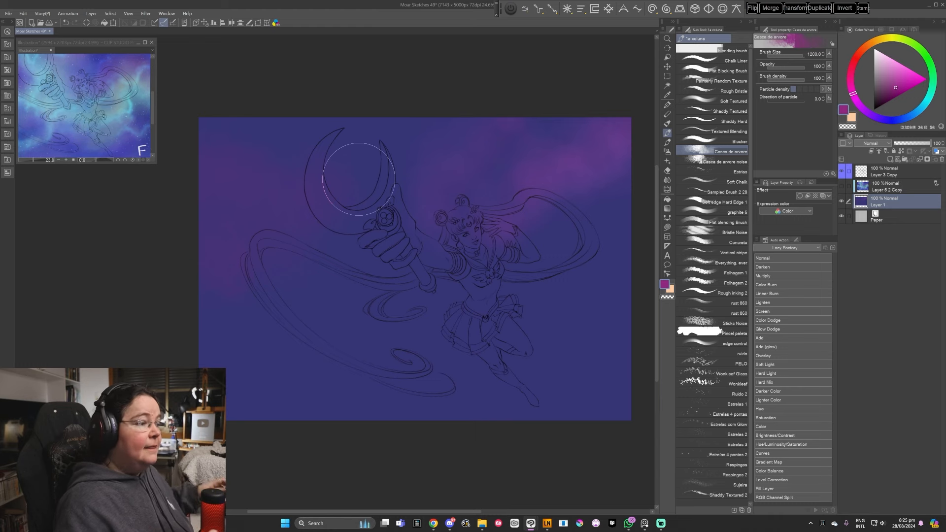
drag(507, 305, 507, 311)
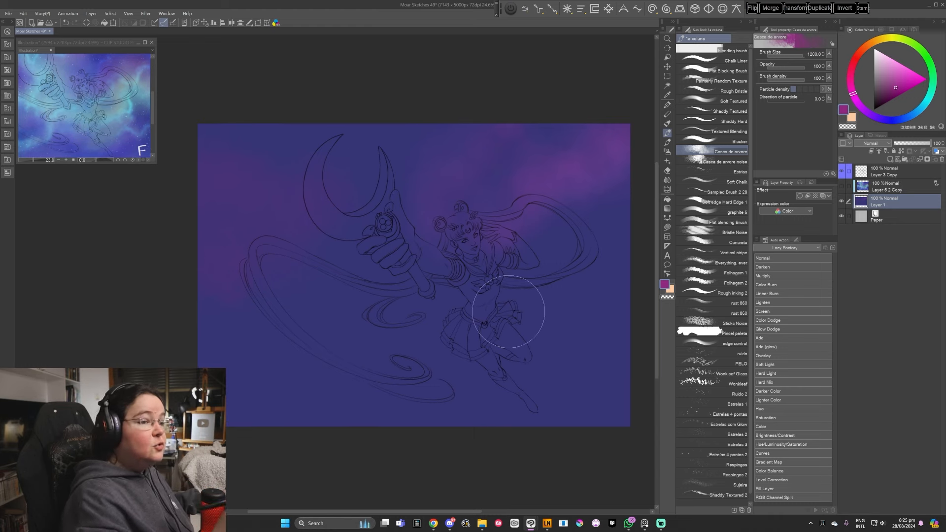
Brighten the clouds behind the crescent and at the left edge with lighter magenta at size 800, and sample a darker purple at size 700
click(897, 81)
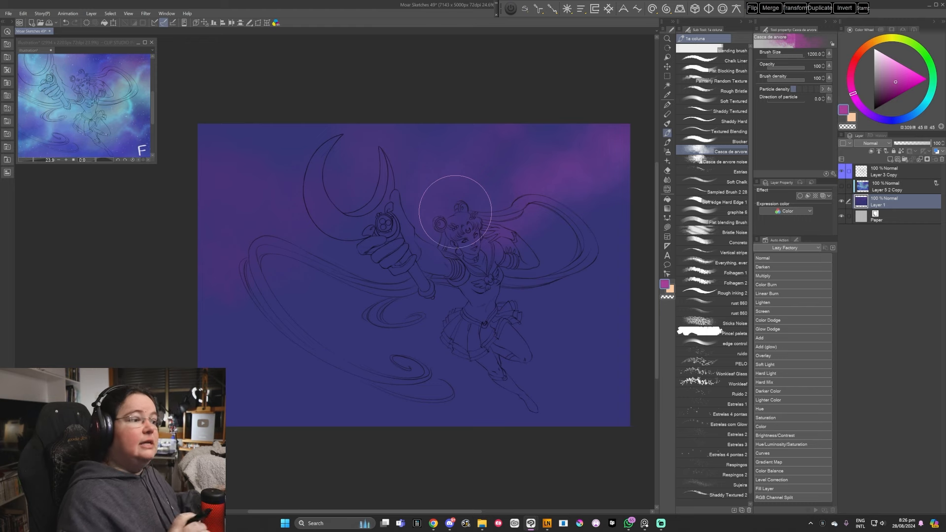
drag(523, 329, 527, 328)
click(897, 81)
key(bracketleft)
key(bracketleft)
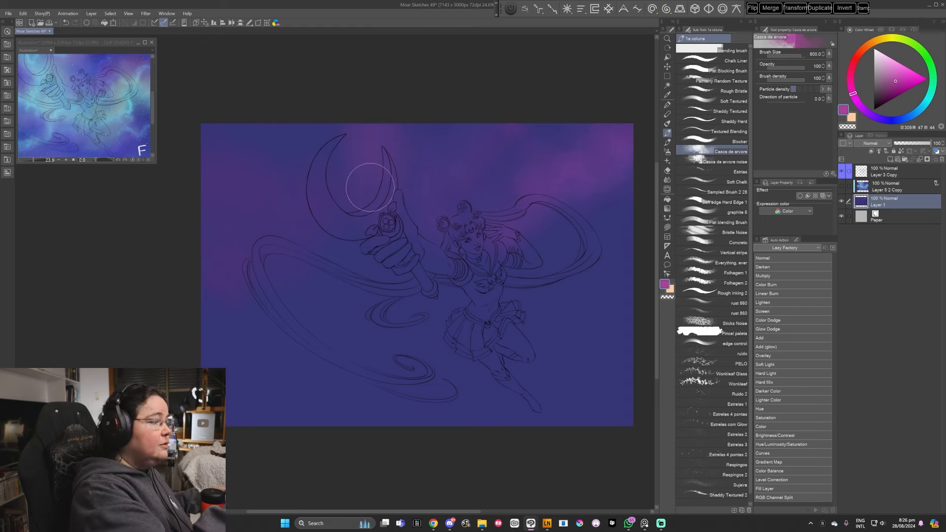
mouse_move(217, 193)
mouse_down()
mouse_move(236, 210)
mouse_move(225, 182)
mouse_move(204, 198)
mouse_up()
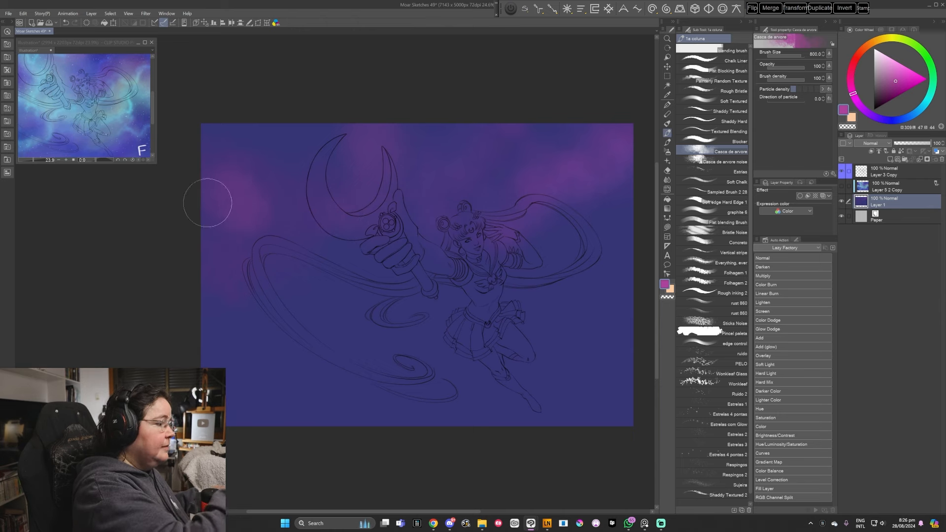
alt+click(229, 218)
key(bracketleft)
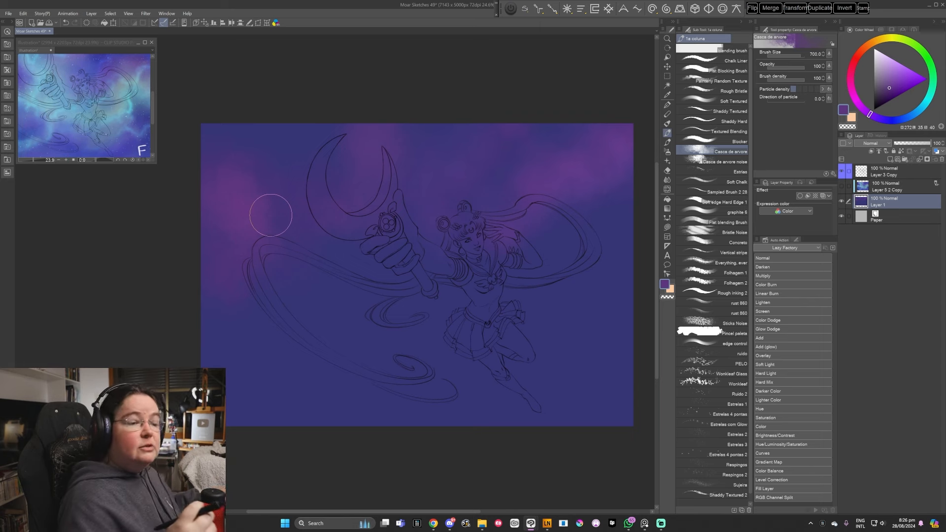
Paint a blue cloud inside the ribbon loop beside the girl at brush size 500 and brighten it with lighter blue at size 400
alt+click(556, 175)
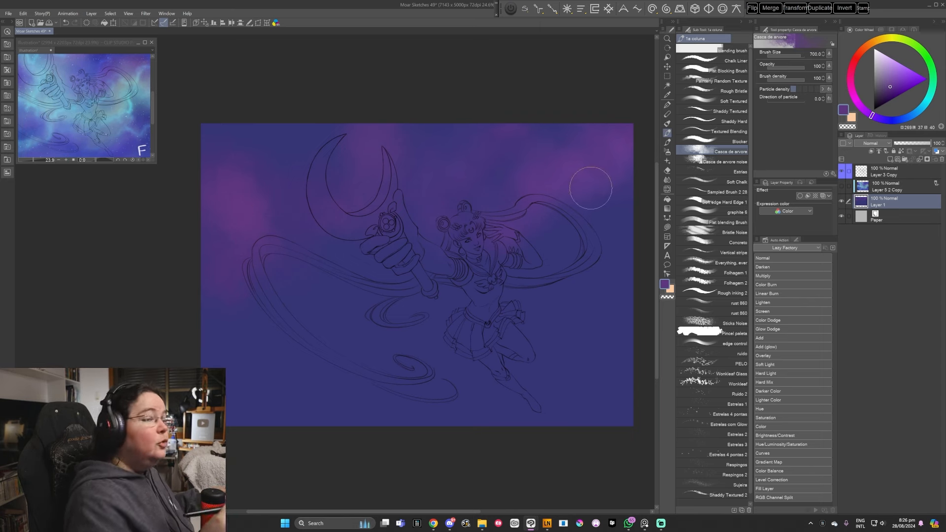
drag(910, 120, 908, 106)
click(891, 77)
key(bracketleft)
key(bracketleft)
mouse_move(534, 242)
mouse_down()
mouse_move(547, 210)
mouse_move(567, 215)
mouse_move(581, 237)
mouse_move(597, 213)
mouse_move(618, 207)
mouse_up()
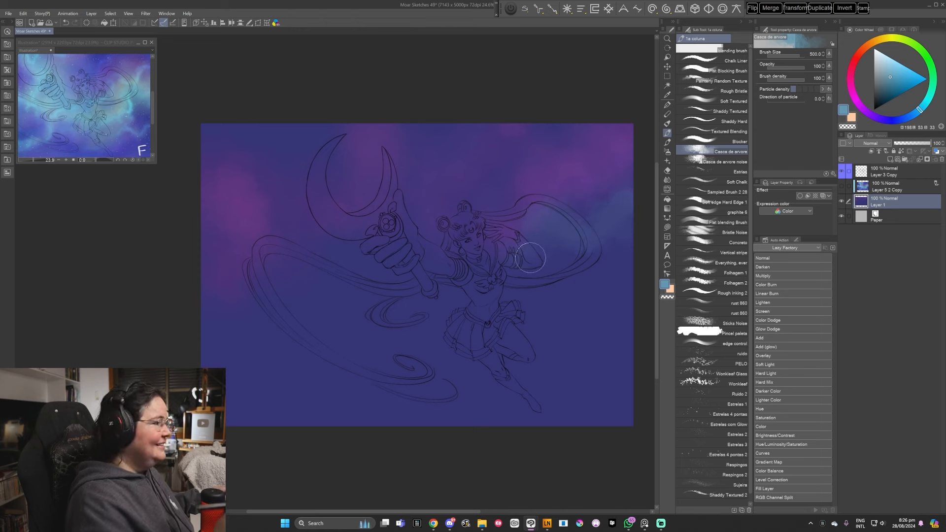
click(898, 75)
key([)
mouse_move(543, 244)
mouse_down()
mouse_move(532, 217)
mouse_move(584, 241)
mouse_move(625, 195)
mouse_move(611, 240)
mouse_up()
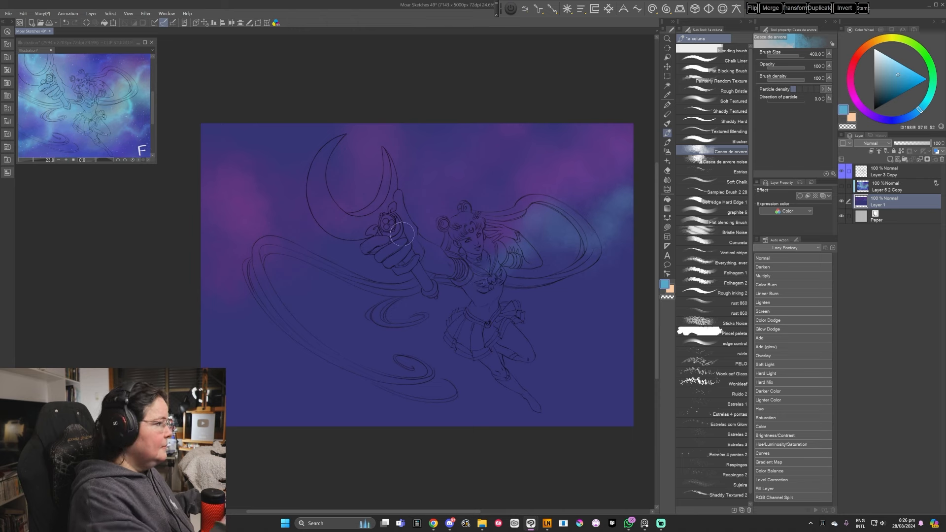
Paint blue clouds around the crescent and in the upper-left corner at brush size 500
key(bracketright)
mouse_move(327, 124)
mouse_down()
mouse_move(338, 179)
mouse_move(335, 129)
mouse_move(343, 142)
mouse_move(338, 191)
mouse_move(325, 191)
mouse_move(332, 197)
mouse_move(345, 109)
mouse_move(349, 184)
mouse_move(314, 130)
mouse_move(311, 194)
mouse_up()
mouse_move(248, 151)
mouse_down()
mouse_move(207, 146)
mouse_move(270, 226)
mouse_move(207, 162)
mouse_move(308, 195)
mouse_up()
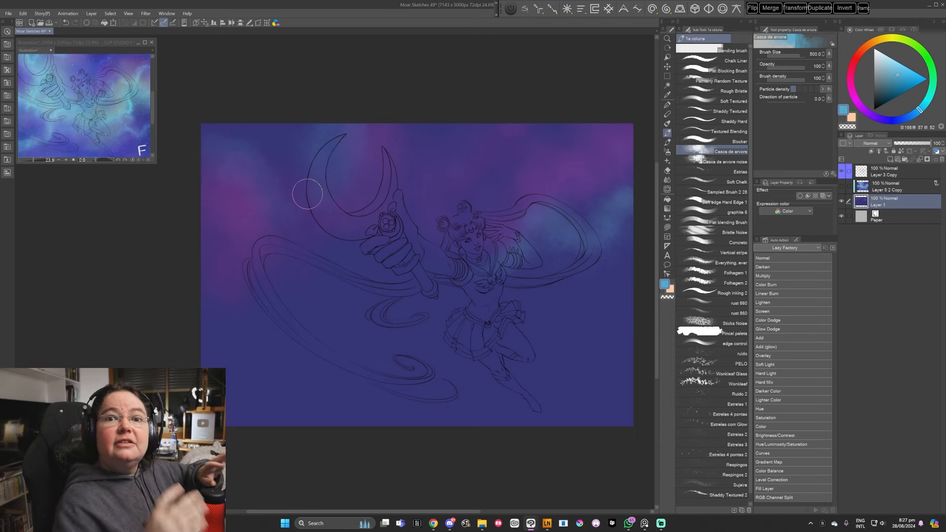
key(])
key(])
key(])
key(])
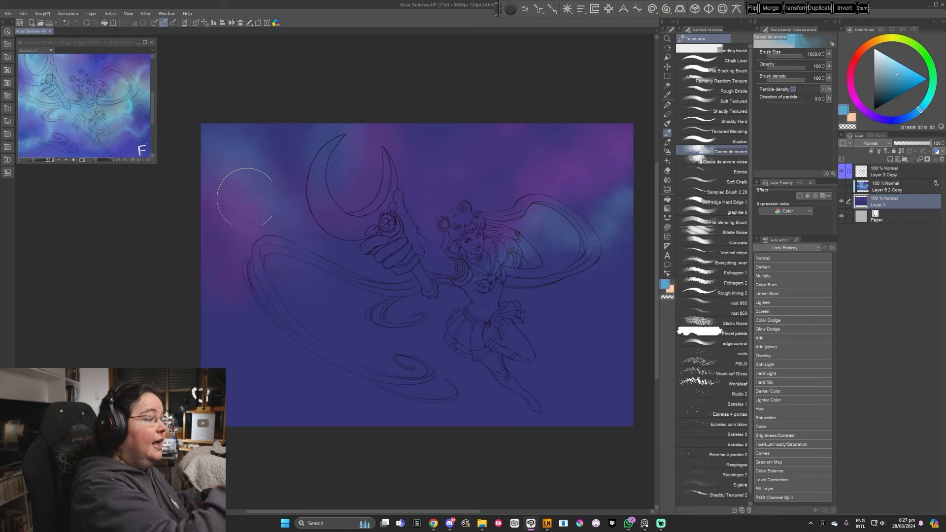
key([)
key([)
key([)
key([)
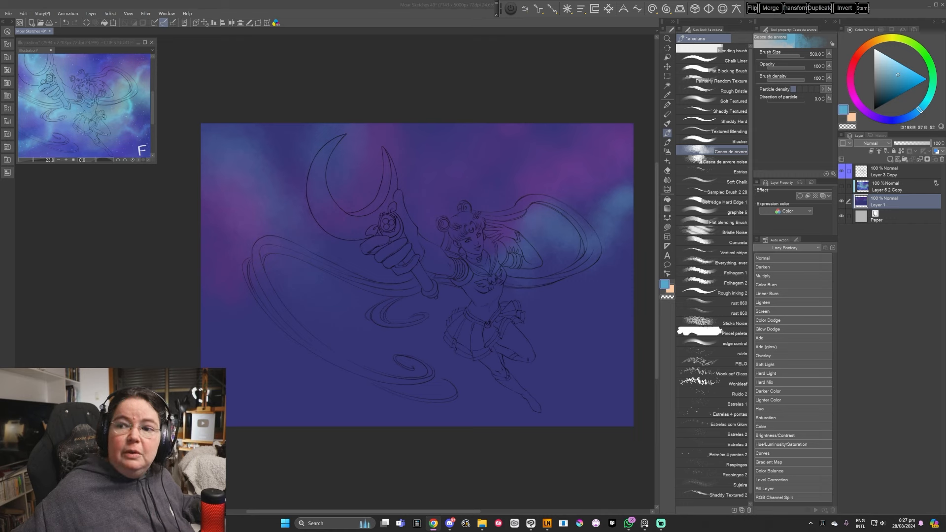
Create a new document from the copied landscape illustration with the stone stairway and enlarge the view of it
click(8, 14)
click(16, 32)
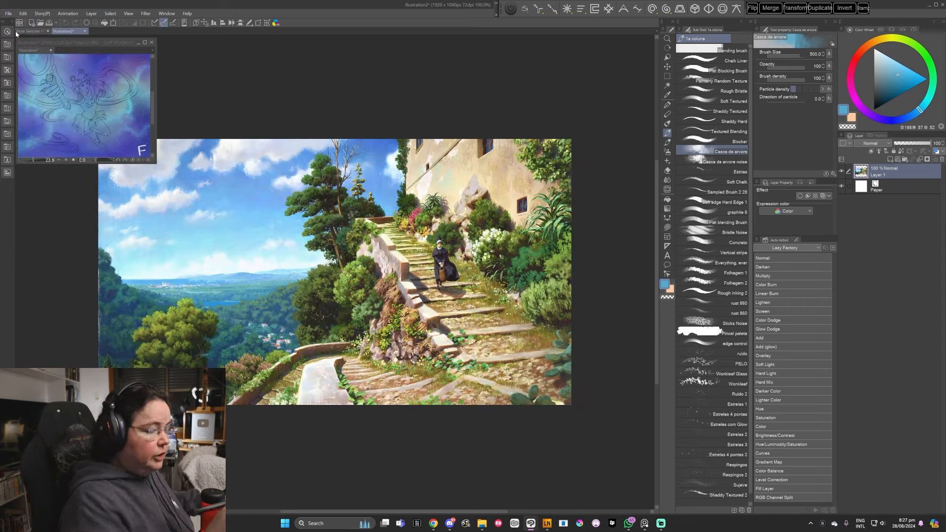
drag(509, 258, 531, 256)
key(ctrl+space)
drag(491, 316, 524, 316)
drag(509, 398, 573, 400)
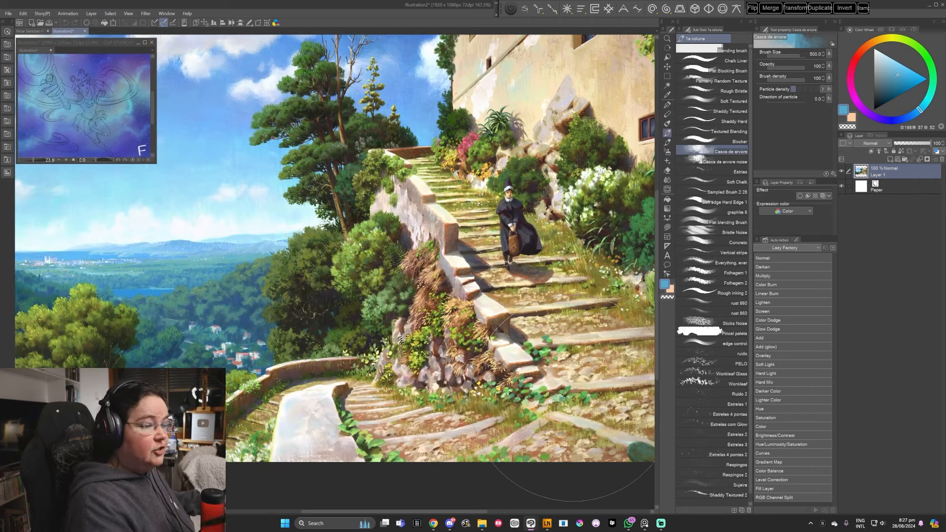
Choose the pencil brush, circle the dark bushes beside the stairway in blue and undo the circle
click(667, 142)
drag(459, 334, 569, 306)
mouse_move(370, 226)
mouse_down()
mouse_move(419, 296)
mouse_move(368, 223)
mouse_up()
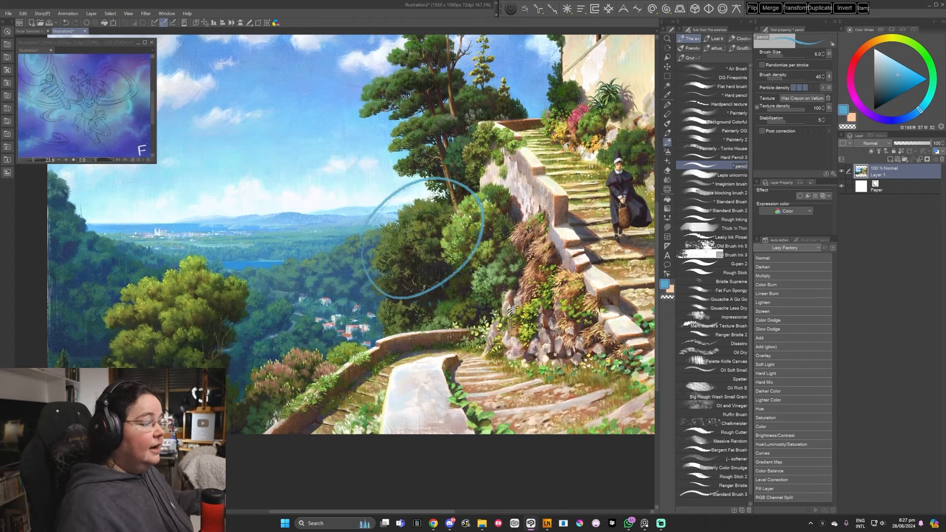
key(ctrl+z)
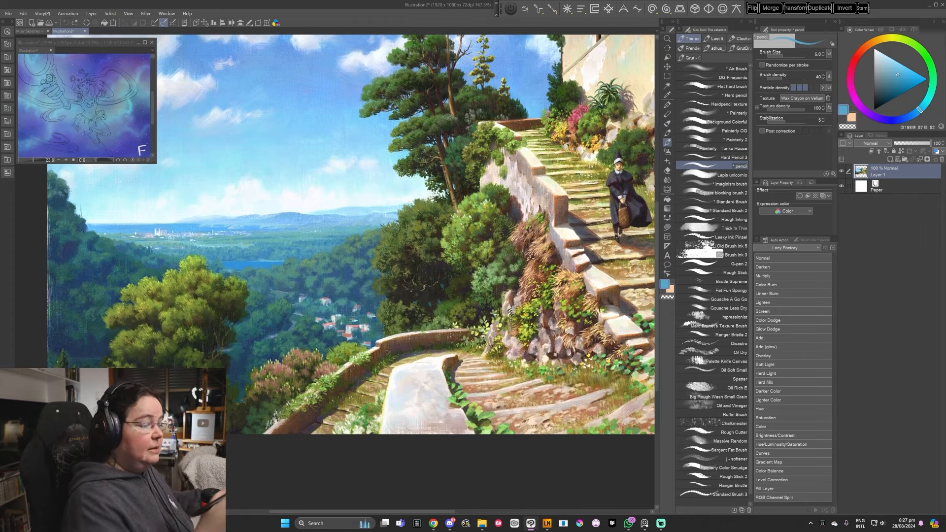
Draw three small blue circles on the foliage of the dark bush below the tall pine
mouse_move(412, 207)
mouse_down()
mouse_move(440, 214)
mouse_move(426, 192)
mouse_move(429, 212)
mouse_move(419, 195)
mouse_up()
key(p)
drag(423, 237, 412, 239)
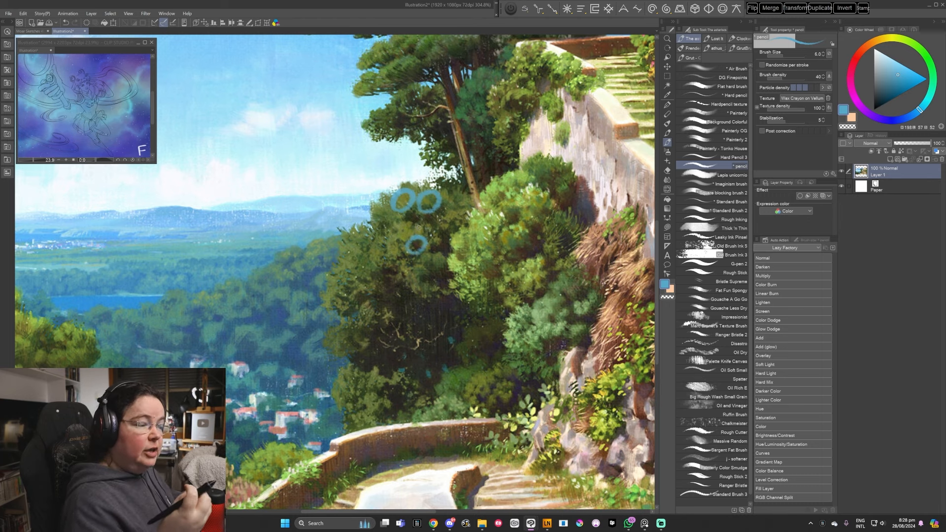
Circle the shadowed lower part of the dark bush in blue and undo all circles drawn on it
mouse_move(432, 304)
mouse_down()
mouse_move(459, 291)
mouse_move(430, 302)
mouse_up()
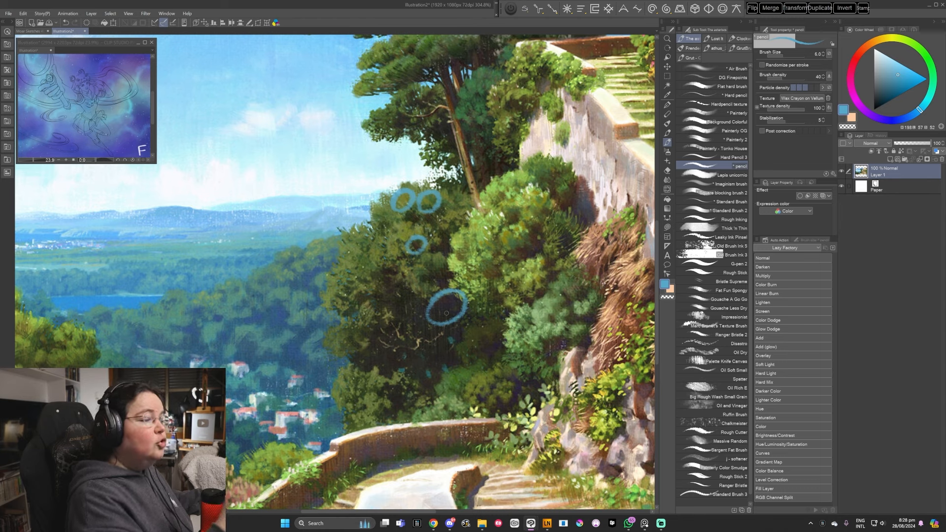
key(ctrl+z)
key(ctrl+z)
key(ctrl+z)
key(ctrl+z)
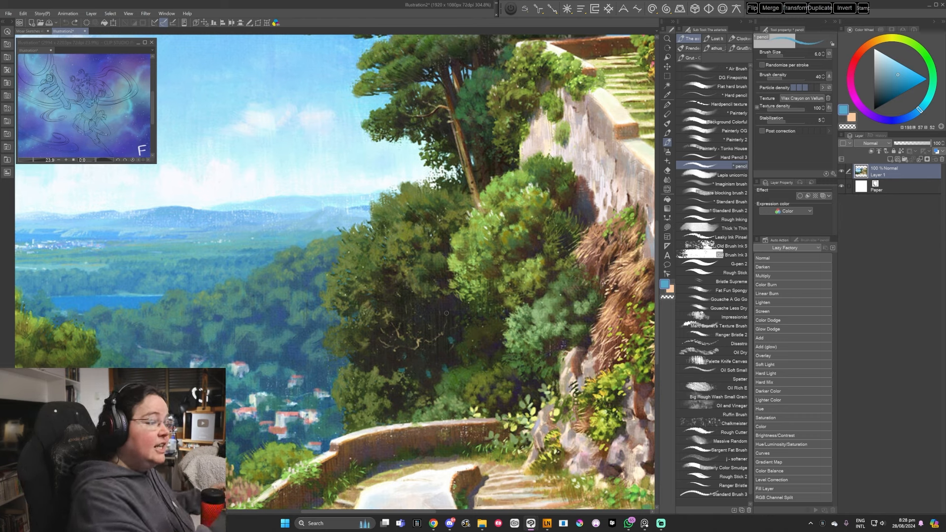
Draw a fan of long blue strokes across the dark bush, curving inward from its outer edge
drag(345, 232, 401, 261)
drag(374, 214, 406, 254)
drag(379, 197, 414, 247)
drag(406, 189, 426, 247)
drag(420, 187, 438, 245)
mouse_move(435, 186)
mouse_down()
mouse_move(446, 241)
mouse_move(453, 237)
mouse_up()
drag(452, 182, 460, 234)
drag(350, 283, 381, 302)
mouse_move(364, 269)
mouse_down()
mouse_move(395, 295)
mouse_move(428, 299)
mouse_up()
drag(412, 261, 440, 292)
drag(432, 256, 451, 290)
drag(443, 252, 453, 266)
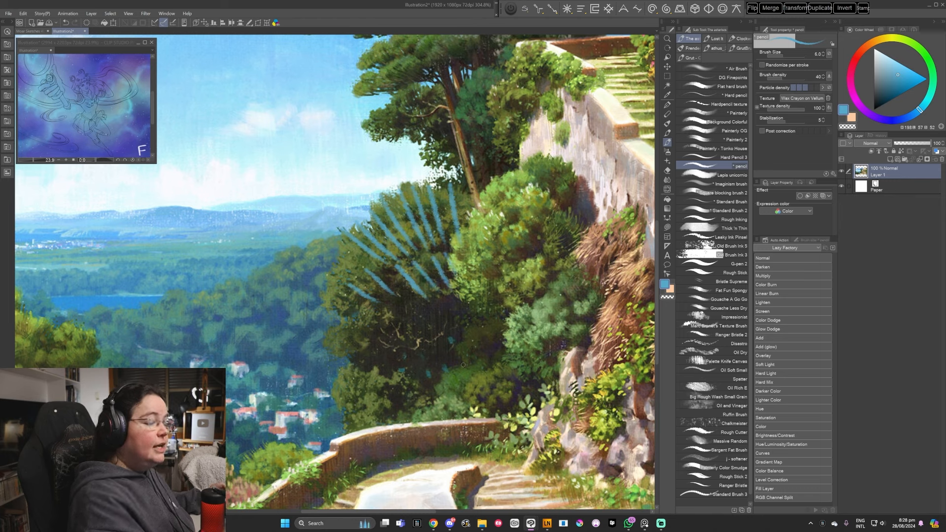
mouse_move(465, 370)
mouse_down()
mouse_move(435, 293)
mouse_move(414, 314)
mouse_move(393, 309)
mouse_up()
mouse_move(465, 342)
mouse_down()
mouse_move(456, 285)
mouse_move(388, 326)
mouse_up()
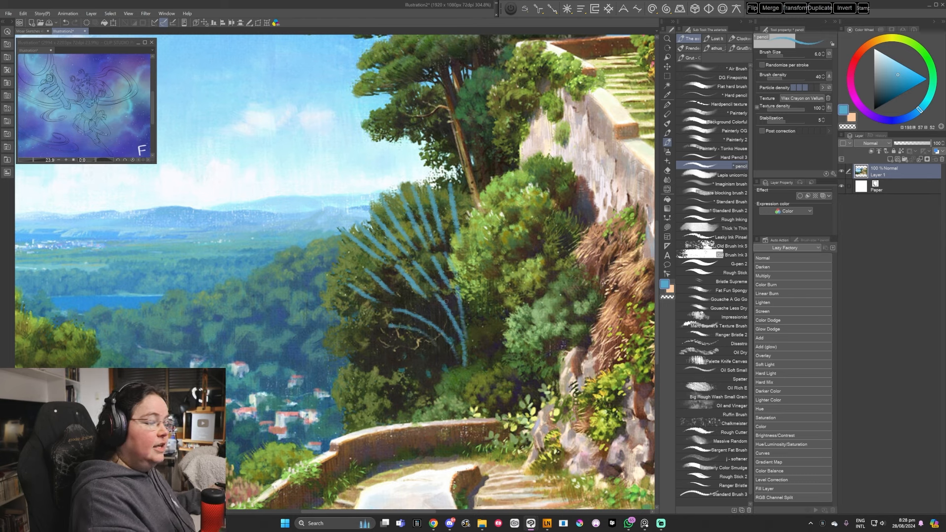
Undo the fan of blue strokes over the dark bush
key(ctrl+z)
key(ctrl+z)
key(ctrl+z)
key(ctrl+z)
key(ctrl+z)
key(ctrl+z)
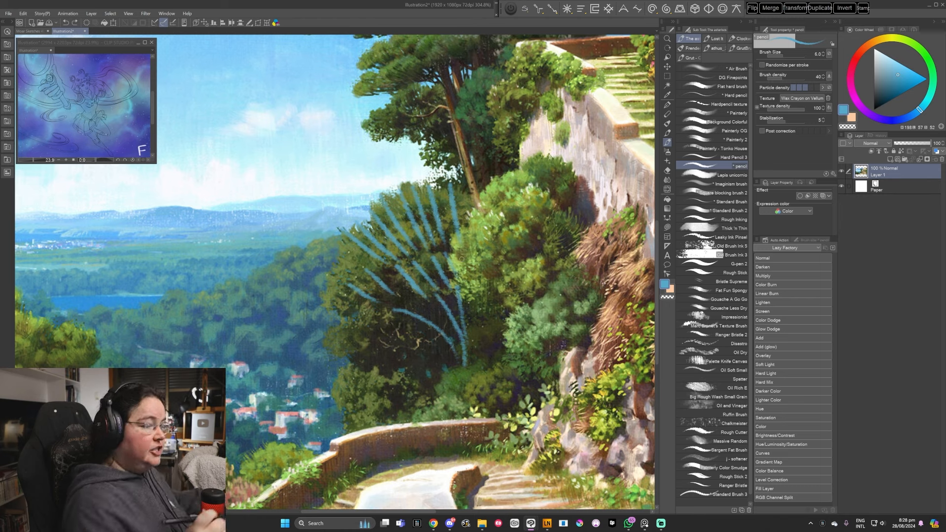
key(ctrl+z)
key(ctrl+z)
key(ctrl+z)
key(ctrl+z)
key(ctrl+z)
key(ctrl+z)
key(ctrl+z)
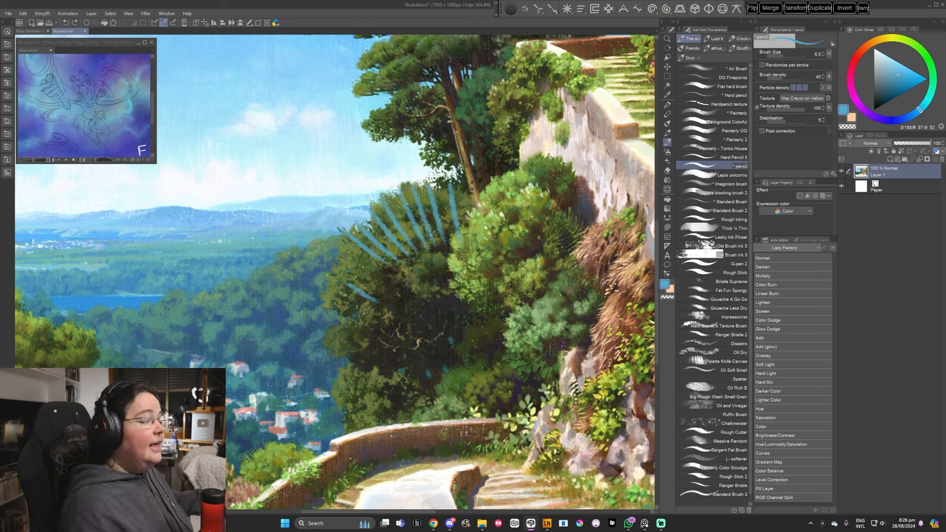
key(ctrl+z)
key(ctrl+z)
key(ctrl+z)
key(ctrl+z)
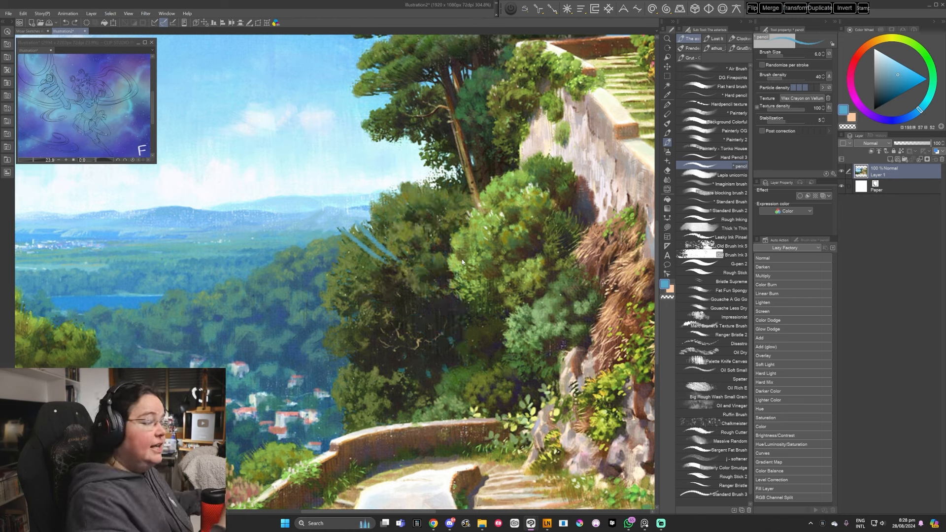
Dab small blue leaf marks on the upper foliage of the dark bush and circle the whole bush
mouse_move(395, 239)
mouse_down()
mouse_move(429, 228)
mouse_move(441, 244)
mouse_move(453, 214)
mouse_move(466, 217)
mouse_up()
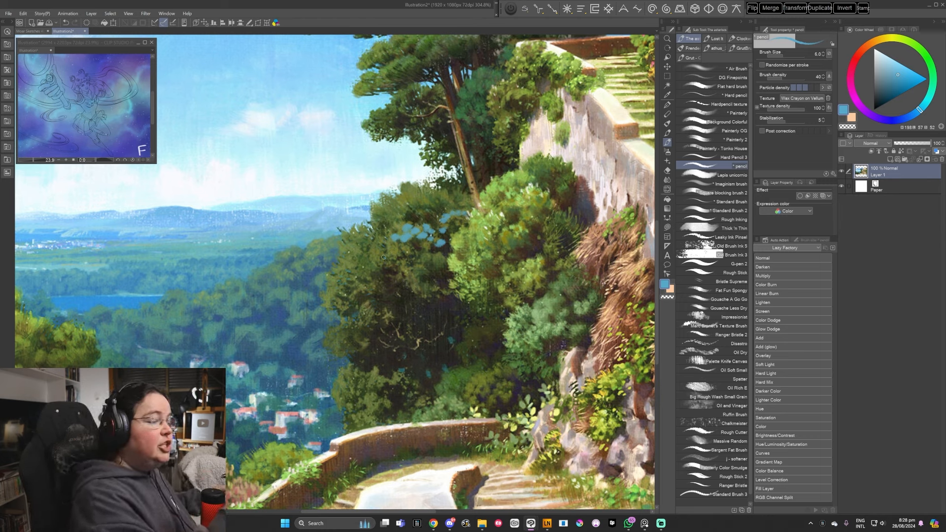
mouse_move(381, 259)
mouse_down()
mouse_move(375, 249)
mouse_move(396, 249)
mouse_move(406, 209)
mouse_move(453, 232)
mouse_up()
drag(432, 197, 367, 261)
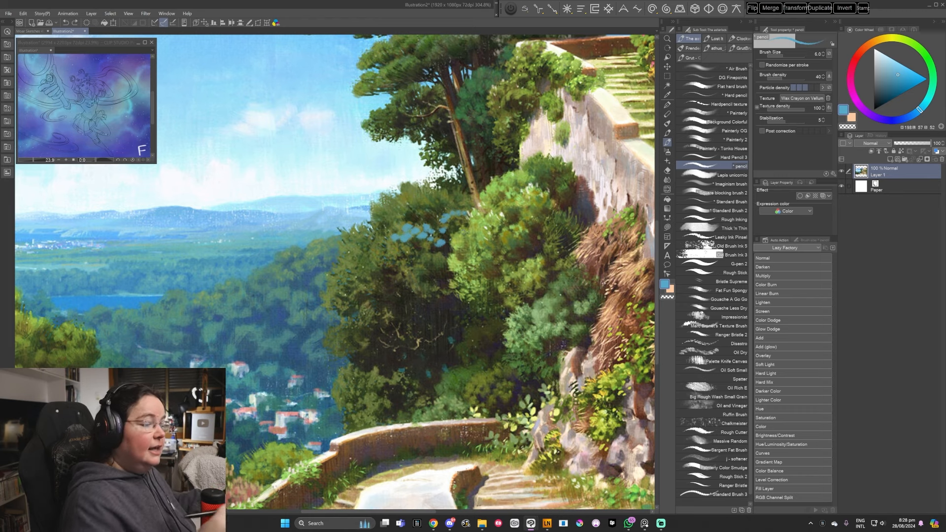
drag(493, 273, 510, 254)
mouse_move(323, 244)
mouse_down()
mouse_move(414, 350)
mouse_move(443, 150)
mouse_move(340, 194)
mouse_up()
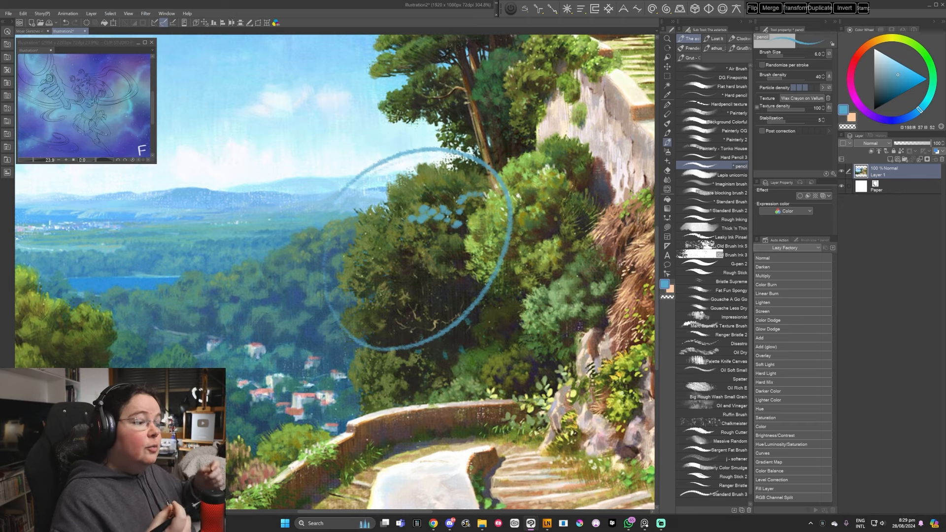
Try circling the pebbled ground between two lower stair treads in blue
mouse_move(557, 500)
mouse_down()
mouse_move(537, 353)
mouse_move(482, 353)
mouse_up()
key(ctrl+space)
drag(595, 346, 475, 360)
drag(552, 357, 527, 377)
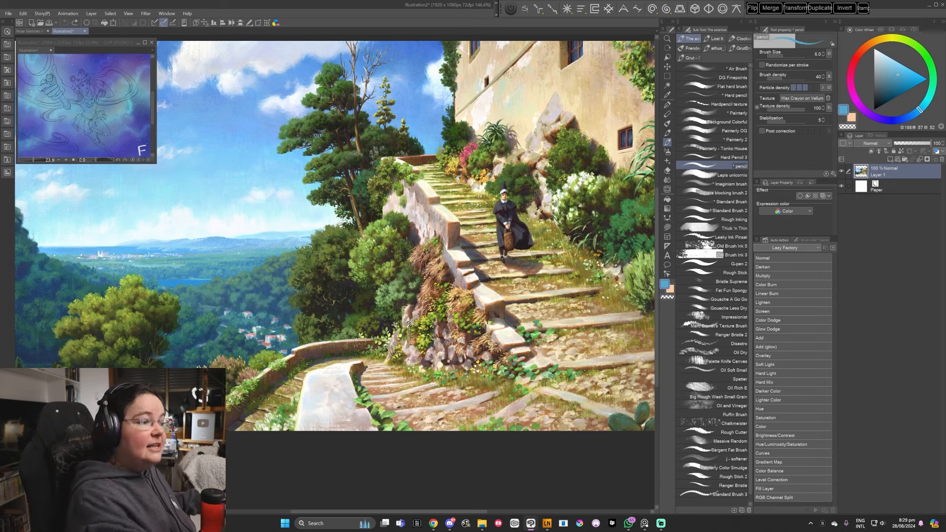
scroll(518, 377, down, 4)
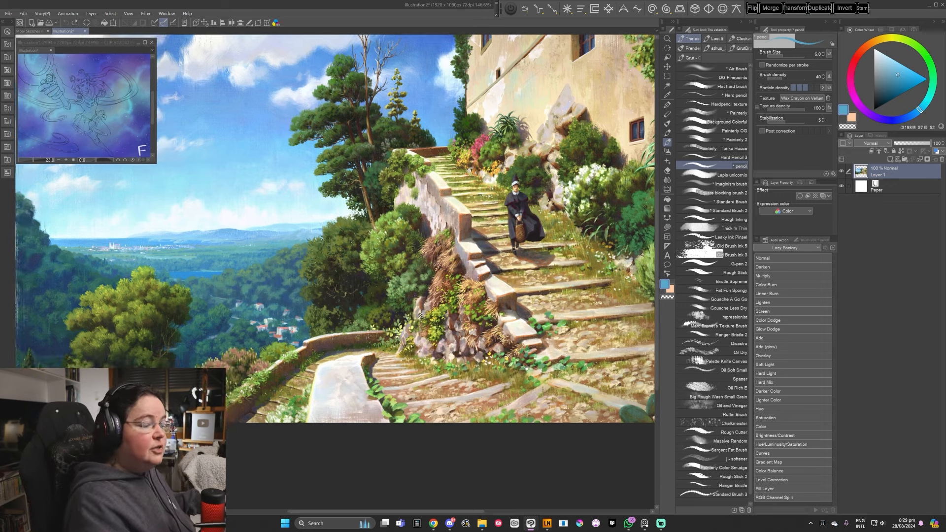
scroll(537, 375, up, 5)
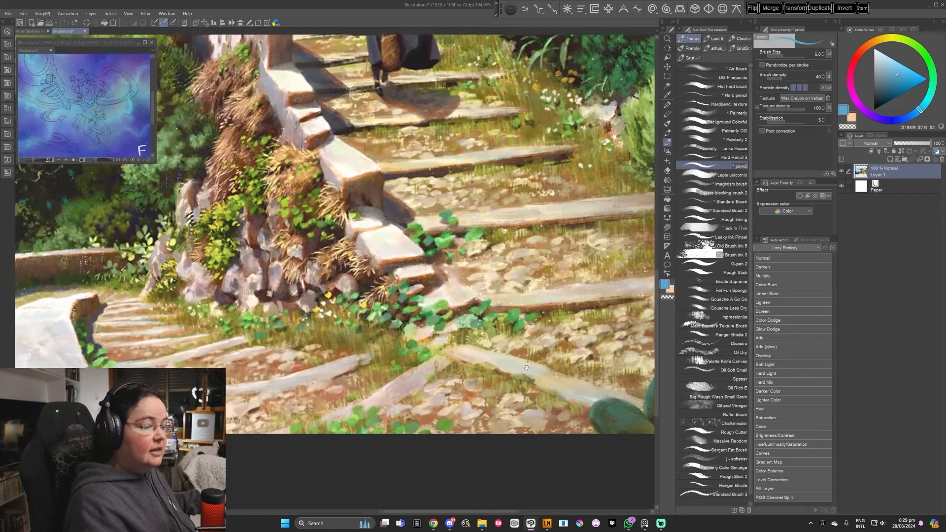
drag(526, 368, 517, 337)
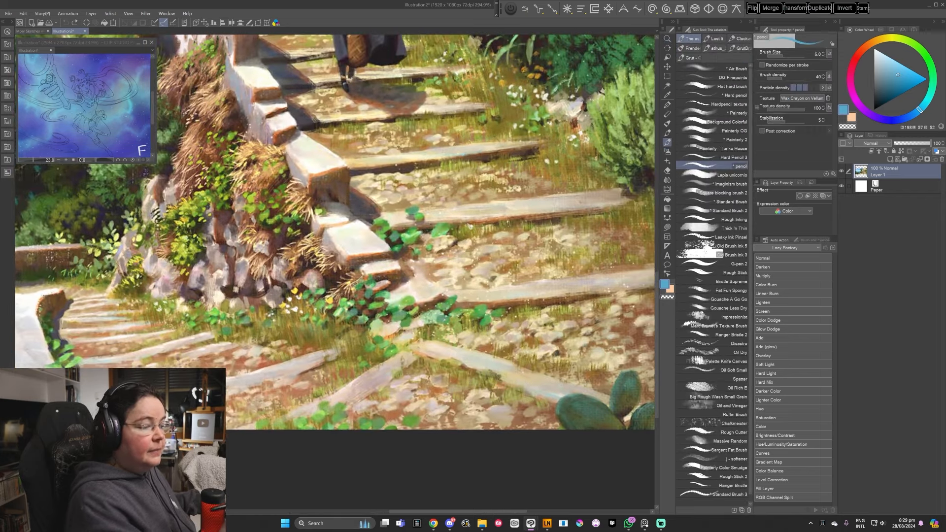
mouse_move(454, 231)
mouse_down()
mouse_move(498, 298)
mouse_move(544, 211)
mouse_move(412, 259)
mouse_up()
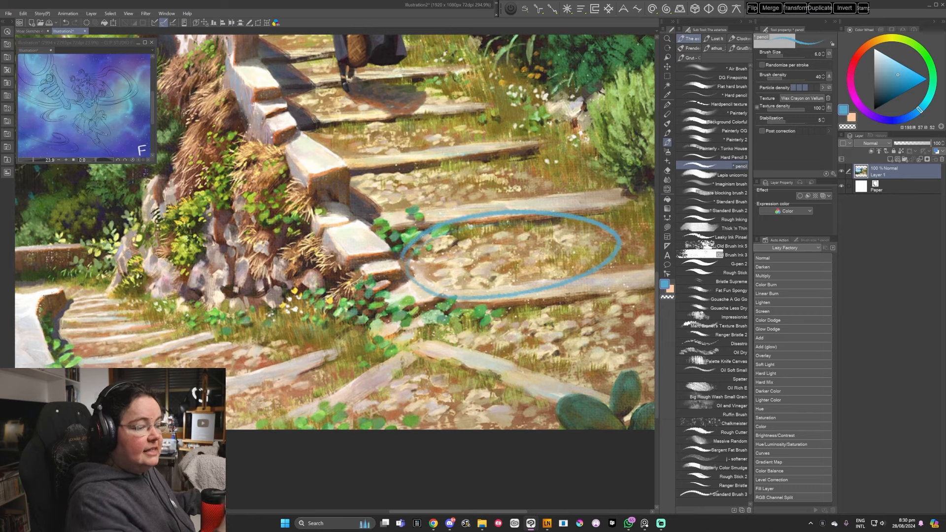
key(ctrl+z)
Outline the pebbled patch between the treads in blue and mark its pebbles with short strokes at brush size 4
drag(545, 261, 510, 264)
mouse_move(537, 207)
mouse_down()
mouse_move(441, 223)
mouse_move(616, 269)
mouse_move(510, 198)
mouse_up()
mouse_move(537, 244)
mouse_down()
mouse_move(493, 239)
mouse_move(451, 259)
mouse_move(496, 270)
mouse_move(469, 281)
mouse_move(442, 274)
mouse_up()
key(bracketleft)
key(bracketleft)
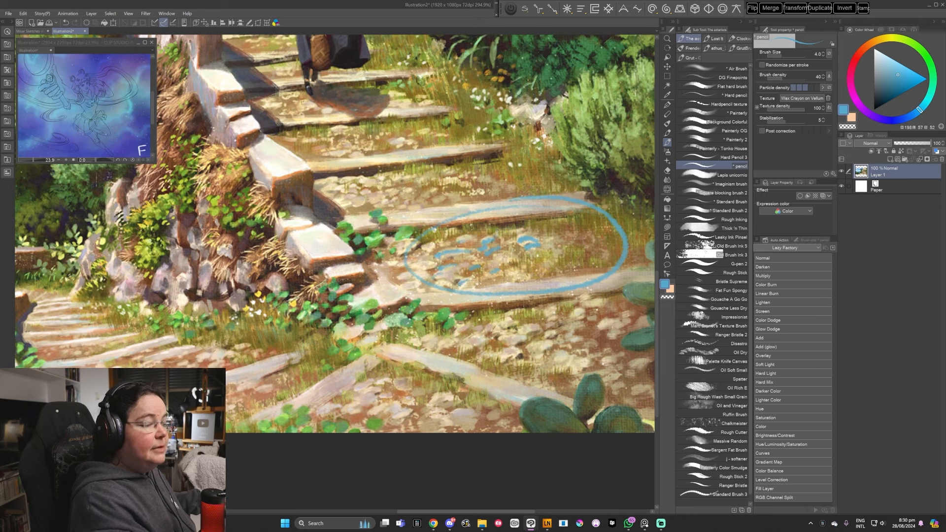
Add short vertical blue strokes for grass blades and a small oval inside the outlined patch
drag(515, 225, 514, 231)
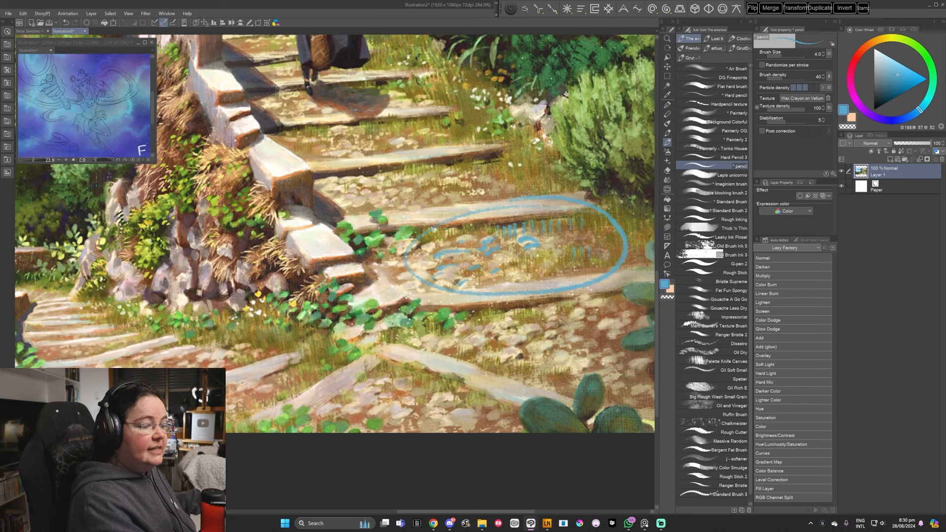
mouse_move(518, 256)
mouse_down()
mouse_move(535, 257)
mouse_move(527, 253)
mouse_up()
drag(437, 290, 578, 296)
key(ctrl+z)
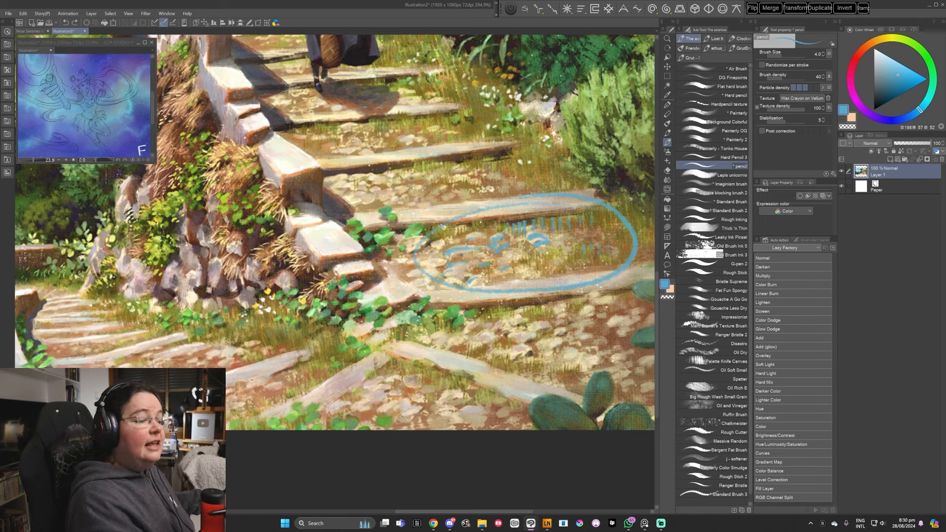
drag(600, 242, 563, 244)
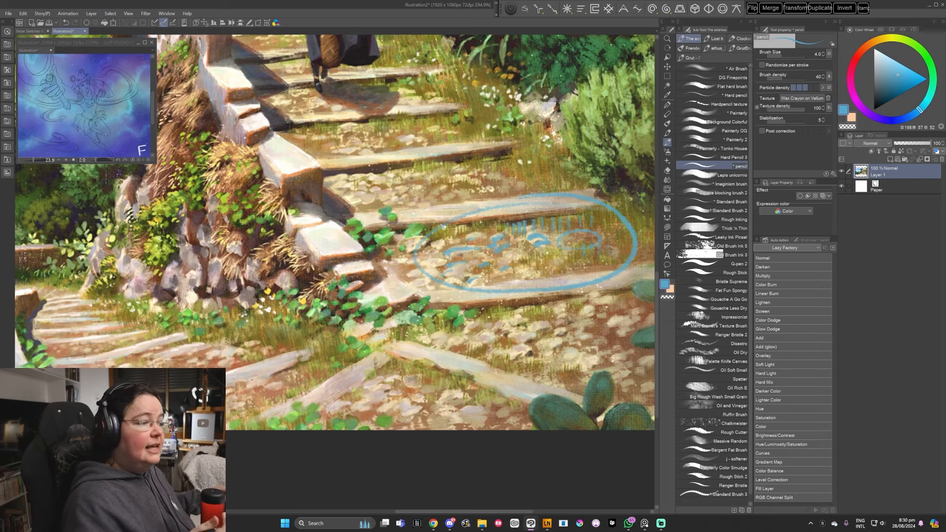
Mark pebbles and grass on the ground below the next tread with blue strokes and circle that patch
mouse_move(541, 295)
mouse_down()
mouse_move(549, 296)
mouse_move(485, 224)
mouse_up()
mouse_move(595, 224)
mouse_down()
mouse_move(548, 238)
mouse_move(568, 241)
mouse_move(549, 257)
mouse_move(579, 260)
mouse_up()
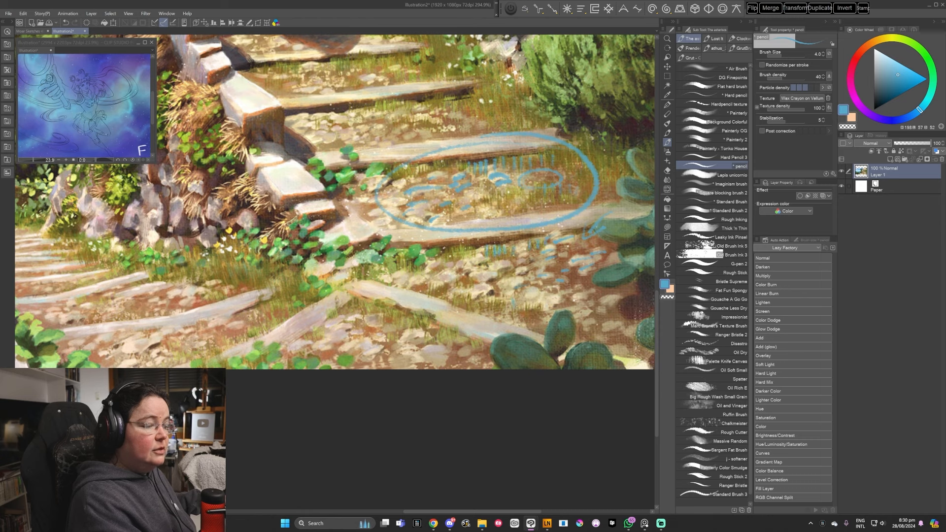
drag(599, 236, 605, 231)
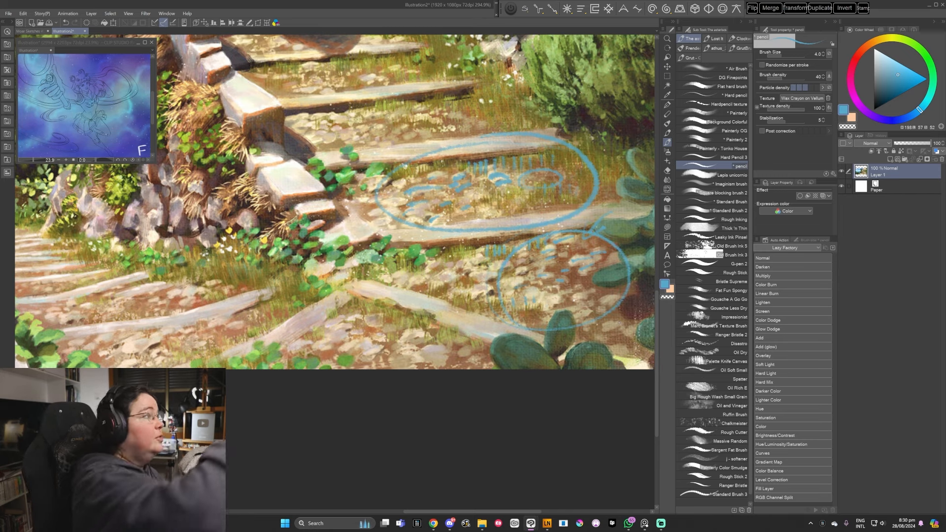
Close the annotated landscape illustration without saving it
click(85, 31)
click(486, 190)
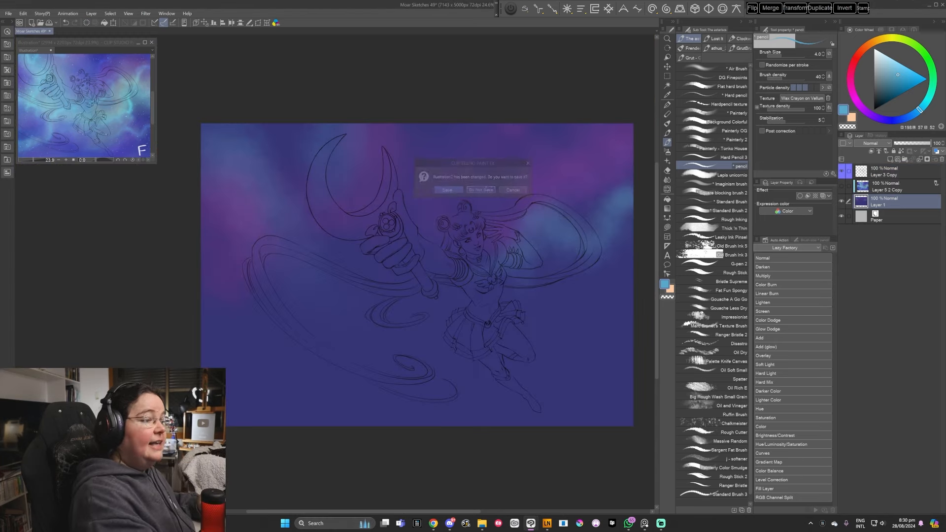
Paint light blue clouds to the right of the magical girl with the Casca de arvore brush at size 400
drag(541, 298, 510, 289)
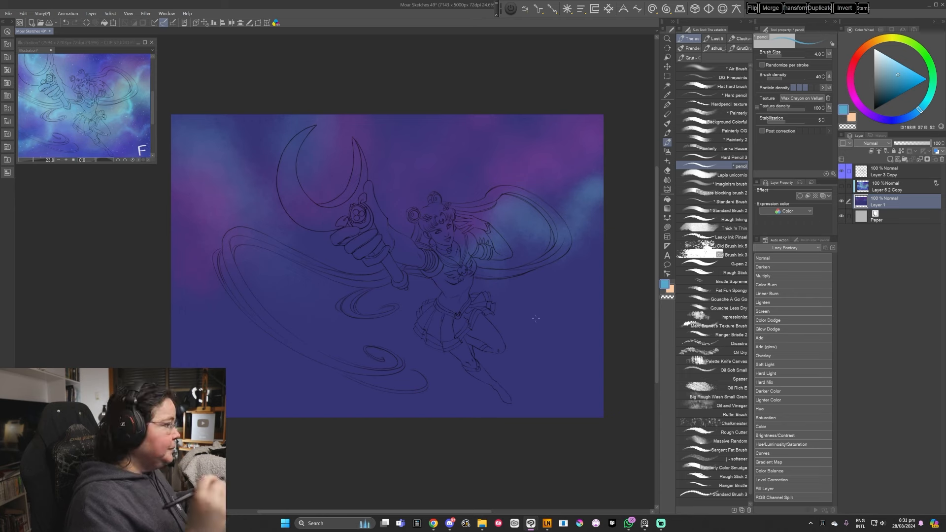
drag(525, 336, 517, 339)
click(923, 106)
click(898, 68)
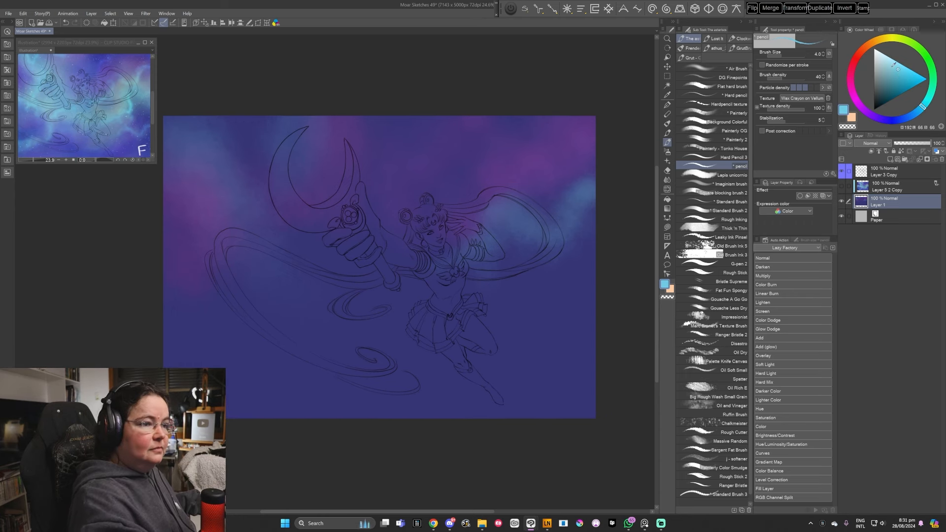
click(668, 133)
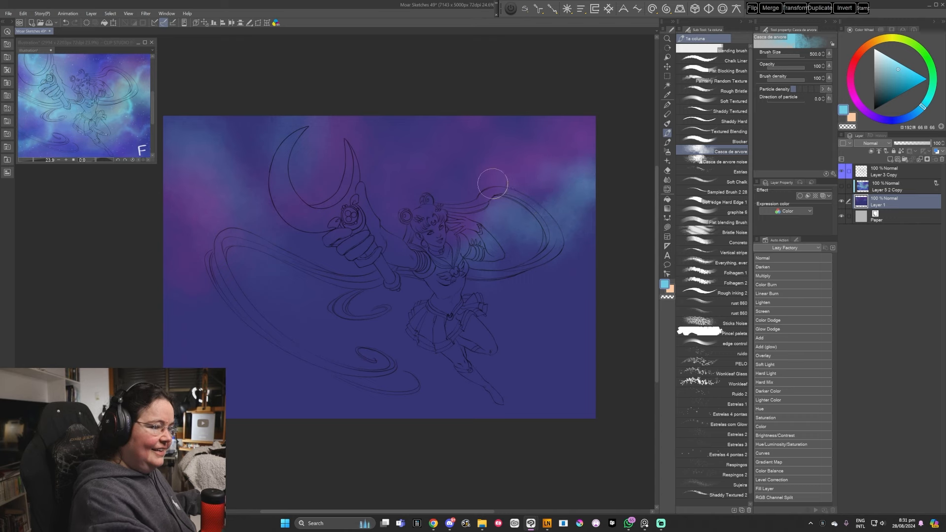
key([)
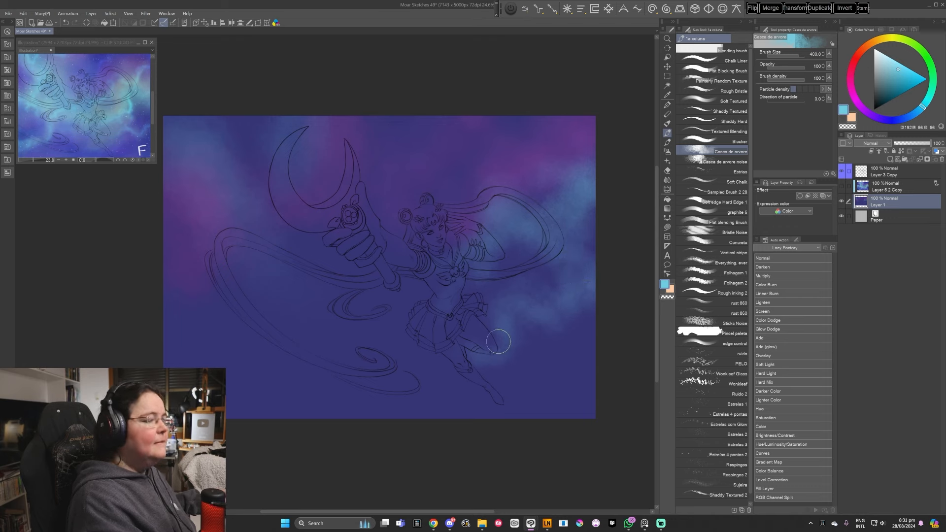
Paint blue clouds behind the raised hand and upper left ribbon at brush size 600
drag(534, 388, 546, 386)
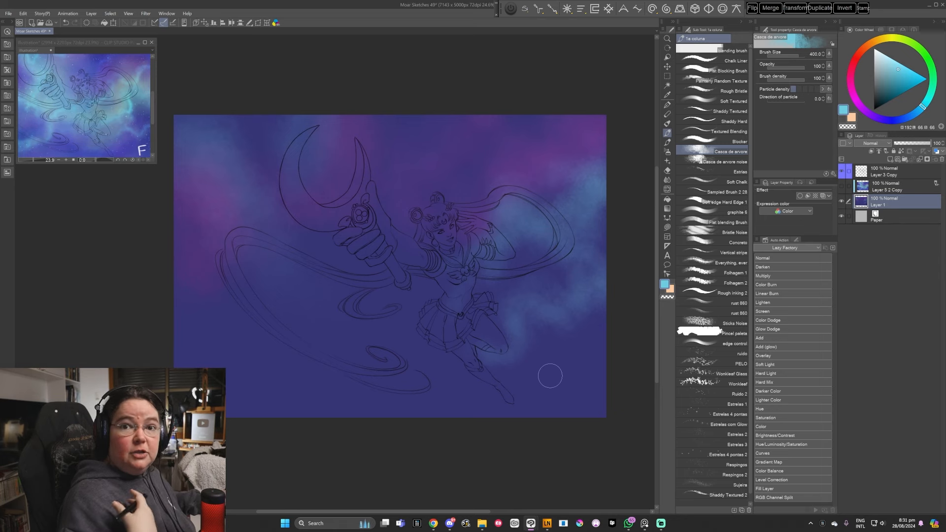
drag(533, 372, 545, 372)
key(bracketright)
key(bracketright)
drag(380, 281, 424, 272)
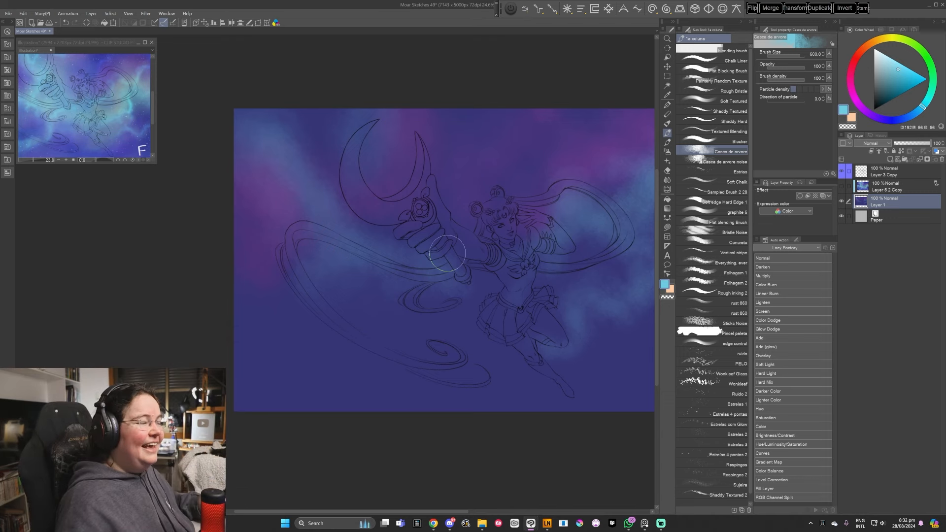
Rework the clouds around the crescent with colours sampled from the canvas at brush size 700
key(])
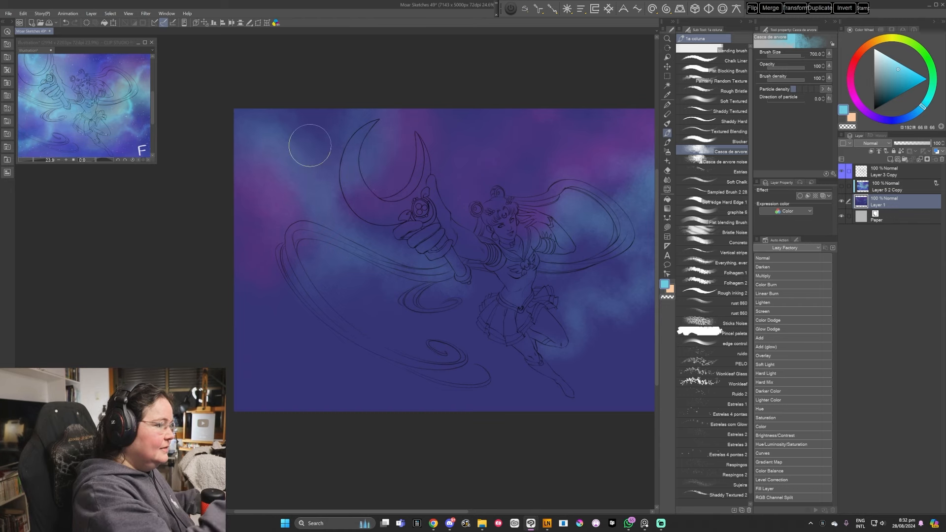
alt+click(357, 192)
drag(356, 184, 376, 150)
alt+click(347, 215)
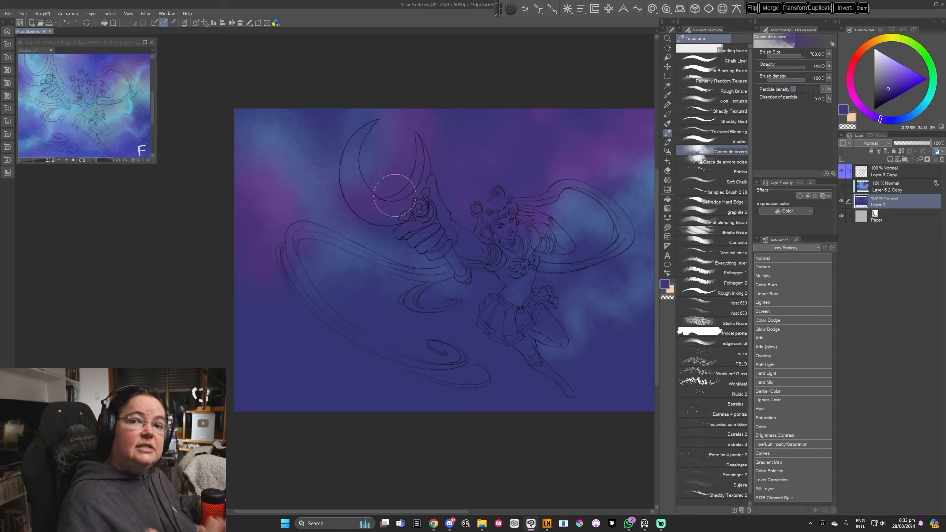
Paint blue clouds along the lower left ribbon and around the skirt at brush sizes 600 and 800
drag(471, 317, 477, 315)
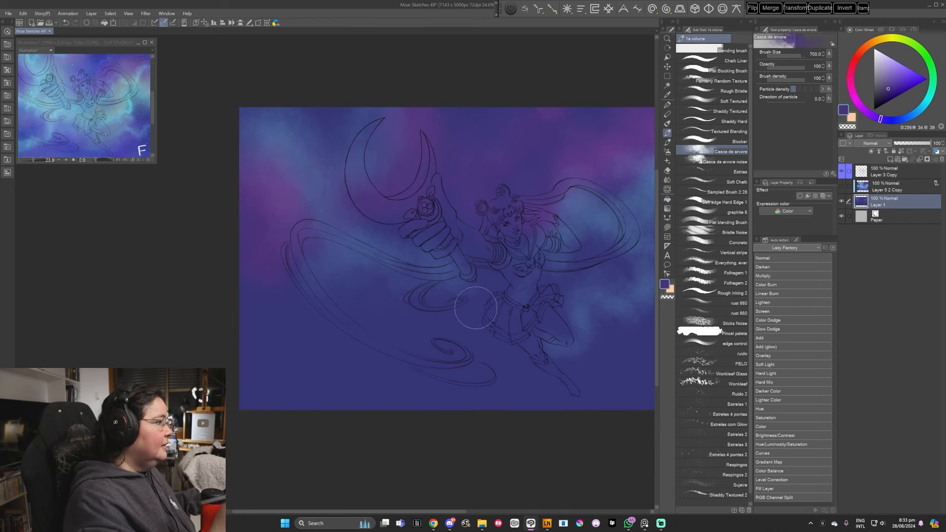
click(920, 110)
click(898, 73)
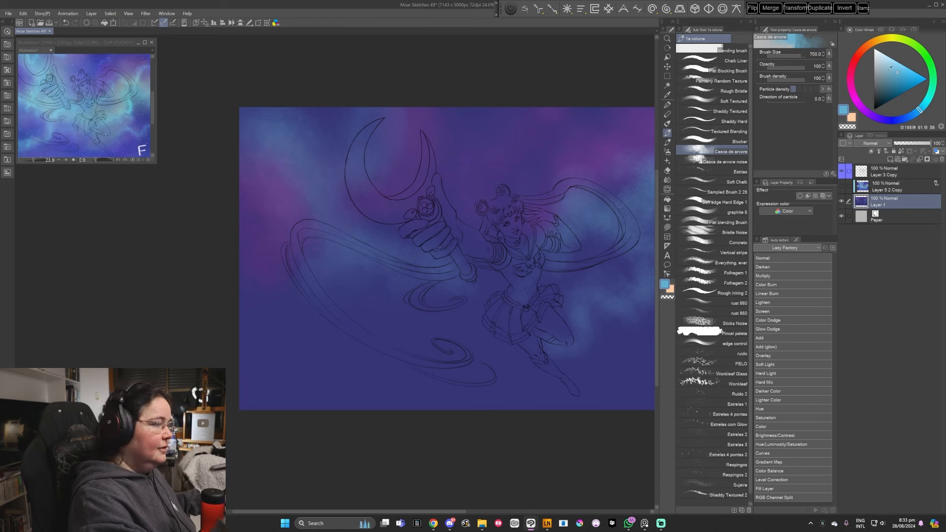
key(bracketleft)
key(bracketleft)
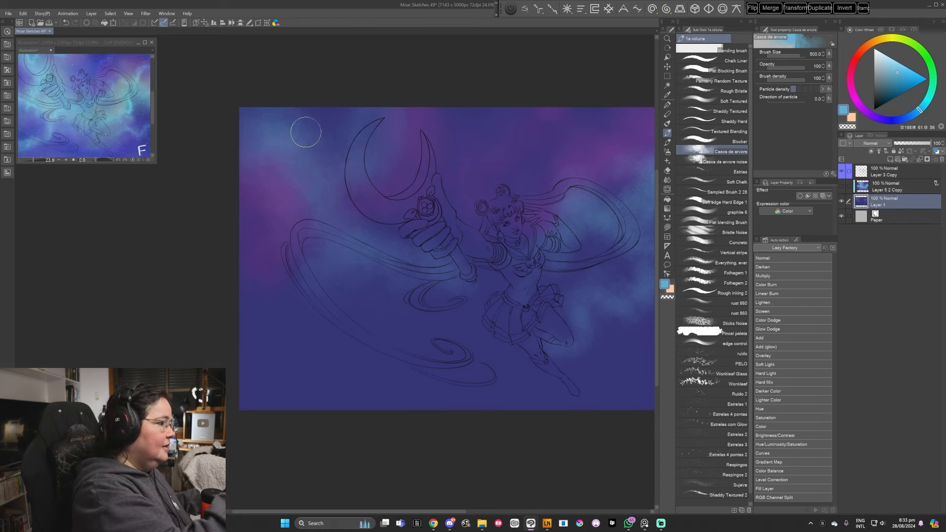
key(bracketright)
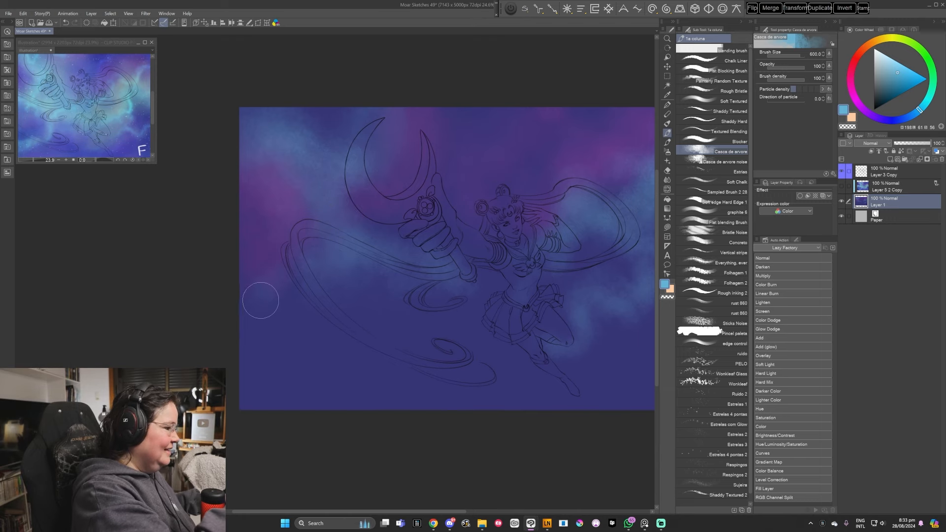
key(bracketright)
key(bracketright)
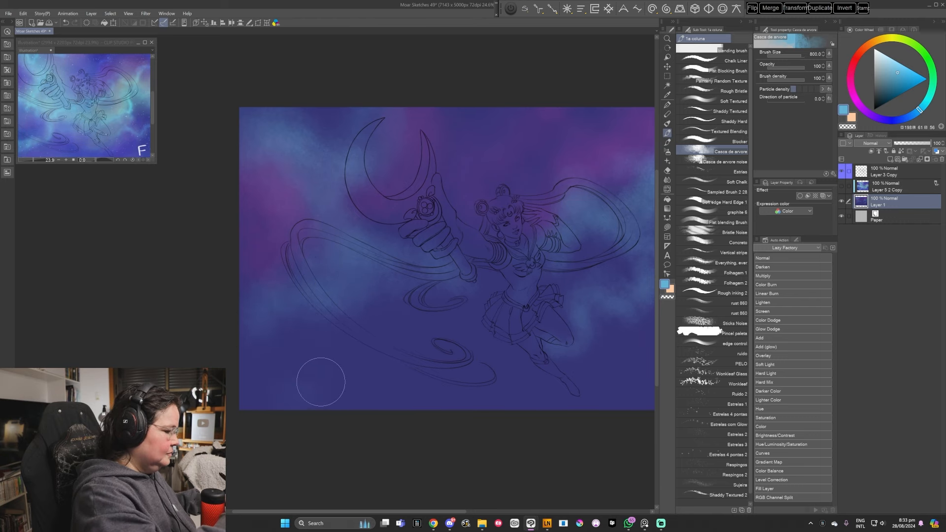
drag(425, 300, 415, 293)
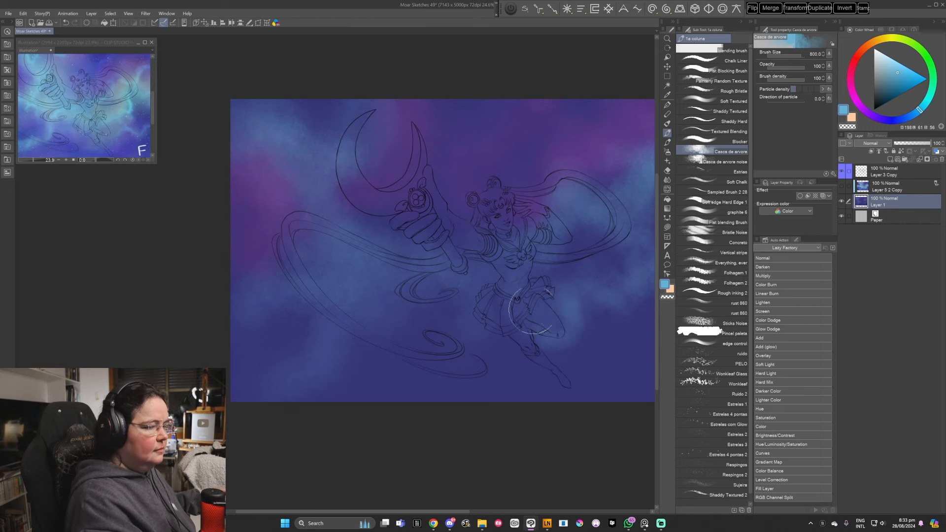
drag(553, 363, 532, 366)
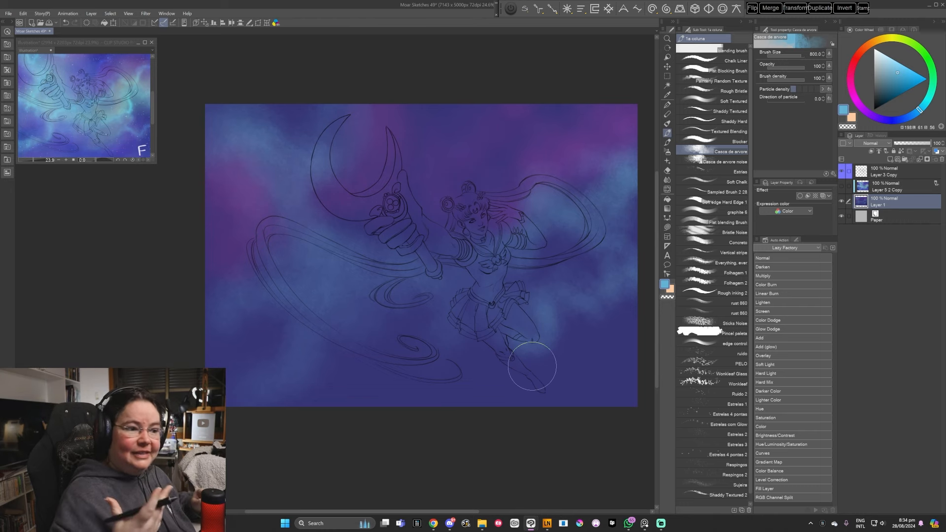
Build up the blue clouds to the right of the magical girl at brush sizes 1200 and 600, with a lighter blue
key(bracketright)
key(bracketright)
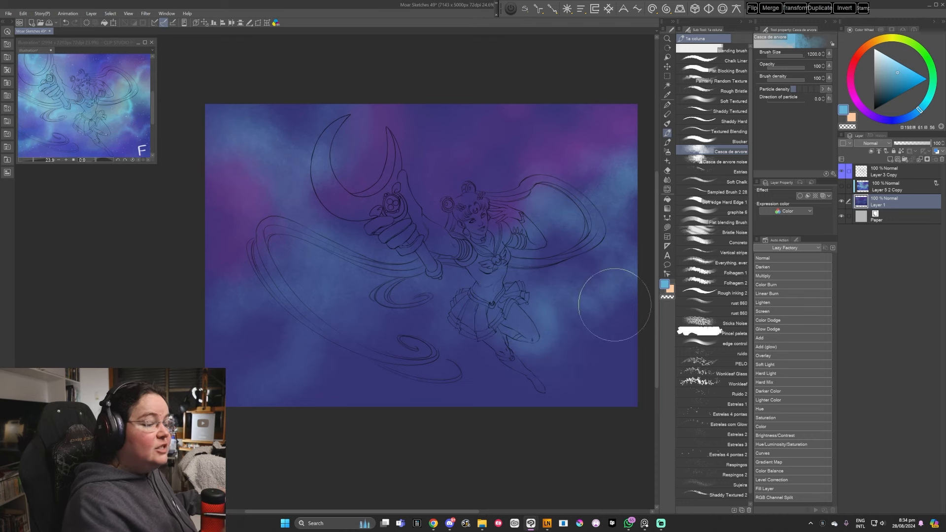
click(898, 61)
key(bracketleft)
key(bracketleft)
key(bracketleft)
key(bracketleft)
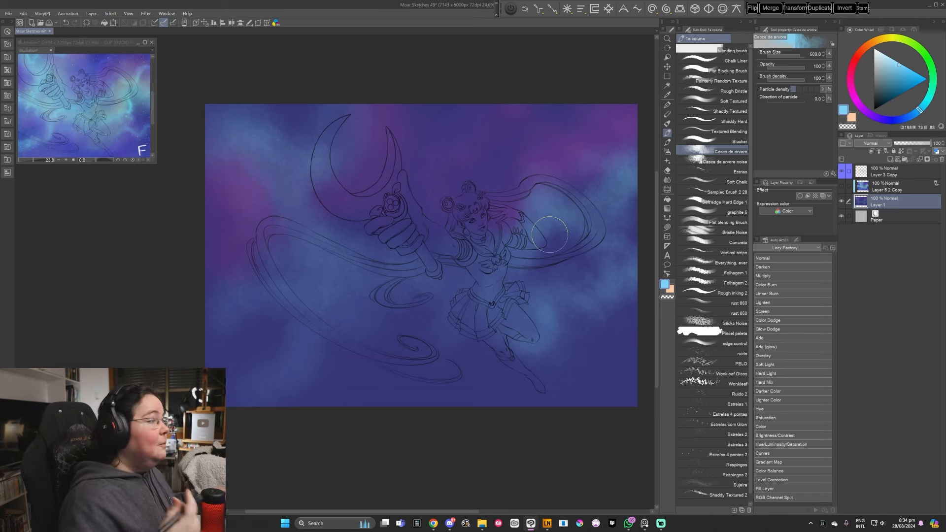
Tint the clouds inside the right ribbon and around the raised hand with pale yellow at brush sizes 400 and 600
click(883, 40)
click(896, 65)
key(bracketleft)
key(bracketleft)
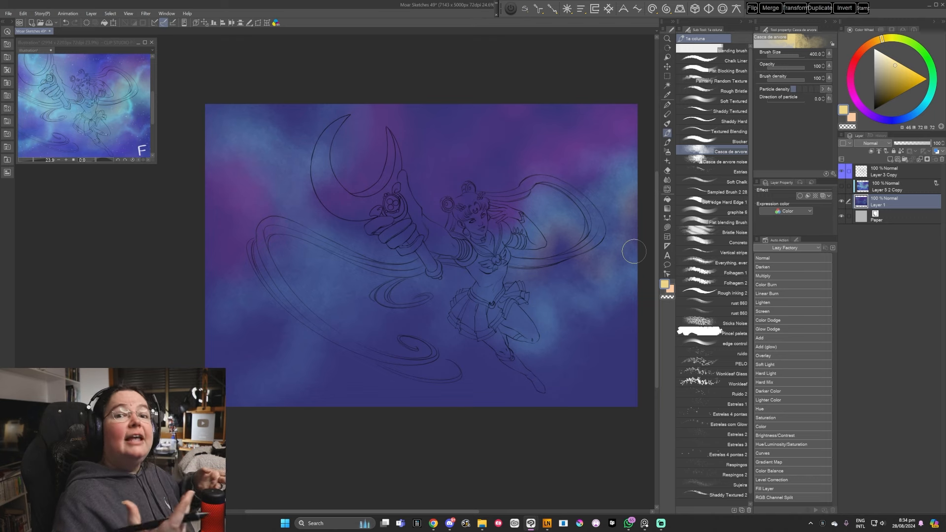
key(bracketright)
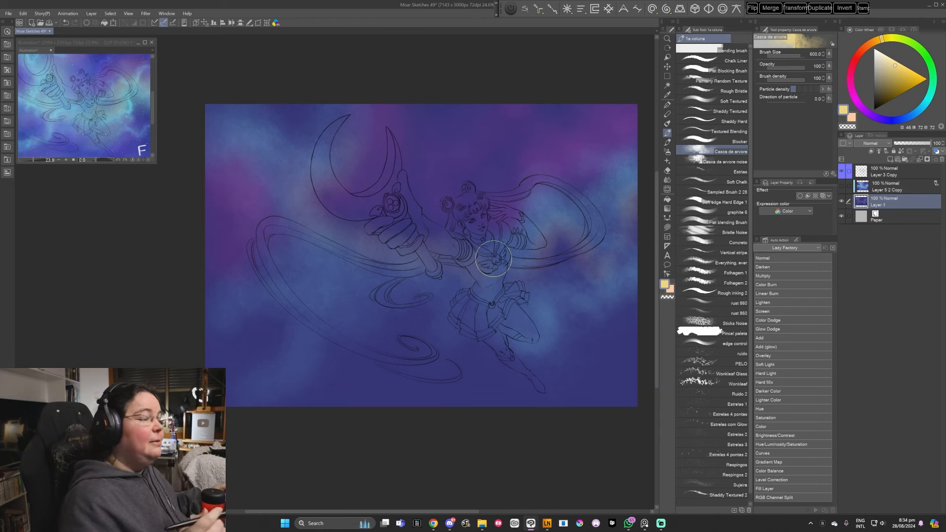
drag(476, 315, 532, 289)
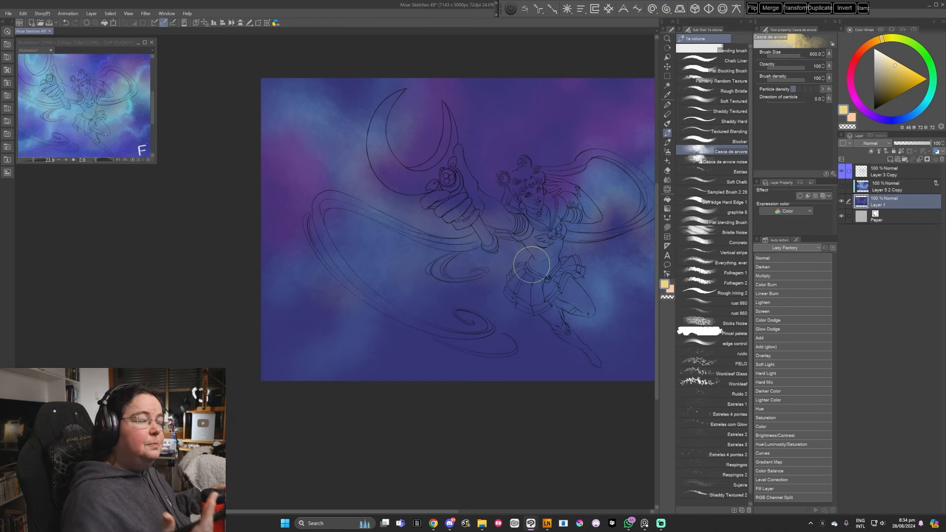
drag(552, 360, 510, 372)
Brighten the clouds with cyan at brush size 600, and rework those beside the legs with dark blues sampled from the canvas
click(925, 105)
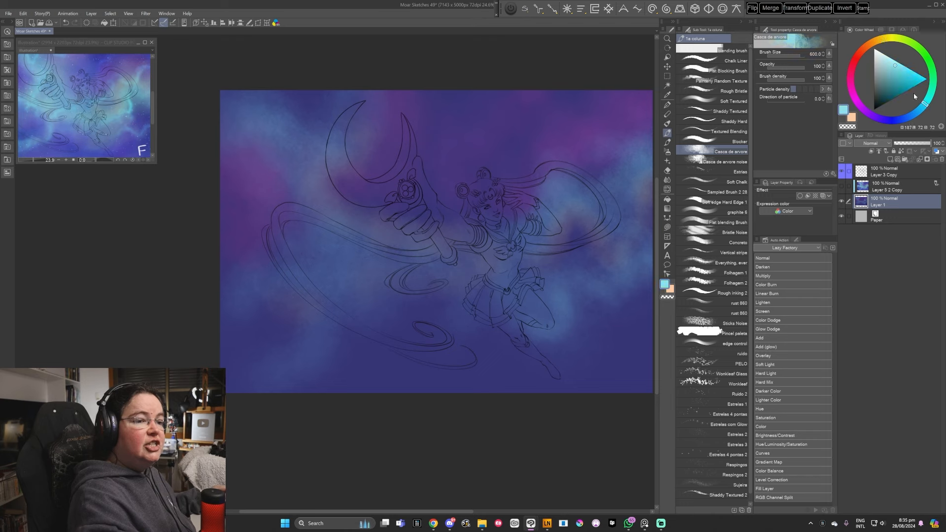
click(904, 67)
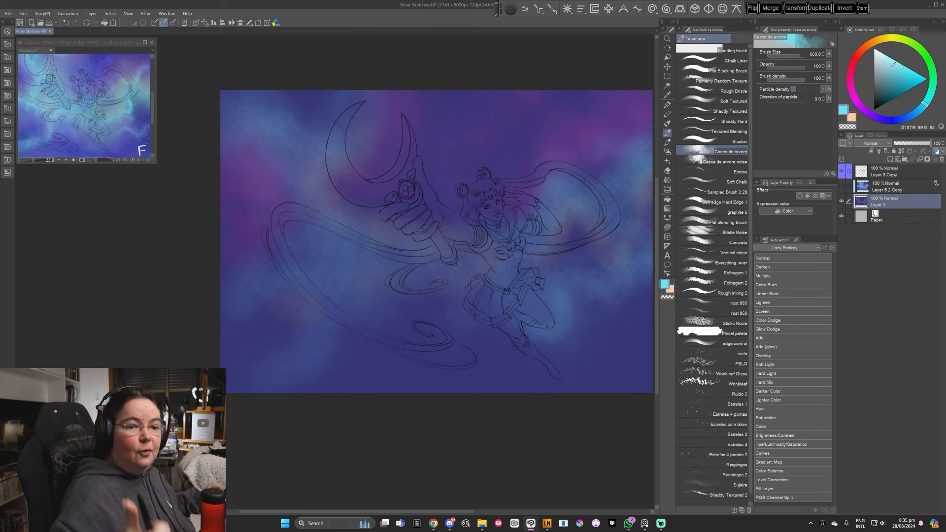
drag(493, 317, 455, 331)
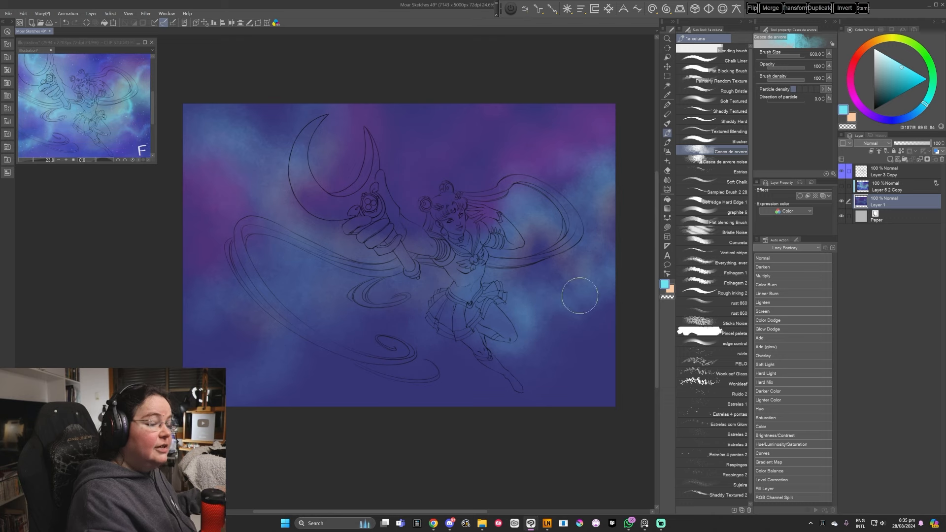
alt+click(545, 335)
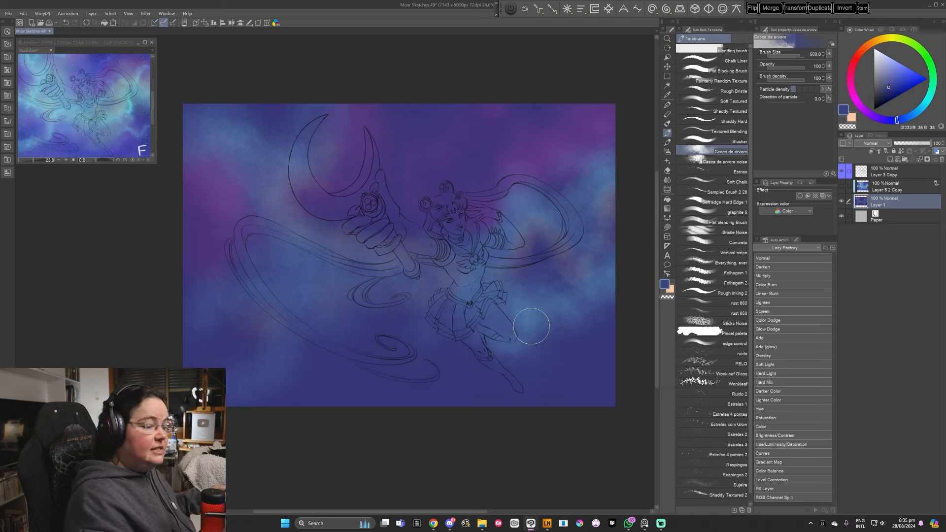
alt+click(527, 343)
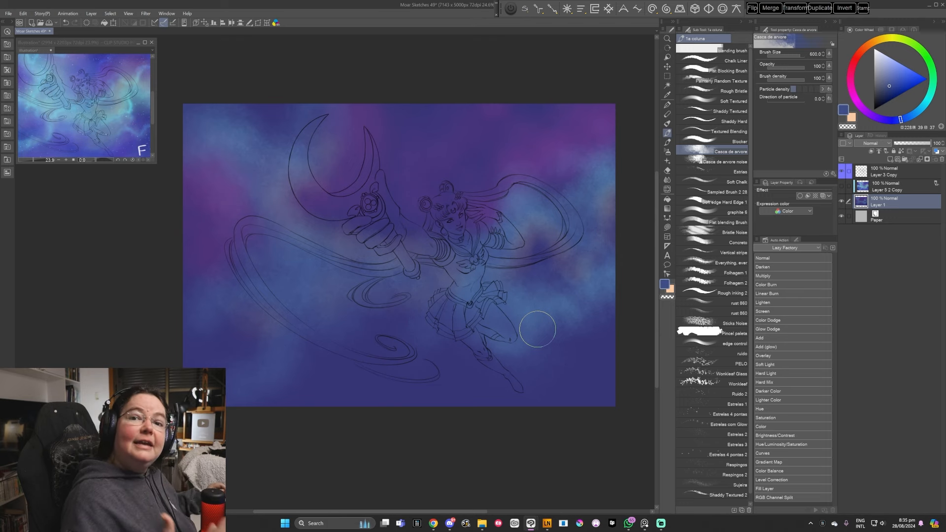
drag(556, 352, 559, 356)
Paint softer cyan-blue clouds around the skirt and legs at brush sizes 600 and 700
click(924, 105)
click(898, 68)
click(894, 68)
drag(531, 347, 556, 344)
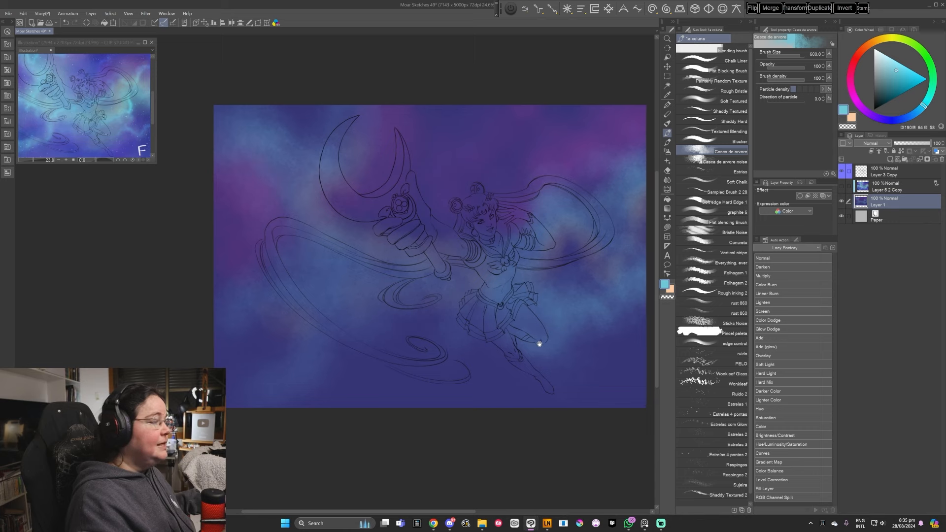
drag(543, 367, 551, 369)
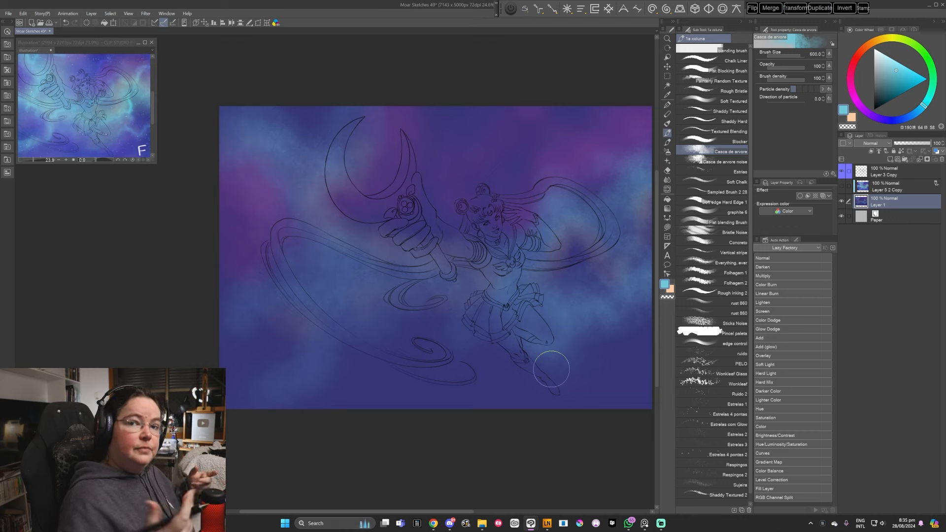
key(])
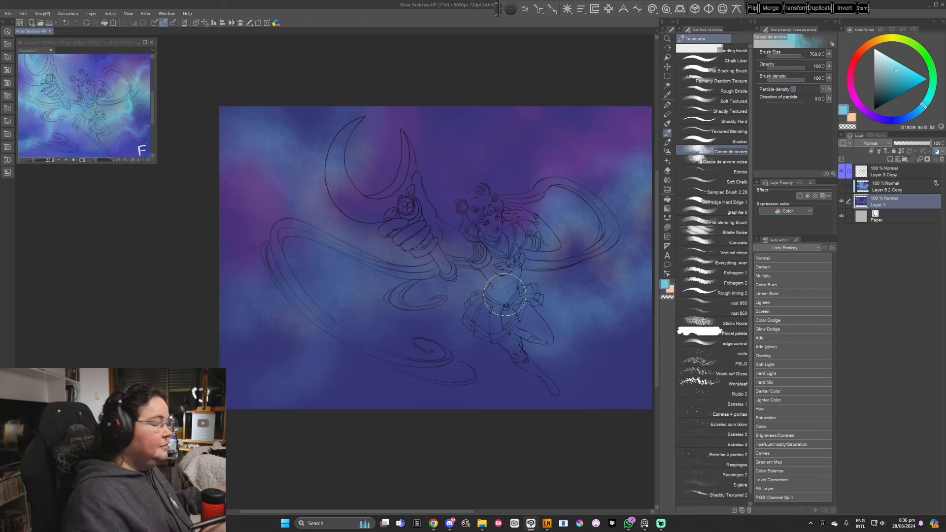
Rework the clouds around the crescent and left ribbon with purple and a sampled dark violet at brush sizes 800 and 700
click(866, 112)
key(bracketright)
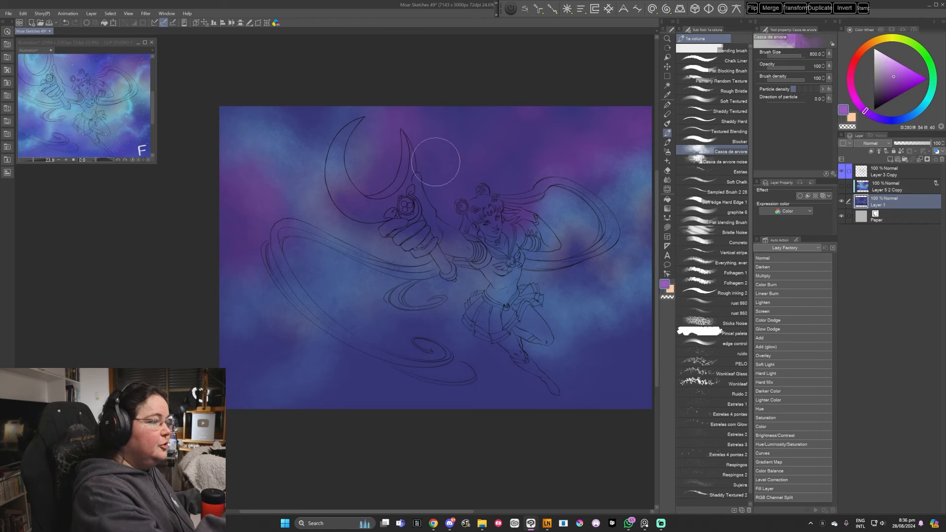
key(bracketleft)
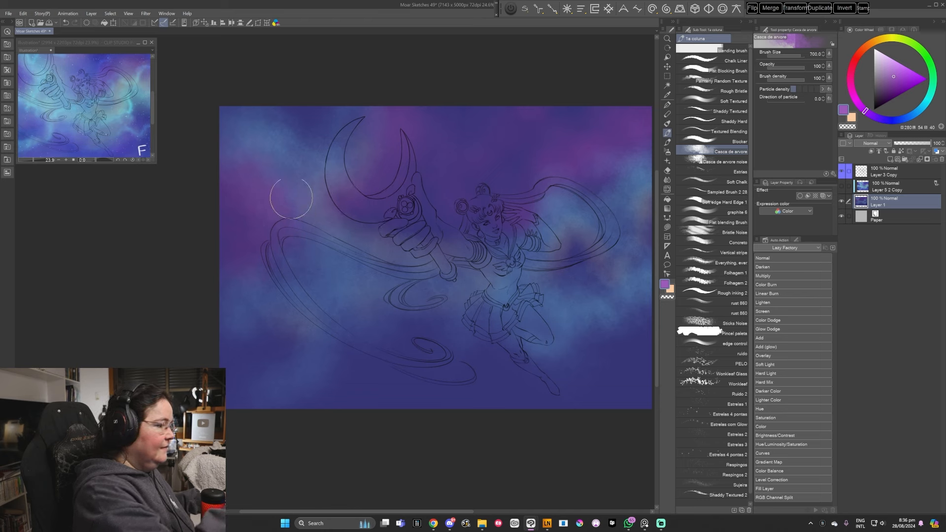
alt+click(251, 204)
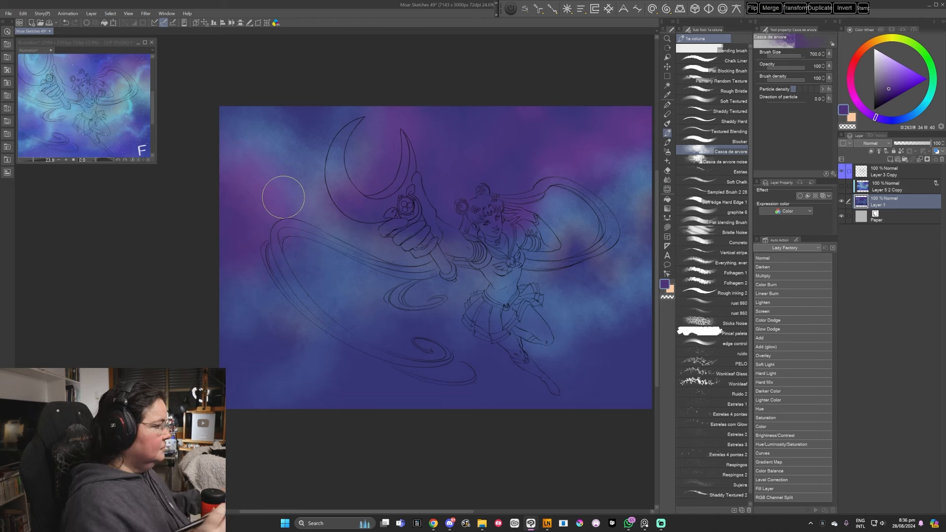
drag(489, 332, 499, 328)
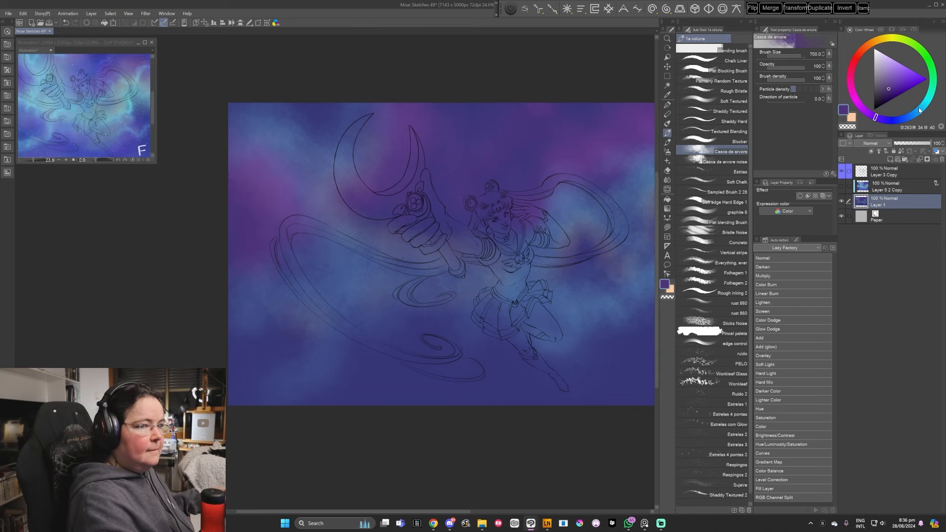
Paint bright cloud highlights beside the right ribbon with light blue sampled from the example image at brush size 250
alt+click(123, 118)
alt+click(126, 109)
key(bracketleft)
key(bracketleft)
key(bracketleft)
key(bracketleft)
key(bracketleft)
key(bracketleft)
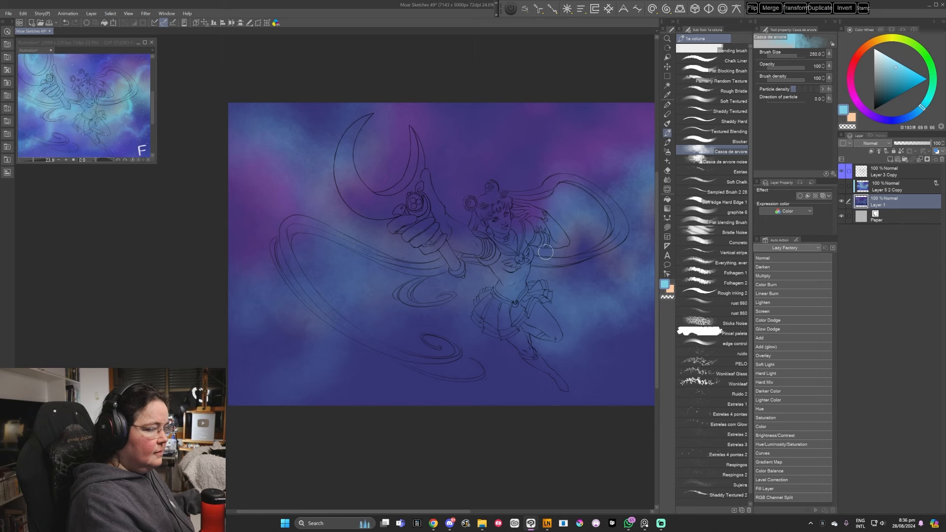
drag(543, 298, 494, 311)
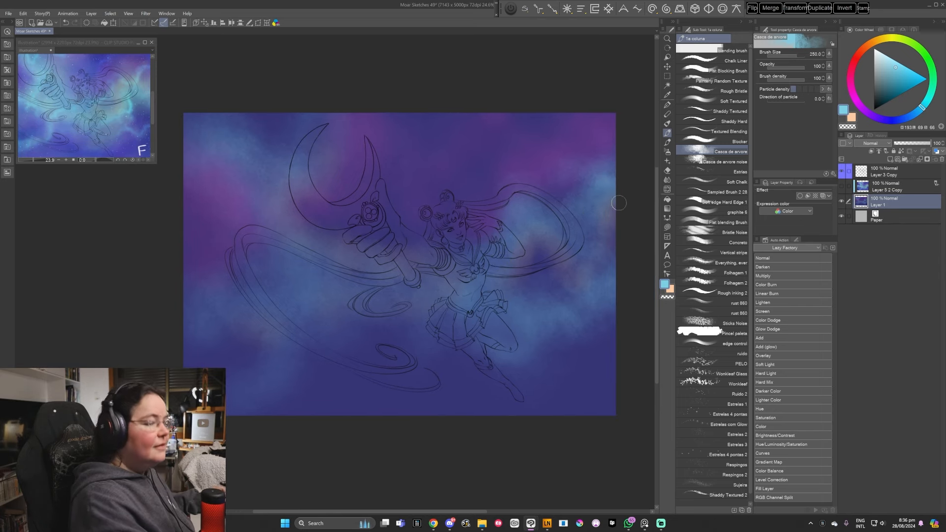
Define curled cloud edges around the right ribbon in a slightly darker blue at brush sizes 200 and 150
click(891, 69)
key(bracketleft)
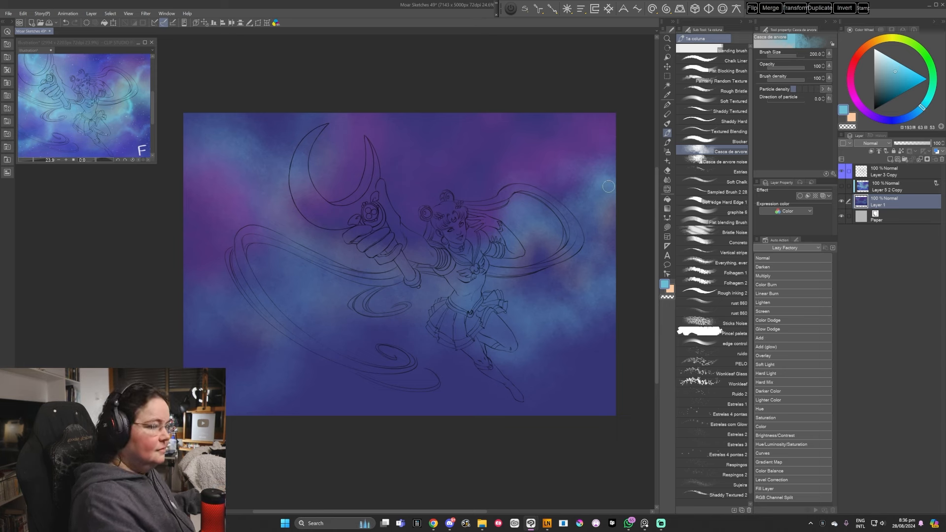
key(bracketleft)
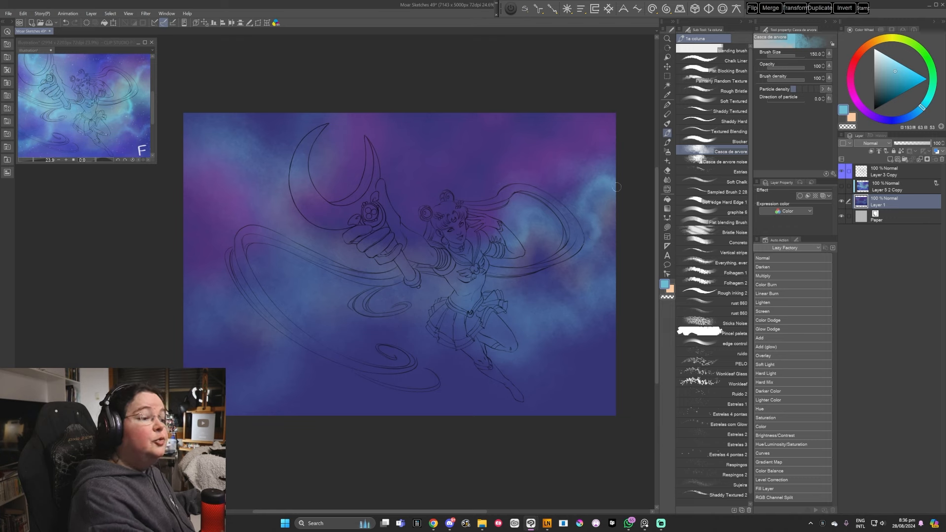
Paint wispy curled cloud edges to the right of the skirt and legs at brush sizes 120 and 170
key(bracketleft)
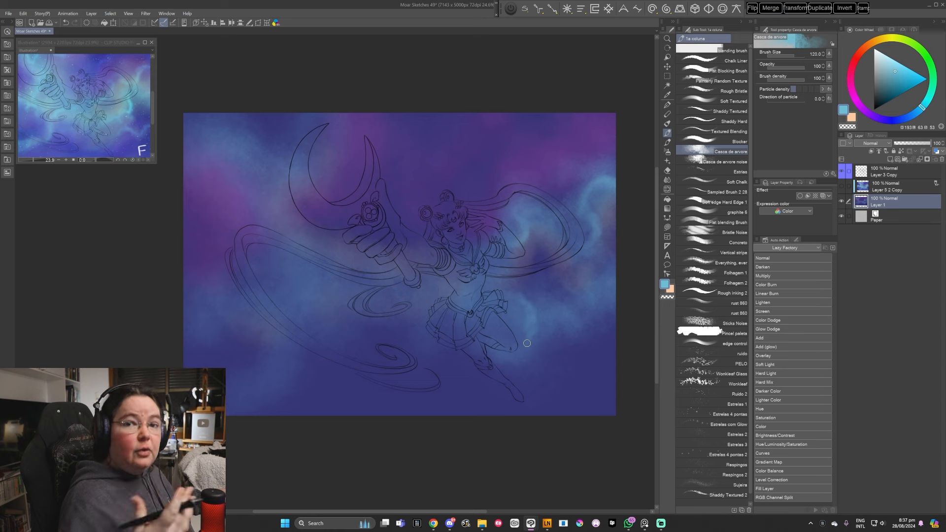
key(])
key(])
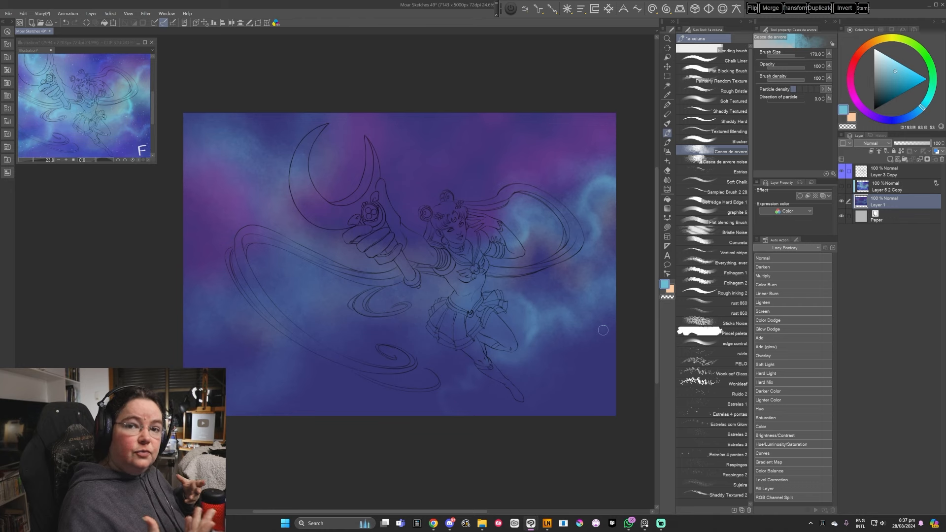
drag(527, 370, 555, 371)
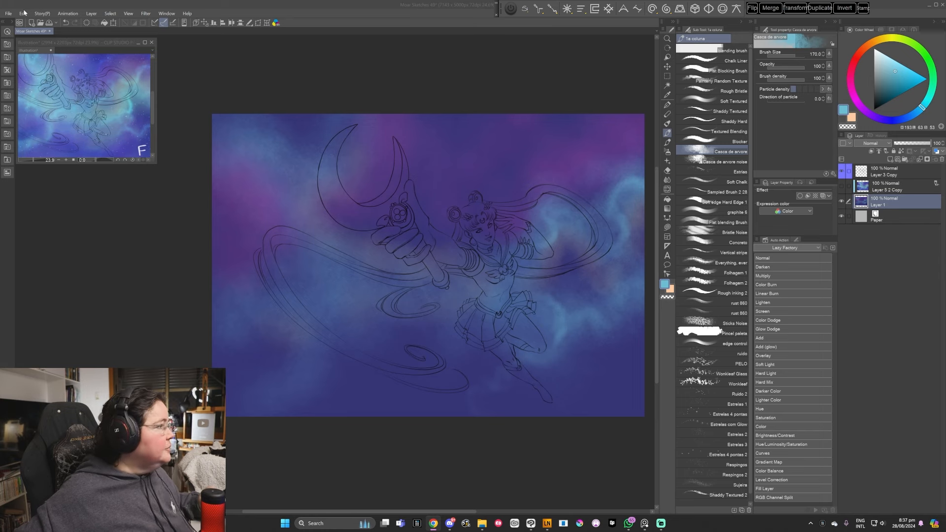
Create a new canvas from the copied seated-pose reference photos and choose the pencil brush with dark red
click(8, 13)
click(19, 33)
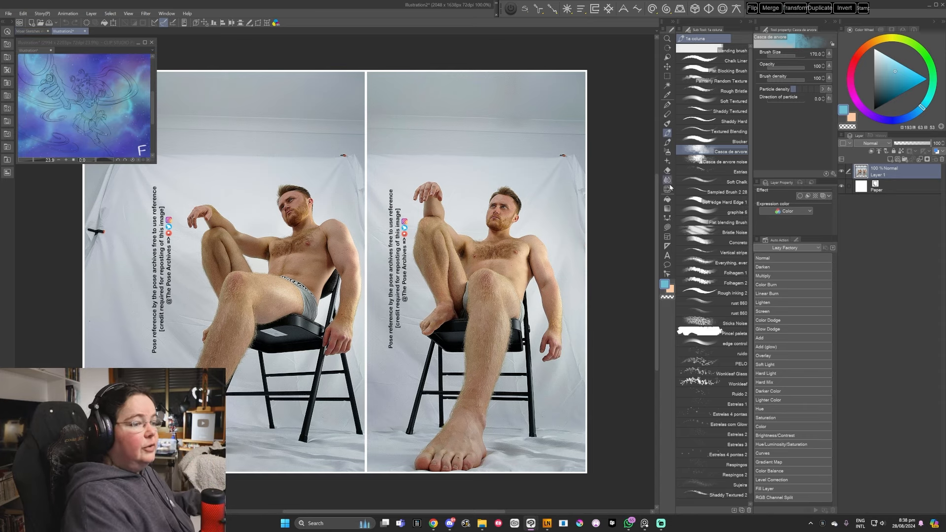
click(668, 142)
drag(527, 289, 471, 285)
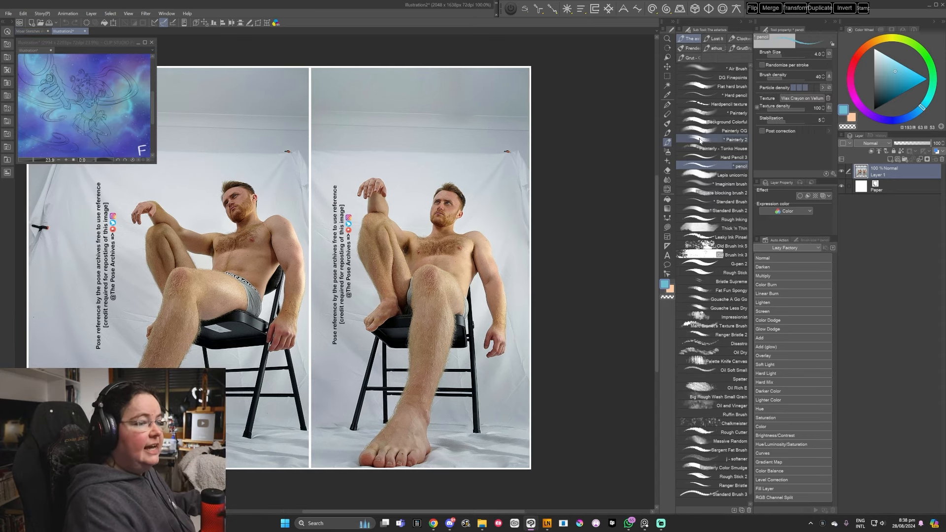
click(857, 58)
click(900, 89)
drag(900, 88, 897, 91)
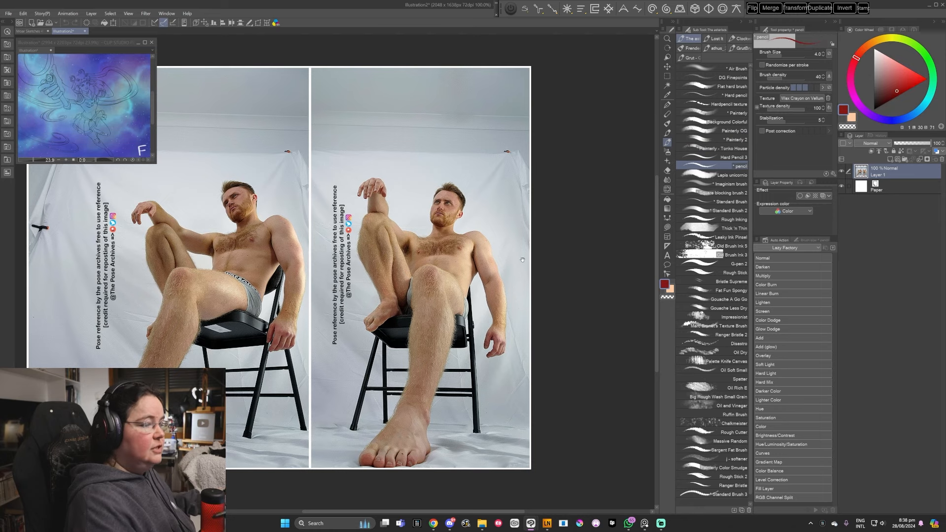
drag(424, 276, 422, 274)
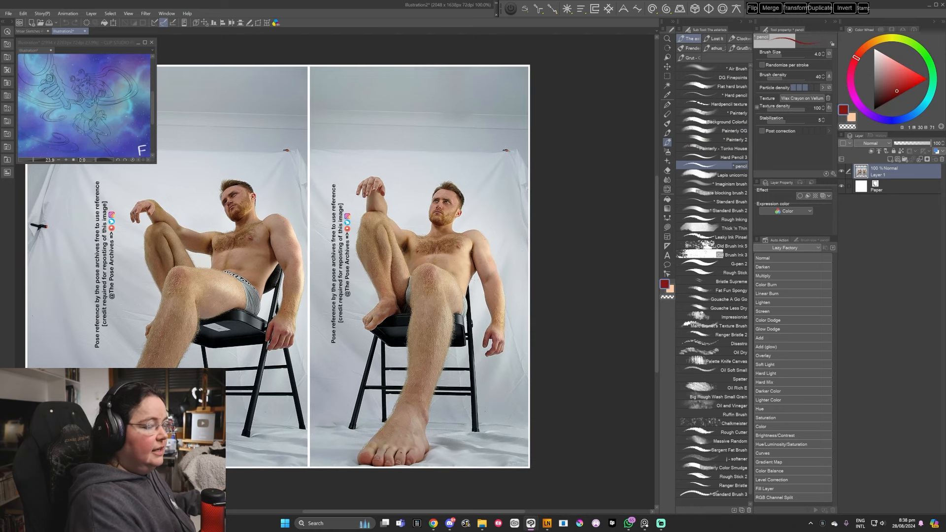
Outline the gap between the right-hand figure's arm and torso, plus the arm's outer background shape, in red with a thicker pencil
drag(475, 272, 463, 302)
key(ctrl+z)
key(bracketright)
key(bracketright)
key(bracketright)
key(bracketright)
key(bracketright)
key(bracketright)
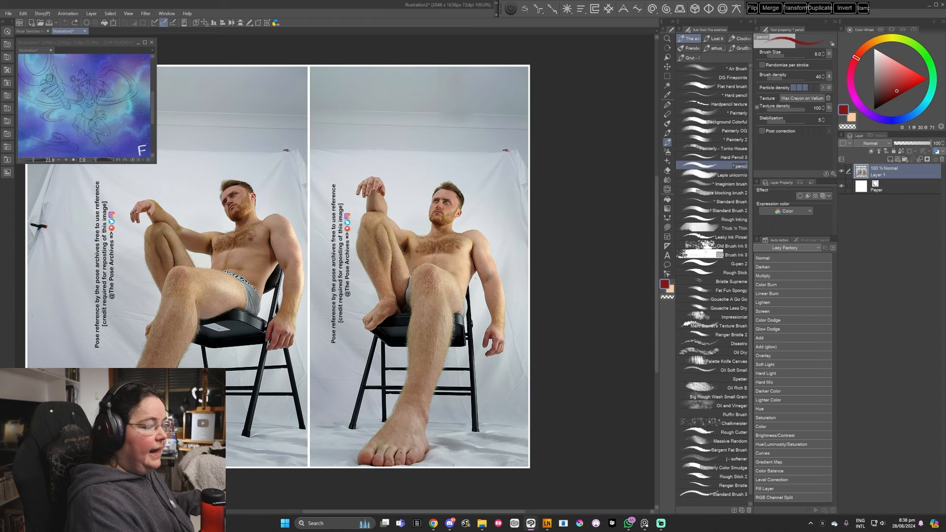
mouse_move(476, 271)
mouse_down()
mouse_move(462, 319)
mouse_move(476, 272)
mouse_move(490, 323)
mouse_up()
mouse_move(487, 229)
mouse_down()
mouse_move(507, 297)
mouse_move(505, 330)
mouse_move(530, 315)
mouse_move(529, 294)
mouse_move(515, 227)
mouse_move(486, 227)
mouse_up()
drag(467, 323, 489, 325)
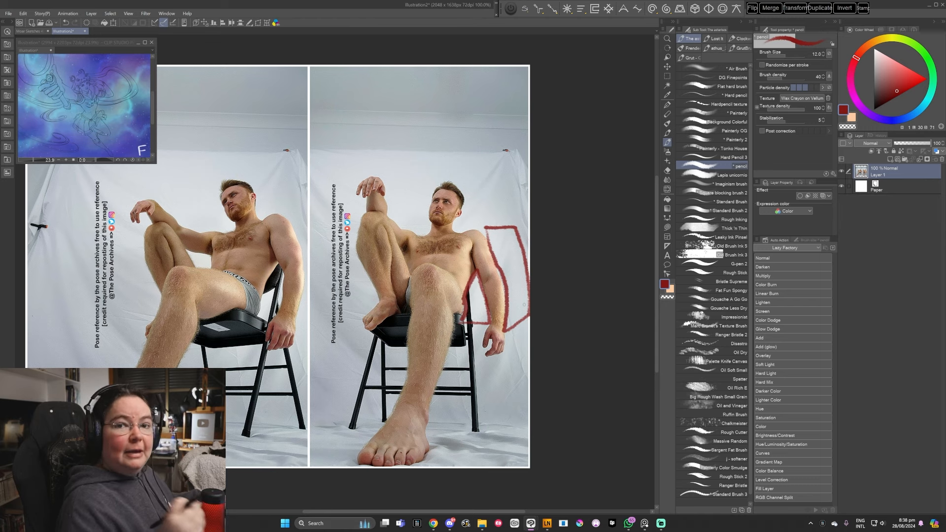
Undo the red outlines around the right-hand figure's arm
key(ctrl+z)
key(ctrl+z)
key(ctrl+z)
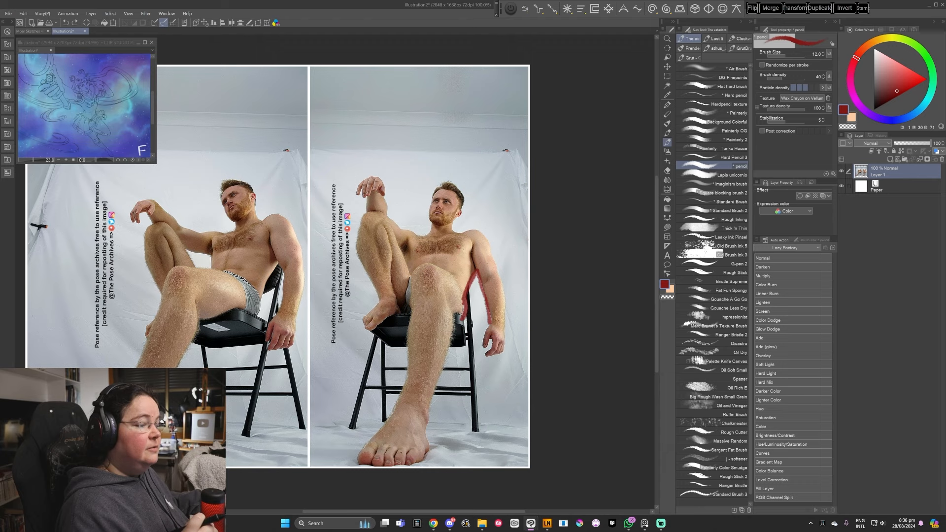
drag(505, 311, 505, 308)
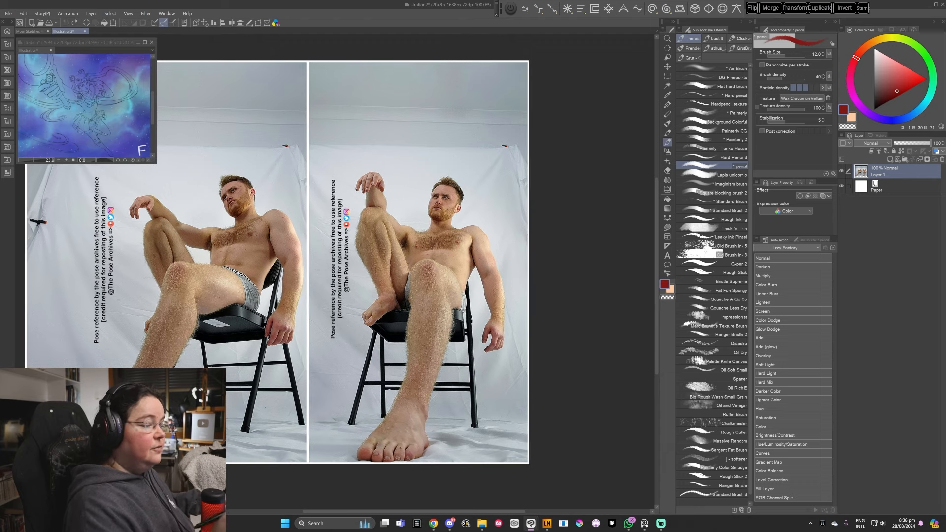
Sketch a rough red figure over the right-hand man's arm and the chair back at brush size 10
mouse_move(491, 204)
mouse_down()
mouse_move(478, 214)
mouse_move(504, 198)
mouse_move(482, 203)
mouse_move(495, 217)
mouse_move(492, 193)
mouse_move(477, 222)
mouse_move(499, 215)
mouse_move(480, 229)
mouse_move(499, 230)
mouse_move(462, 232)
mouse_move(456, 274)
mouse_up()
key([)
mouse_move(511, 240)
mouse_down()
mouse_move(497, 289)
mouse_move(454, 285)
mouse_move(453, 311)
mouse_up()
mouse_move(451, 295)
mouse_down()
mouse_move(471, 292)
mouse_move(494, 313)
mouse_up()
mouse_move(475, 250)
mouse_down()
mouse_move(470, 286)
mouse_move(470, 273)
mouse_up()
mouse_move(480, 272)
mouse_down()
mouse_move(499, 281)
mouse_move(494, 313)
mouse_move(464, 320)
mouse_move(492, 319)
mouse_move(463, 286)
mouse_move(474, 314)
mouse_up()
mouse_move(463, 315)
mouse_down()
mouse_move(475, 311)
mouse_move(460, 285)
mouse_move(489, 311)
mouse_move(451, 320)
mouse_move(445, 370)
mouse_up()
drag(455, 292, 454, 320)
drag(449, 345, 445, 365)
drag(456, 291, 476, 303)
mouse_move(476, 309)
mouse_down()
mouse_move(473, 330)
mouse_move(466, 365)
mouse_up()
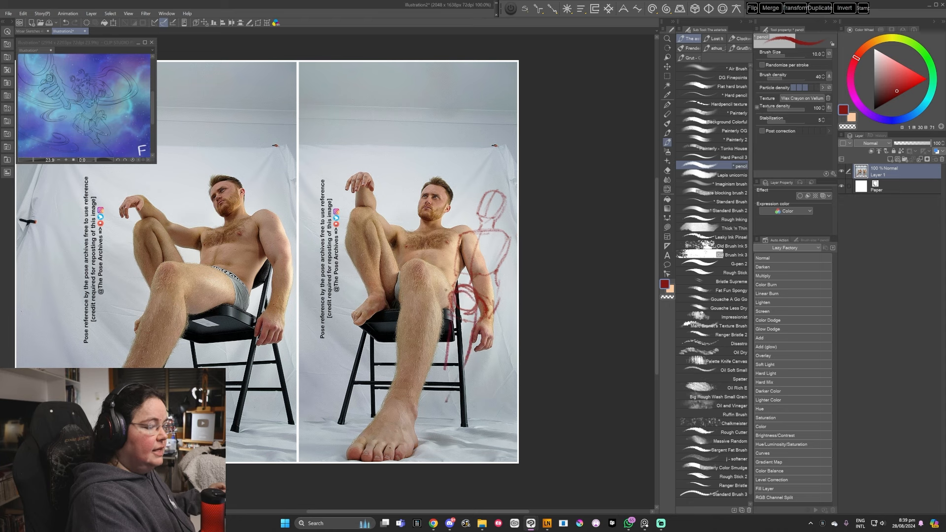
Extend the red sketch with a curved limb across the man's chest toward the knee, undoing the extra torso strokes
mouse_move(446, 289)
mouse_down()
mouse_move(409, 251)
mouse_move(405, 297)
mouse_up()
mouse_move(460, 234)
mouse_down()
mouse_move(430, 241)
mouse_move(458, 248)
mouse_move(437, 285)
mouse_move(454, 252)
mouse_up()
drag(453, 251, 450, 284)
key(ctrl+z)
key(ctrl+z)
key(ctrl+z)
key(ctrl+z)
key(ctrl+z)
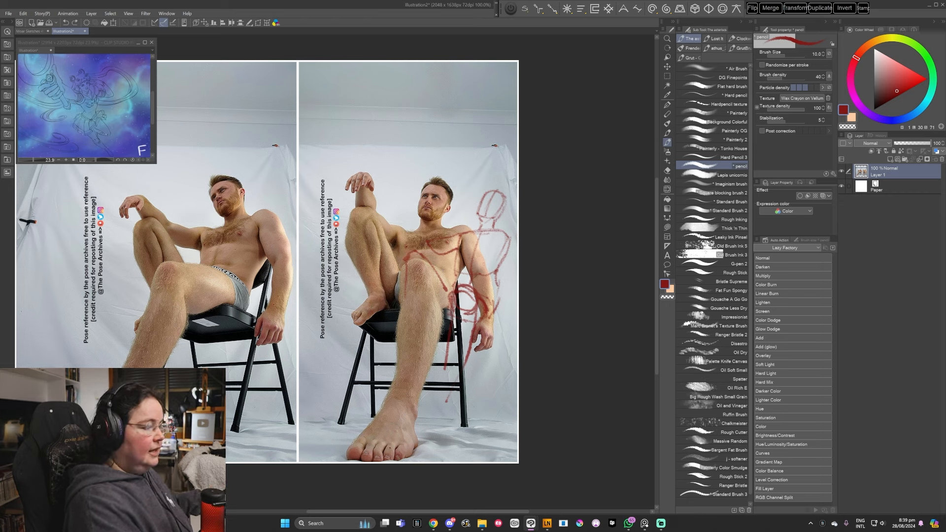
drag(456, 252, 456, 283)
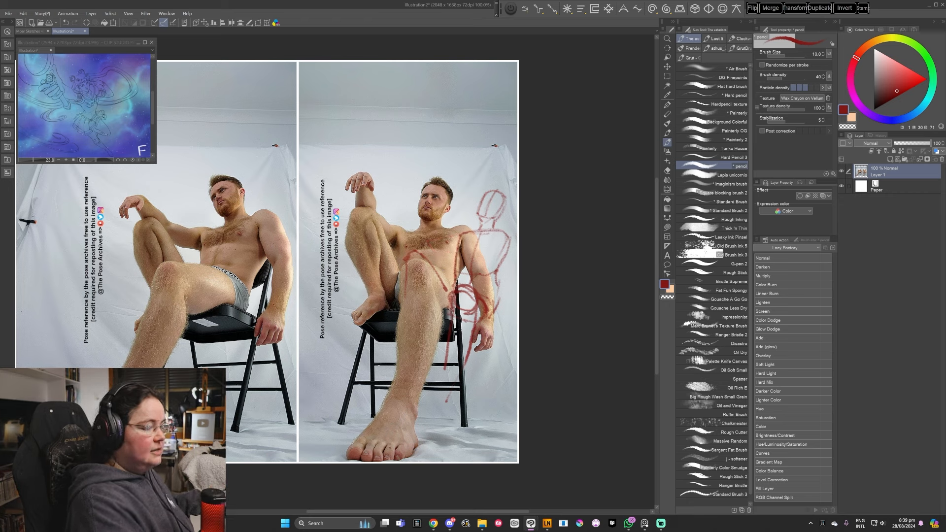
mouse_move(446, 243)
mouse_down()
mouse_move(387, 354)
mouse_move(487, 319)
mouse_move(456, 265)
mouse_up()
key(ctrl+z)
key(ctrl+z)
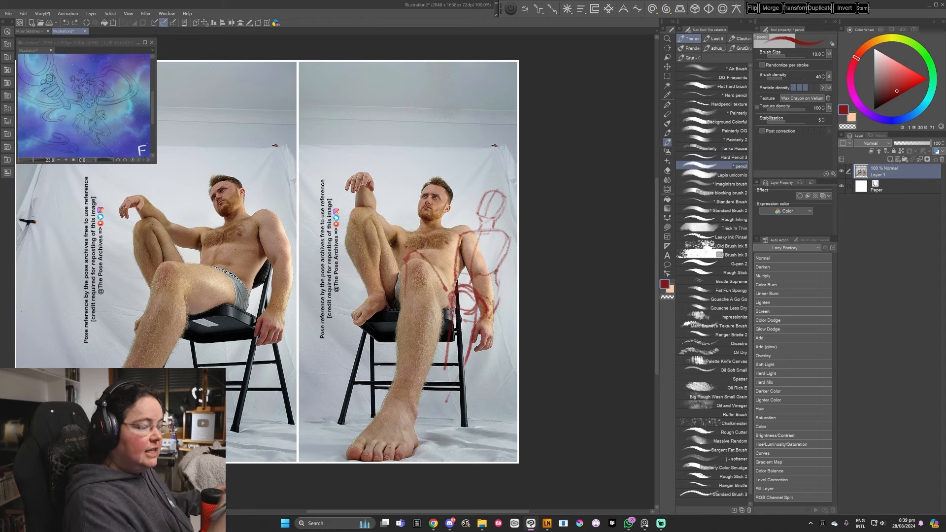
Draw red direction arrows above the shoulder and below the hand, with a large loop around the sketched figure
mouse_move(482, 358)
mouse_down()
mouse_move(501, 353)
mouse_move(491, 368)
mouse_up()
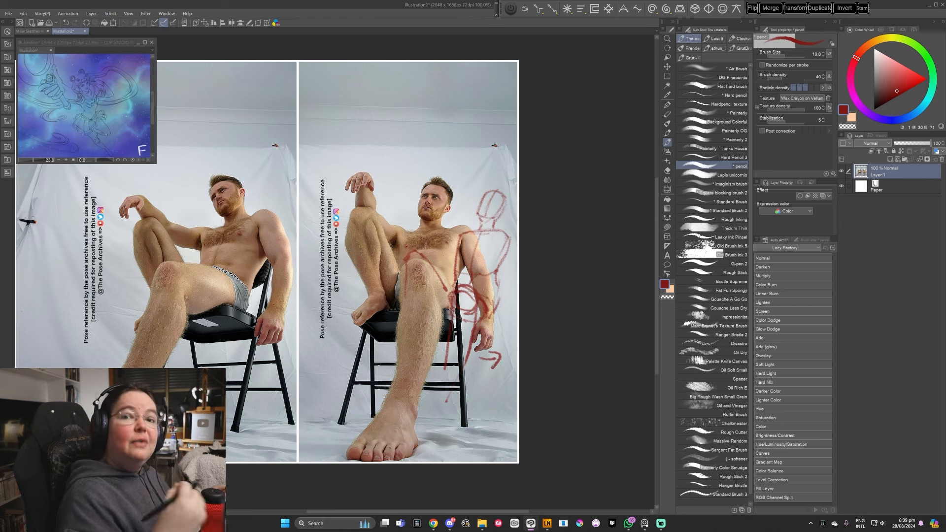
mouse_move(494, 146)
mouse_down()
mouse_move(462, 168)
mouse_move(473, 169)
mouse_move(426, 320)
mouse_move(450, 200)
mouse_move(419, 292)
mouse_up()
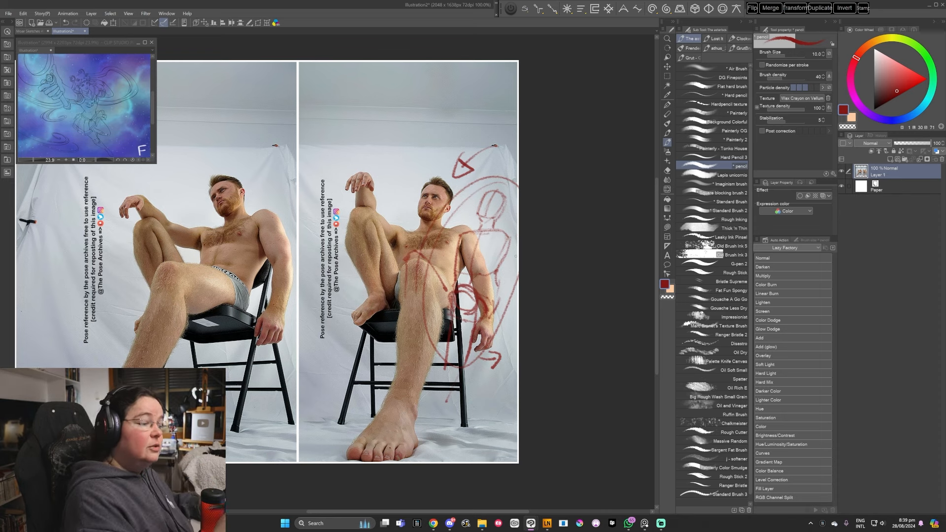
drag(444, 298, 459, 304)
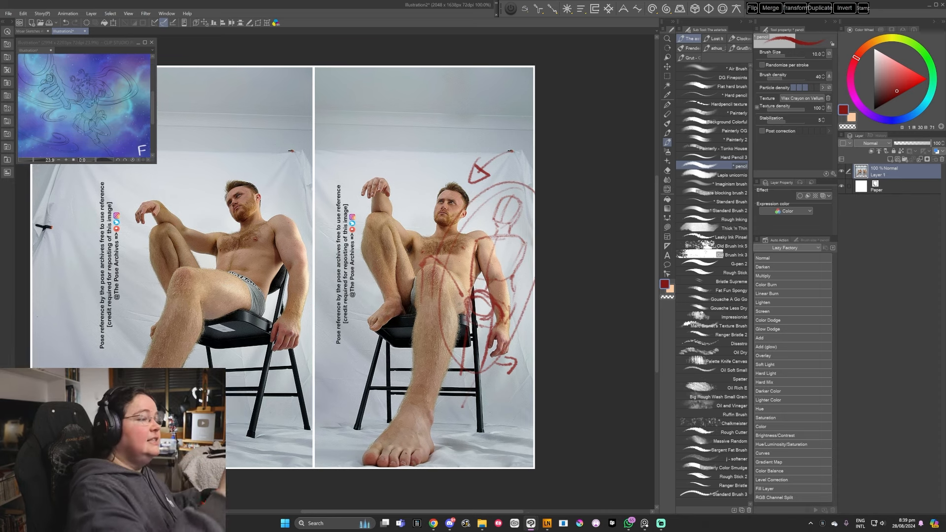
Close the annotated pose-reference canvas without saving it
click(84, 31)
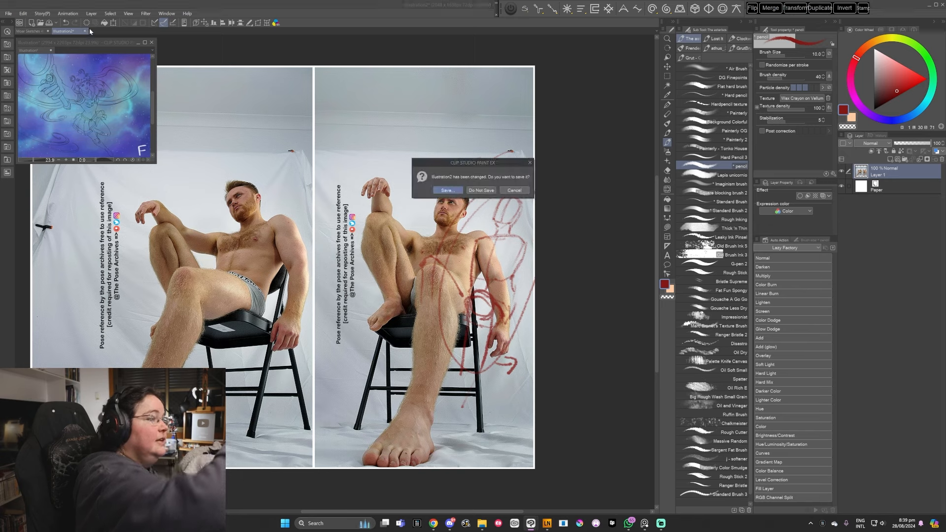
click(488, 196)
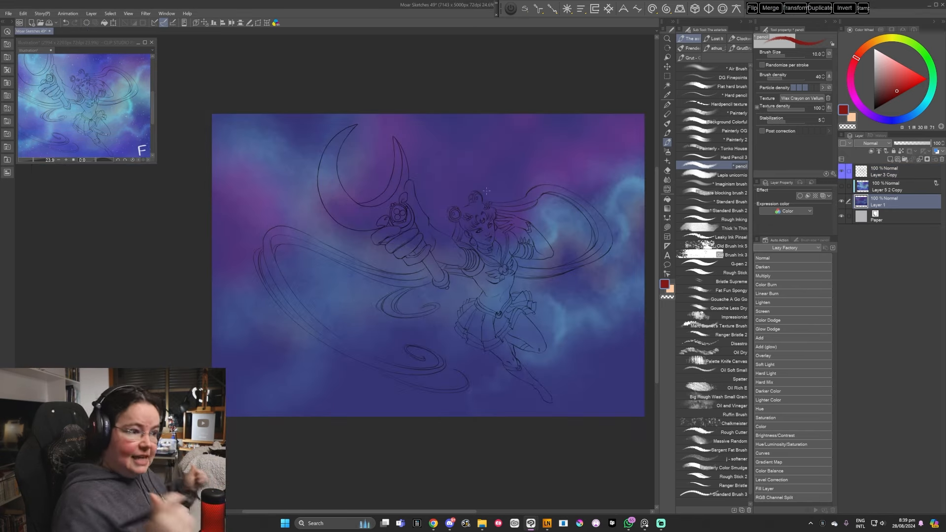
Paint cloud highlights around the left ribbon with the Casca de arvore brush in brighter light blue at sizes 200 and 250
click(668, 133)
drag(560, 358, 513, 356)
click(922, 108)
click(901, 66)
key(])
mouse_move(426, 330)
mouse_down()
mouse_move(474, 320)
mouse_move(479, 305)
mouse_up()
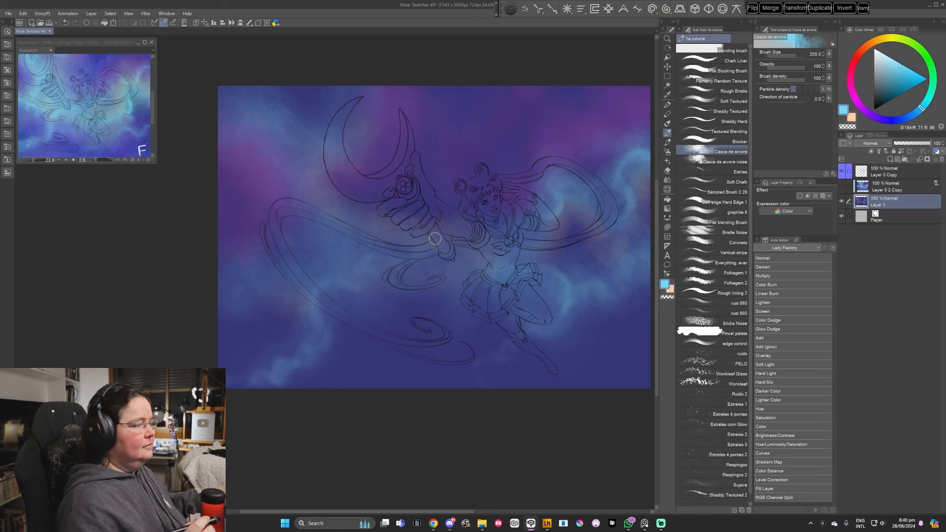
drag(462, 305, 465, 303)
key(])
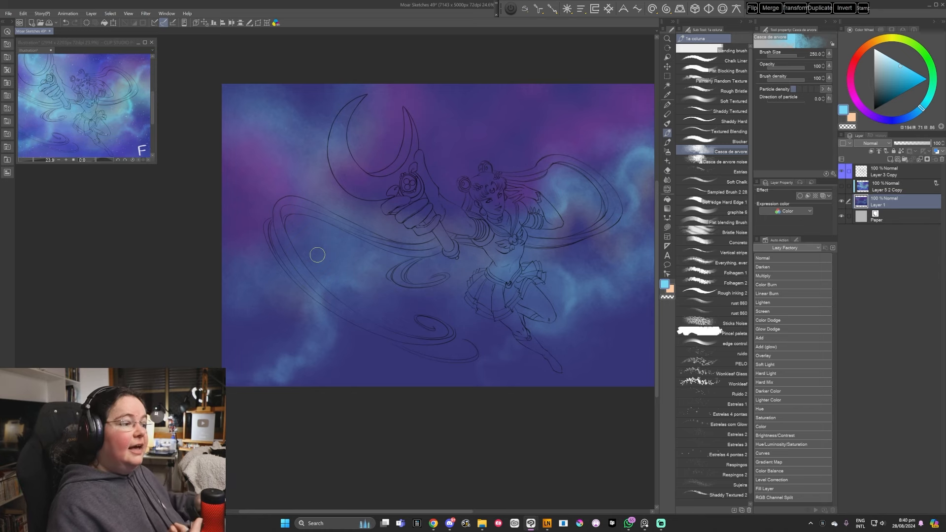
drag(501, 369, 511, 369)
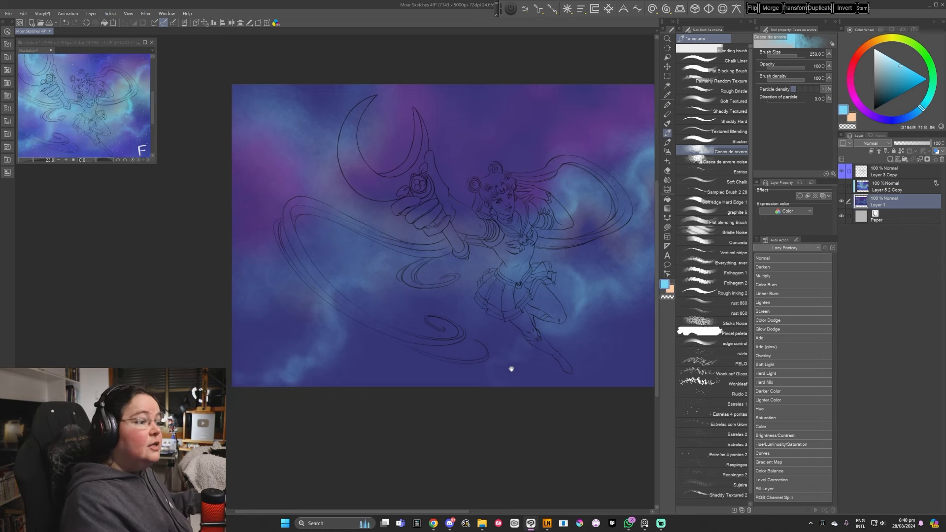
Build up the light blue clouds between the left ribbon and crescent, varying the brush size between 500, 250 and 200
key(])
key(])
key(])
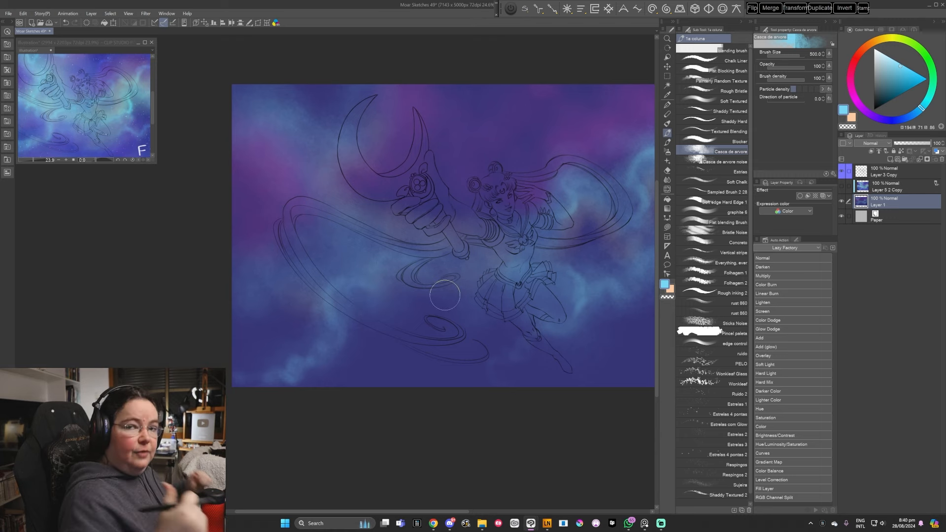
key([)
key([)
key(bracketleft)
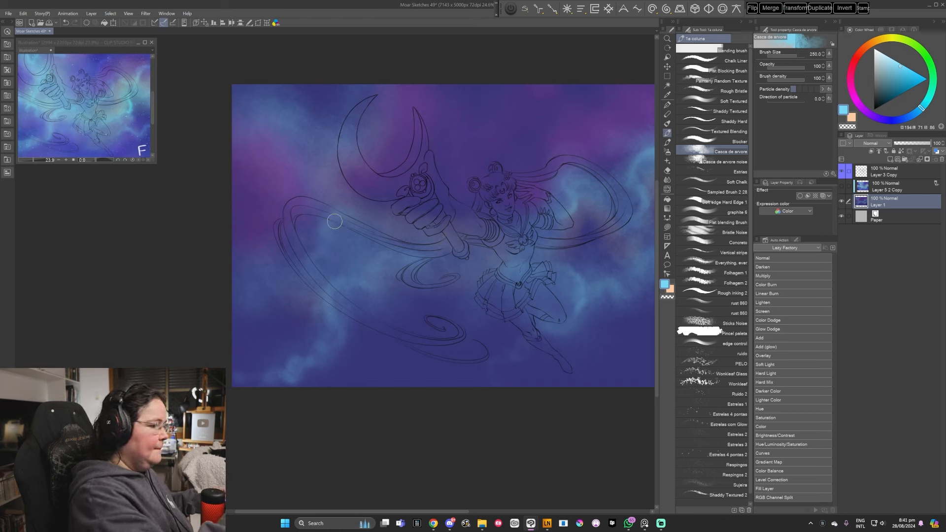
key(bracketleft)
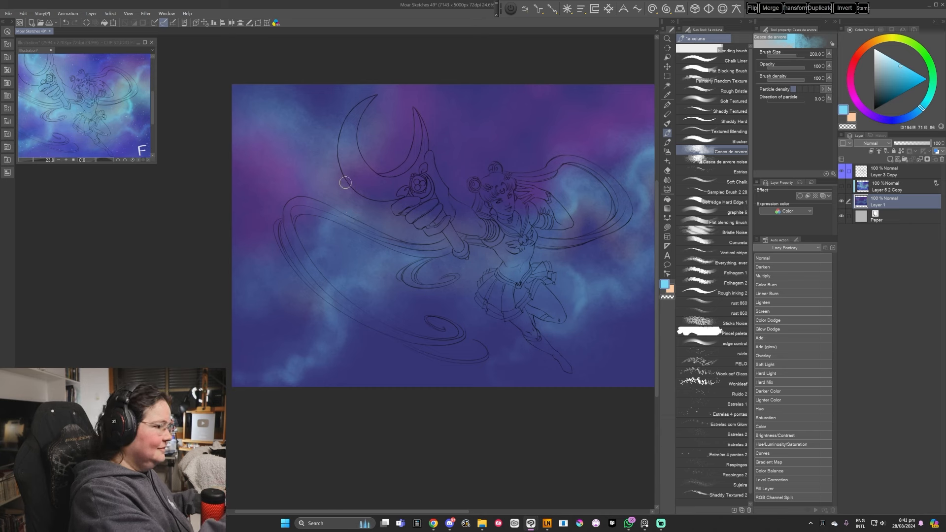
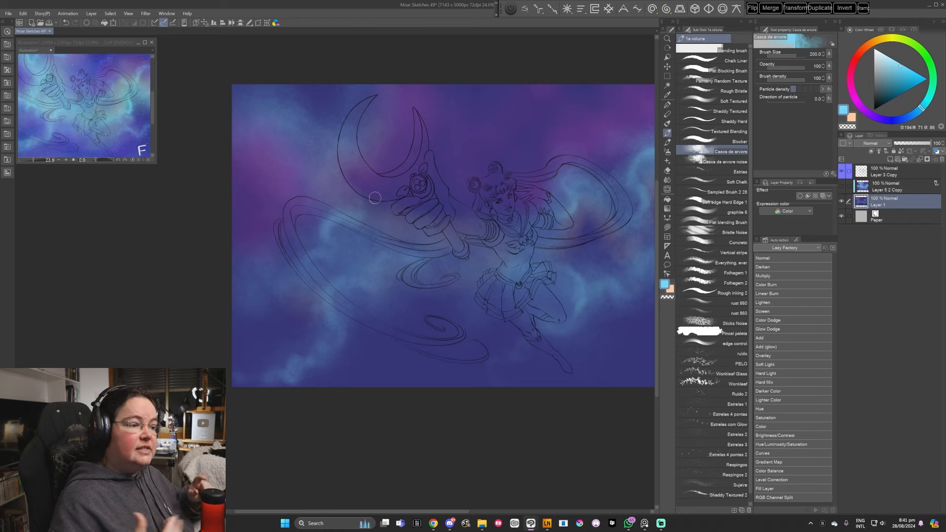
Add broader light blue cloud forms around the figure and right ribbon at brush size 300
key(bracketright)
key(bracketright)
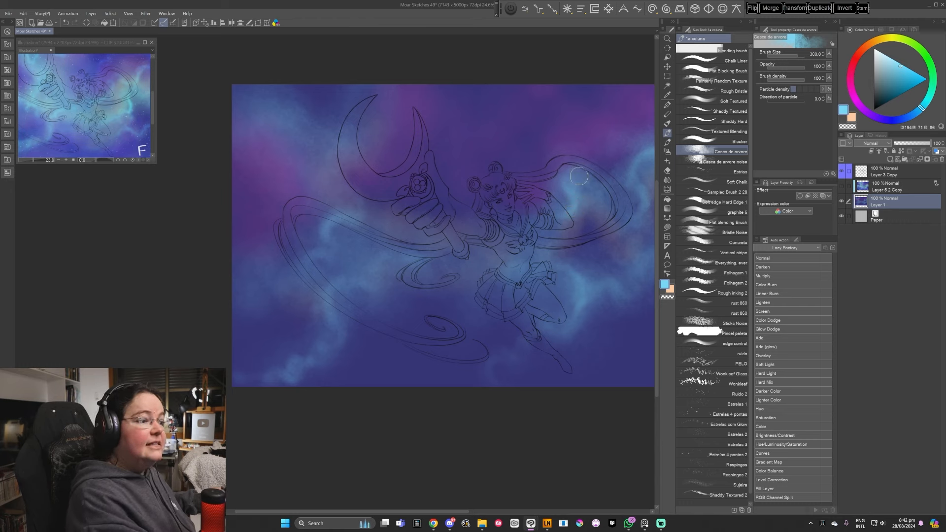
drag(518, 346, 507, 353)
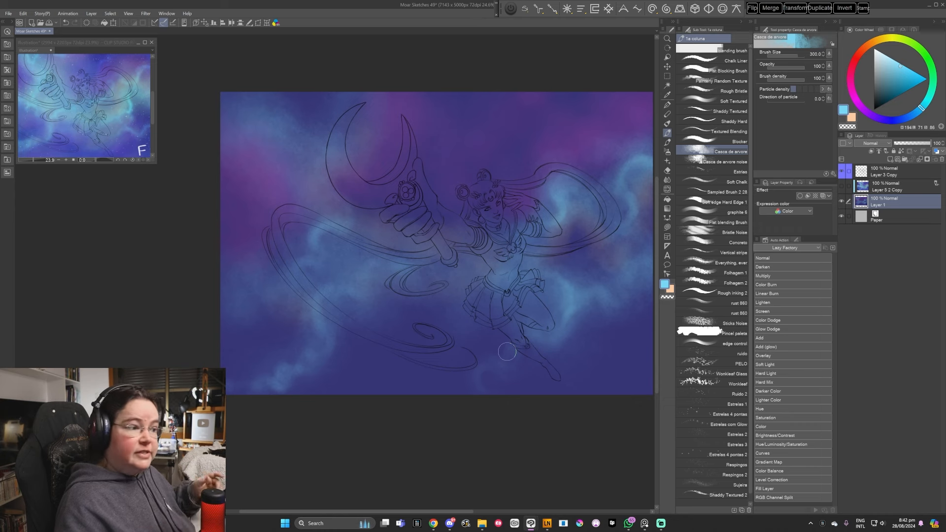
Paint light blue curled clouds in the canvas's upper-left corner beside the crescent at brush sizes 250, 200 and 300
drag(482, 334, 486, 336)
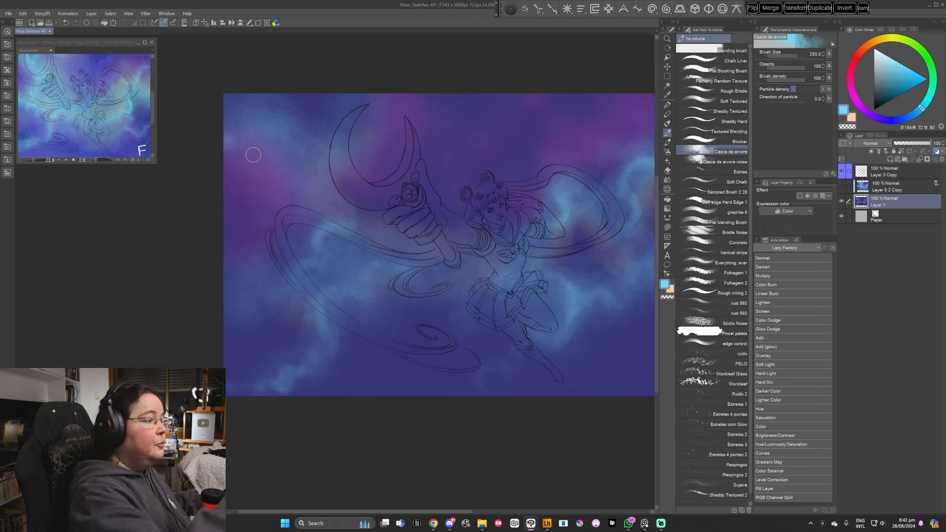
key(bracketleft)
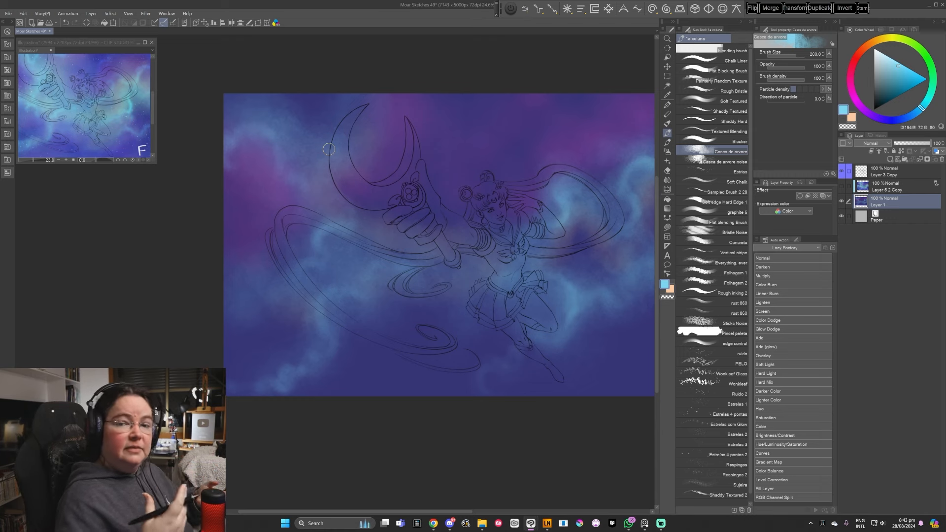
key(])
key(])
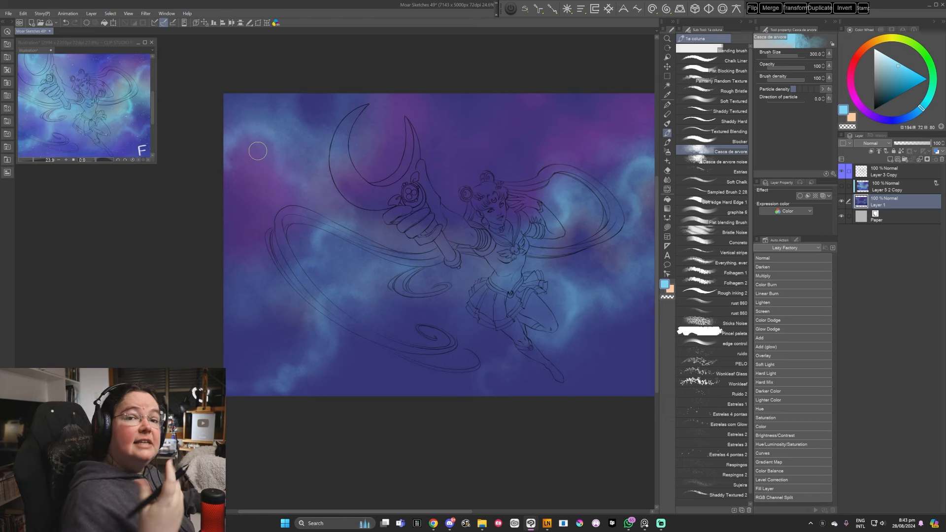
Soften the clouds by the right ribbon at brush size 500 and refine those near the waist at sizes 150 and 120
key(bracketright)
key(bracketright)
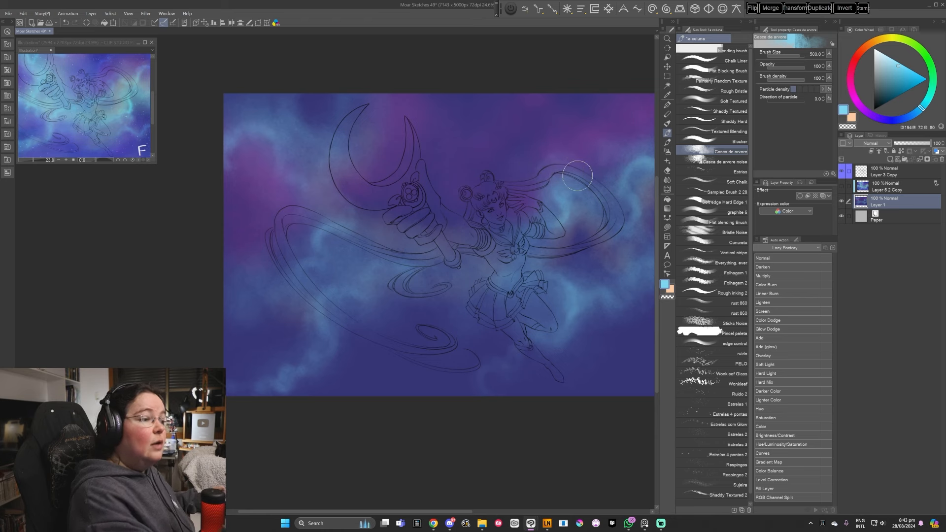
drag(520, 373, 510, 371)
key(bracketleft)
key(bracketleft)
key(bracketleft)
key(bracketleft)
key(bracketleft)
key(bracketleft)
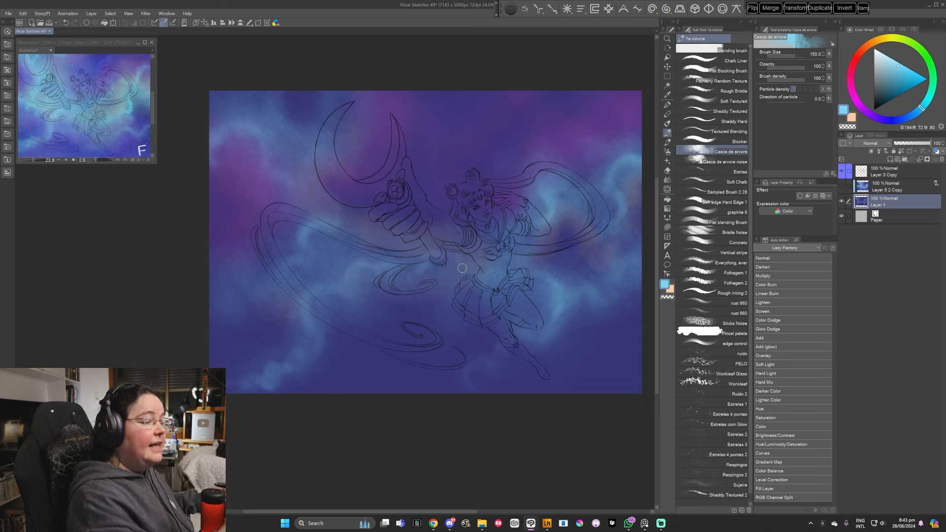
key(bracketleft)
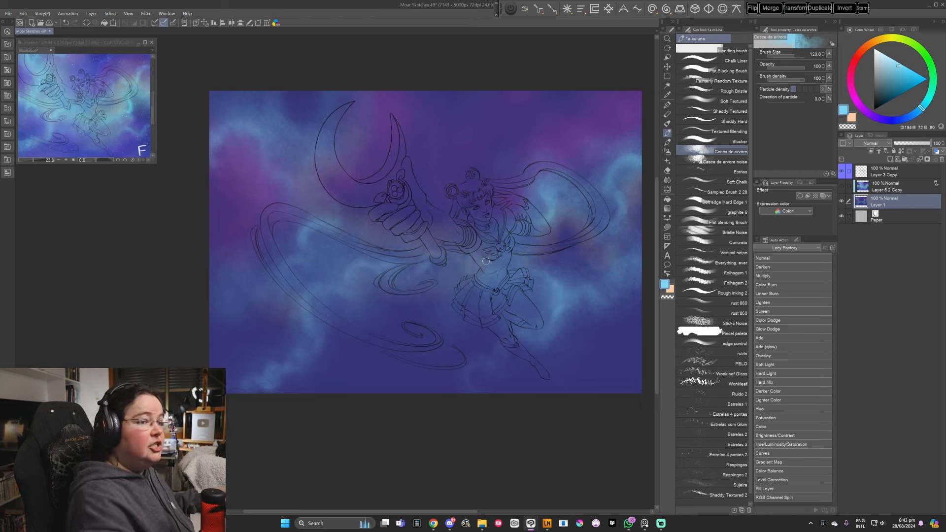
Shift the colour toward cyan and paint bright cloud highlights around the wand hand and waist at brush sizes 200 and 250
drag(924, 109, 928, 101)
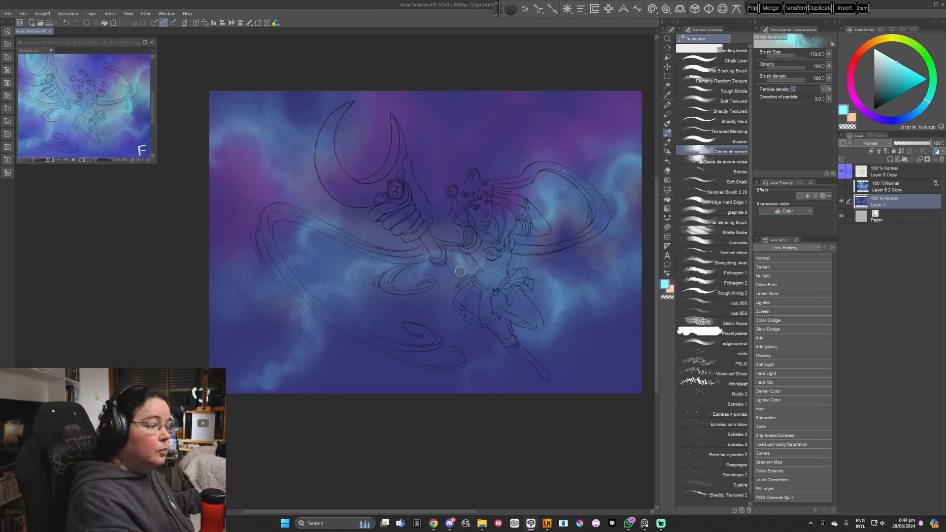
key(])
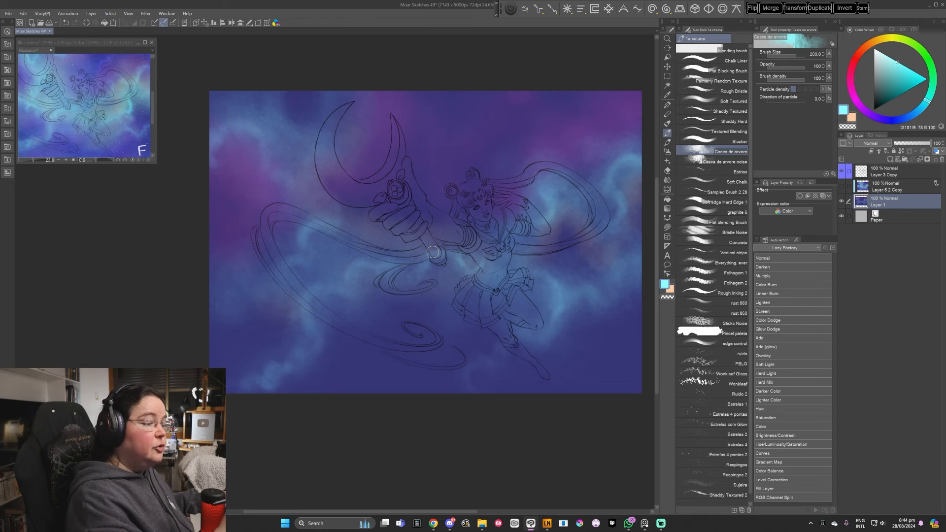
drag(424, 283, 489, 302)
key(])
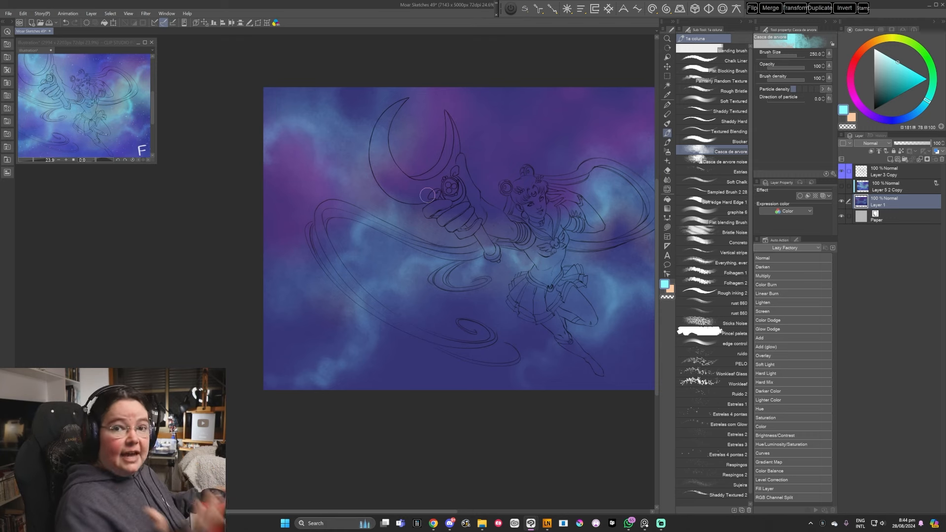
Switch from cyan to a light pinkish purple and glaze purple glow around the crescent and hair at brush sizes 800 and 600
key(])
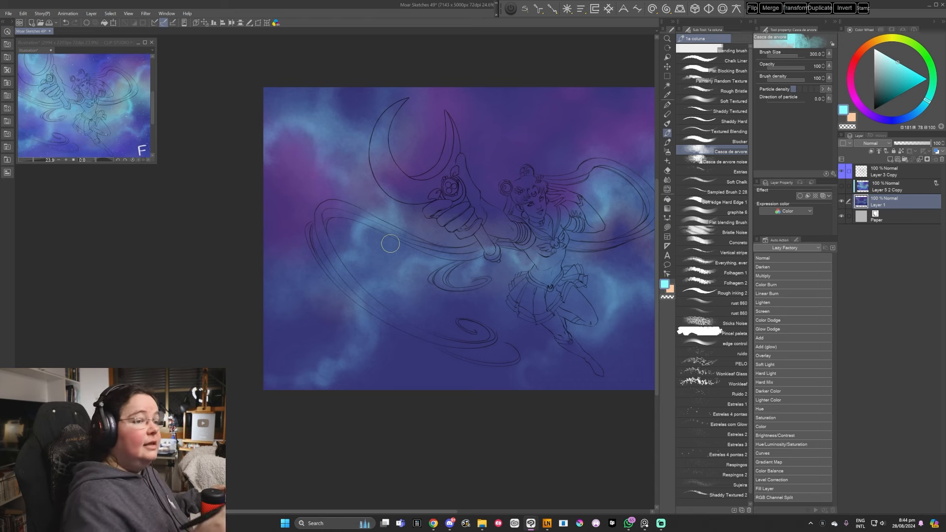
click(862, 108)
click(895, 60)
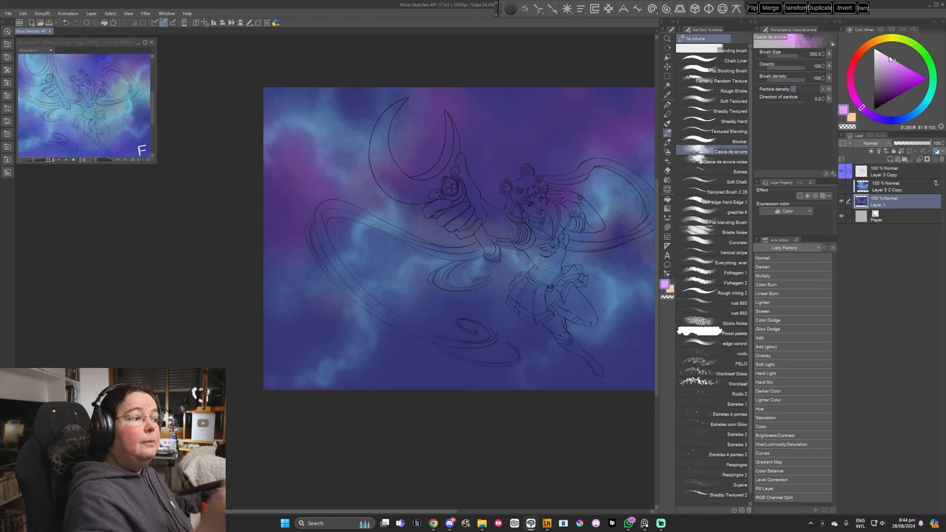
key(bracketright)
key(bracketright)
key(bracketright)
key(bracketright)
key(bracketright)
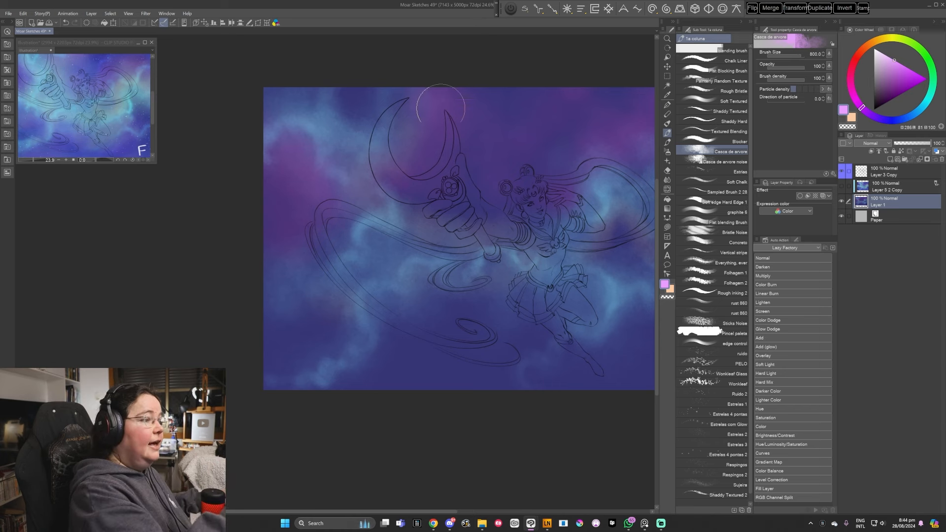
key(bracketleft)
key(bracketleft)
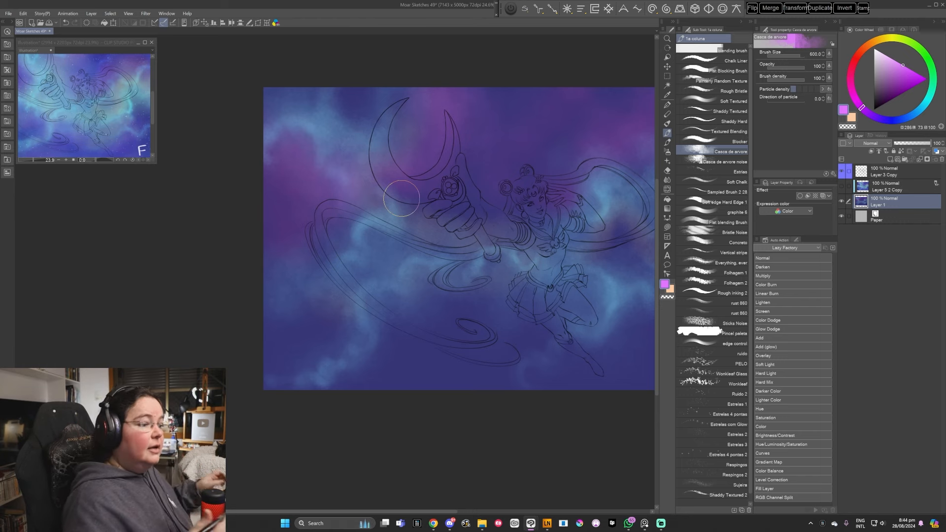
Shift the colour toward blue-violet and tint the clouds around the legs and lower background at brush size 600
drag(542, 389, 501, 372)
drag(910, 114, 884, 93)
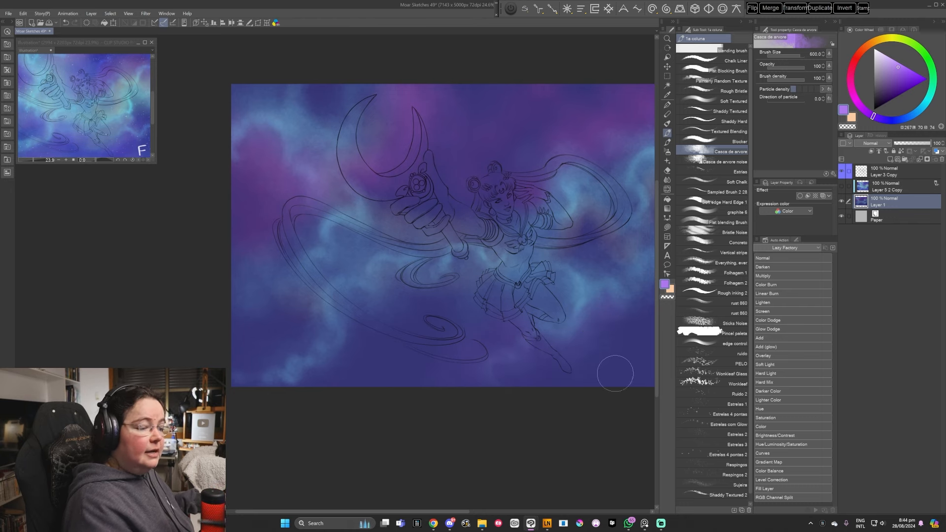
drag(595, 352, 555, 344)
click(910, 70)
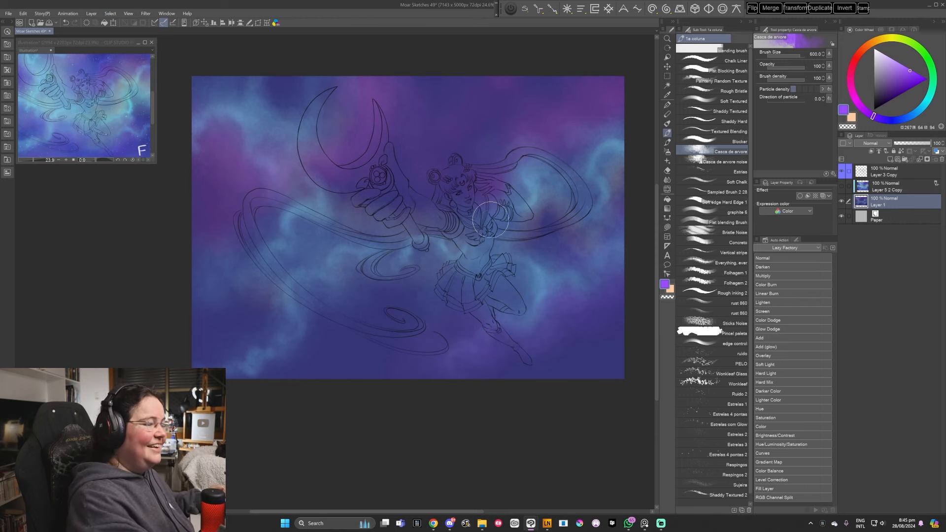
Change to a saturated blue and brighten the dark lower-left corner of the nebula at brush sizes 600 and 500
click(893, 119)
drag(472, 327, 548, 314)
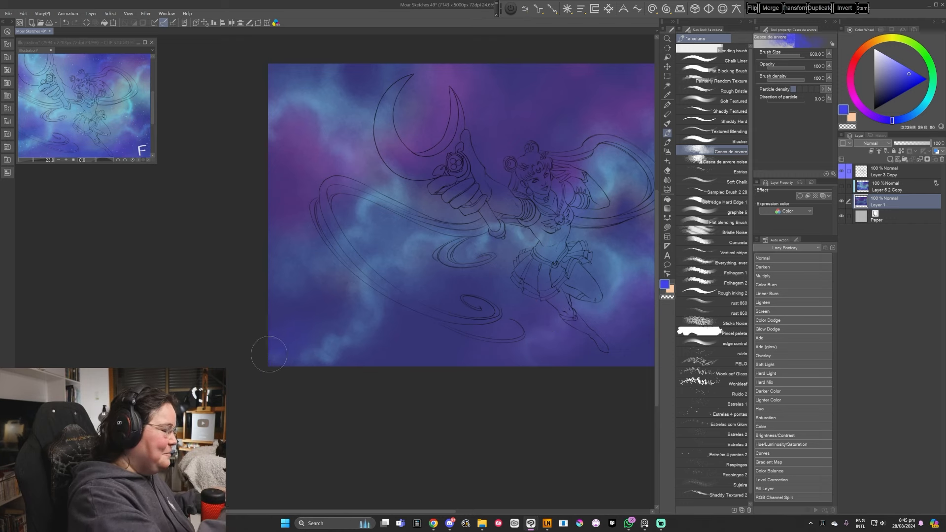
alt+click(286, 320)
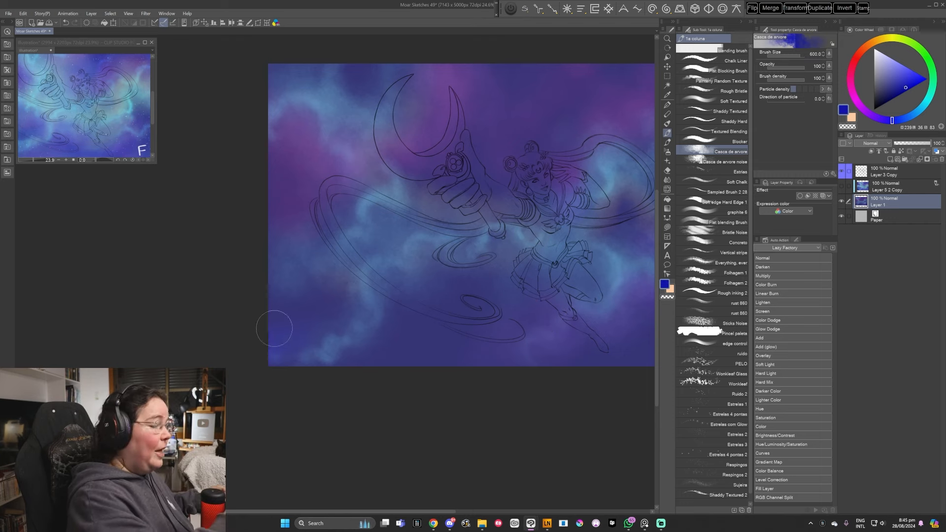
click(912, 73)
key(bracketleft)
drag(284, 323, 273, 317)
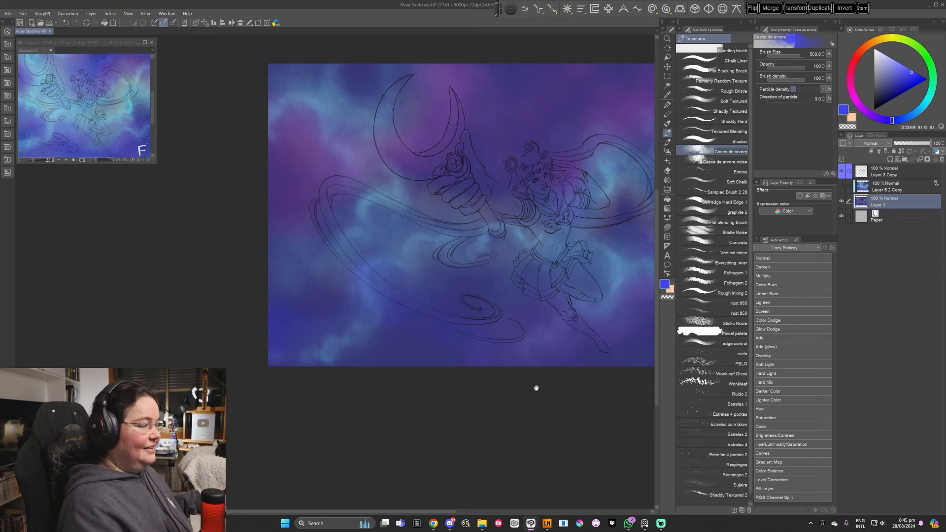
Sample nearby blues and blend the clouds beneath the large left ribbon loop at brush size 500
drag(538, 388, 516, 389)
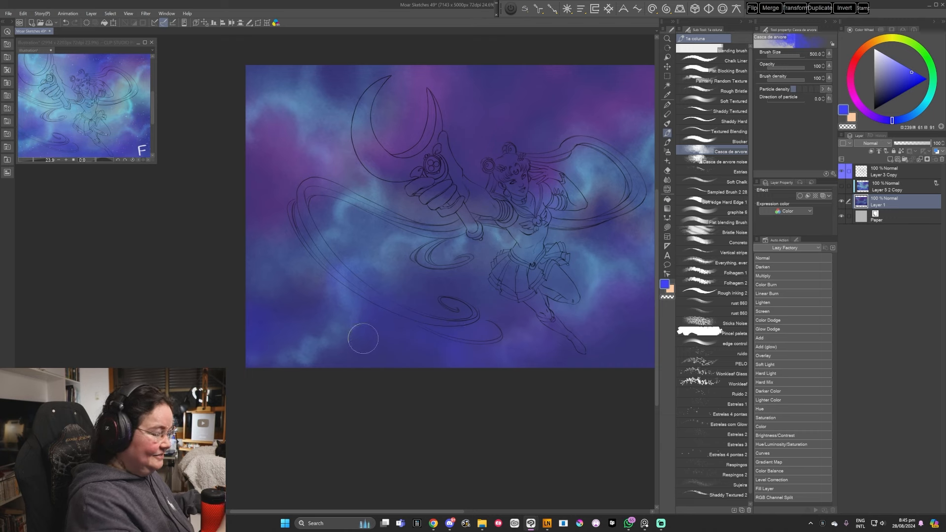
alt+click(349, 309)
drag(345, 311, 323, 340)
alt+click(349, 311)
alt+click(316, 347)
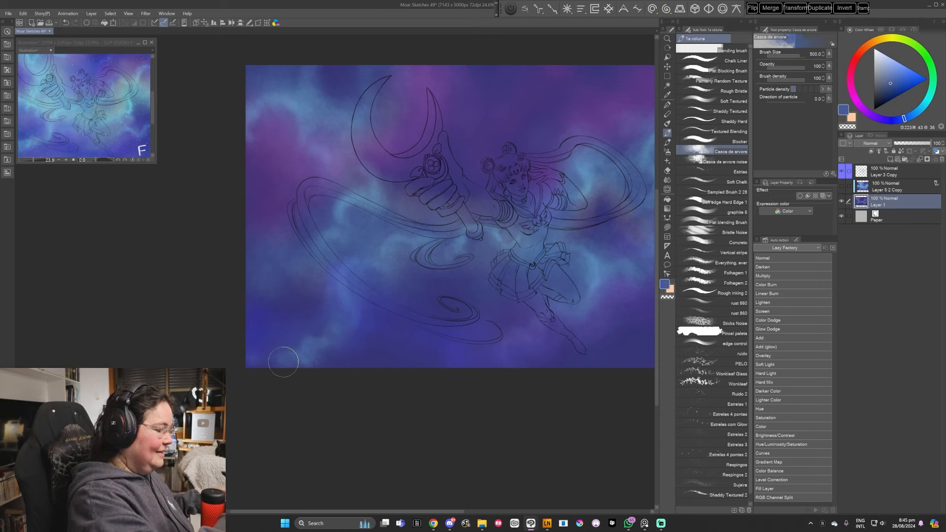
alt+click(331, 339)
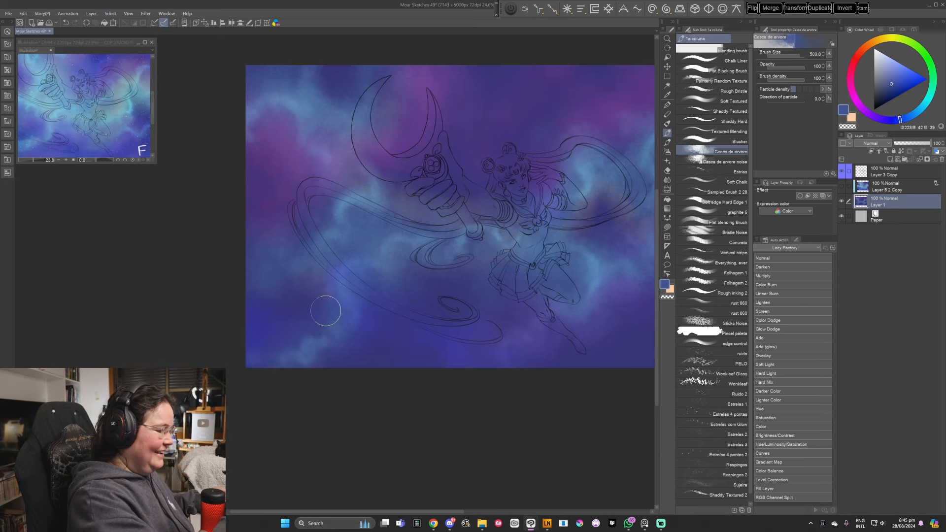
Sample the dark blue below the ribbon's end, brighten it and paint the canvas's lower edge at brush size 500
alt+click(450, 345)
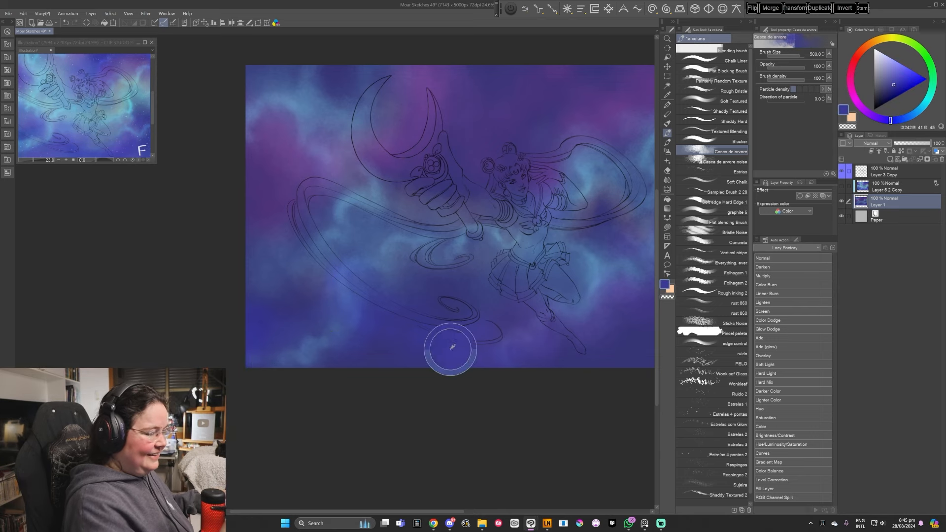
drag(524, 361, 494, 356)
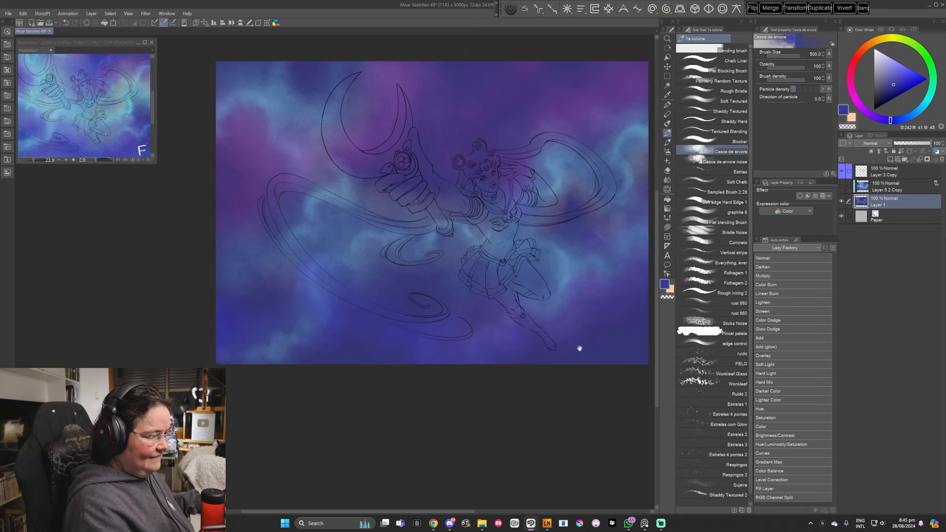
drag(579, 349, 550, 361)
click(902, 78)
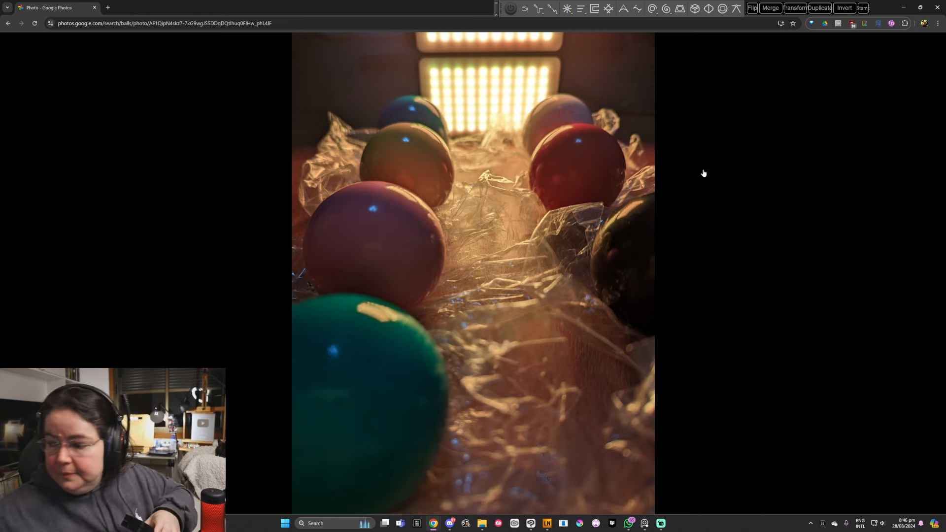
In Google Photos, view the "balls" search photos of coloured balls under warm, green and red light
key(Escape)
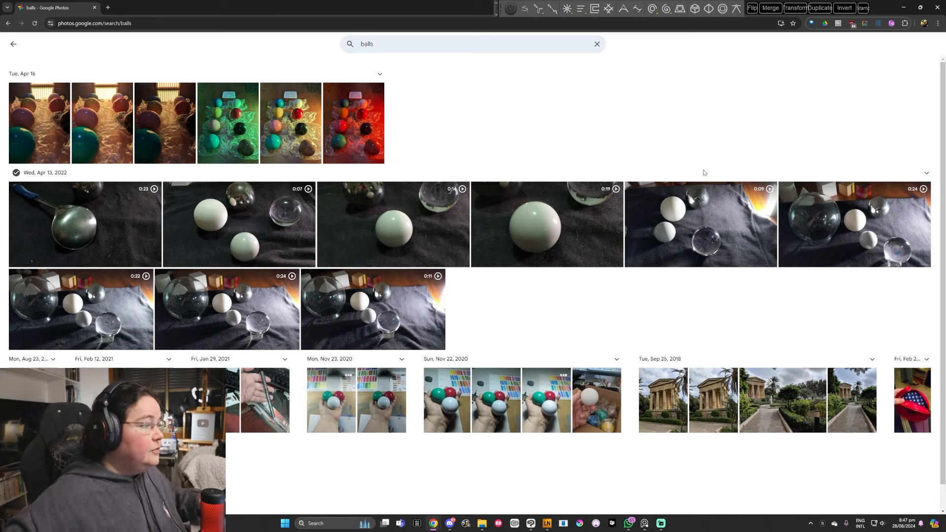
click(315, 129)
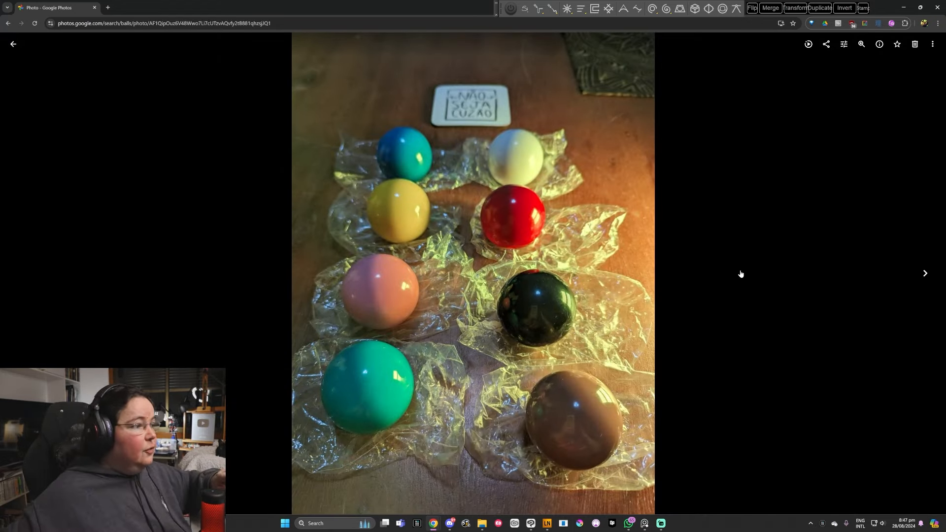
click(19, 47)
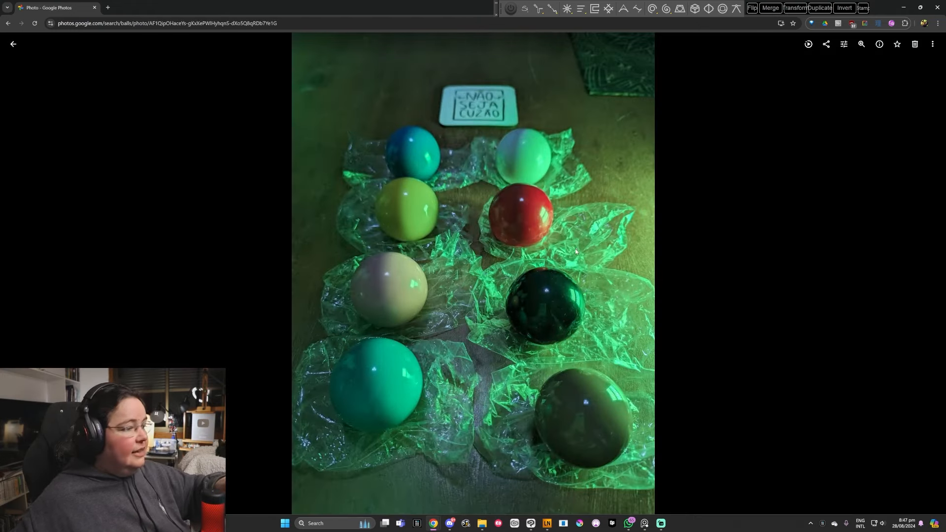
click(14, 44)
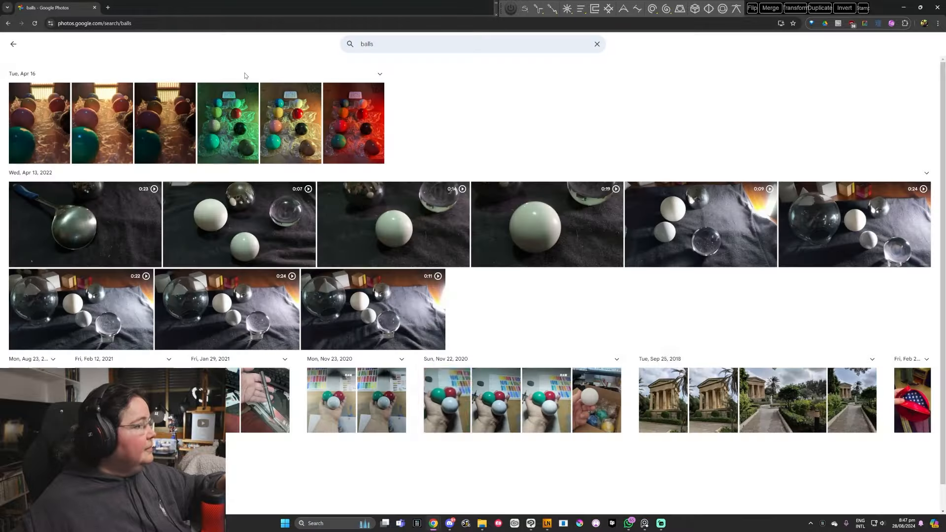
click(344, 114)
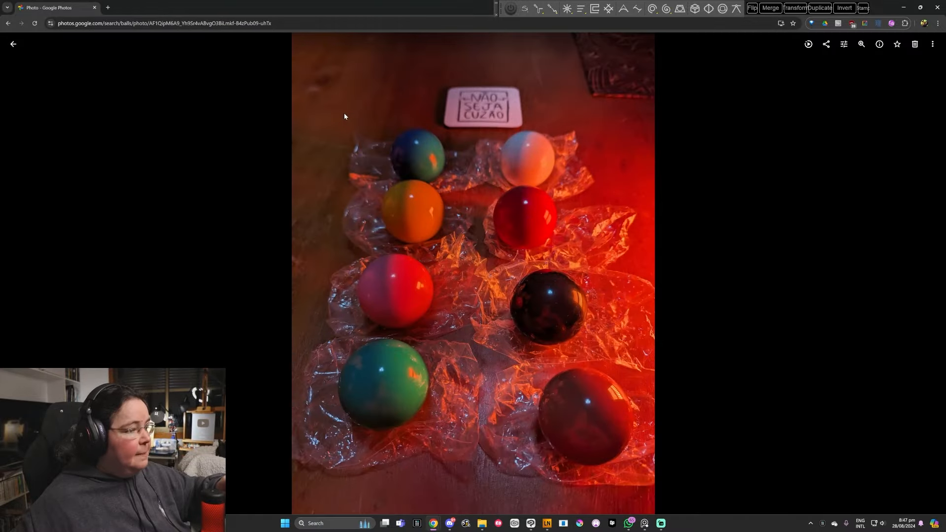
click(13, 44)
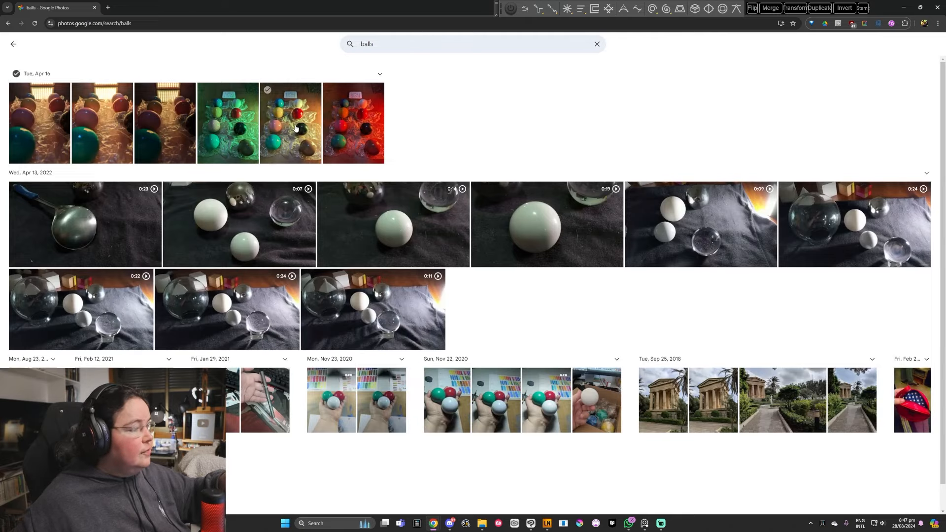
Compare the warm-lit and red-lit photos of the balls, close the photo browser and return to the nebula painting
click(296, 128)
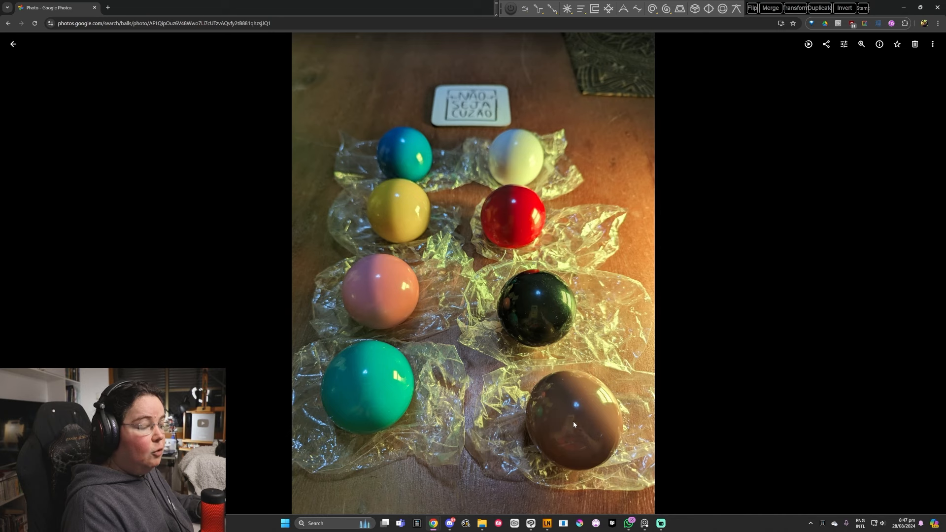
click(922, 275)
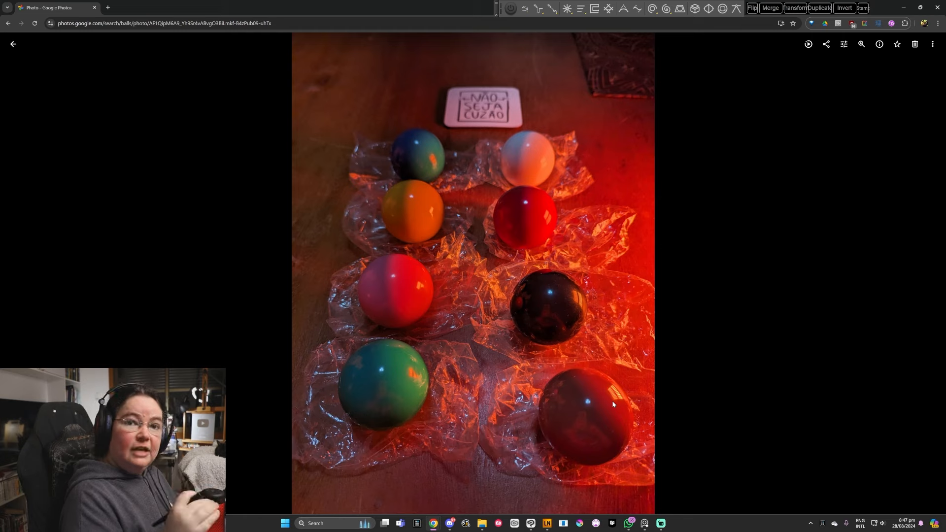
click(938, 8)
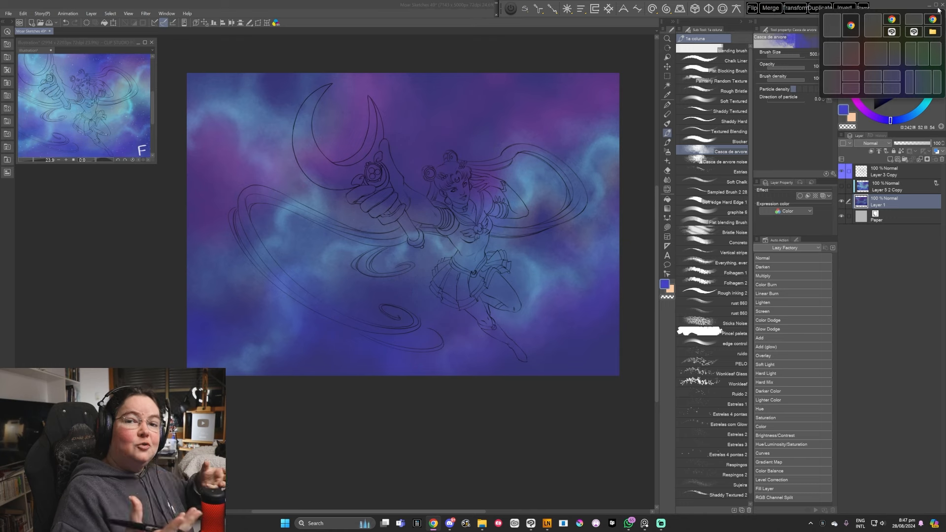
click(626, 391)
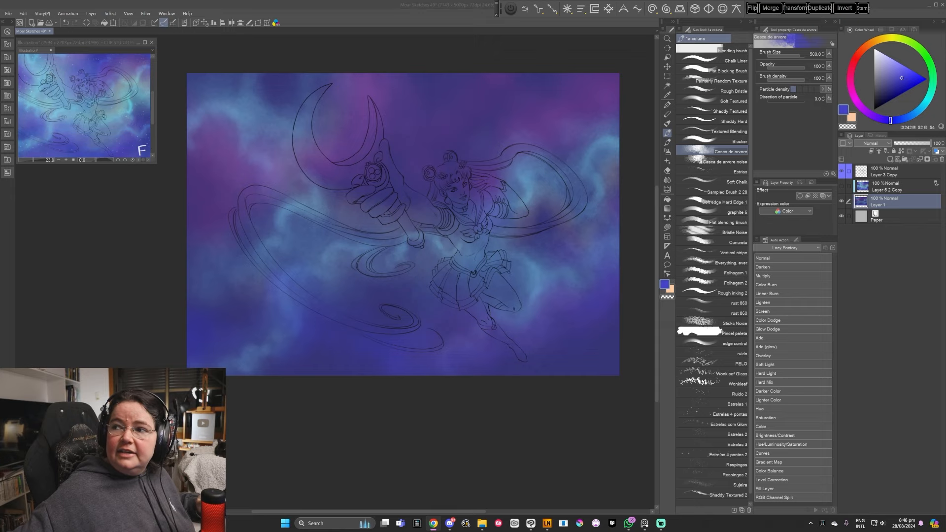
Switch to the Schoolism website in the browser and open its course catalogue
drag(945, 300, 474, 1)
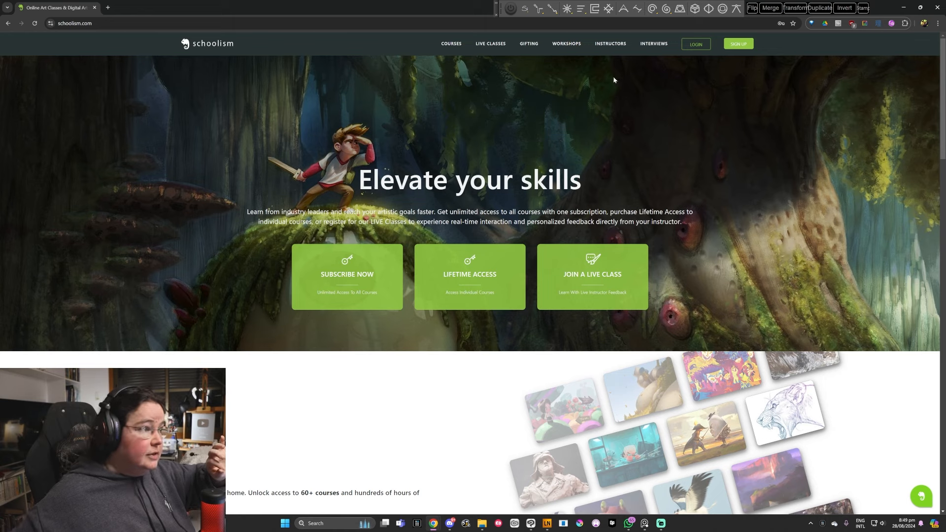
click(452, 43)
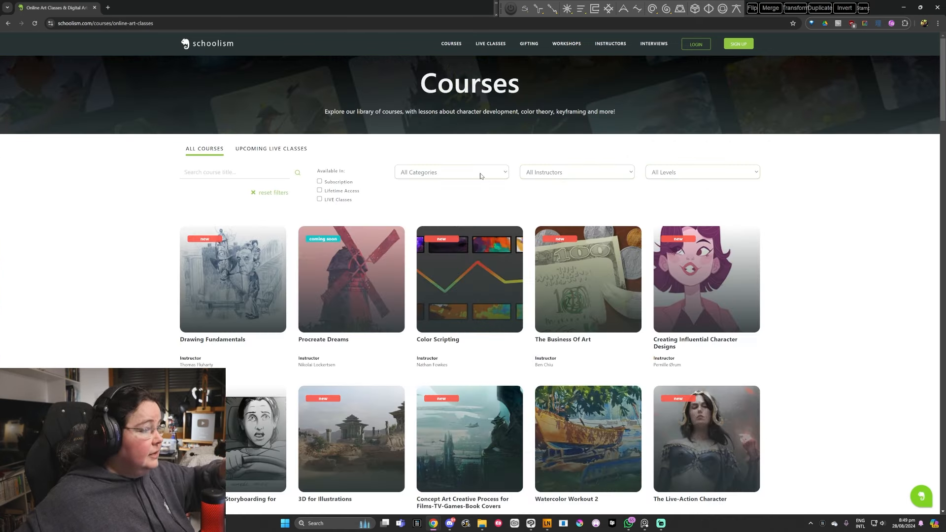
Filter the course list by instructor Sam Nielson, view the Fundamentals of Lighting course page, and return to the painting in Clip Studio Paint
click(481, 176)
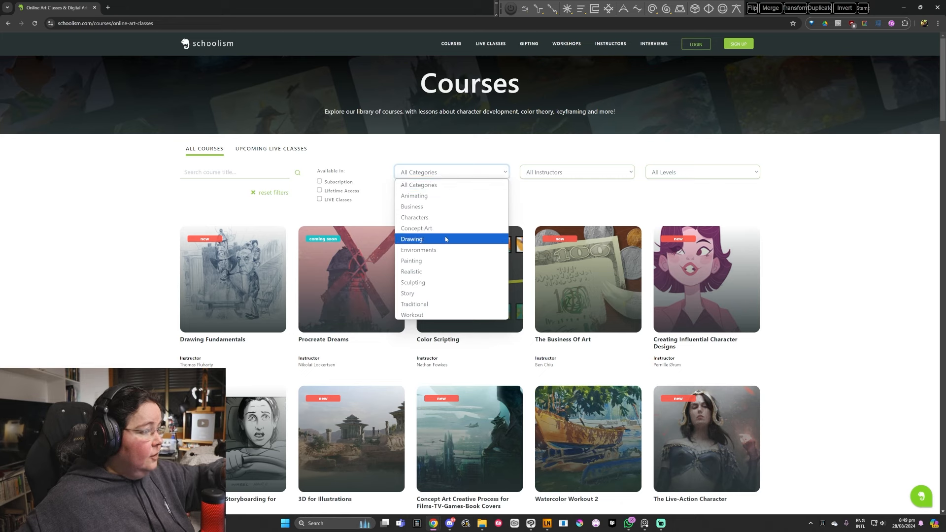
click(558, 174)
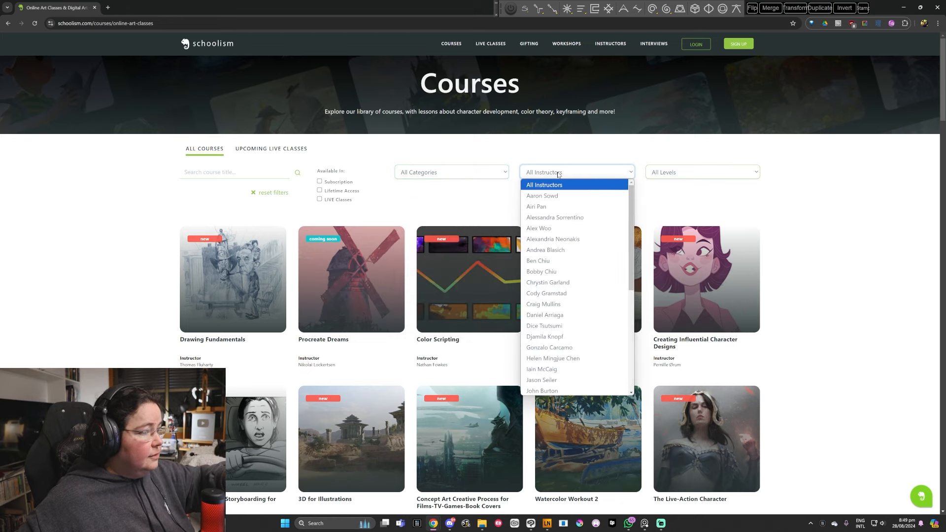
scroll(572, 274, down, 3)
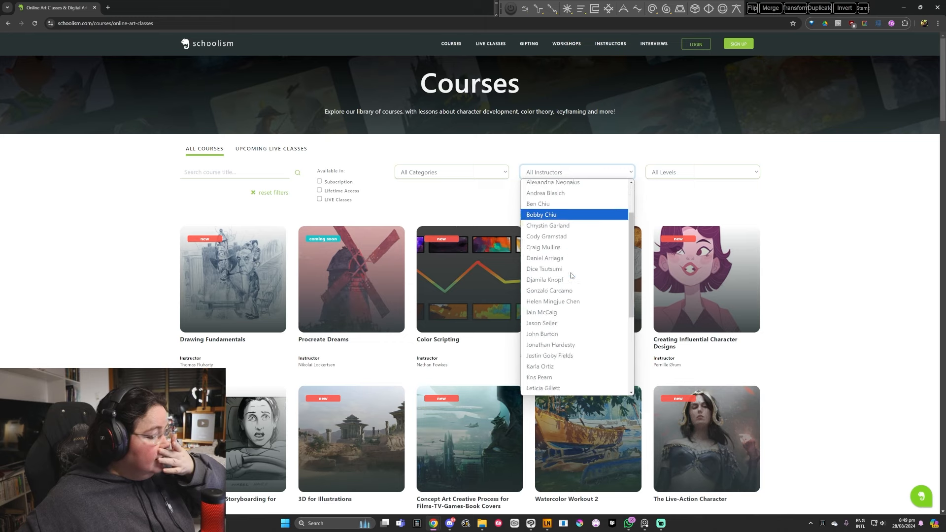
scroll(572, 274, down, 5)
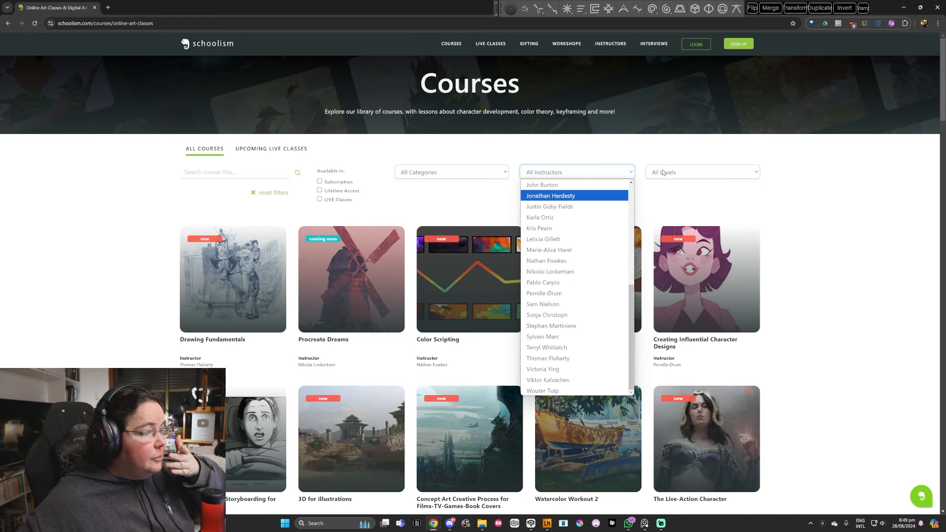
scroll(594, 235, up, 6)
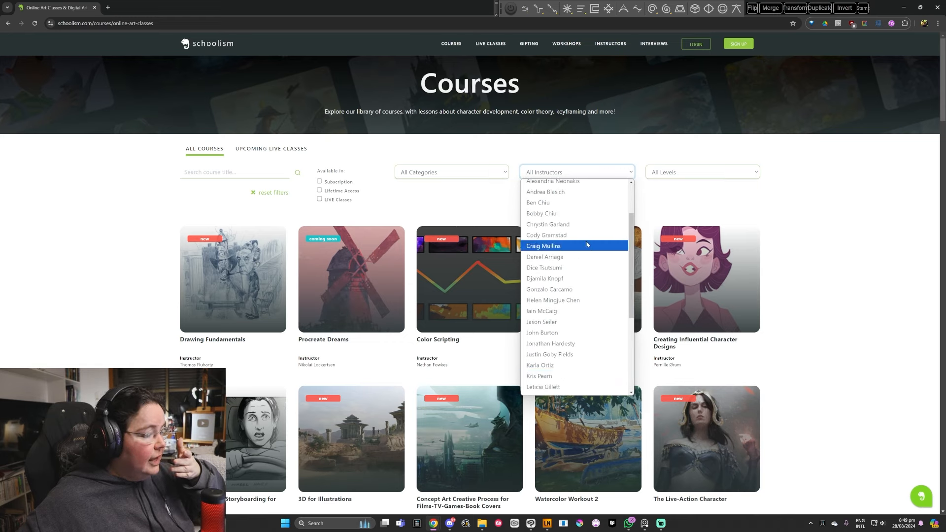
scroll(586, 244, down, 6)
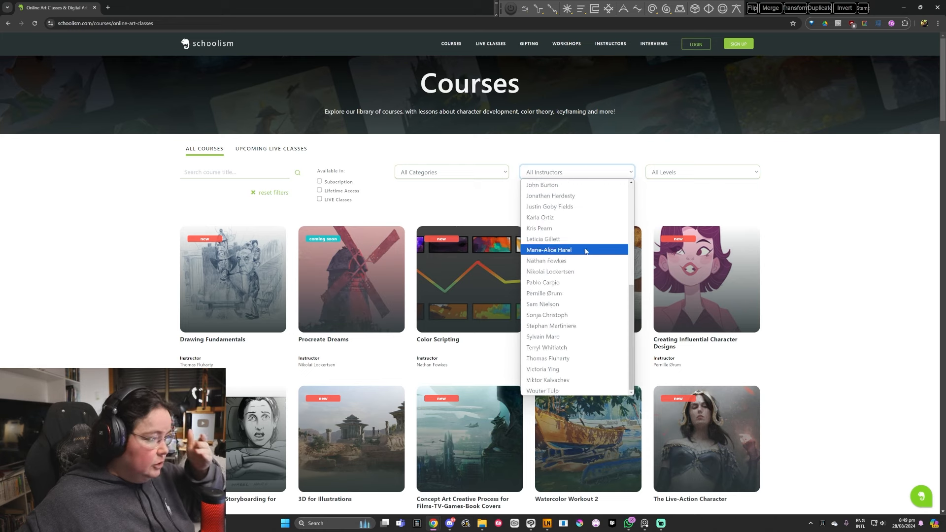
click(564, 303)
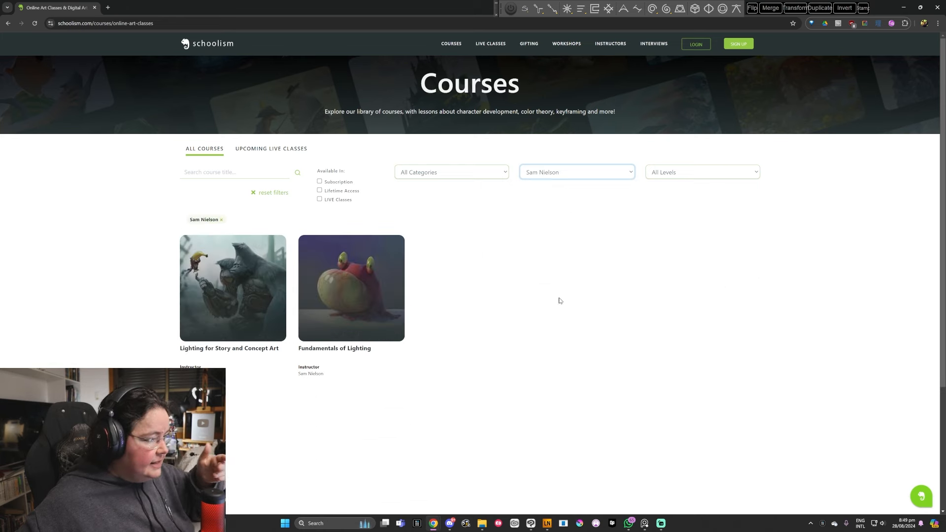
click(378, 293)
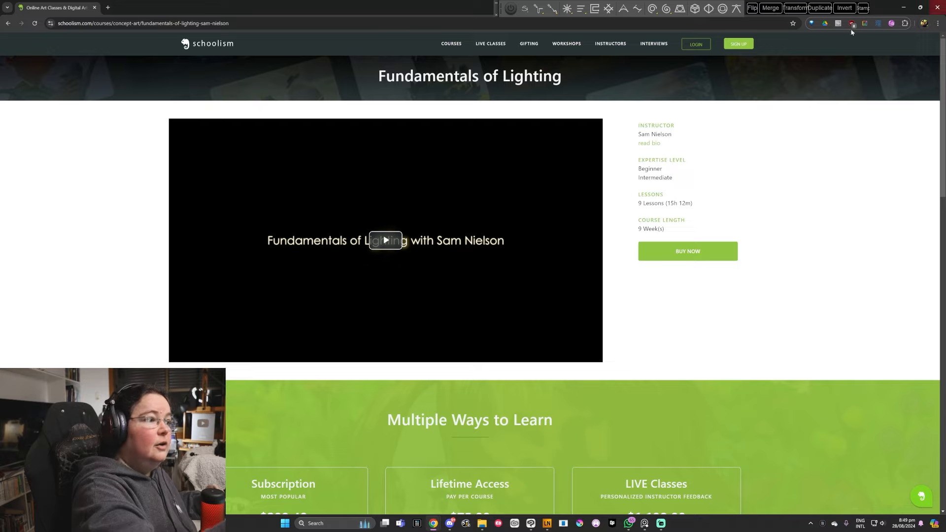
click(929, 11)
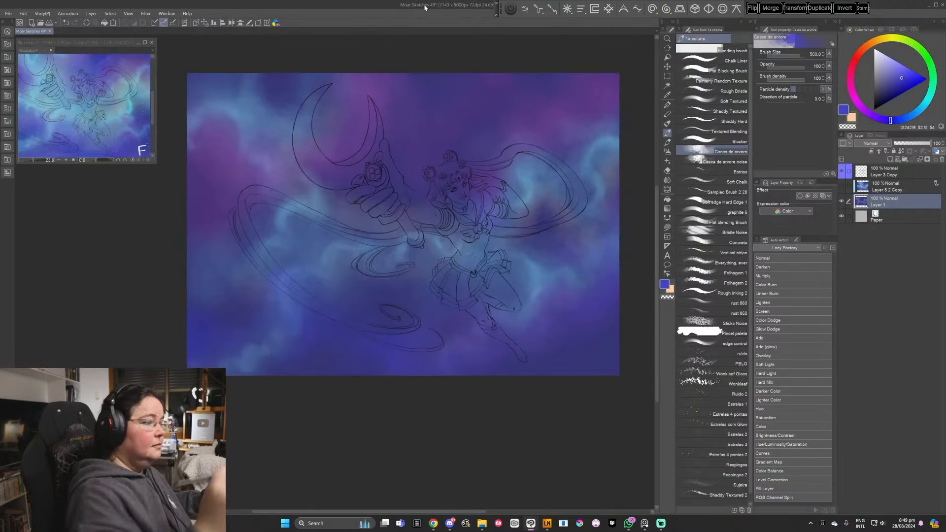
Paint soft turquoise and pale yellow glows into the nebula background with the Casca de arvore brush at size 1000
drag(546, 395, 547, 392)
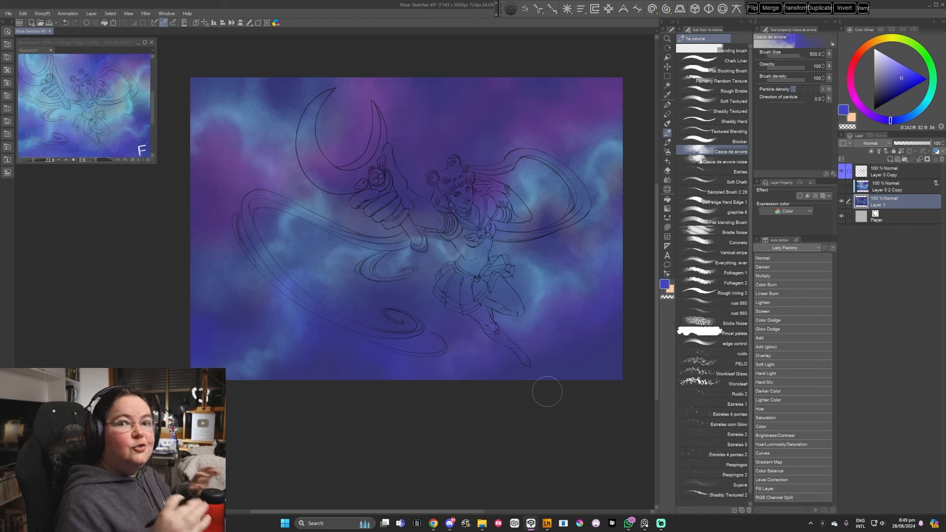
drag(508, 406, 513, 409)
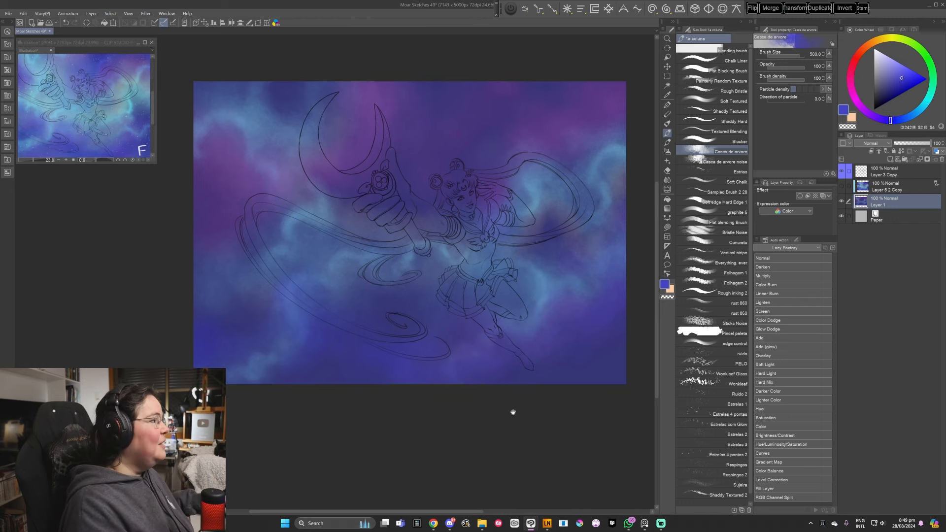
drag(919, 110, 932, 91)
click(894, 63)
key(bracketright)
key(bracketright)
key(bracketright)
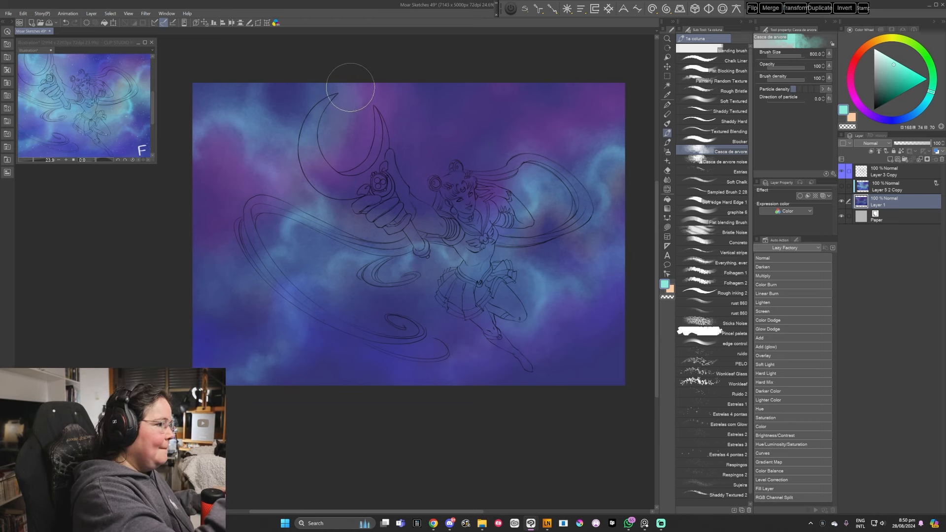
click(897, 65)
key(bracketright)
key(bracketright)
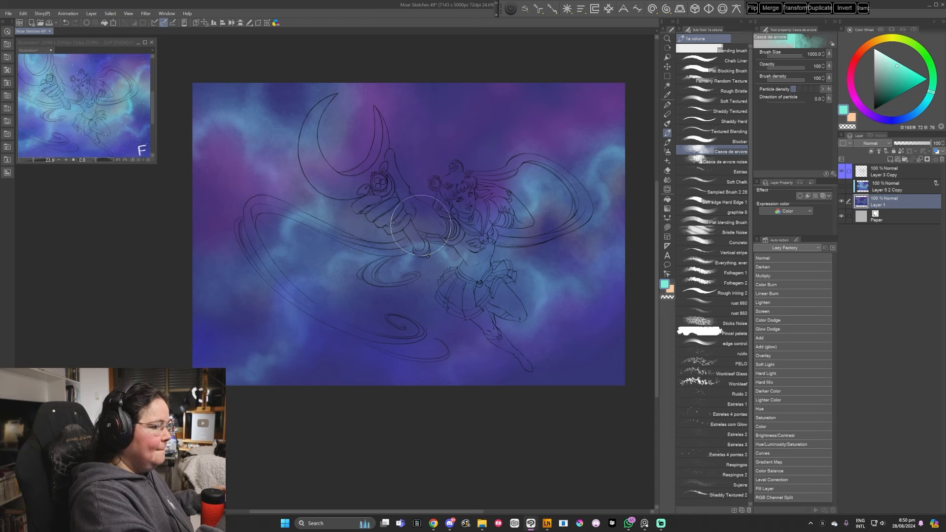
click(896, 40)
click(892, 39)
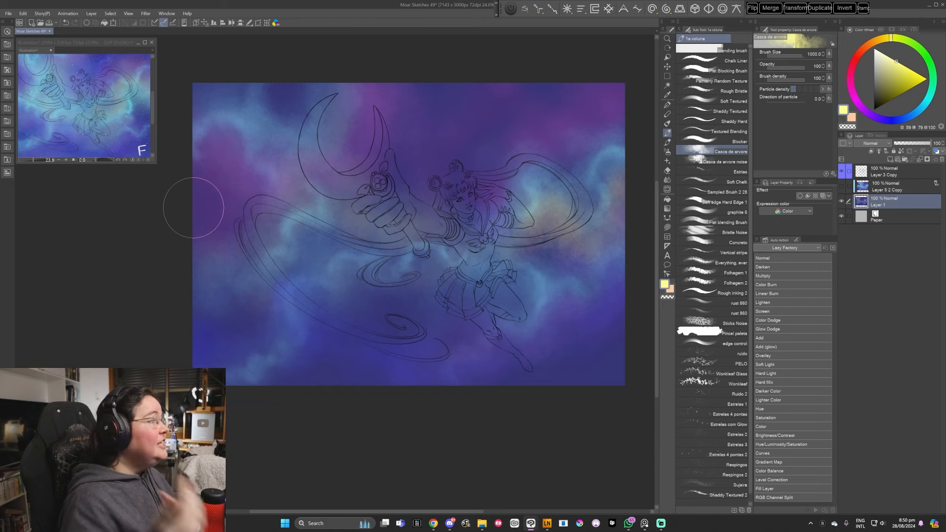
Paint thin pale cyan highlights into the upper-left cloud with the brush at size 150, and undo the last stroke
click(929, 101)
drag(896, 60, 888, 57)
key(bracketleft)
key(bracketleft)
key(bracketleft)
key(bracketleft)
key(bracketleft)
key(bracketleft)
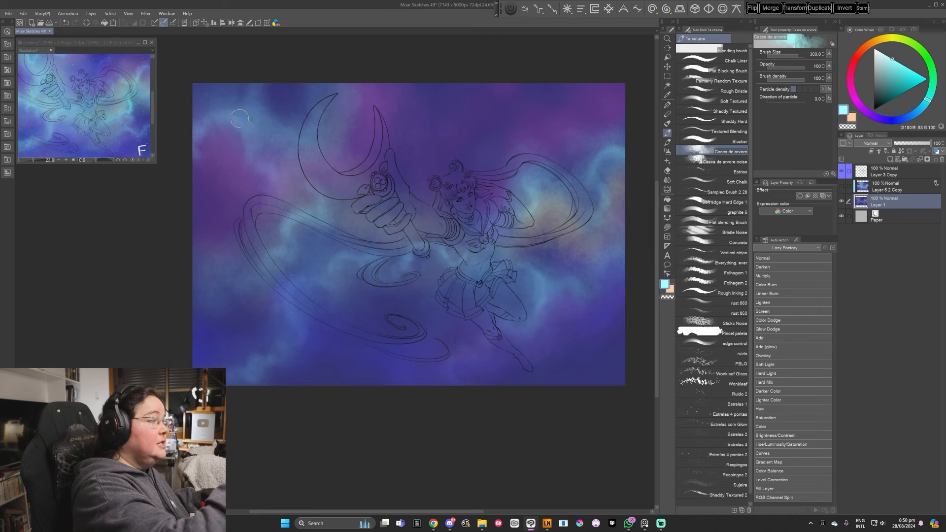
key(bracketleft)
key(bracketleft)
key(bracketleft)
key(bracketleft)
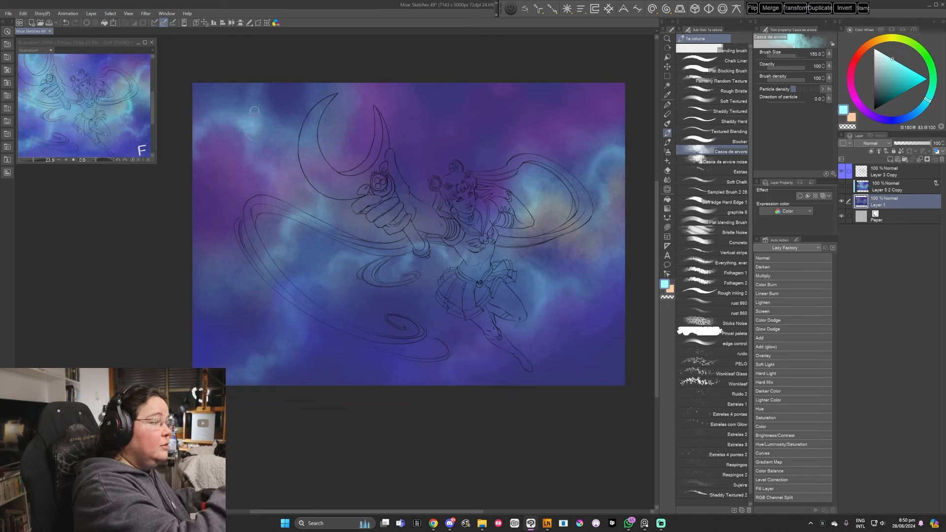
drag(251, 88, 269, 130)
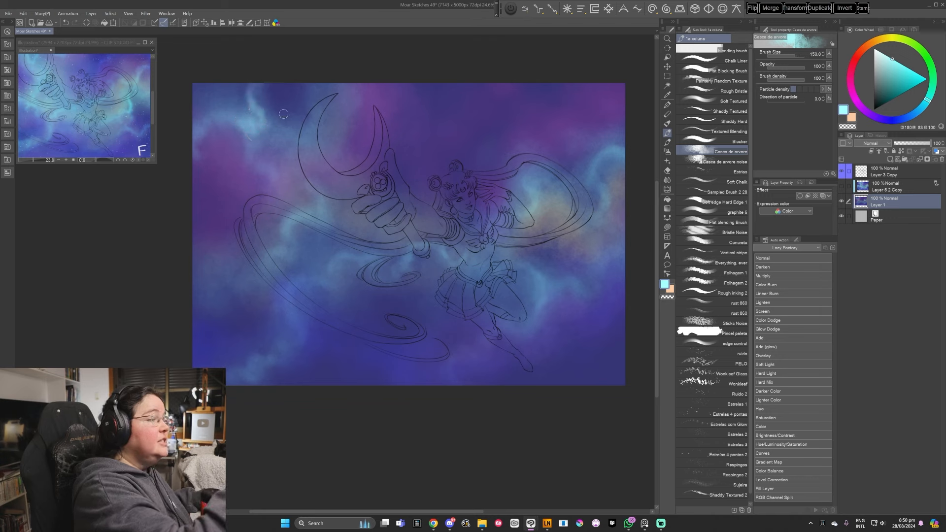
key(ctrl+z)
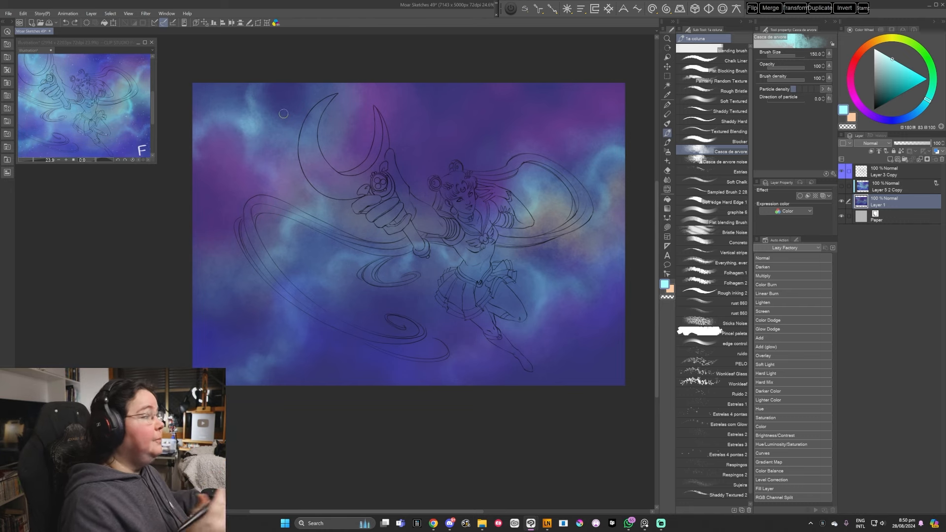
Extend the pale cyan highlights into the cloud behind the left ribbon loop with the brush at size 300
drag(504, 309, 518, 319)
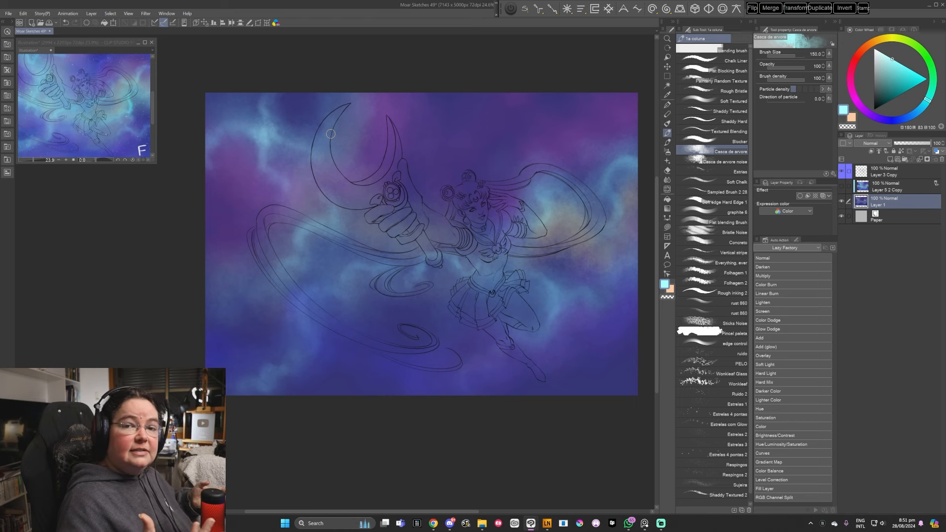
drag(490, 297, 502, 291)
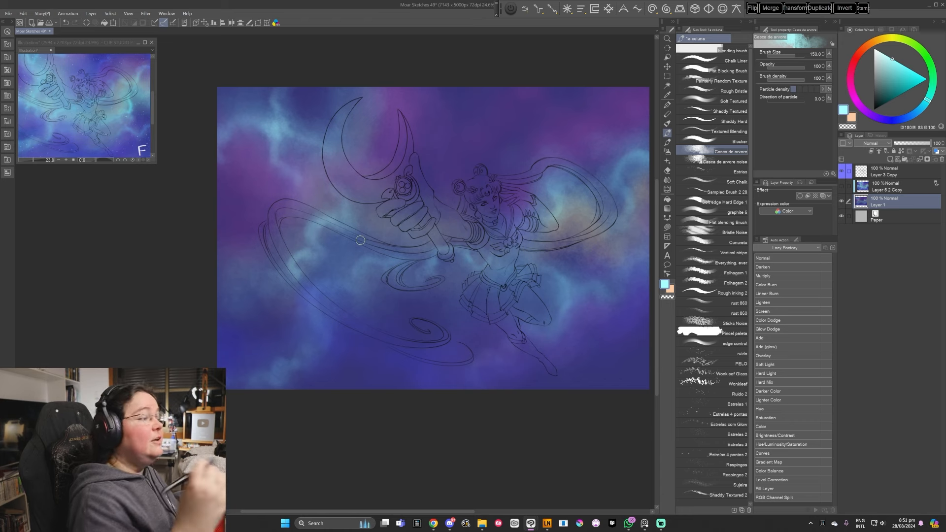
key(bracketright)
key(bracketright)
key(bracketright)
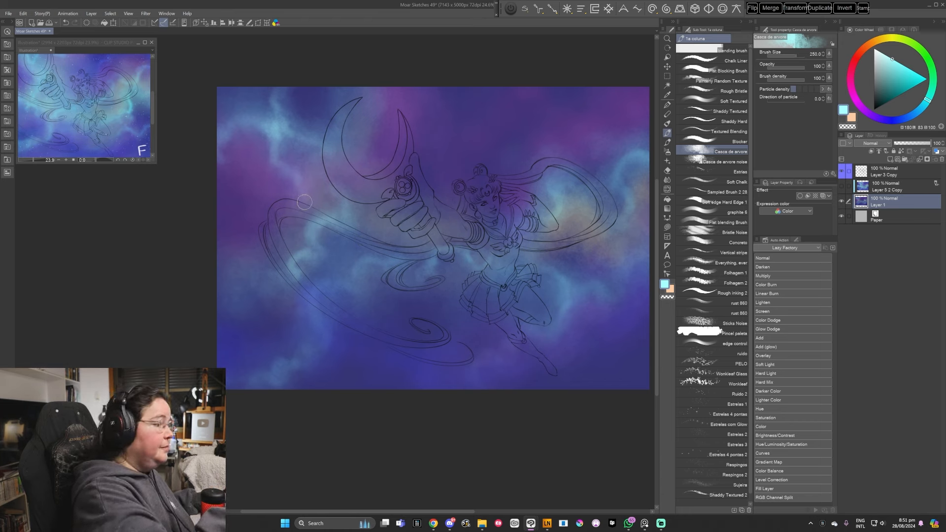
key(bracketright)
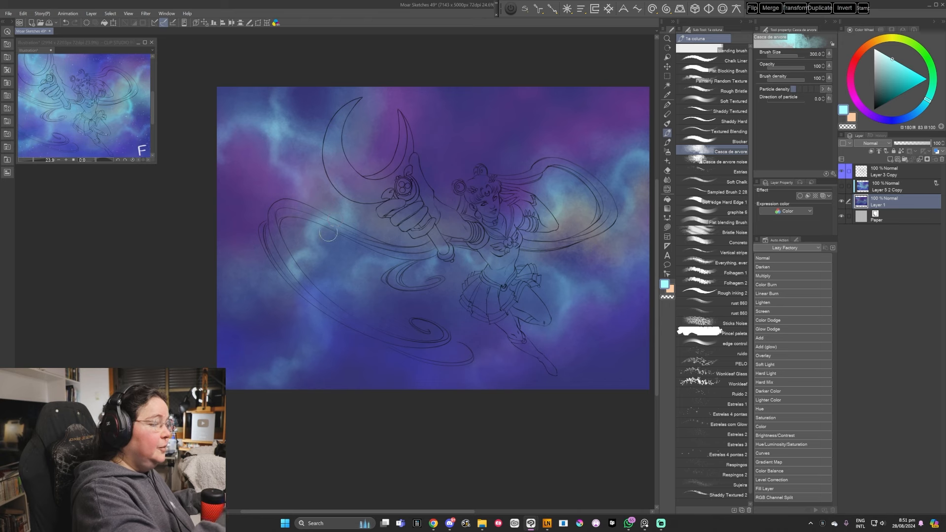
Sample blues from the canvas and blend the cloud edges inside the left ribbon loop
alt+click(320, 224)
alt+click(333, 256)
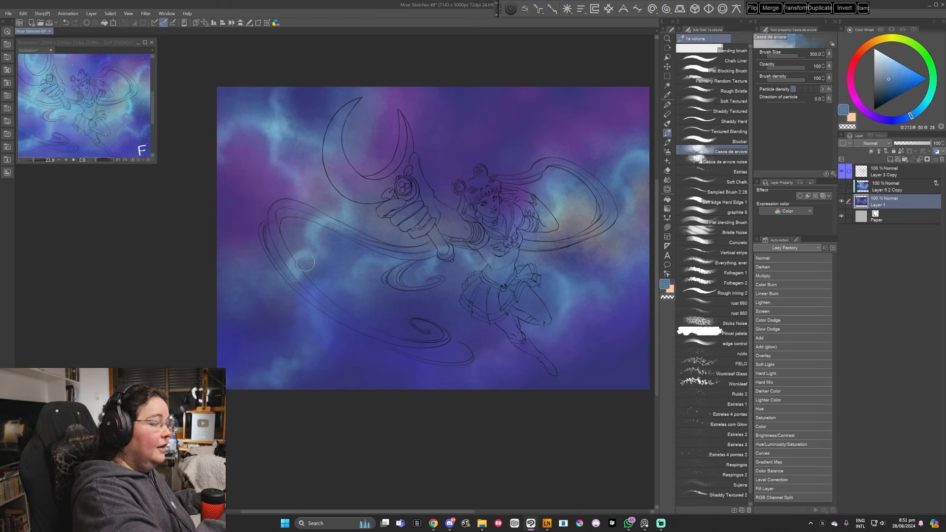
alt+click(297, 274)
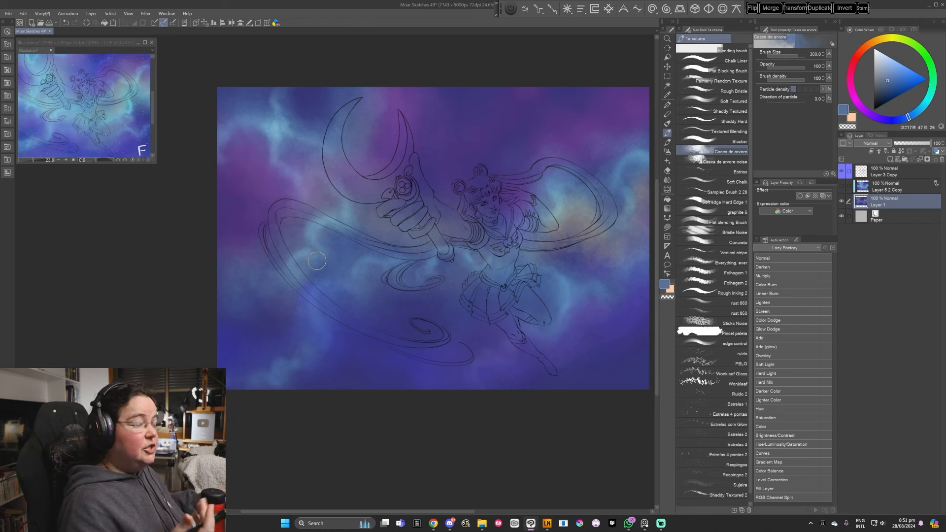
alt+click(317, 260)
Choose a light sky blue and brighten the cloud around the left ribbon with the brush at size 250
drag(434, 277, 486, 269)
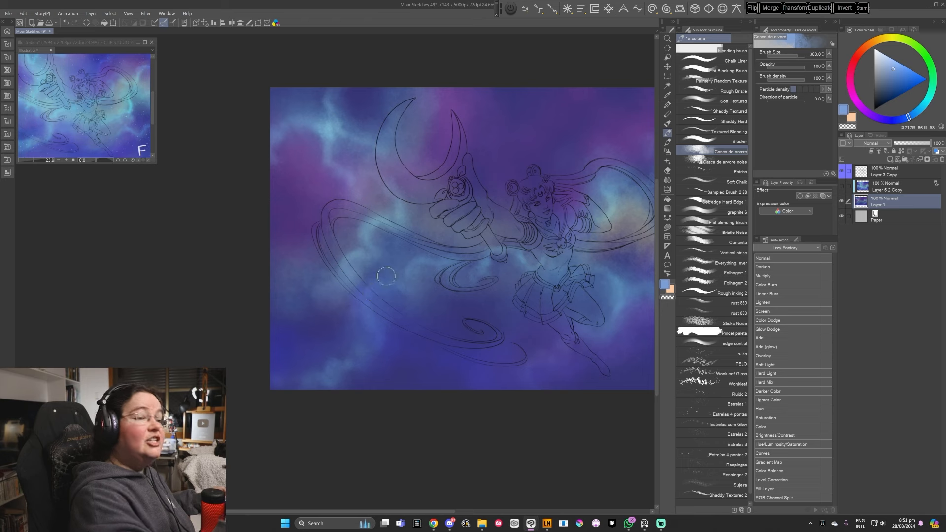
click(920, 110)
click(896, 62)
key([)
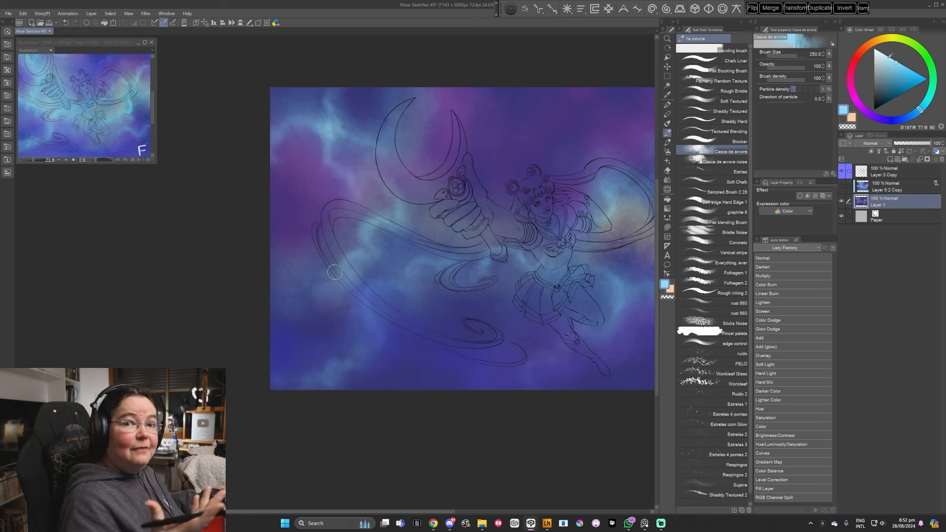
drag(335, 272, 343, 268)
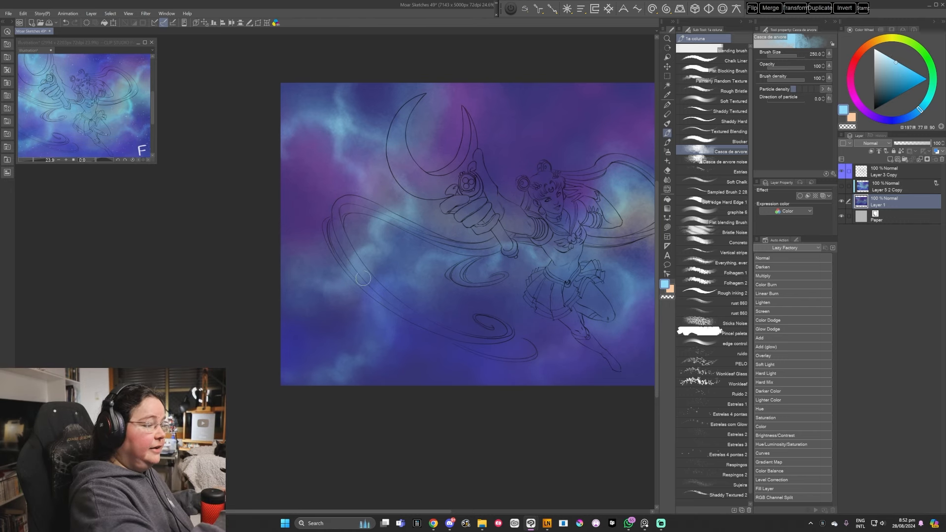
Soften the cloud below the crescent moon with blues sampled from the canvas and the brush at size 400
key(])
key(])
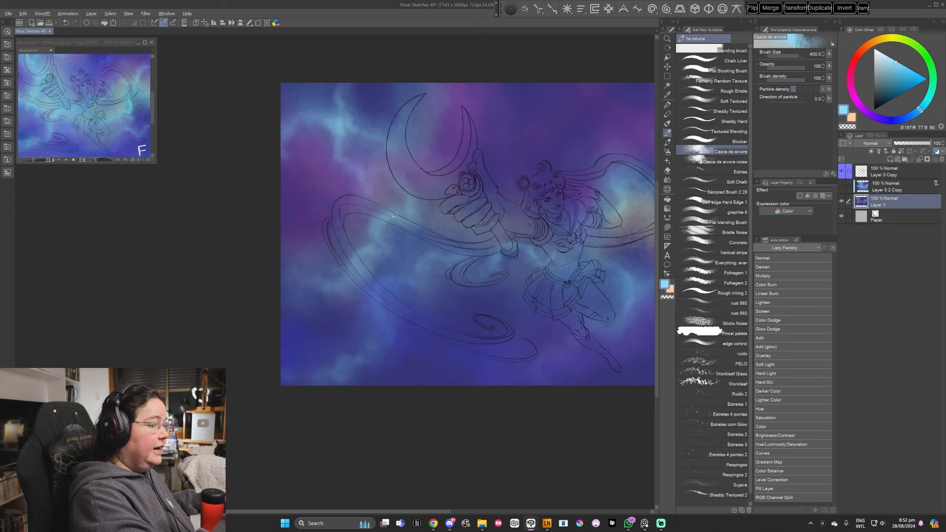
alt+click(380, 228)
mouse_move(378, 225)
mouse_down()
mouse_move(387, 244)
mouse_move(376, 266)
mouse_move(368, 261)
mouse_up()
alt+click(376, 233)
alt+click(381, 262)
alt+click(374, 271)
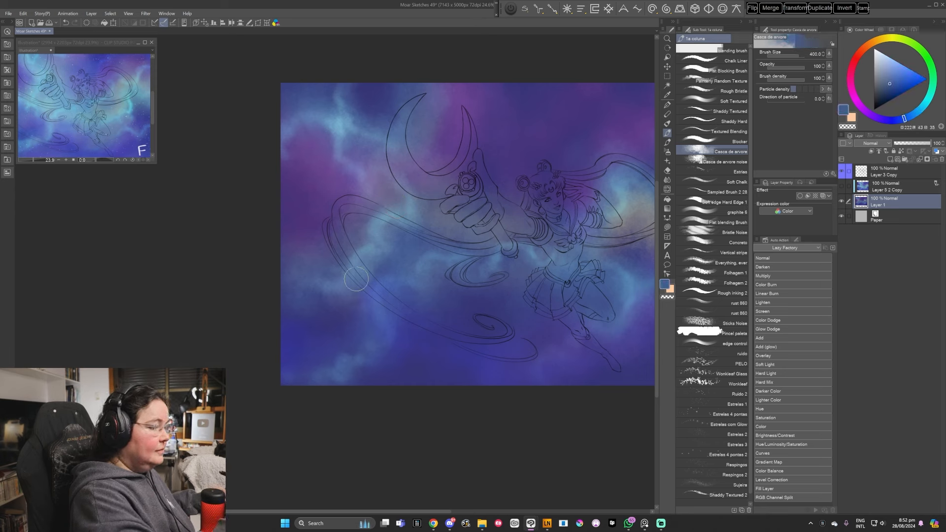
alt+click(402, 253)
drag(397, 251, 398, 235)
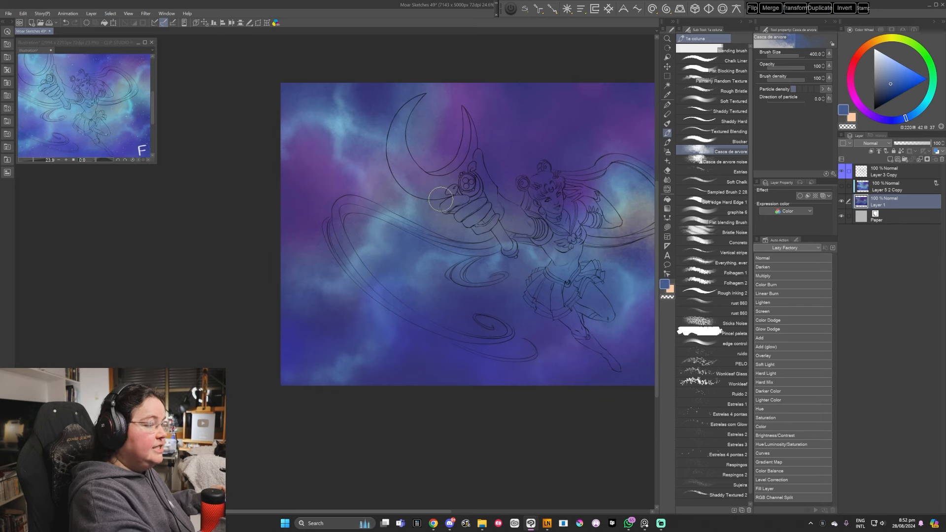
Add a new layer above the background painting and set its blending mode to Hard light
drag(536, 327, 503, 340)
click(872, 143)
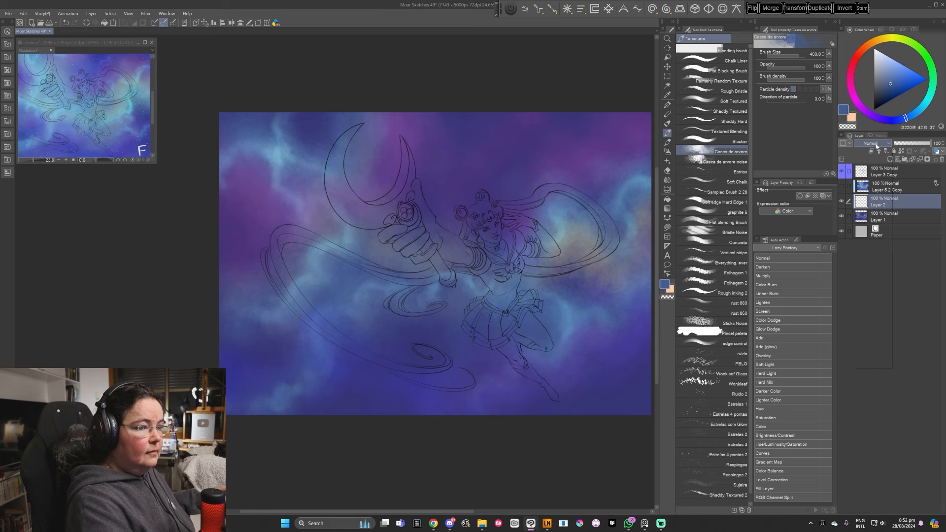
click(866, 262)
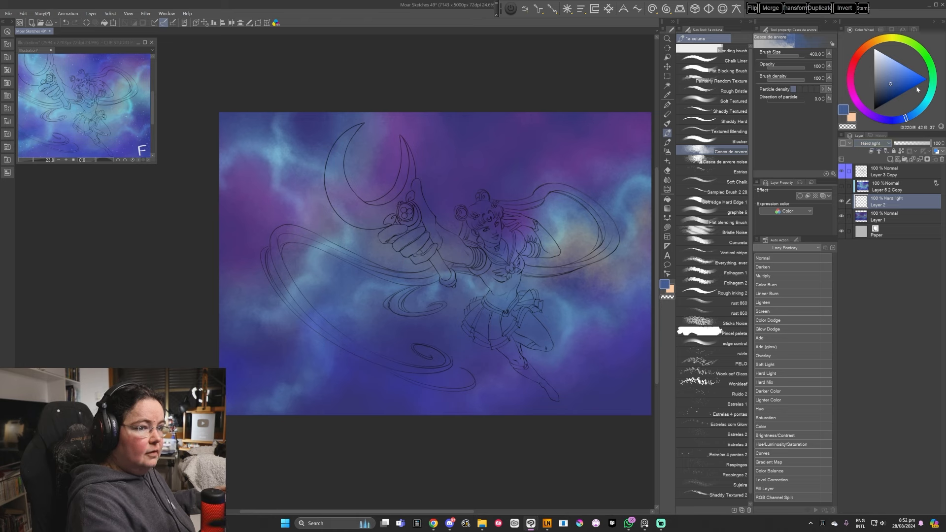
Paint broad light cyan glows over the brightest clouds on the Hard light layer with the brush at size 1000
click(923, 105)
click(896, 69)
drag(895, 71, 894, 68)
key(bracketright)
key(bracketright)
key(bracketright)
key(bracketright)
key(bracketright)
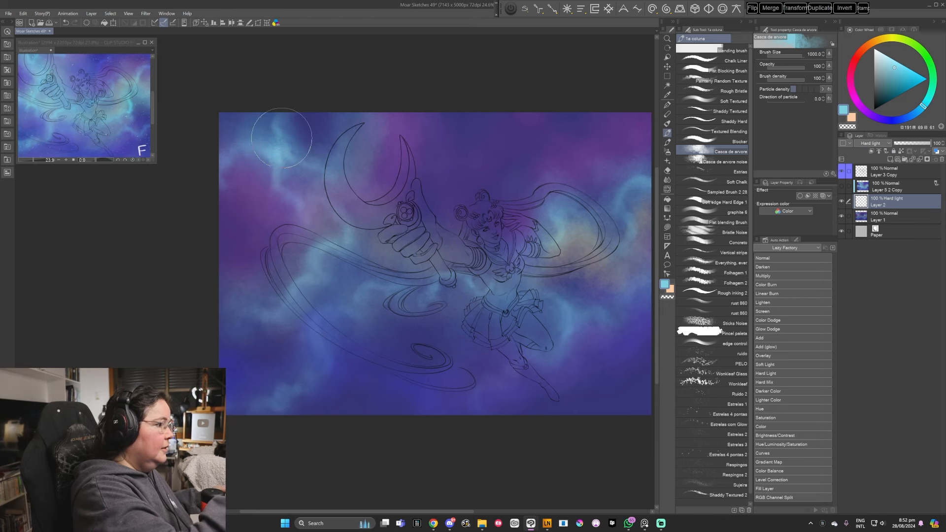
click(881, 40)
click(925, 103)
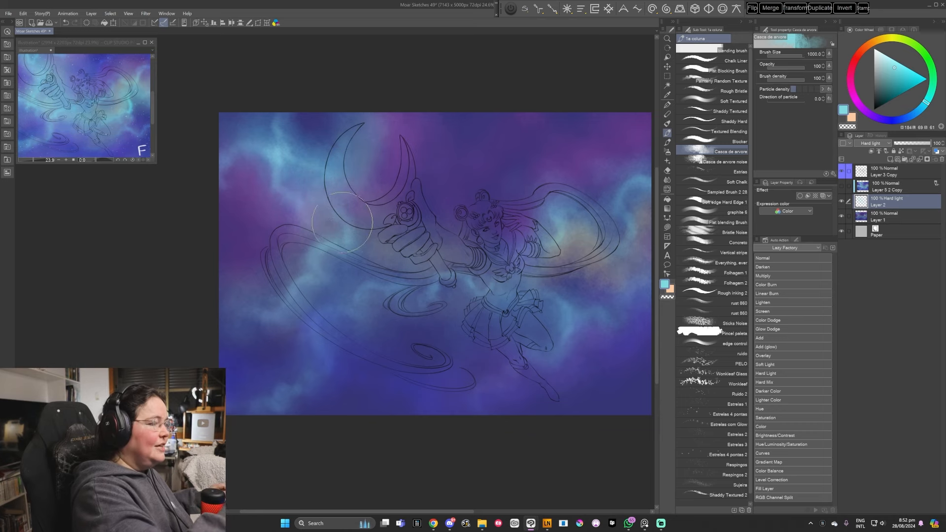
drag(537, 374, 506, 366)
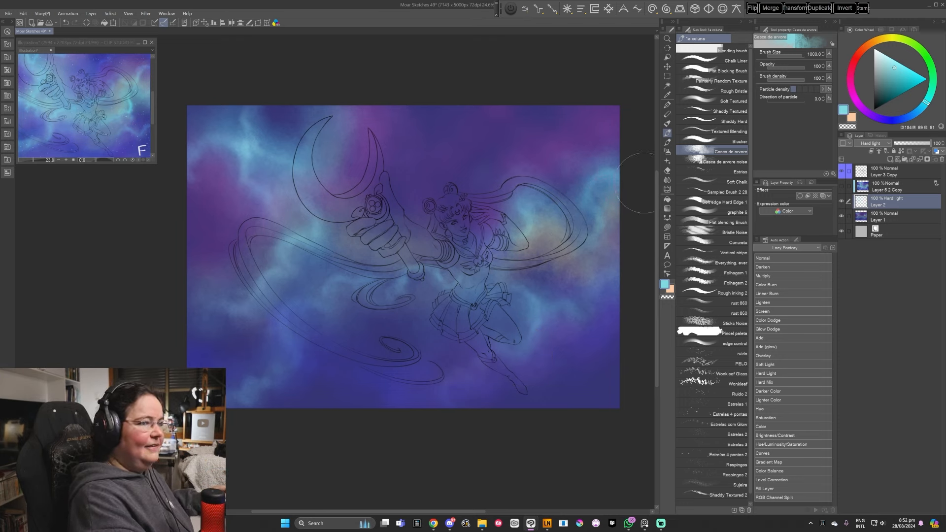
Try a yellow and then a saturated cyan as the painting colour, with the brush at size 800
click(888, 39)
key([)
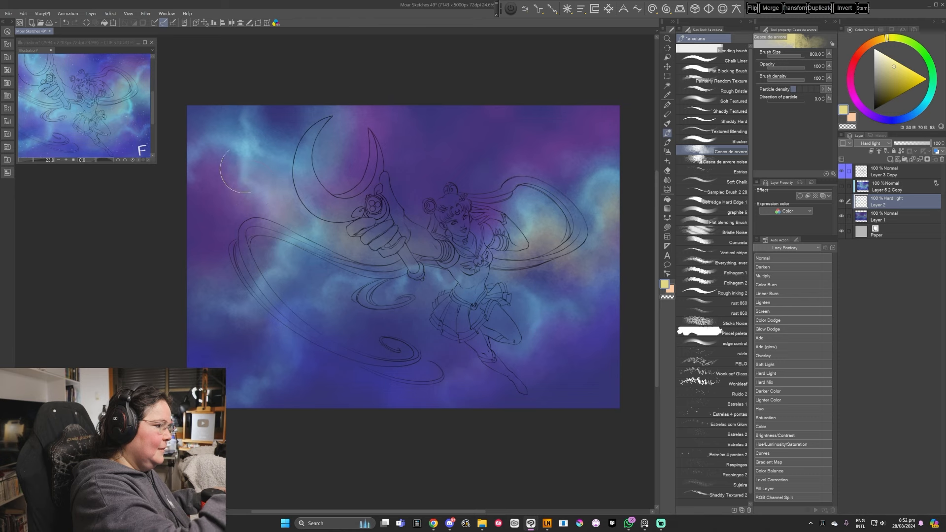
click(911, 69)
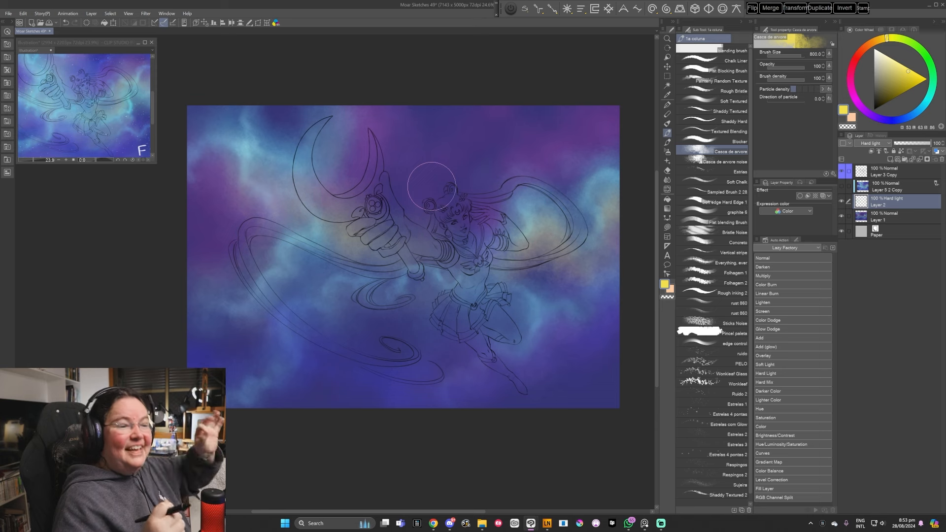
click(926, 100)
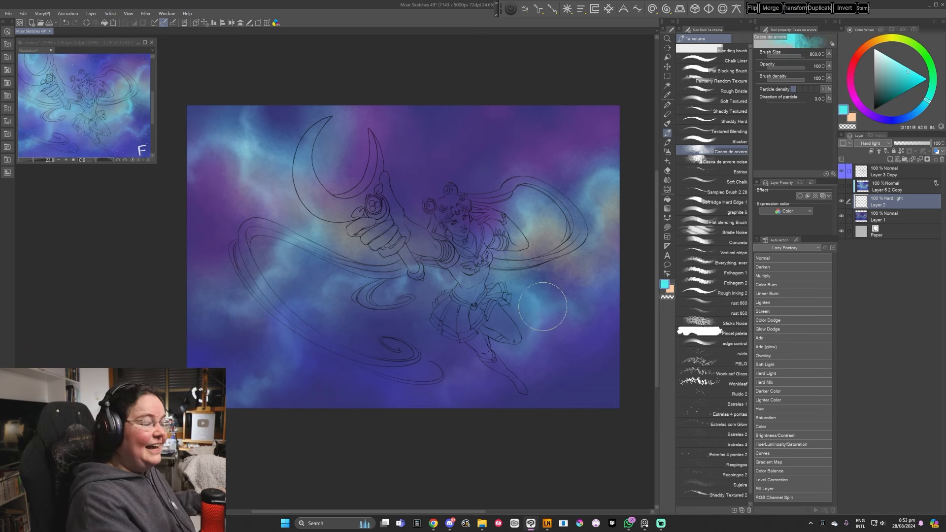
mouse_move(497, 370)
mouse_down()
mouse_move(538, 361)
mouse_move(517, 357)
mouse_up()
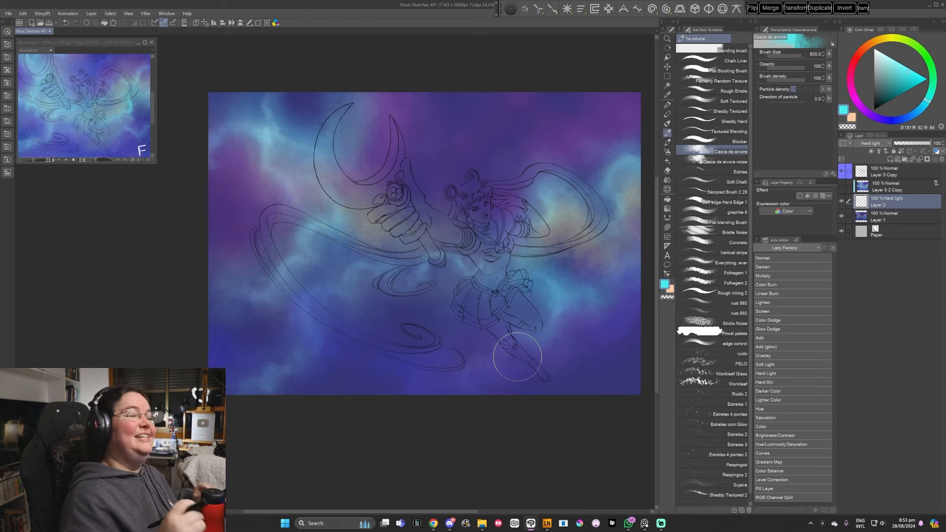
Reduce the brush to size 700 and try light teal and green before choosing a pale yellow as the painting colour
drag(932, 102, 930, 95)
click(898, 66)
key([)
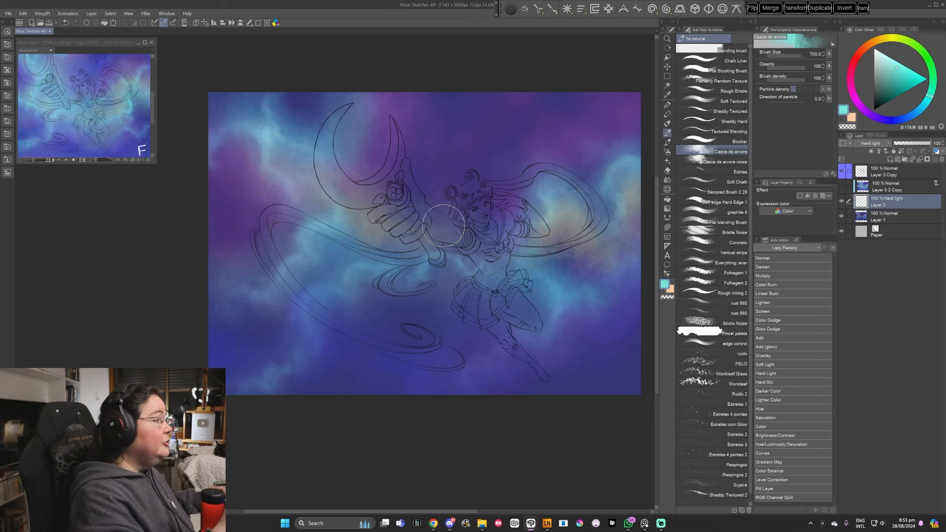
click(904, 43)
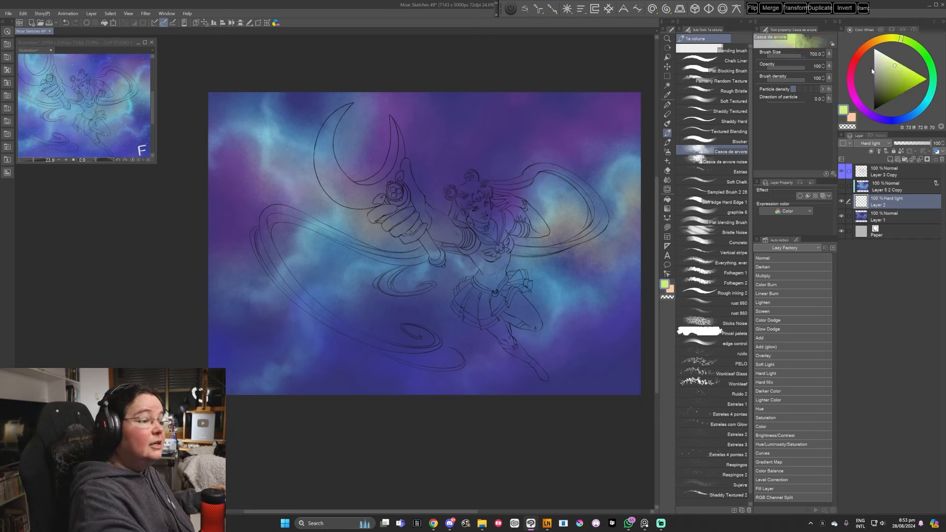
click(895, 39)
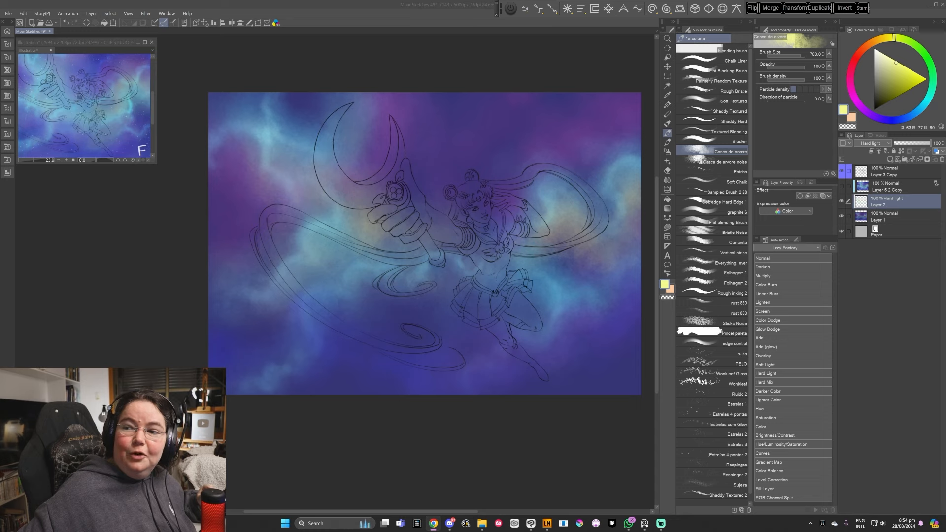
Create a new canvas from the copied landscape image with the hillside staircase
click(8, 13)
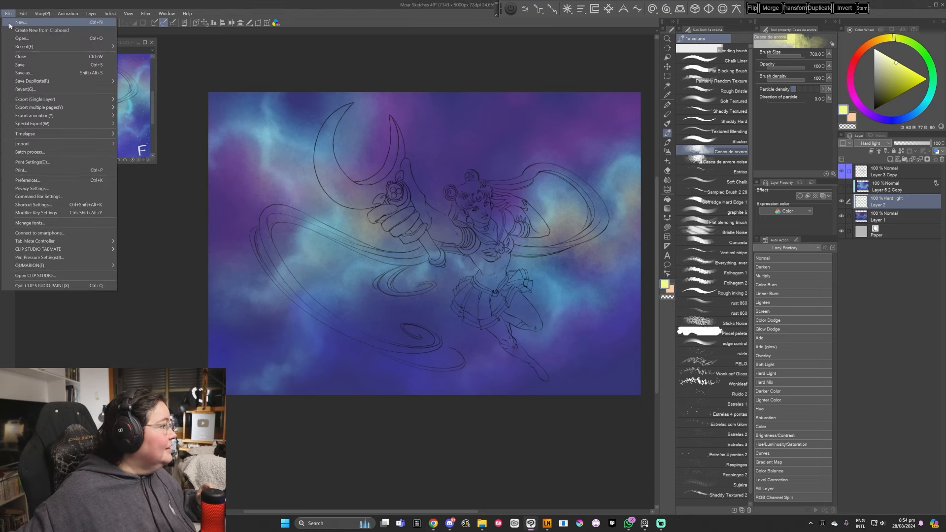
click(9, 29)
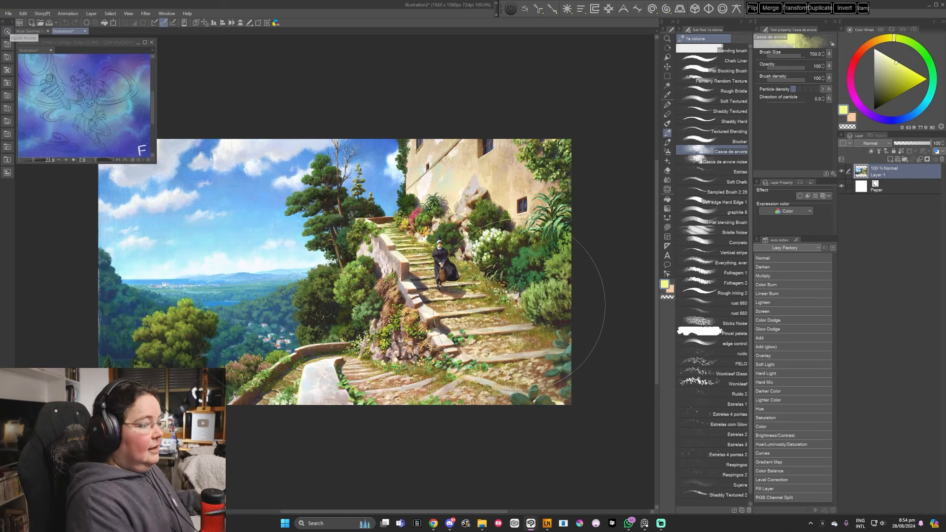
scroll(508, 315, up, 3)
drag(509, 316, 646, 315)
drag(492, 288, 530, 300)
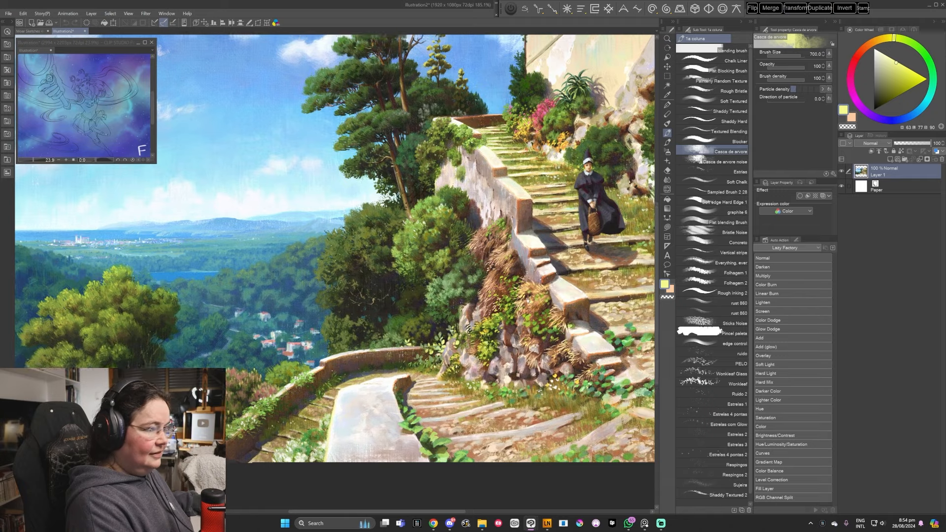
Choose the Hard pencil brush for painting on the landscape image
click(666, 143)
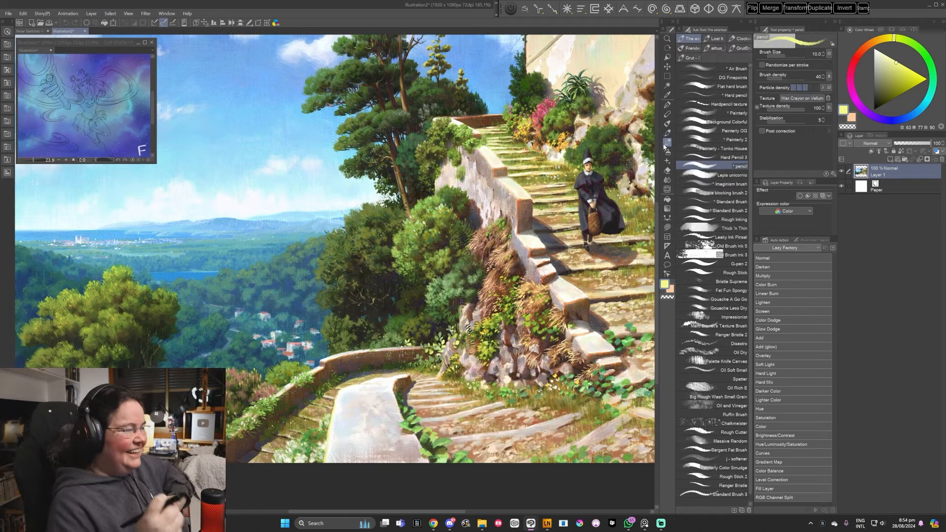
drag(458, 327, 504, 331)
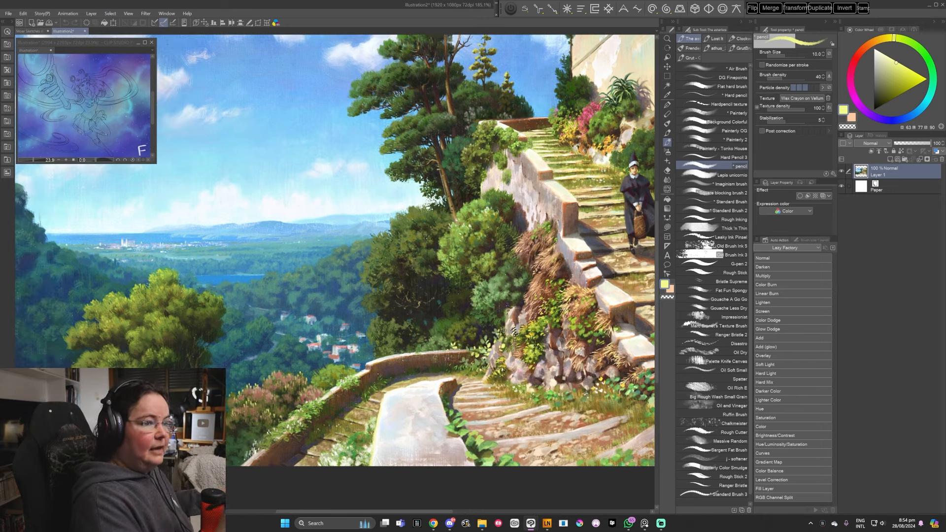
click(715, 87)
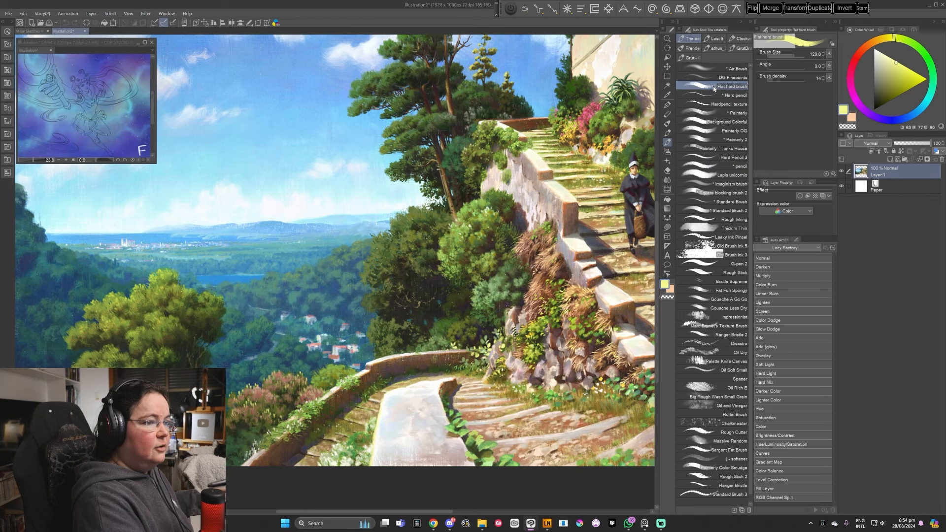
click(717, 95)
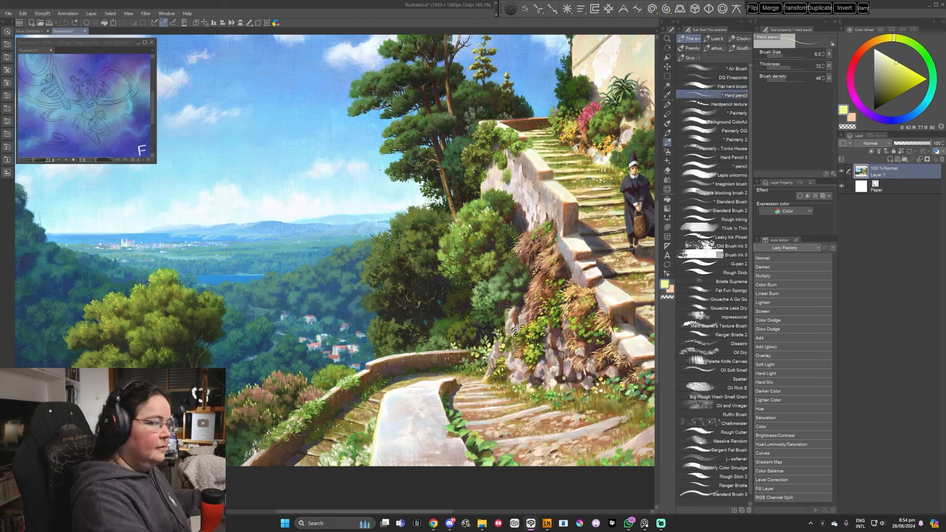
Set the Hard pencil brush size to 60 and undo the test strokes in the sky
key(bracketright)
key(bracketright)
key(bracketright)
key(bracketright)
key(bracketright)
key(bracketright)
key(bracketright)
key(bracketright)
key(bracketright)
mouse_move(338, 176)
mouse_down()
mouse_move(368, 182)
mouse_move(356, 159)
mouse_move(352, 190)
mouse_move(378, 169)
mouse_up()
key(ctrl+z)
key(bracketright)
key(bracketright)
key(bracketright)
key(ctrl+z)
Sample olive, dark and mid greens from the shrubs and the tall pine, and paint them as a row of swatches in the sky
drag(467, 265, 533, 281)
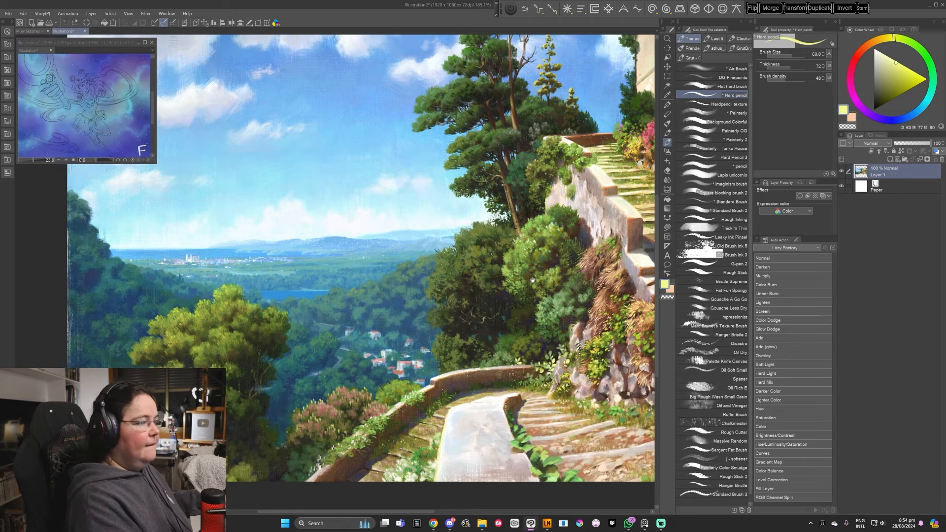
drag(473, 254, 461, 255)
alt+click(466, 228)
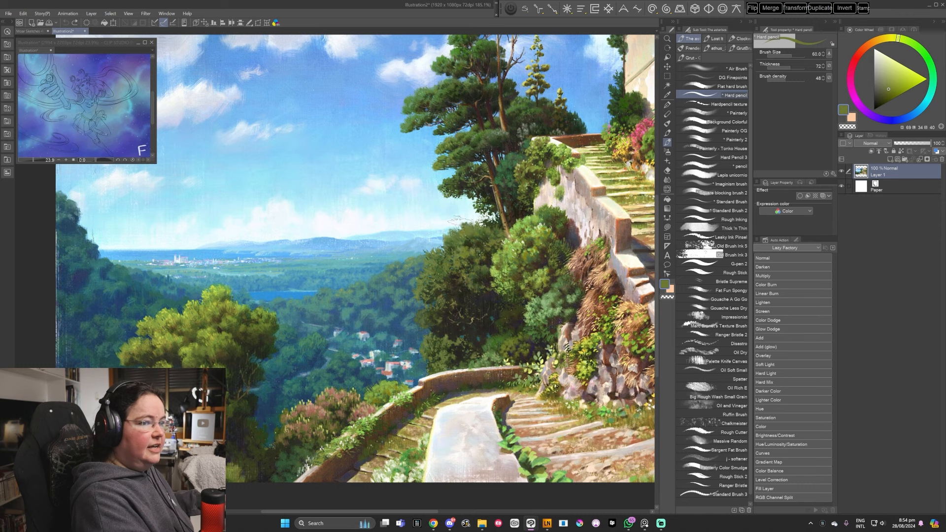
mouse_move(321, 129)
mouse_down()
mouse_move(351, 144)
mouse_move(425, 92)
mouse_move(373, 138)
mouse_move(390, 154)
mouse_up()
alt+click(474, 232)
alt+click(425, 92)
alt+click(418, 121)
key(ctrl+z)
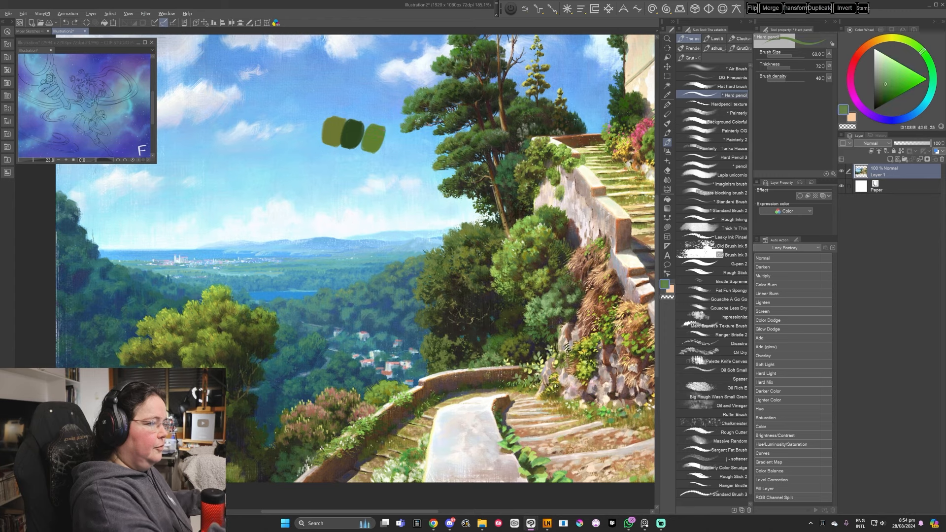
alt+click(416, 120)
mouse_move(379, 138)
mouse_down()
mouse_move(389, 153)
mouse_move(394, 133)
mouse_move(411, 155)
mouse_up()
alt+click(447, 183)
Sample the light and yellowish greens of the sunlit foreground tree and paint two swatches beside the green row
drag(318, 278, 384, 211)
alt+click(282, 217)
drag(282, 217, 276, 283)
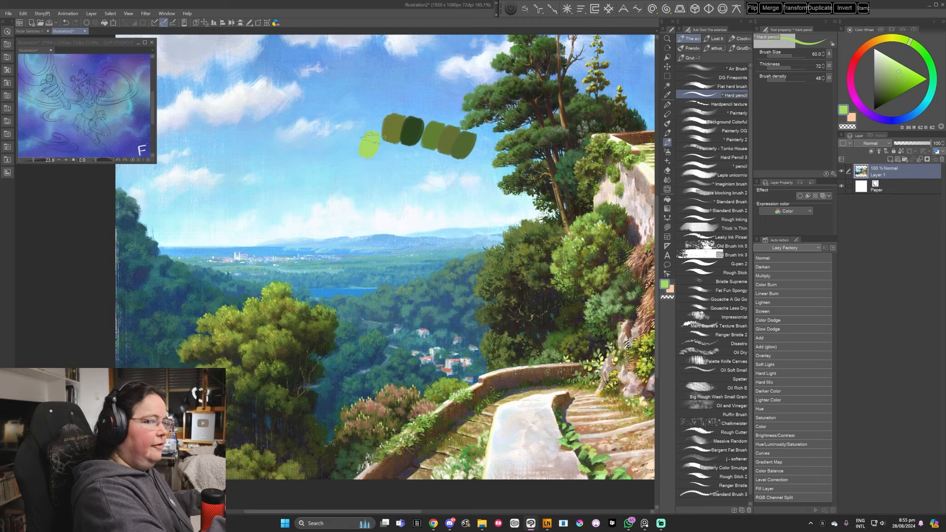
alt+click(275, 300)
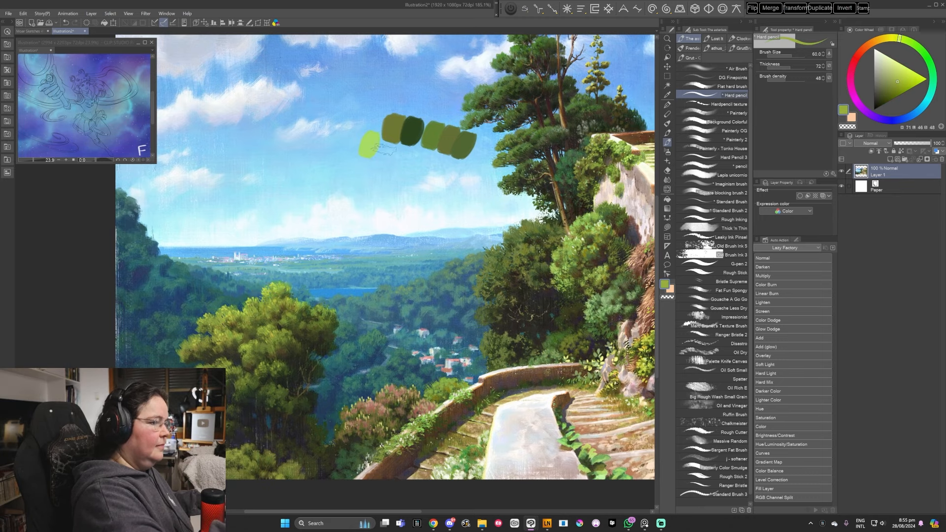
drag(386, 147, 381, 162)
Sample blues and muted blue-greens from the distant hills and paint them as two rows of swatches below the green ones
drag(424, 203, 423, 197)
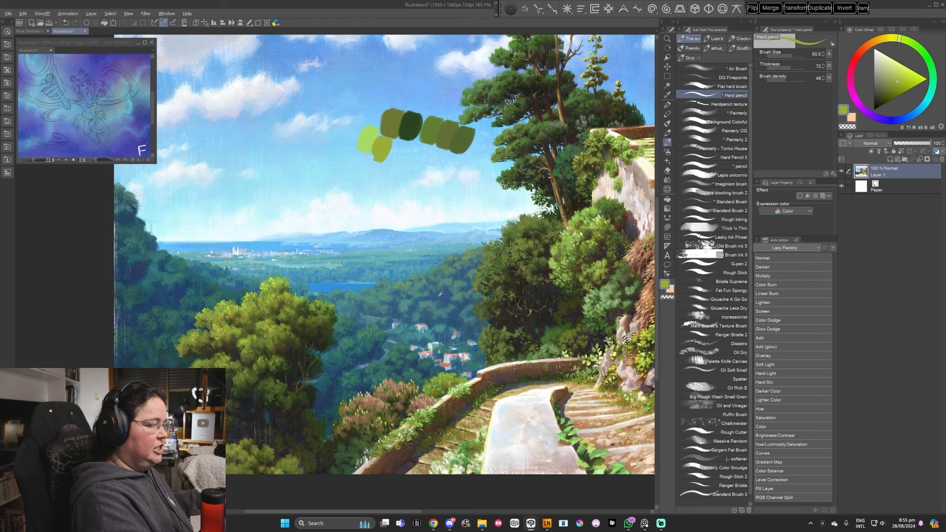
alt+click(441, 292)
mouse_move(406, 165)
mouse_down()
mouse_move(415, 183)
mouse_move(434, 177)
mouse_move(427, 167)
mouse_move(426, 183)
mouse_move(462, 161)
mouse_up()
alt+click(450, 277)
alt+click(461, 264)
alt+click(351, 271)
mouse_move(394, 165)
mouse_down()
mouse_move(414, 191)
mouse_move(412, 182)
mouse_move(313, 268)
mouse_move(434, 193)
mouse_up()
alt+click(312, 271)
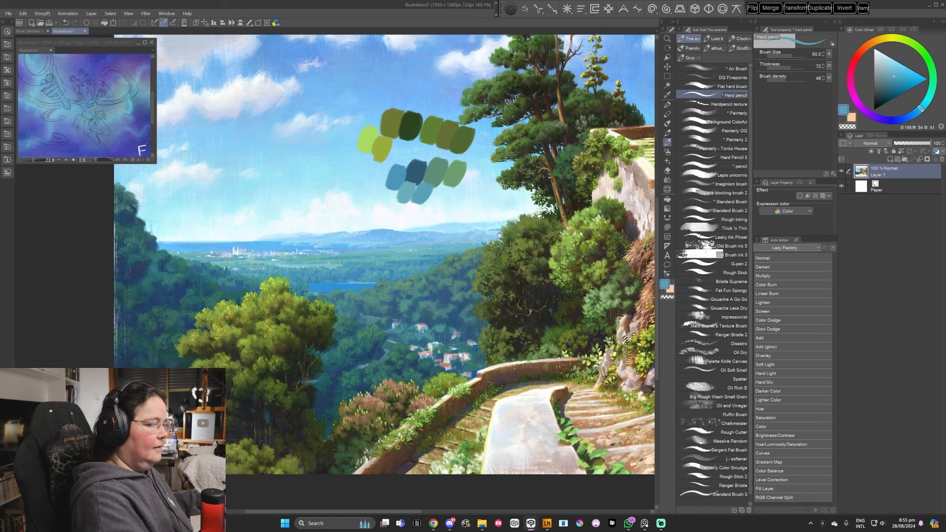
drag(506, 236, 491, 236)
alt+click(453, 252)
drag(434, 190, 430, 199)
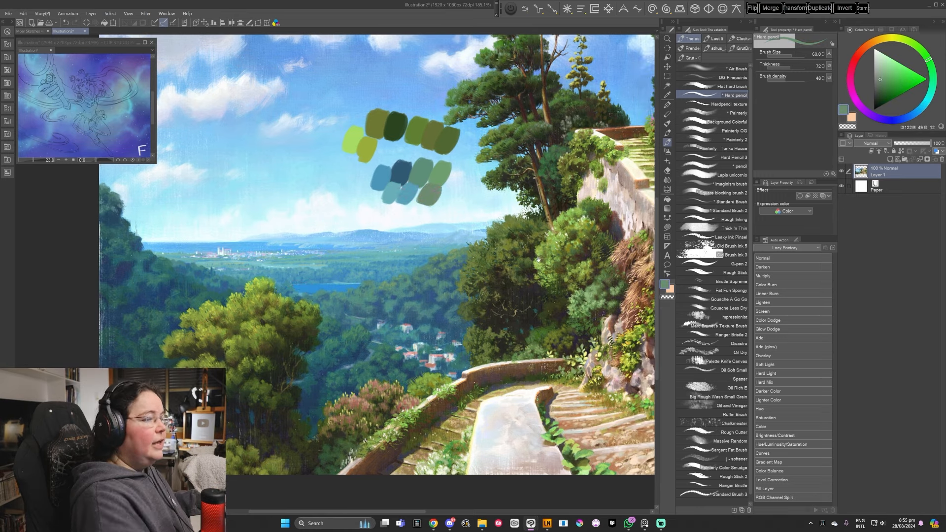
Sample dark greens from the tall pine and paint one swatch at the end of the green row and a separate one above it
drag(538, 259, 442, 272)
drag(614, 299, 588, 342)
drag(500, 354, 597, 364)
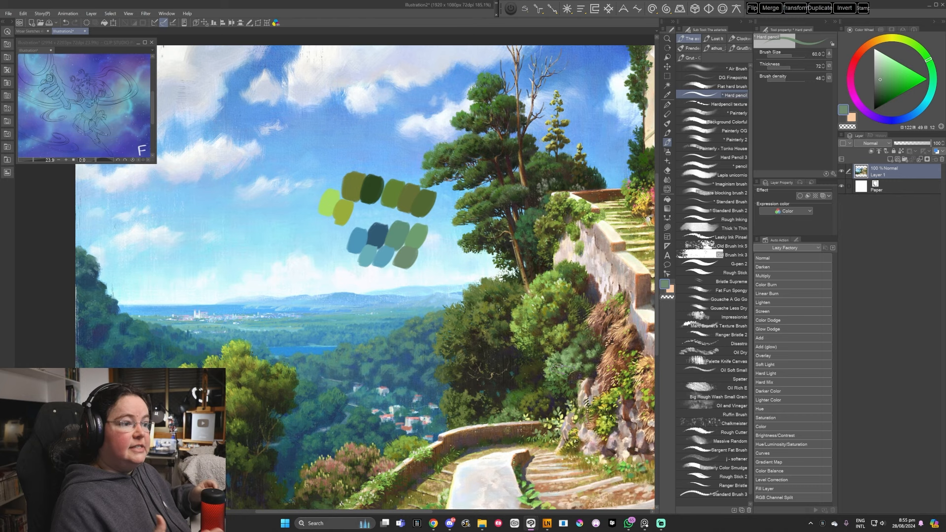
alt+click(512, 103)
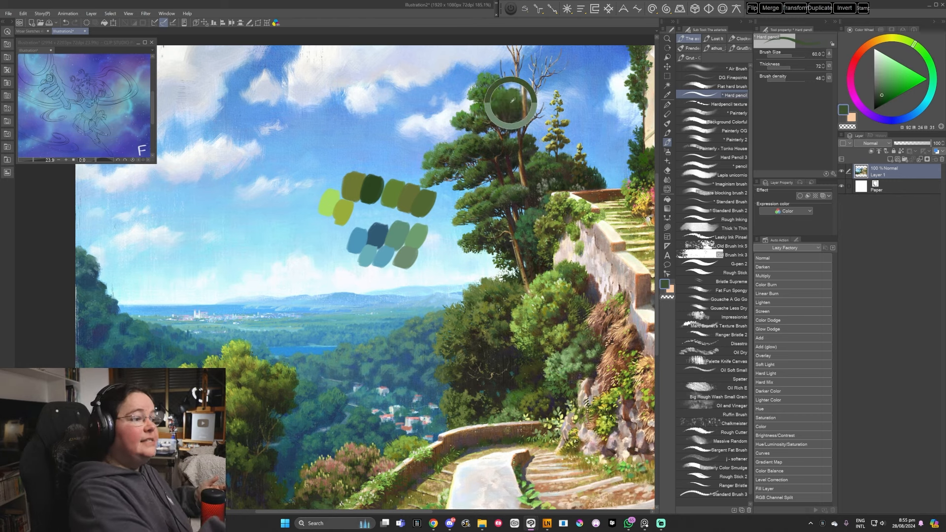
mouse_move(432, 197)
mouse_down()
mouse_move(444, 209)
mouse_move(448, 202)
mouse_up()
alt+click(469, 170)
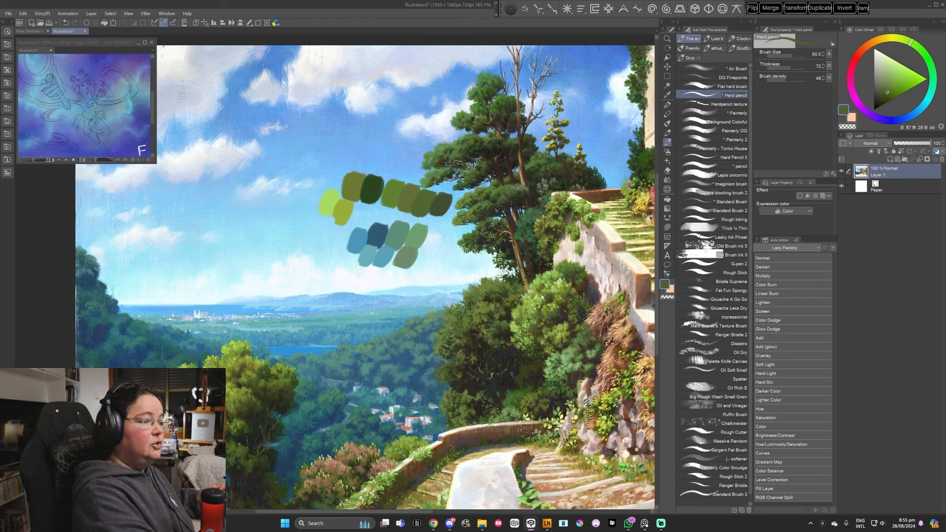
alt+click(446, 154)
alt+click(445, 152)
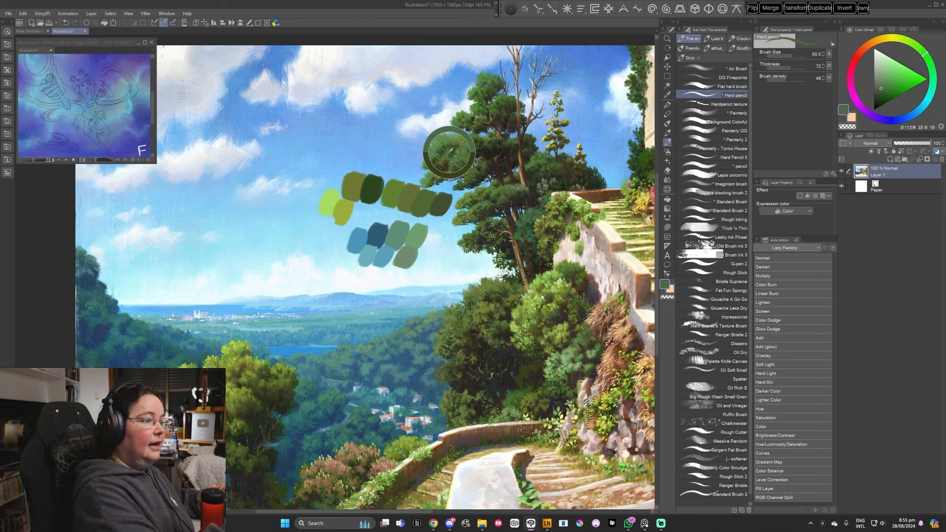
drag(389, 153, 404, 141)
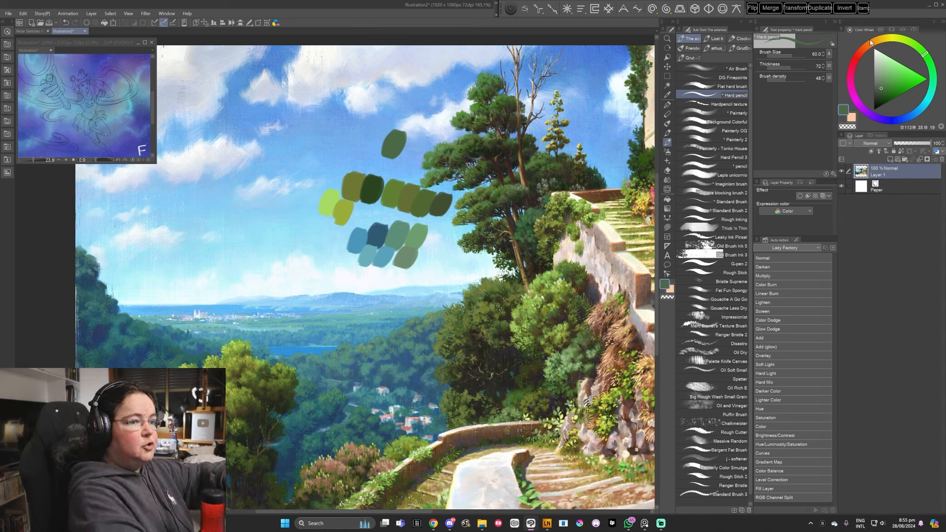
Resample the green swatches one after another to compare their hues on the colour wheel
alt+click(353, 181)
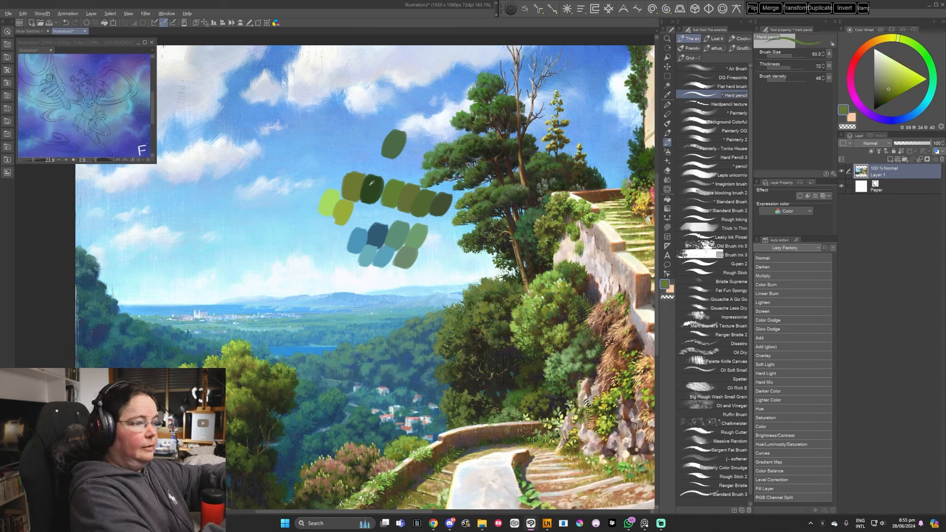
alt+click(354, 186)
alt+click(342, 211)
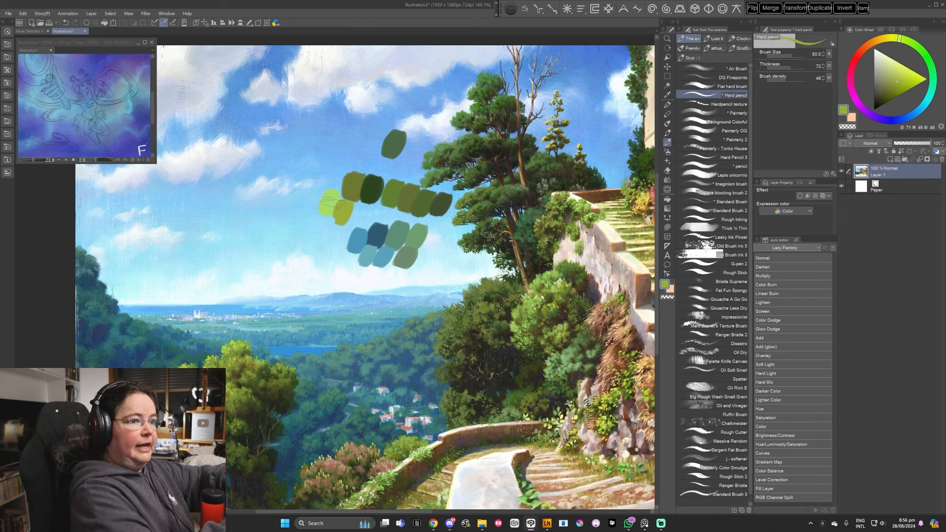
alt+click(379, 190)
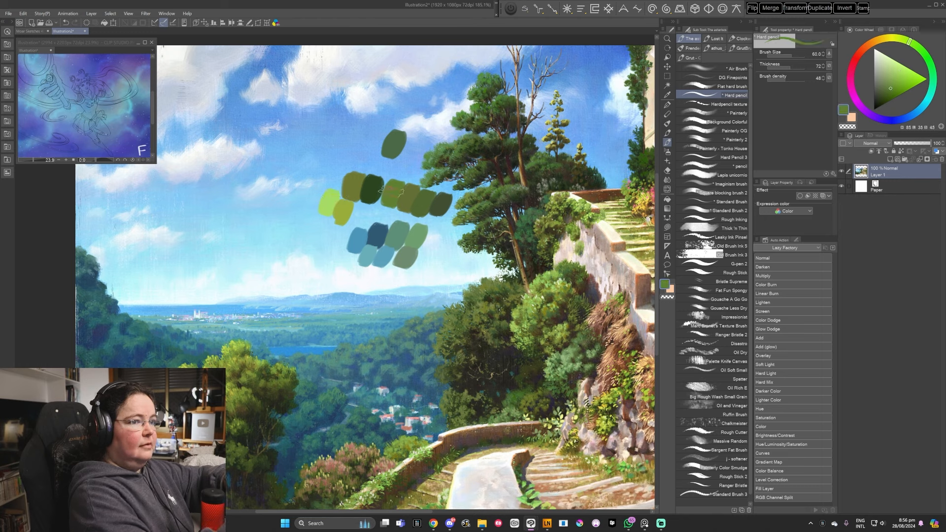
alt+click(411, 195)
alt+click(424, 200)
alt+click(442, 204)
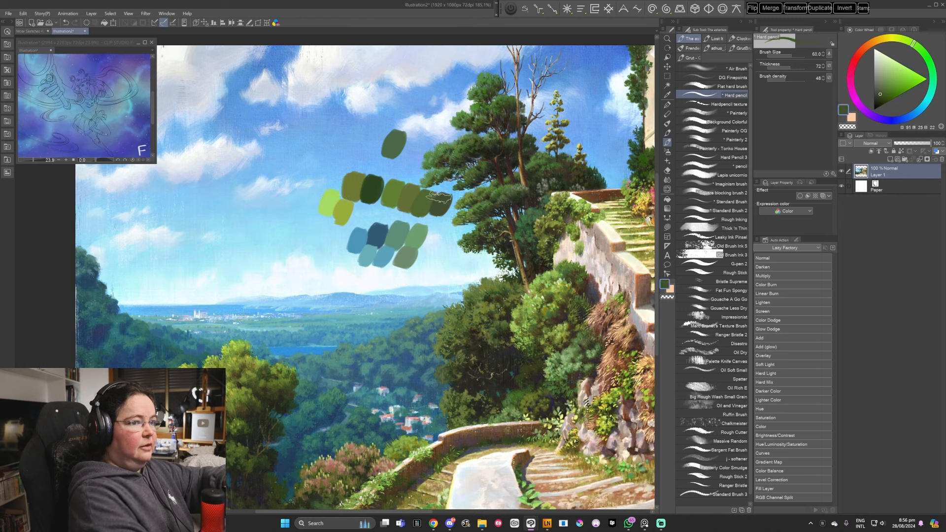
alt+click(392, 141)
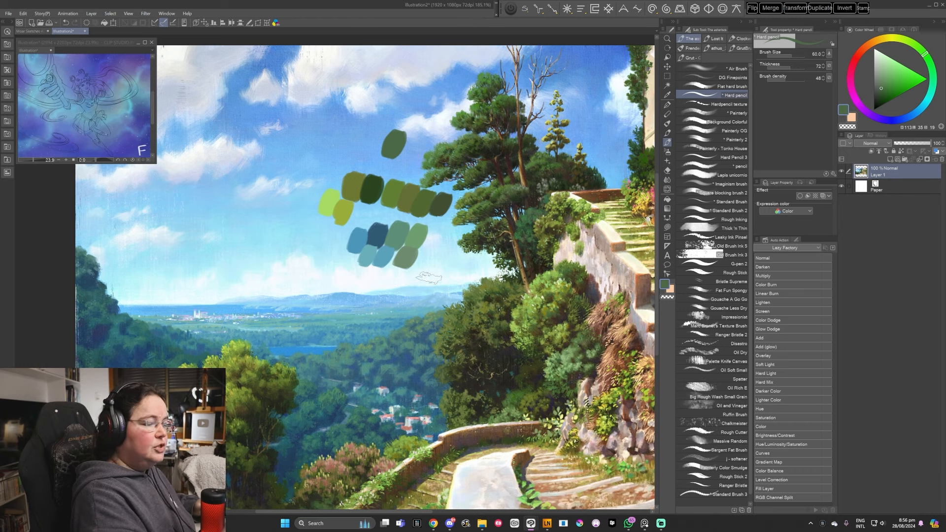
Resample the blue and blue-green swatches to compare their hues, and draw a small arrow mark beside their upper row
alt+click(360, 234)
alt+click(376, 229)
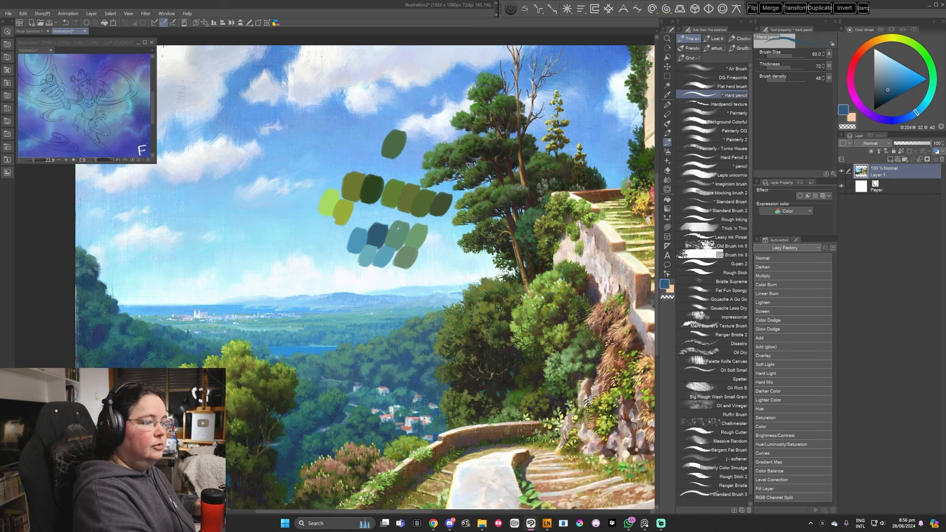
alt+click(402, 229)
alt+click(419, 234)
mouse_move(453, 239)
mouse_down()
mouse_move(432, 241)
mouse_move(443, 249)
mouse_up()
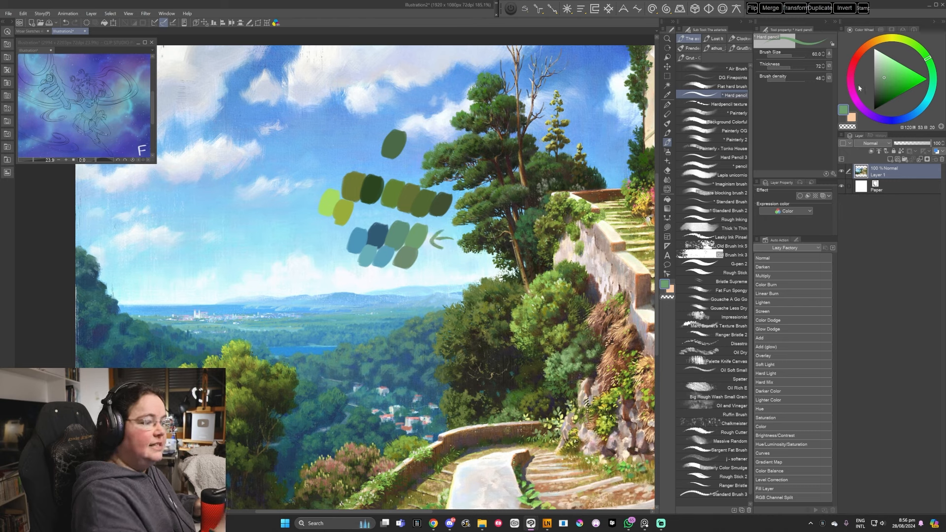
alt+click(395, 254)
alt+click(383, 254)
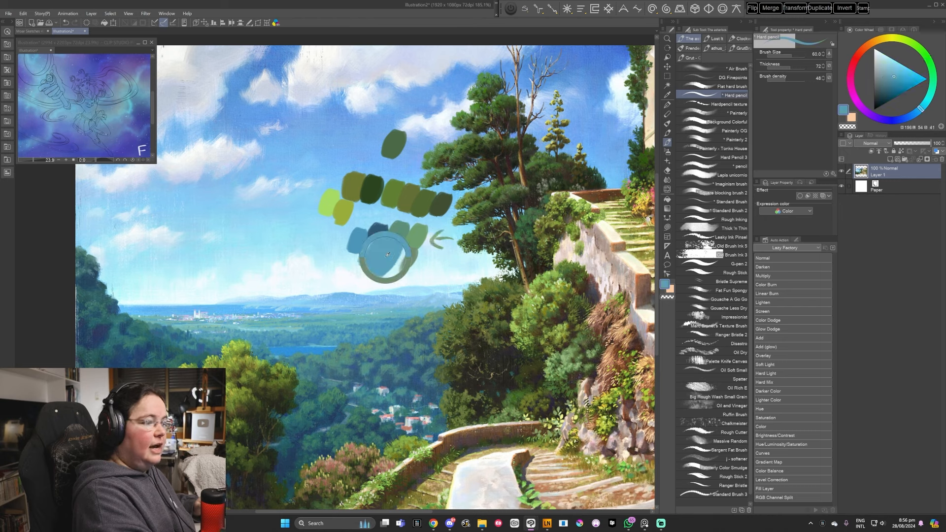
Resample two of the blue swatches, shift the hue to green, and draw a small arrow beside the lower swatch row
alt+click(372, 253)
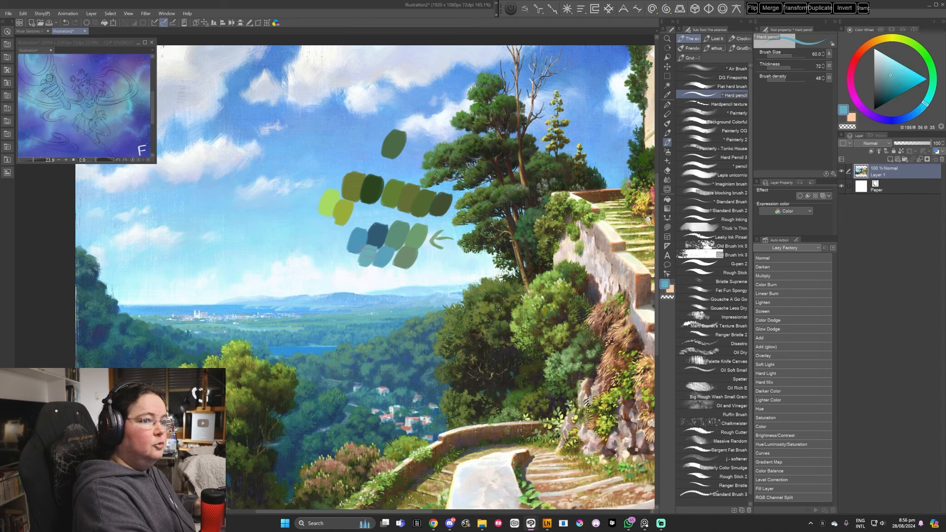
alt+click(371, 240)
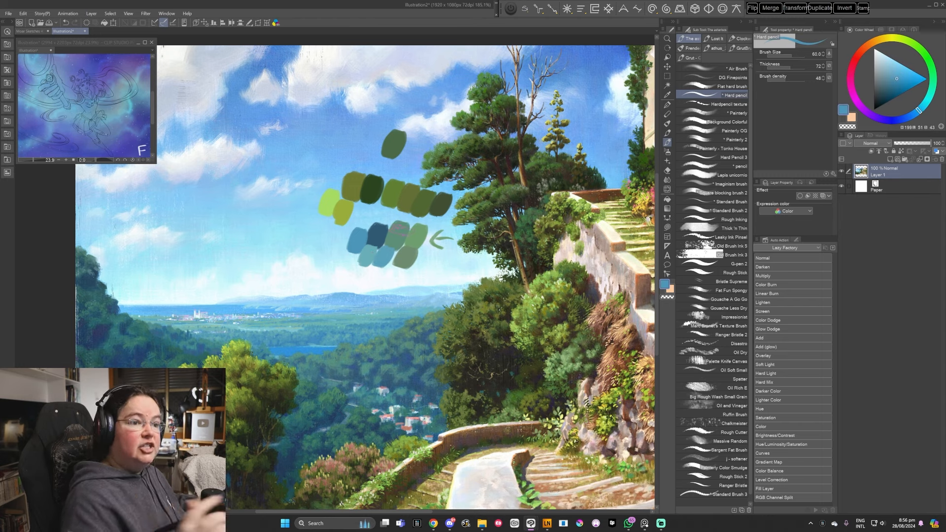
mouse_move(918, 47)
mouse_down()
mouse_move(928, 61)
mouse_move(914, 46)
mouse_up()
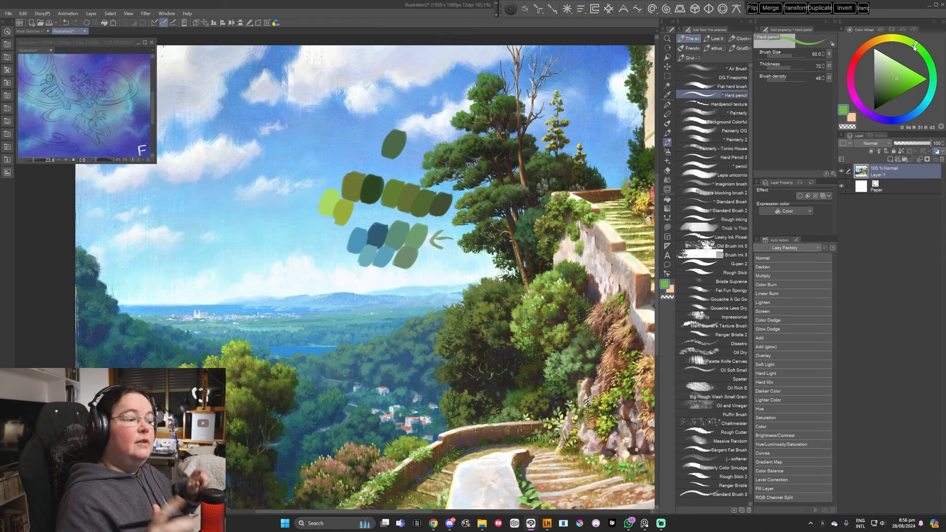
drag(427, 274, 457, 263)
drag(438, 260, 465, 258)
Paint a saturated green swatch beside the separate dark green one, darken it slightly, and draw an arrow pointing at it
click(895, 38)
drag(895, 39, 909, 43)
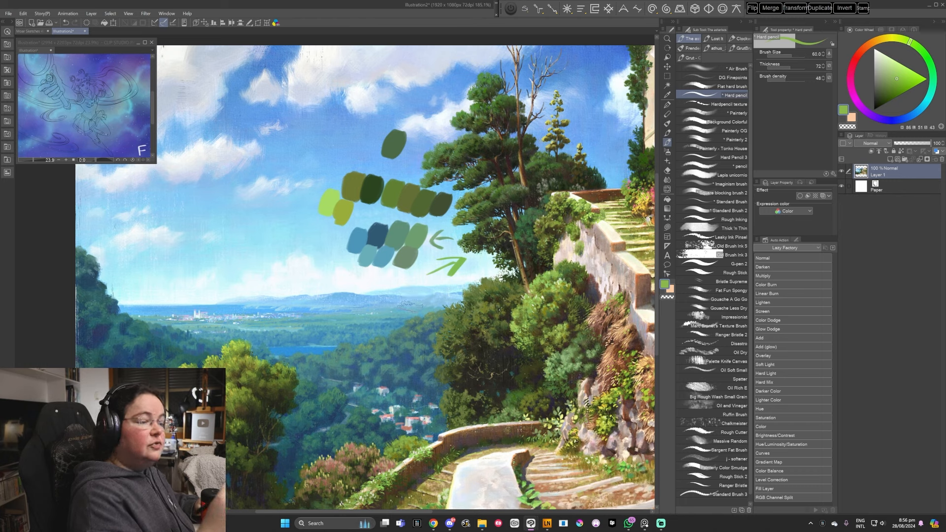
click(931, 99)
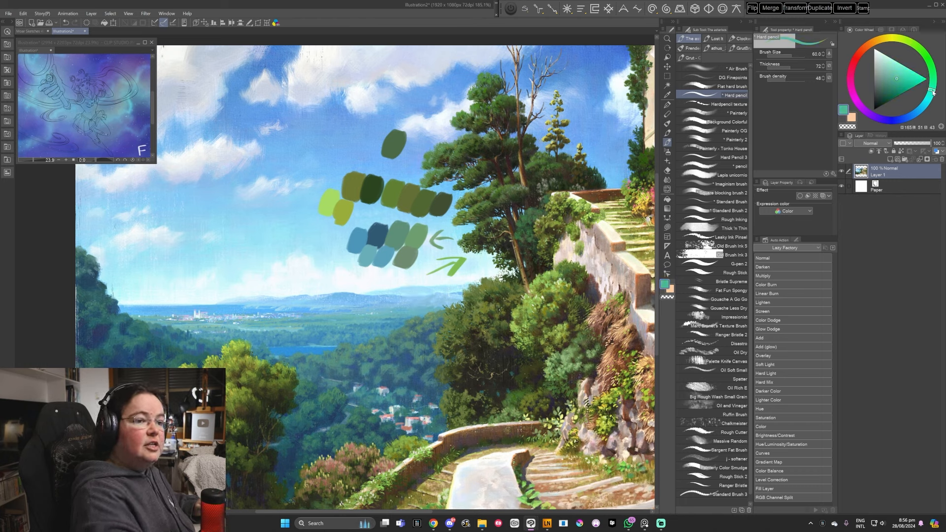
drag(897, 78, 908, 75)
drag(355, 133, 362, 153)
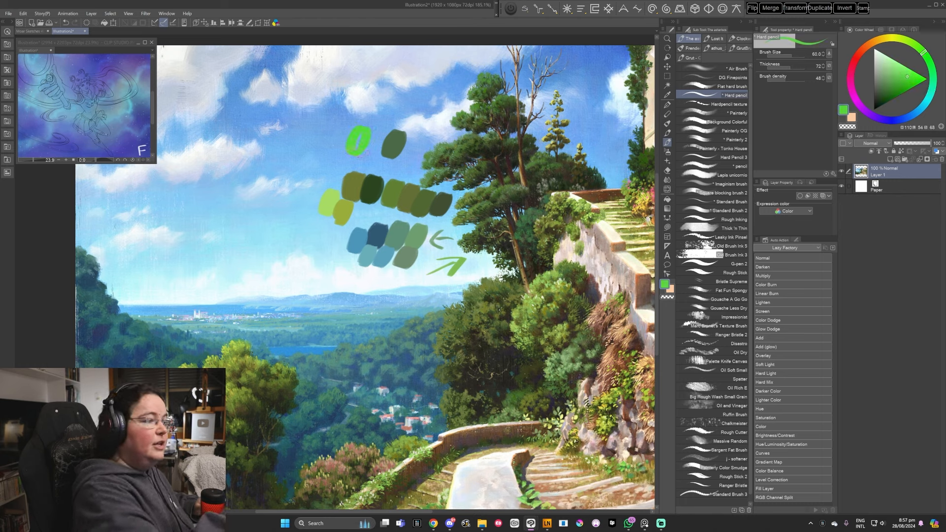
click(908, 85)
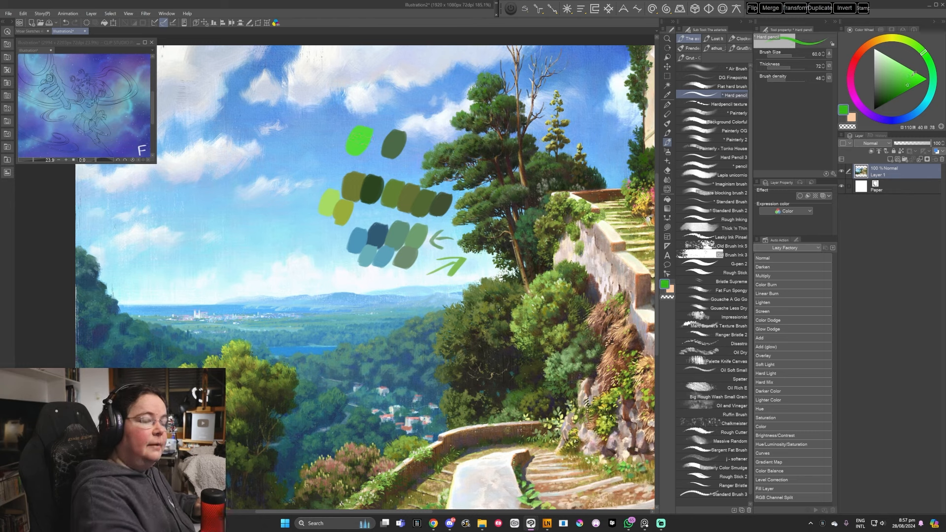
drag(358, 131, 359, 146)
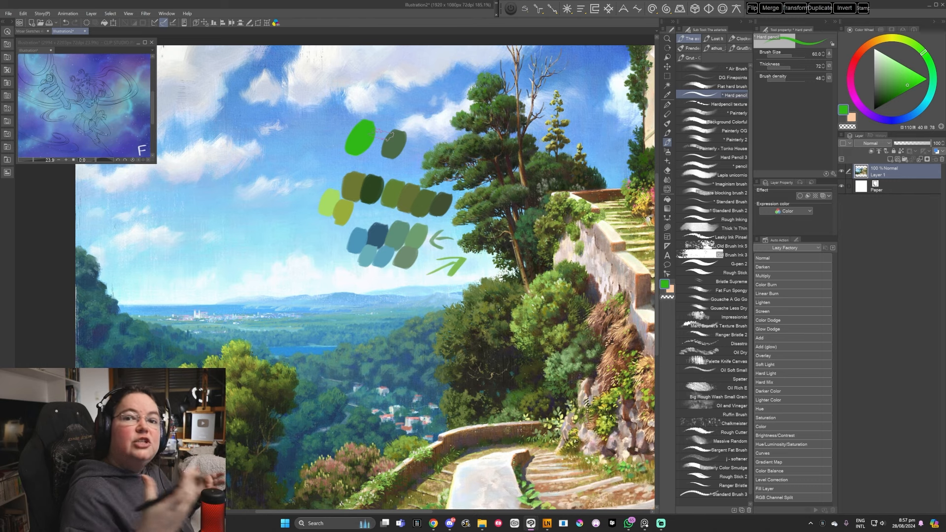
drag(313, 142, 317, 162)
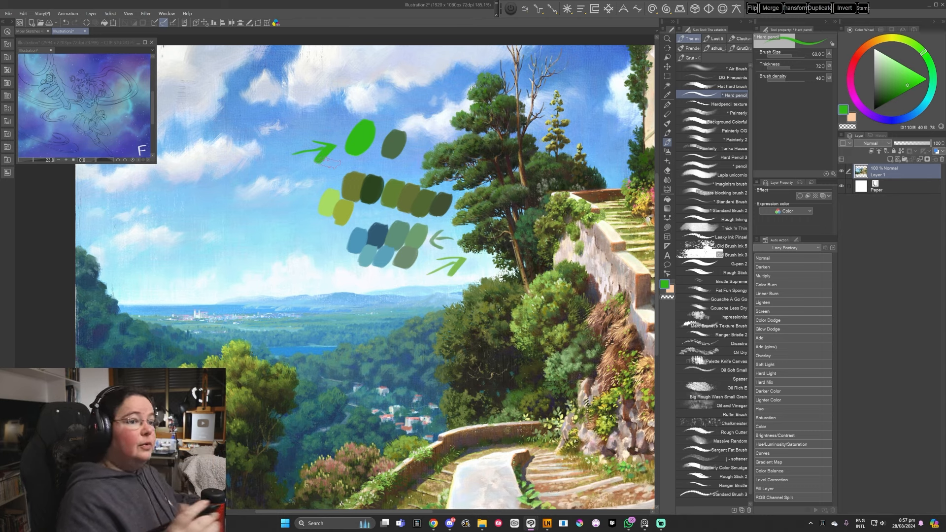
Add variation swatches: a muted green above the vivid one, teals below the blue rows, and a yellow-green above the green row
click(882, 86)
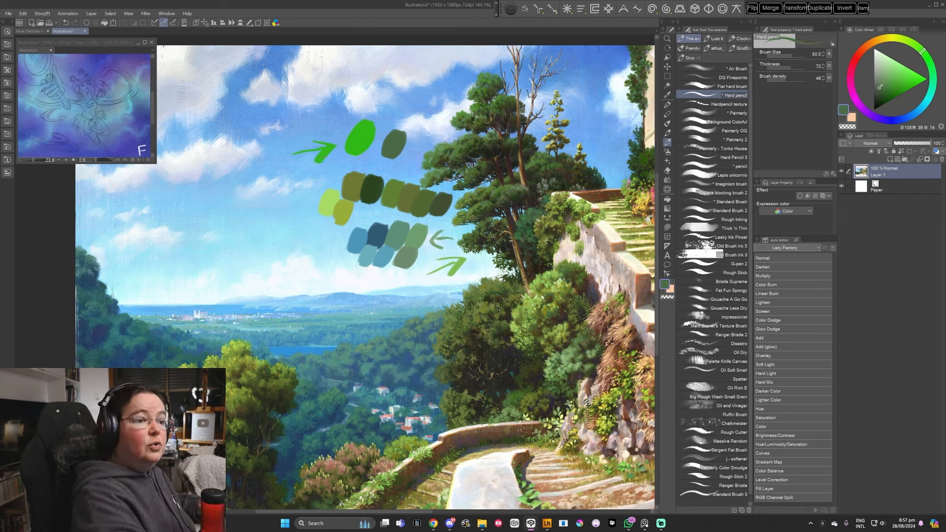
mouse_move(379, 112)
mouse_down()
mouse_move(375, 120)
mouse_move(387, 107)
mouse_up()
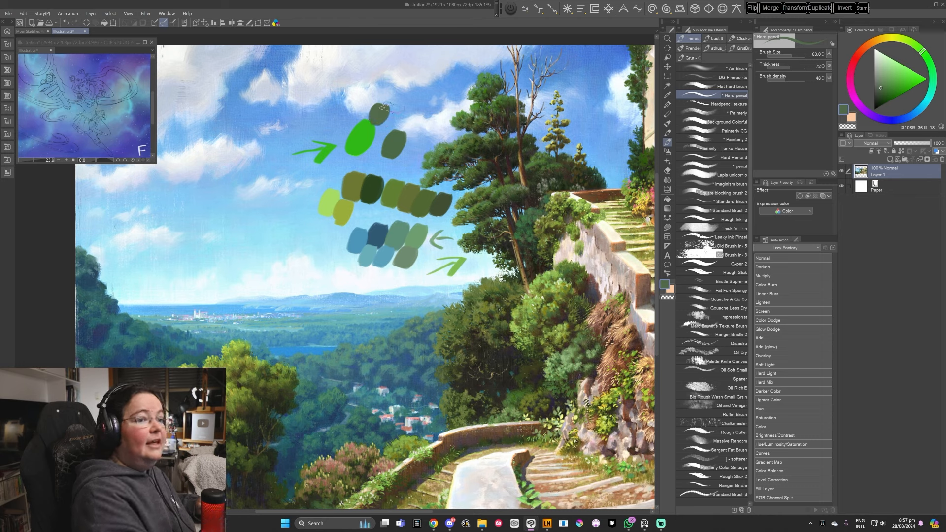
drag(929, 58, 933, 84)
click(897, 86)
mouse_move(437, 254)
mouse_down()
mouse_move(419, 257)
mouse_move(411, 273)
mouse_move(433, 268)
mouse_move(407, 283)
mouse_up()
click(930, 91)
click(910, 42)
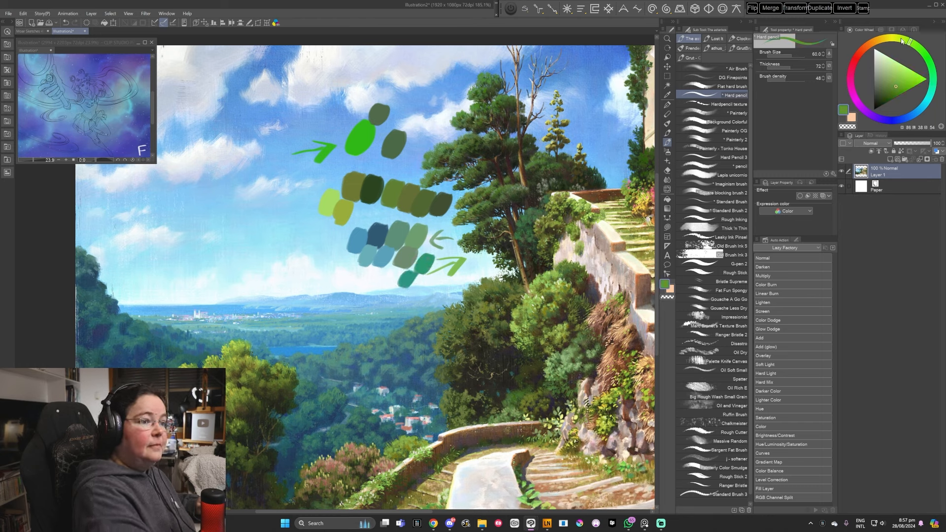
drag(397, 167, 386, 176)
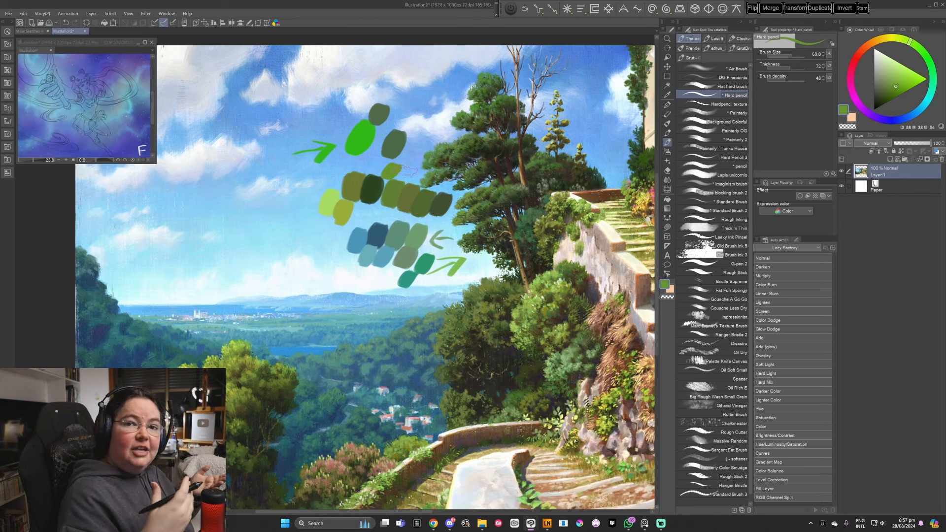
Try a large green circle around all the swatches, undo it, and circle the vivid green swatch with its arrow
click(927, 59)
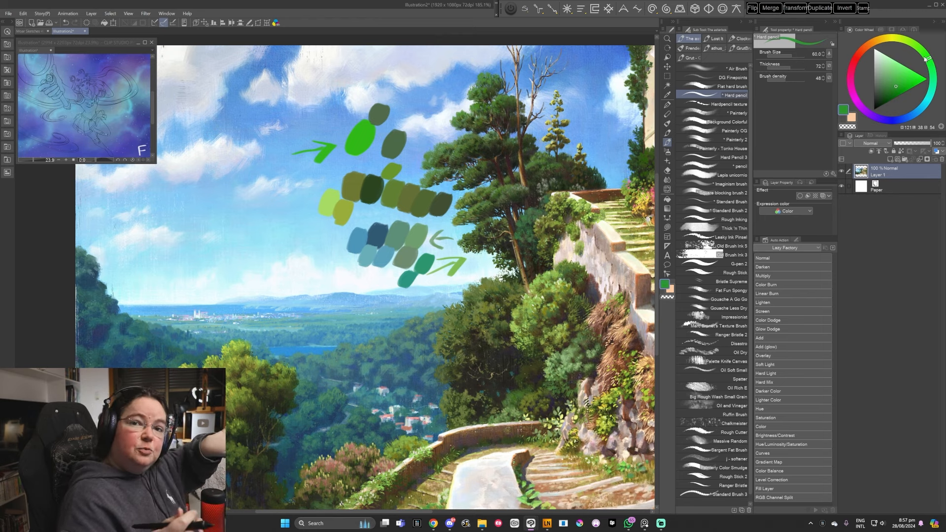
mouse_move(440, 112)
mouse_down()
mouse_move(340, 111)
mouse_move(486, 190)
mouse_move(352, 99)
mouse_up()
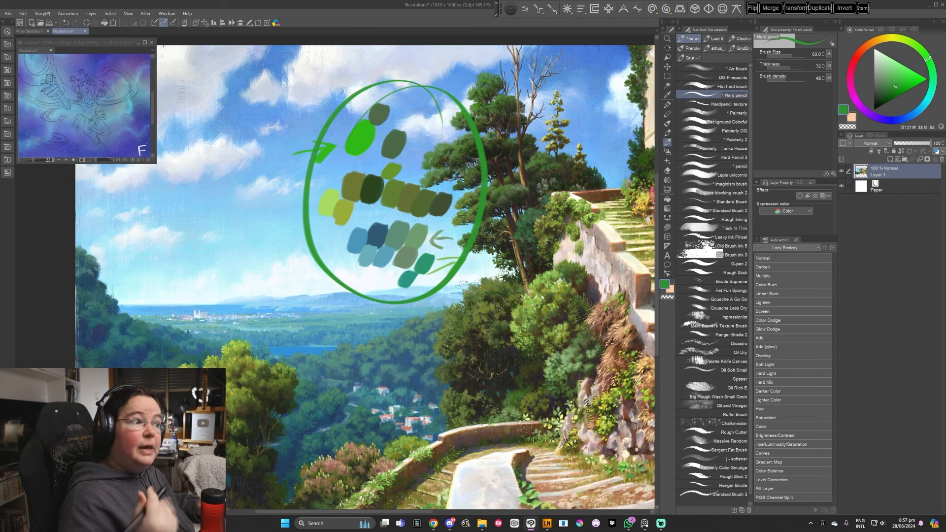
key(ctrl+z)
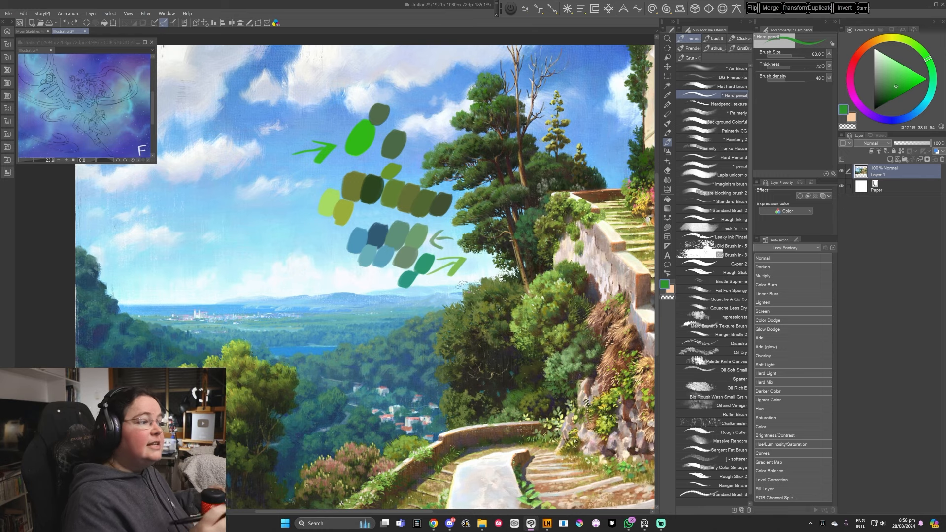
mouse_move(347, 108)
mouse_down()
mouse_move(296, 183)
mouse_move(306, 115)
mouse_up()
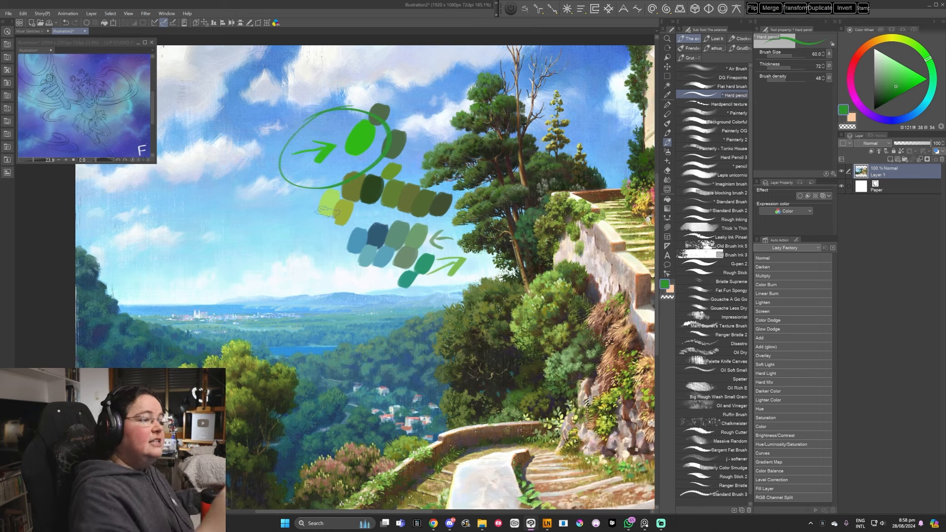
Close the reference landscape without saving its swatches and marks
drag(497, 330, 505, 333)
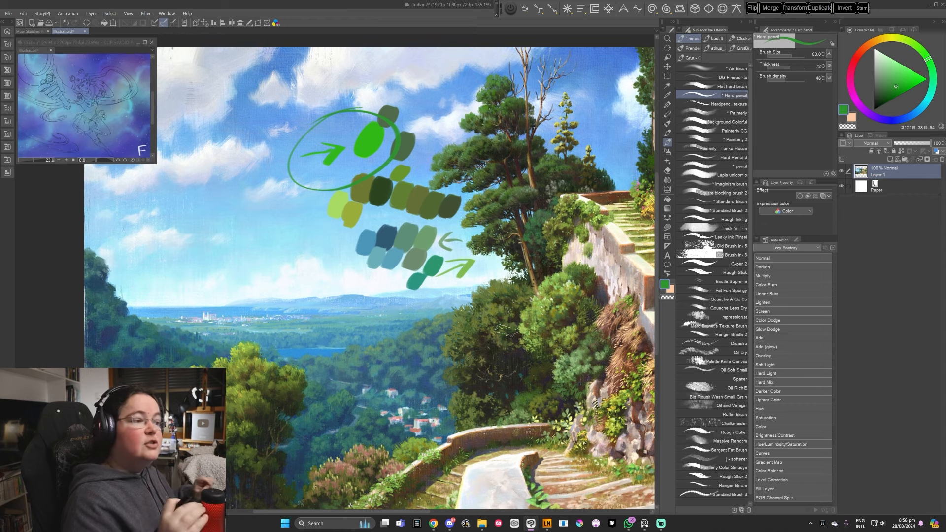
drag(409, 243, 408, 248)
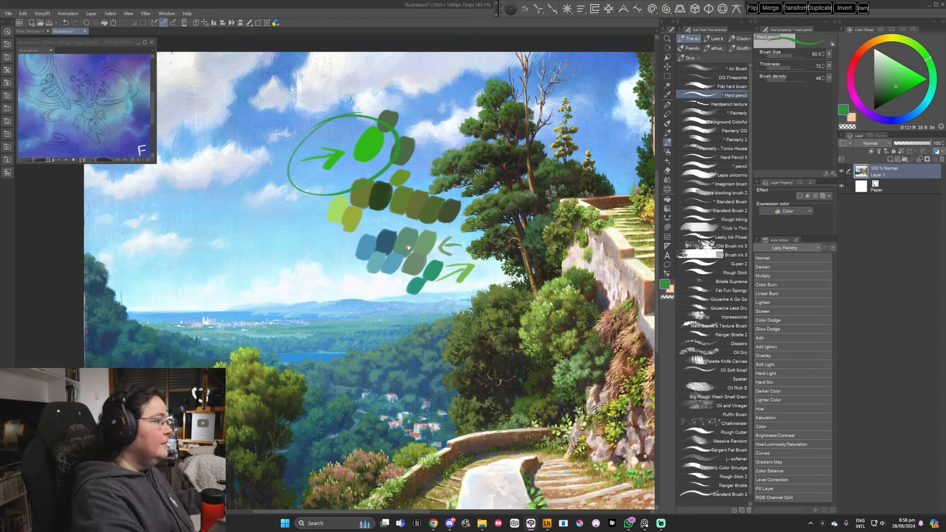
click(86, 31)
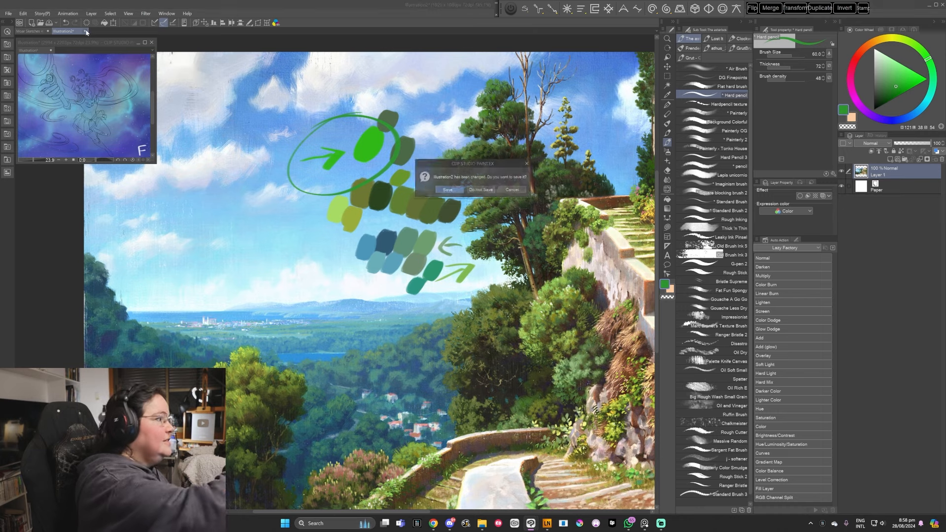
click(481, 190)
Brush pale yellow-green into the nebula around the figure with the Casca de arvore brush on the Hard light layer
click(668, 134)
drag(544, 288, 502, 300)
click(898, 38)
click(895, 71)
drag(511, 351, 521, 349)
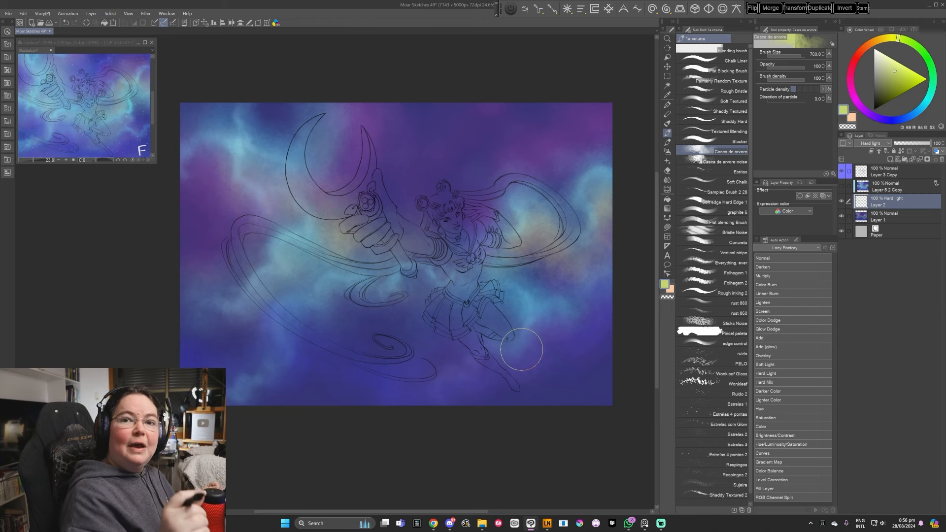
drag(424, 322, 445, 313)
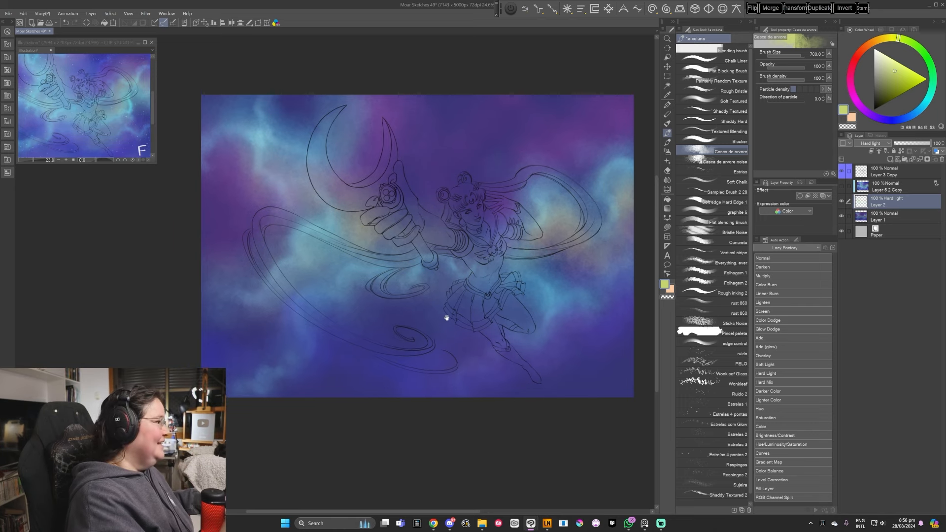
Alternate light cyan and pale yellow to vary the colours of the nebula's glowing clouds
click(924, 103)
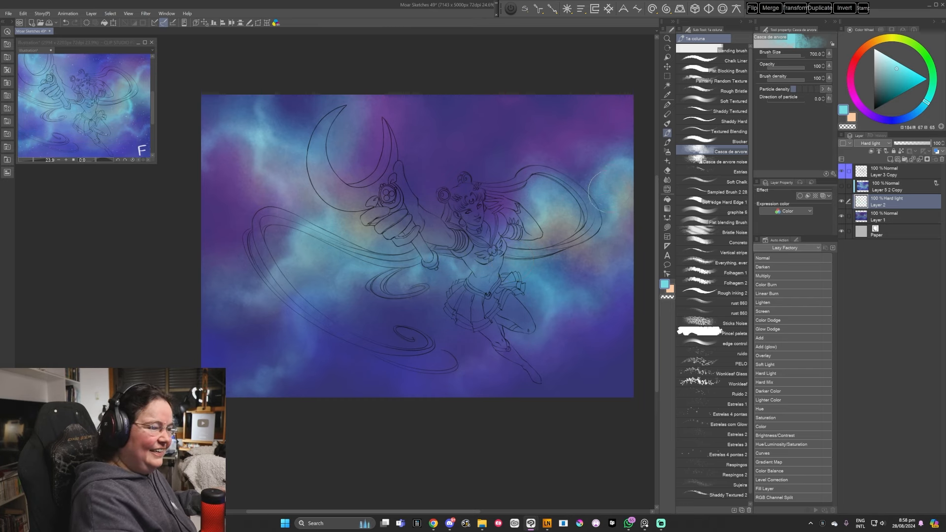
drag(425, 256, 433, 257)
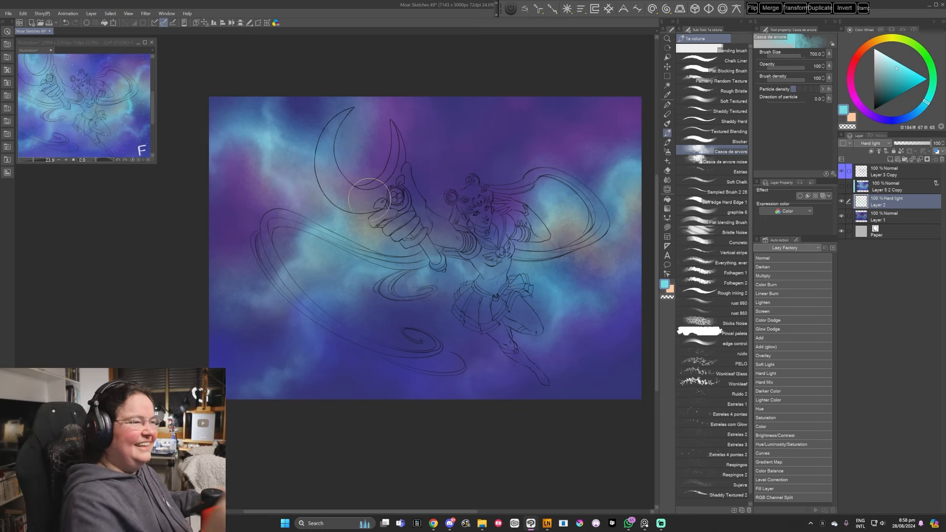
click(894, 38)
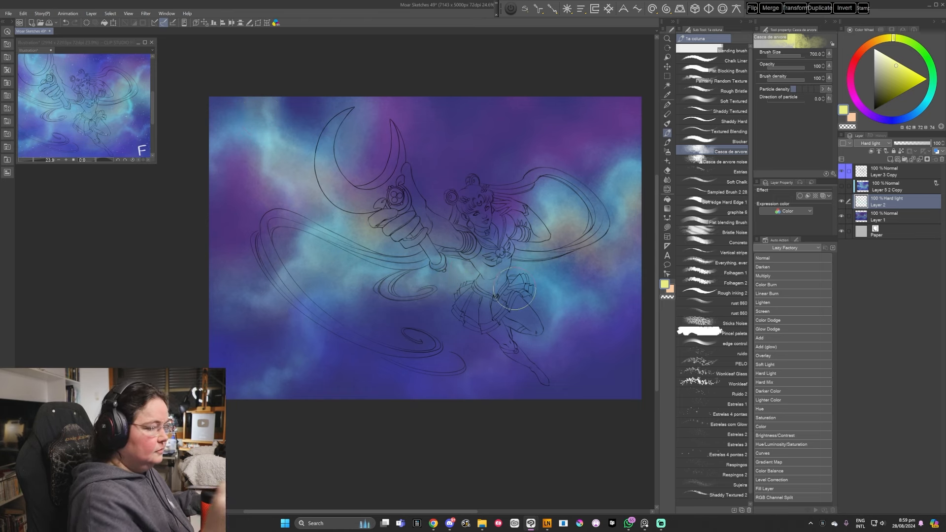
click(929, 97)
click(901, 73)
click(926, 100)
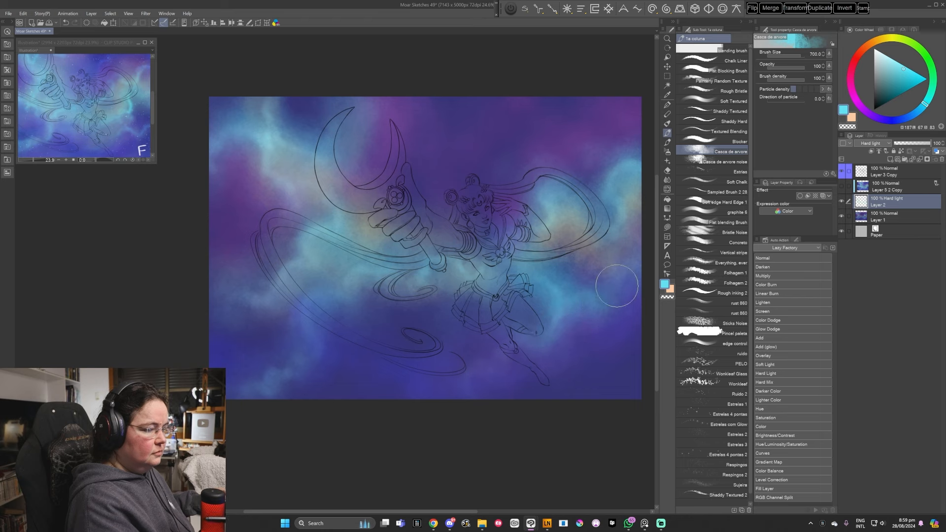
Work warm pale yellow into the clouds around the raised hand, and switch to light cyan for the surrounding blue glow
click(888, 38)
click(895, 67)
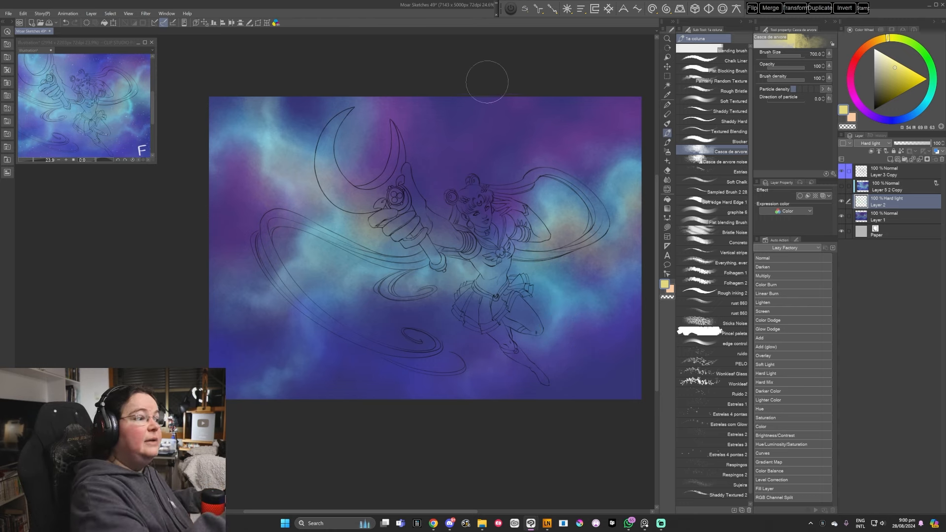
drag(461, 159, 464, 153)
drag(397, 230, 406, 217)
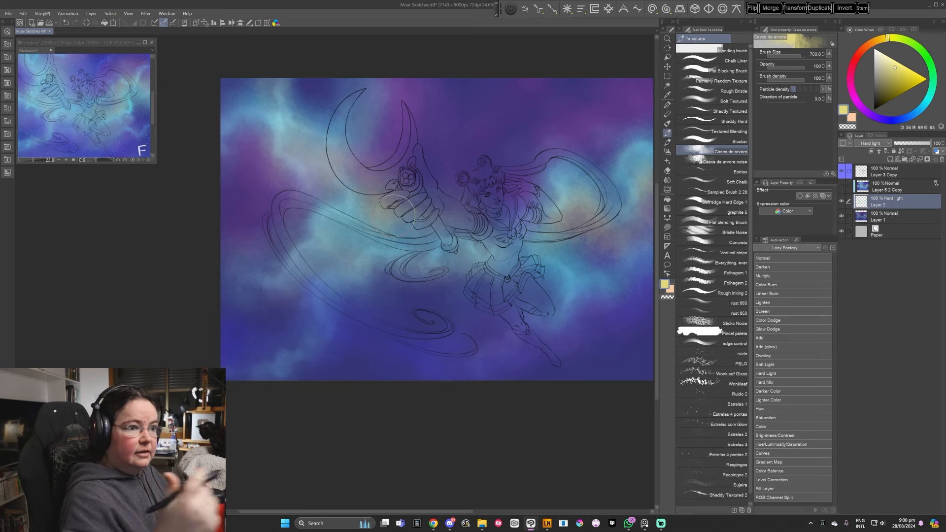
click(900, 65)
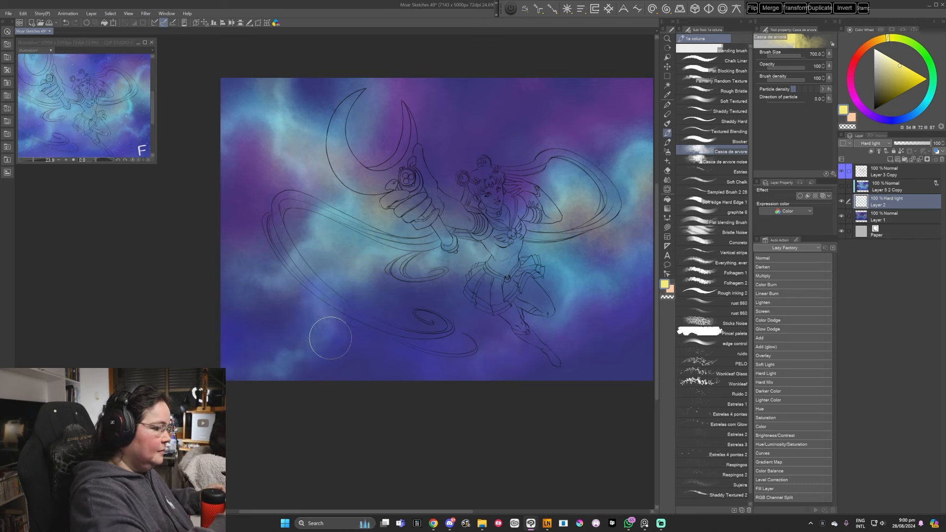
click(926, 103)
click(901, 68)
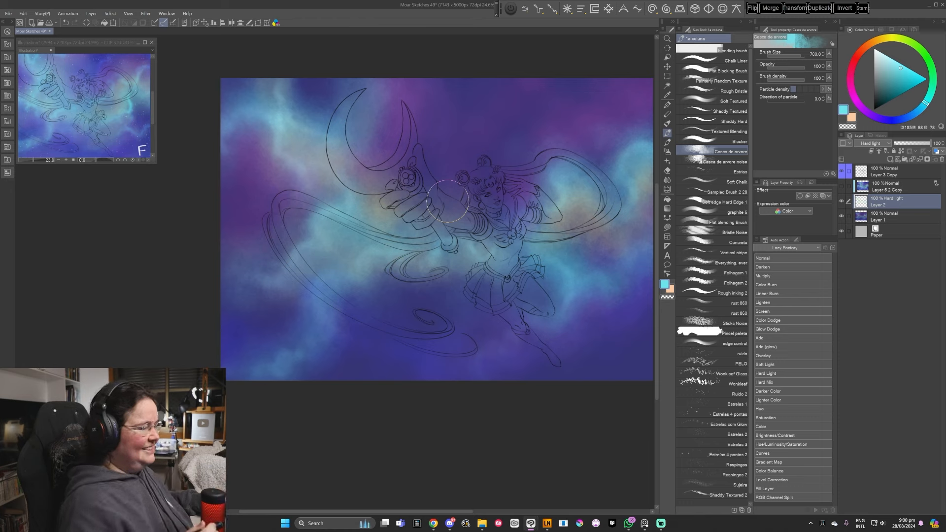
drag(448, 202, 435, 203)
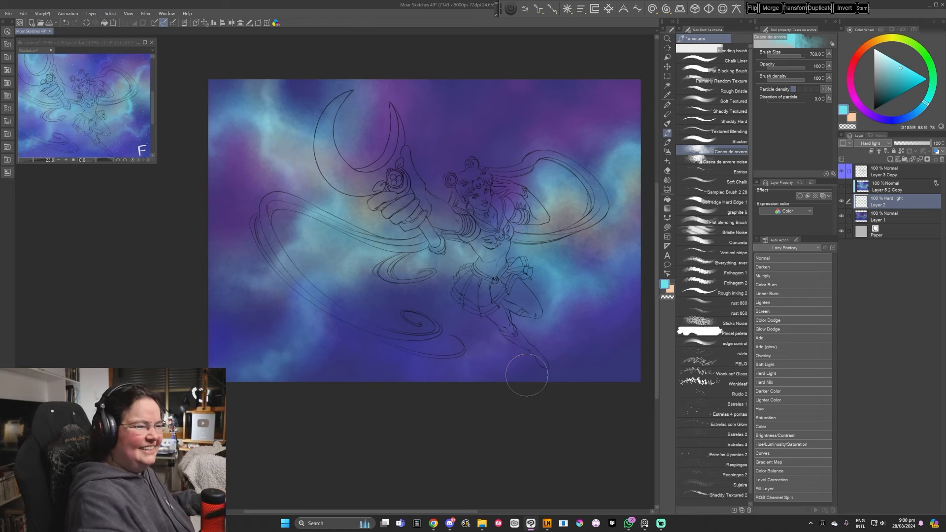
Brush light purple into the lower nebula, around the figure's legs and across to the trailing ribbon
click(862, 108)
click(897, 66)
mouse_move(477, 338)
mouse_down()
mouse_move(502, 322)
mouse_move(523, 329)
mouse_move(542, 311)
mouse_move(546, 289)
mouse_move(460, 347)
mouse_move(463, 374)
mouse_up()
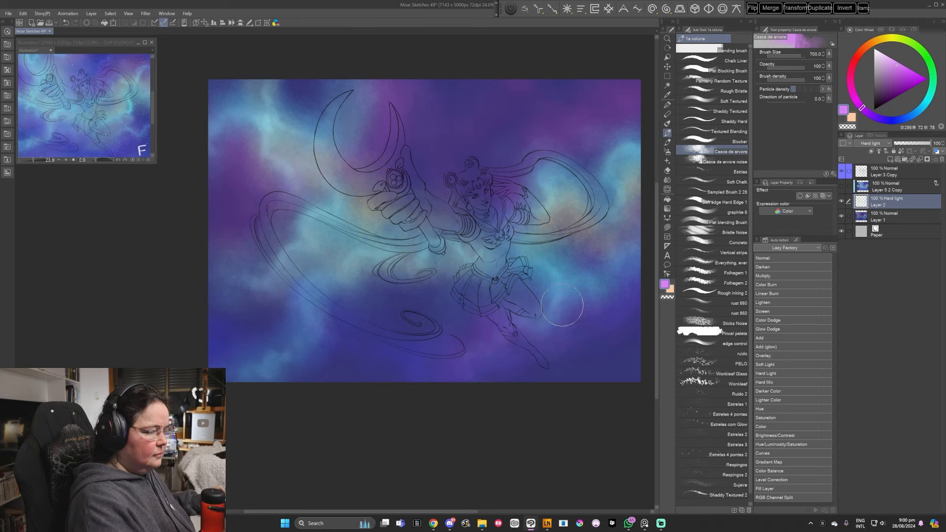
mouse_move(532, 320)
mouse_down()
mouse_move(556, 278)
mouse_move(578, 290)
mouse_move(572, 258)
mouse_move(608, 271)
mouse_move(623, 237)
mouse_move(637, 235)
mouse_move(589, 253)
mouse_move(561, 240)
mouse_move(637, 260)
mouse_move(619, 277)
mouse_move(582, 284)
mouse_move(574, 310)
mouse_move(616, 299)
mouse_move(631, 277)
mouse_move(600, 332)
mouse_up()
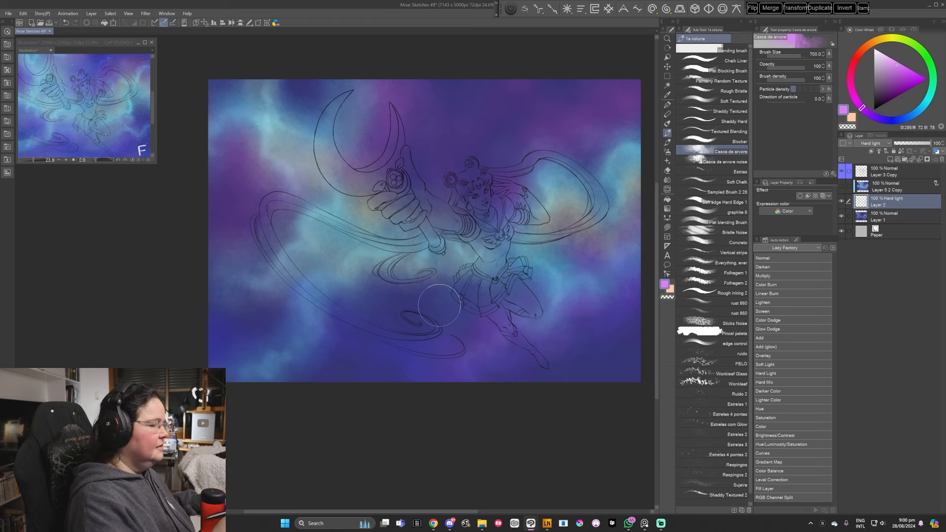
mouse_move(269, 304)
mouse_down()
mouse_move(222, 284)
mouse_move(209, 303)
mouse_move(229, 296)
mouse_move(302, 320)
mouse_up()
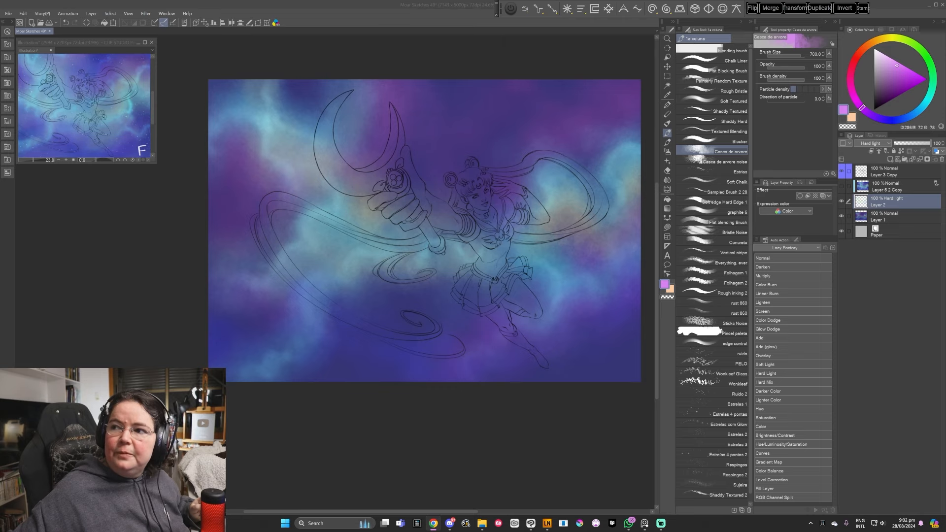
Switch to the browser and view the violinist illustration on ArtStation
drag(945, 283, 212, 0)
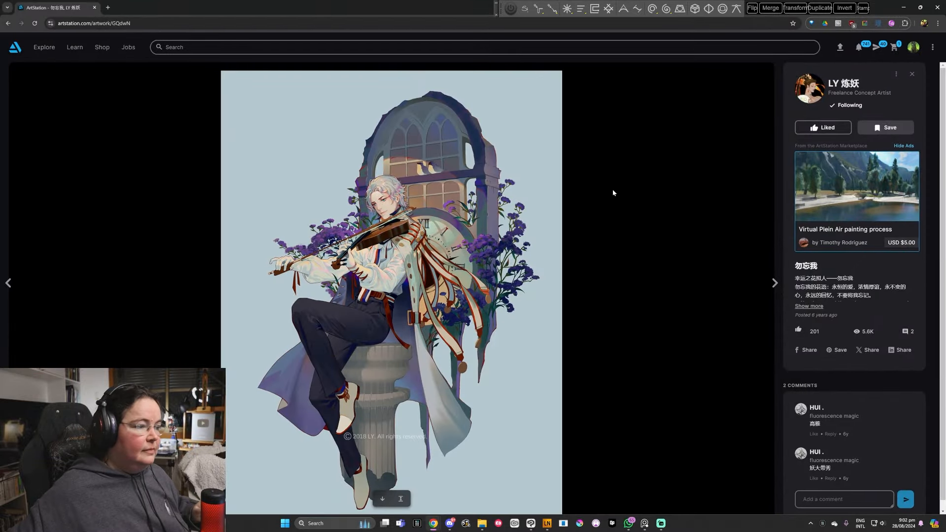
Leave the ArtStation illustration, return to the nebula painting in Clip Studio Paint and pick a pale yellow as the brush colour
scroll(613, 192, down, 1)
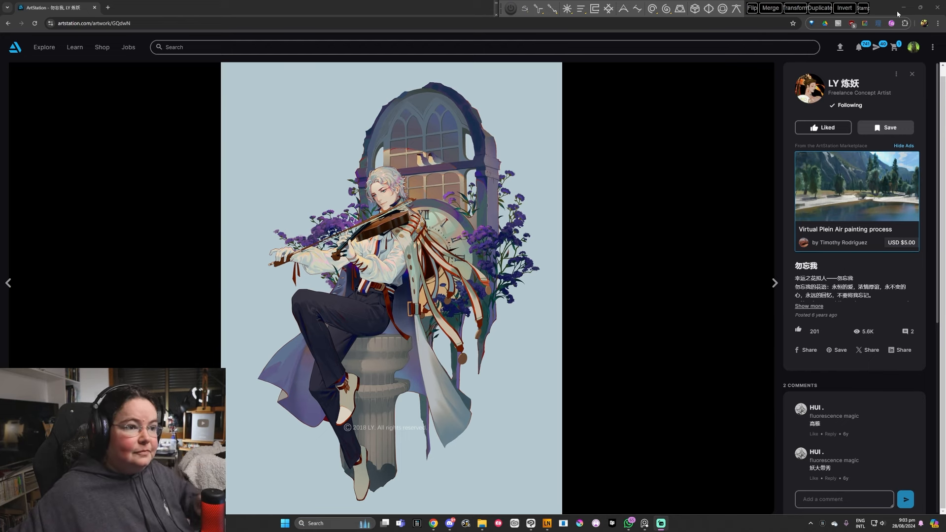
click(933, 8)
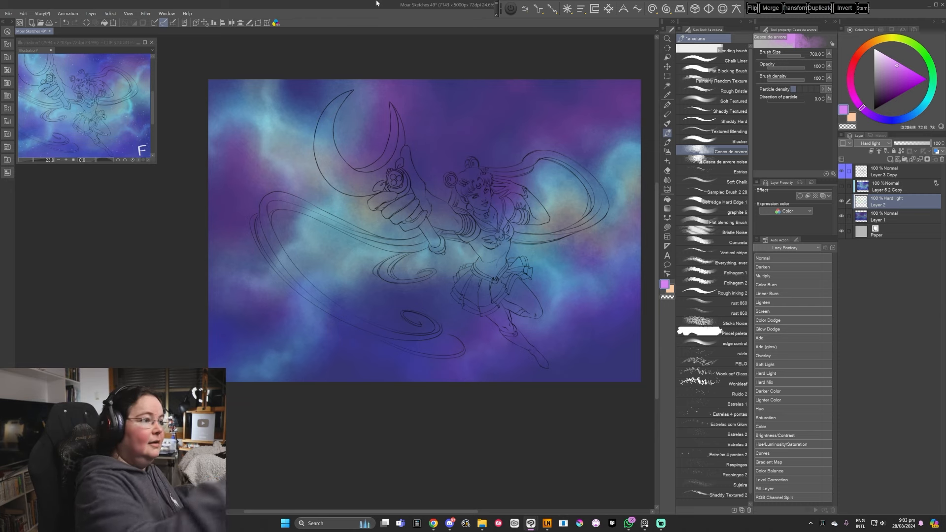
drag(507, 257, 481, 285)
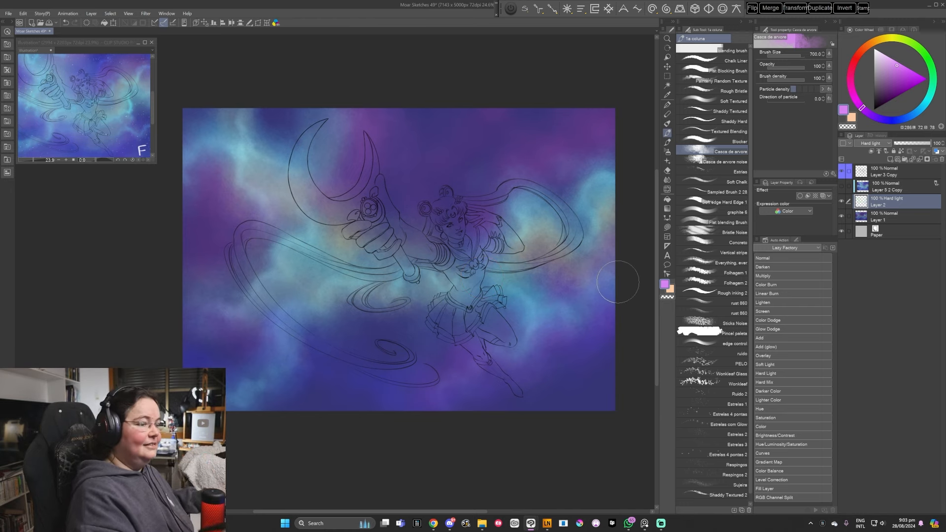
drag(585, 330, 581, 324)
click(887, 38)
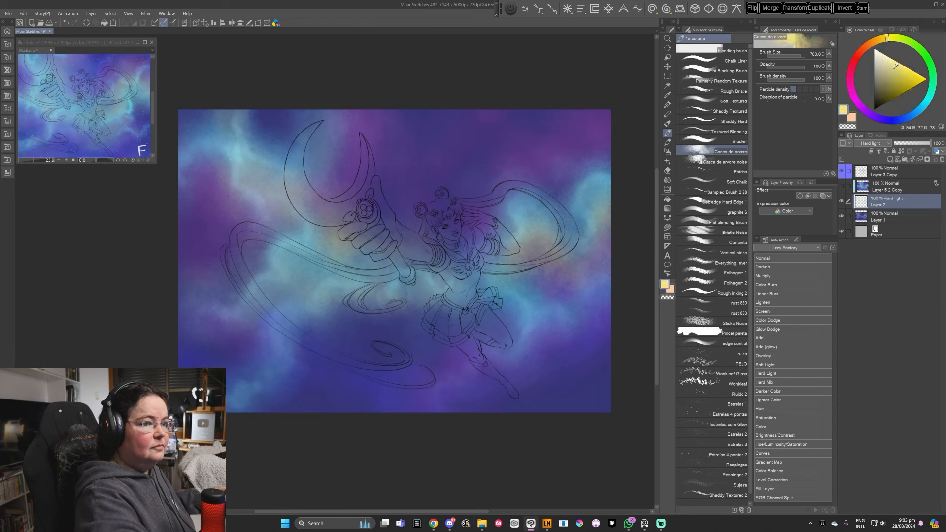
click(894, 68)
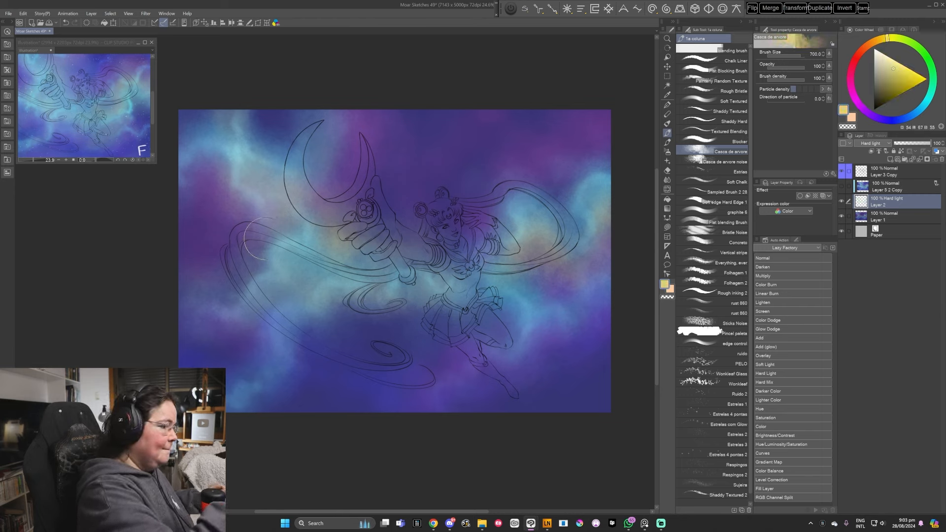
click(899, 66)
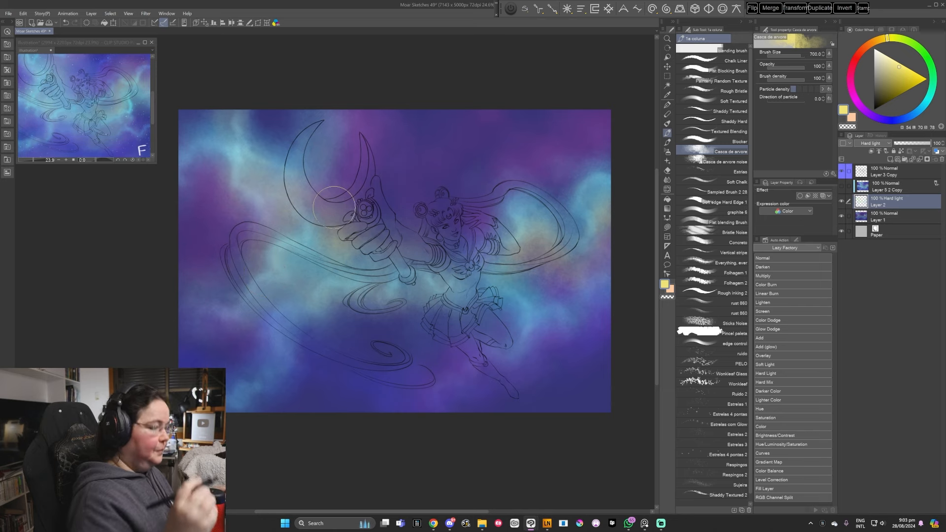
drag(454, 312, 501, 286)
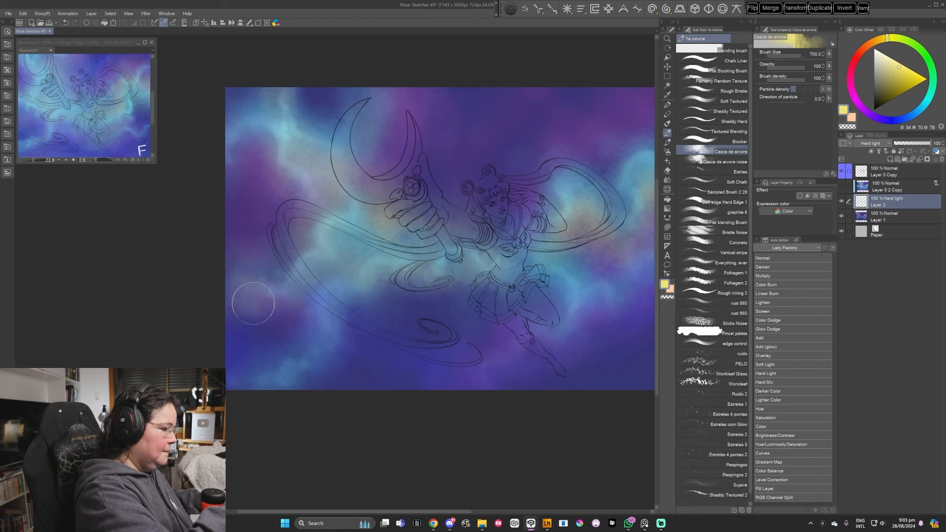
Sample a muted indigo from the lower nebula and create a new blank canvas for brush tests
alt+click(278, 309)
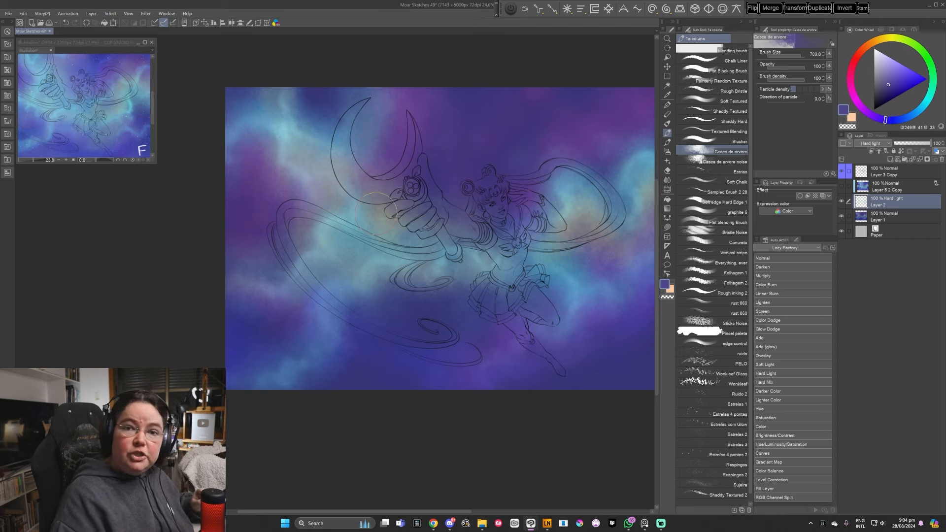
click(14, 15)
click(14, 15)
click(14, 15)
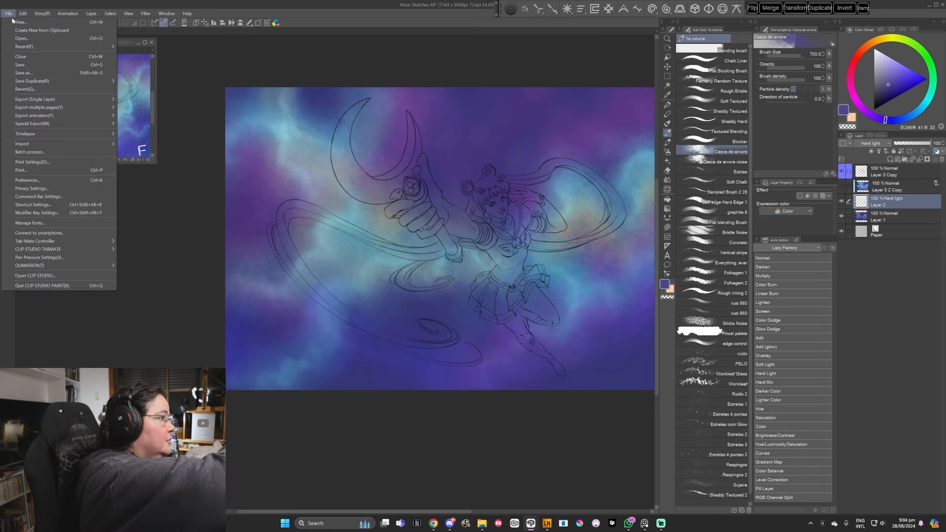
click(15, 22)
click(513, 175)
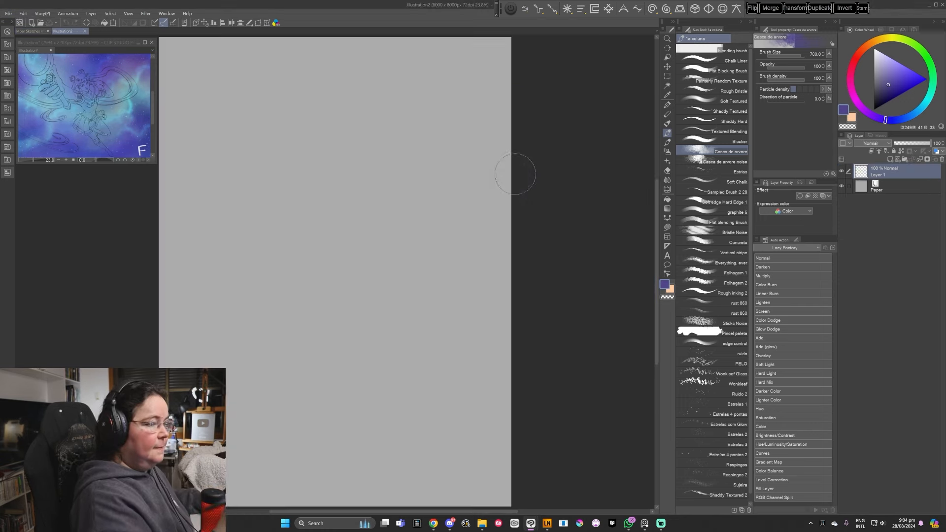
Paint a row of parallel vertical test strokes with the Painterly OG brush at size 300
mouse_move(491, 281)
mouse_down()
mouse_move(473, 302)
mouse_move(537, 312)
mouse_move(515, 319)
mouse_up()
key(ctrl+space)
key(ctrl+space)
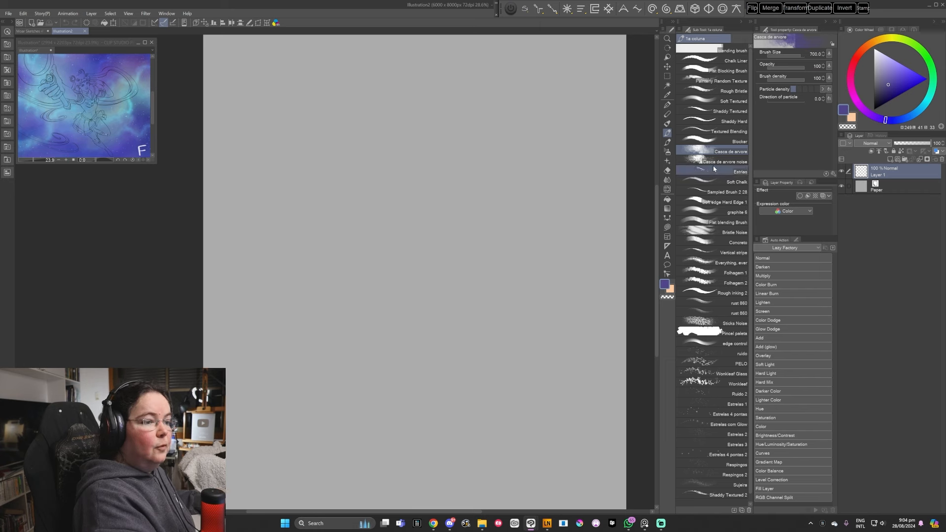
click(667, 143)
click(732, 131)
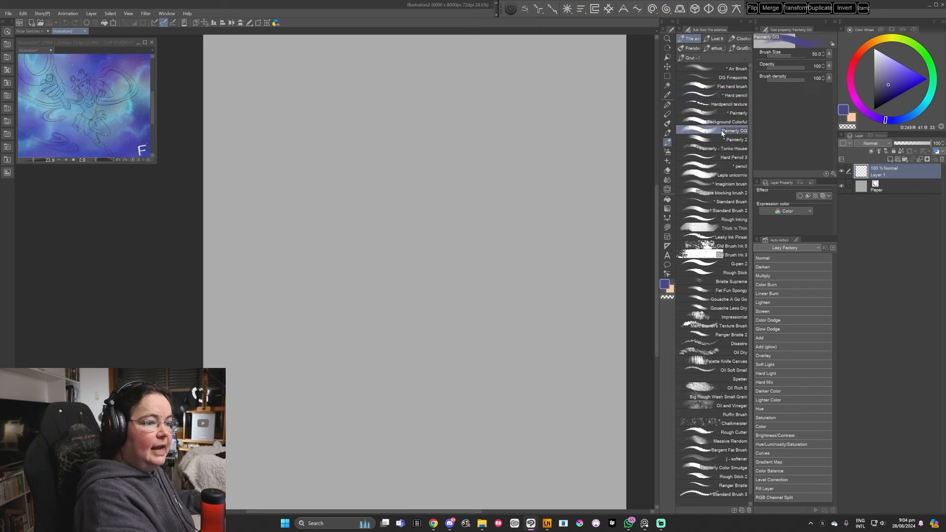
mouse_move(492, 199)
mouse_down()
mouse_move(490, 237)
mouse_move(507, 256)
mouse_move(520, 227)
mouse_move(518, 251)
mouse_up()
mouse_move(531, 189)
mouse_down()
mouse_move(534, 259)
mouse_move(549, 261)
mouse_up()
drag(561, 193, 563, 271)
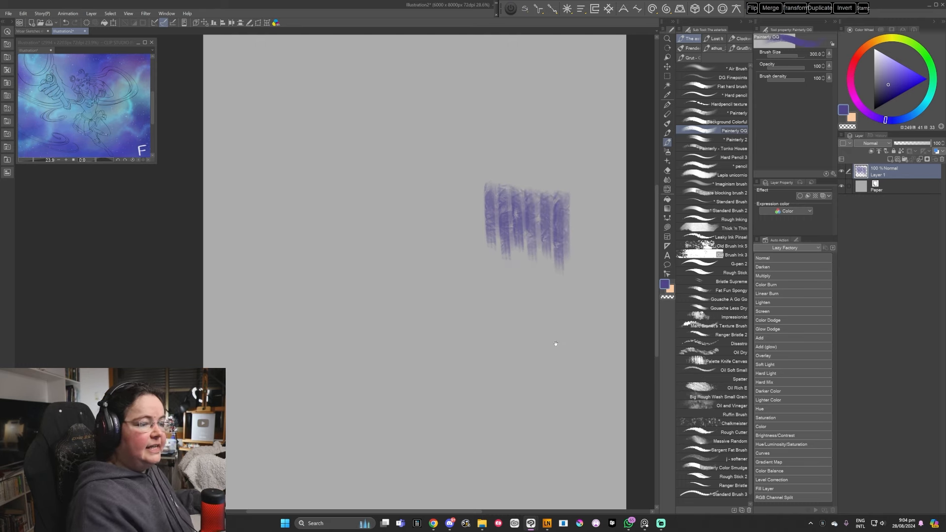
Scribble a dense test patch below the striped row, extend the row with more stripes, and add a short hatched band underneath
drag(556, 339, 553, 306)
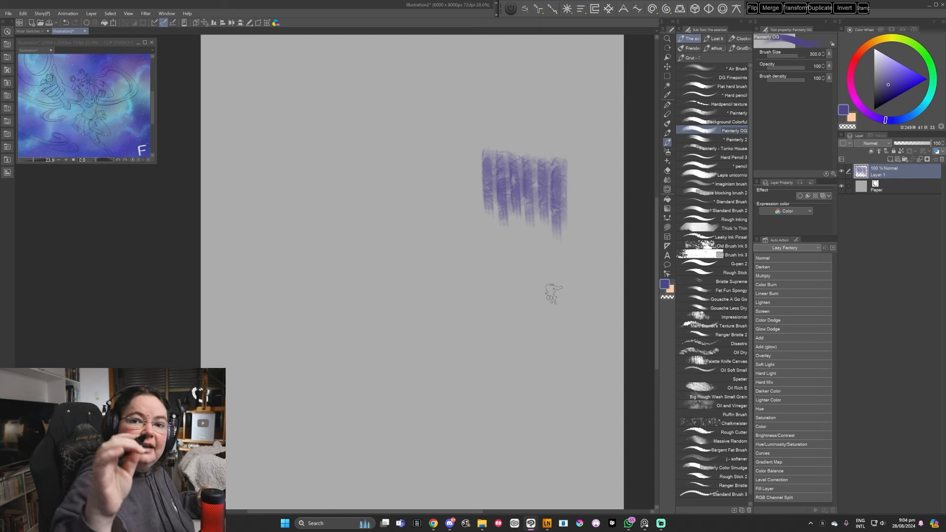
mouse_move(550, 263)
mouse_down()
mouse_move(552, 294)
mouse_move(577, 303)
mouse_move(571, 279)
mouse_move(561, 276)
mouse_move(567, 303)
mouse_up()
mouse_move(579, 259)
mouse_down()
mouse_move(587, 291)
mouse_move(599, 288)
mouse_up()
mouse_move(534, 271)
mouse_down()
mouse_move(529, 304)
mouse_move(532, 274)
mouse_move(511, 301)
mouse_move(537, 264)
mouse_move(508, 296)
mouse_up()
mouse_move(542, 251)
mouse_down()
mouse_move(572, 267)
mouse_move(578, 253)
mouse_move(604, 242)
mouse_up()
mouse_move(567, 153)
mouse_down()
mouse_move(577, 231)
mouse_move(592, 234)
mouse_up()
mouse_move(601, 158)
mouse_down()
mouse_move(605, 216)
mouse_move(618, 232)
mouse_up()
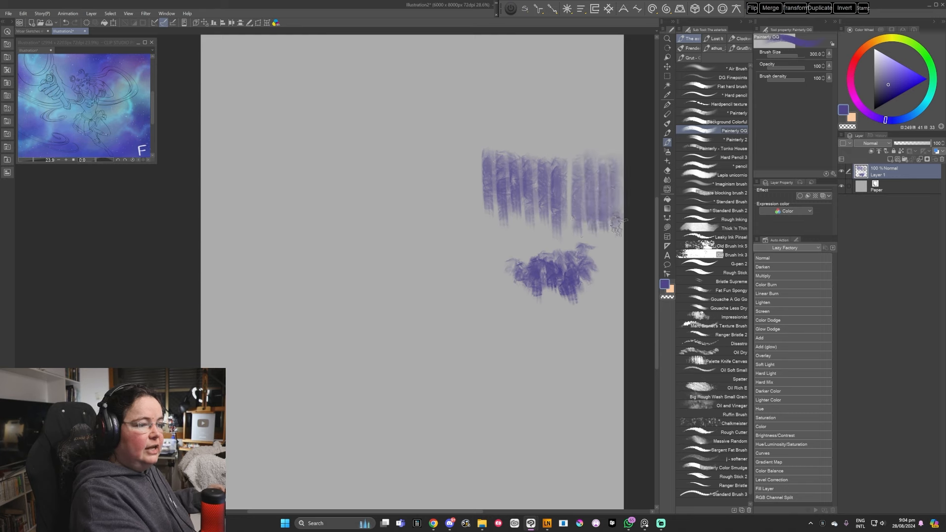
mouse_move(561, 356)
mouse_down()
mouse_move(555, 326)
mouse_move(541, 340)
mouse_move(537, 309)
mouse_move(547, 332)
mouse_move(552, 311)
mouse_move(555, 335)
mouse_move(547, 326)
mouse_move(539, 345)
mouse_move(517, 332)
mouse_move(525, 348)
mouse_move(535, 341)
mouse_move(524, 324)
mouse_move(556, 344)
mouse_move(579, 318)
mouse_move(582, 343)
mouse_move(609, 340)
mouse_up()
Set the Painterly OG brush size to 300 and build up a soft, layered cloud patch below the hatched band
key(bracketleft)
key(bracketleft)
key(bracketleft)
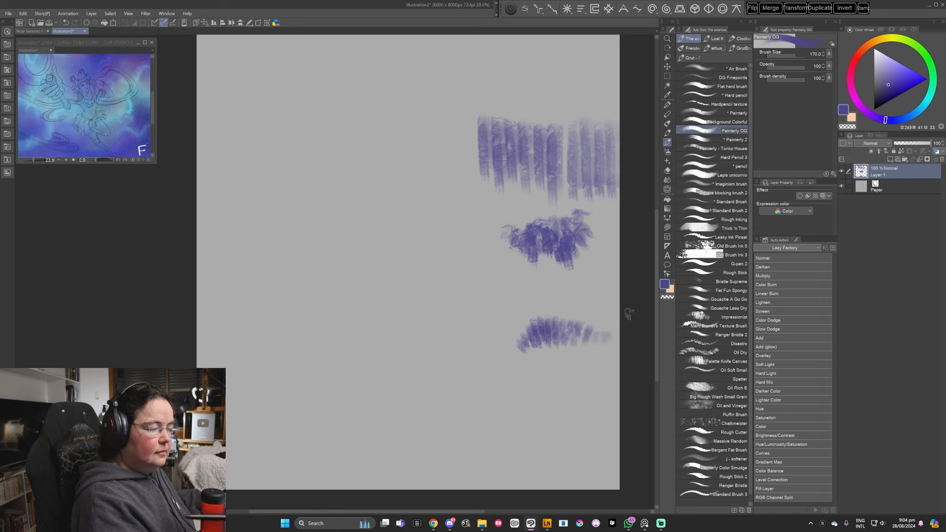
drag(567, 432, 574, 366)
key(bracketright)
key(bracketright)
key(bracketright)
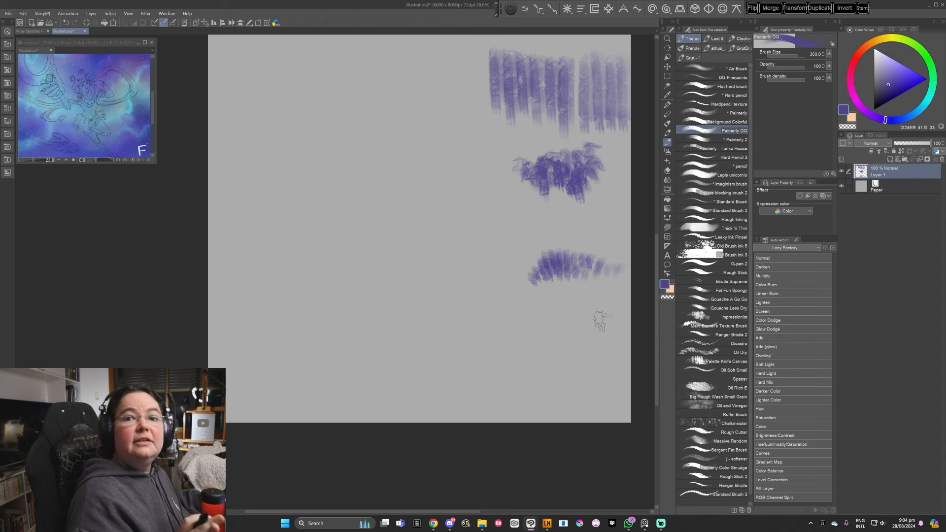
mouse_move(585, 334)
mouse_down()
mouse_move(557, 323)
mouse_move(576, 298)
mouse_move(559, 299)
mouse_move(545, 337)
mouse_move(562, 356)
mouse_move(593, 350)
mouse_move(608, 301)
mouse_move(612, 340)
mouse_move(543, 371)
mouse_move(526, 355)
mouse_move(534, 304)
mouse_move(472, 385)
mouse_up()
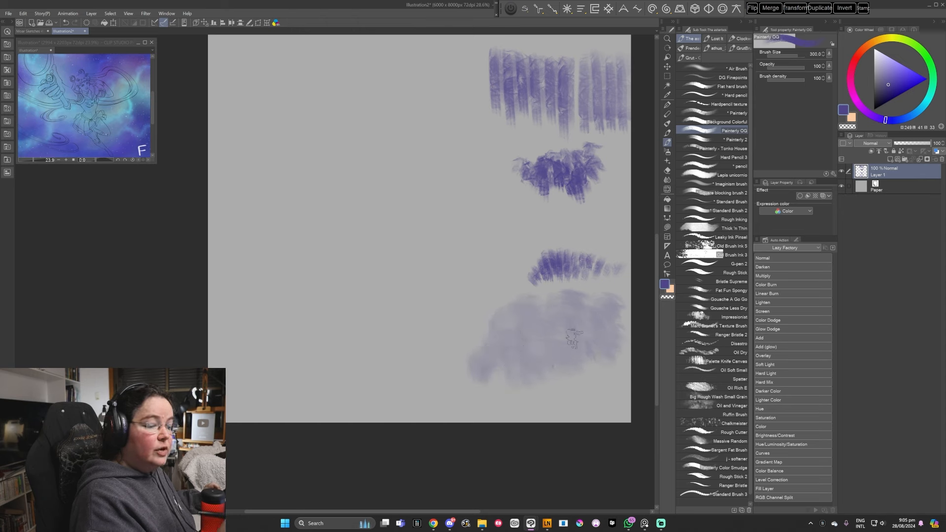
mouse_move(571, 351)
mouse_down()
mouse_move(607, 335)
mouse_move(607, 348)
mouse_move(617, 330)
mouse_move(609, 366)
mouse_move(584, 342)
mouse_move(566, 367)
mouse_move(573, 344)
mouse_move(562, 328)
mouse_move(576, 305)
mouse_move(585, 324)
mouse_move(543, 332)
mouse_move(526, 356)
mouse_move(602, 365)
mouse_move(623, 315)
mouse_move(633, 341)
mouse_move(564, 374)
mouse_move(548, 356)
mouse_up()
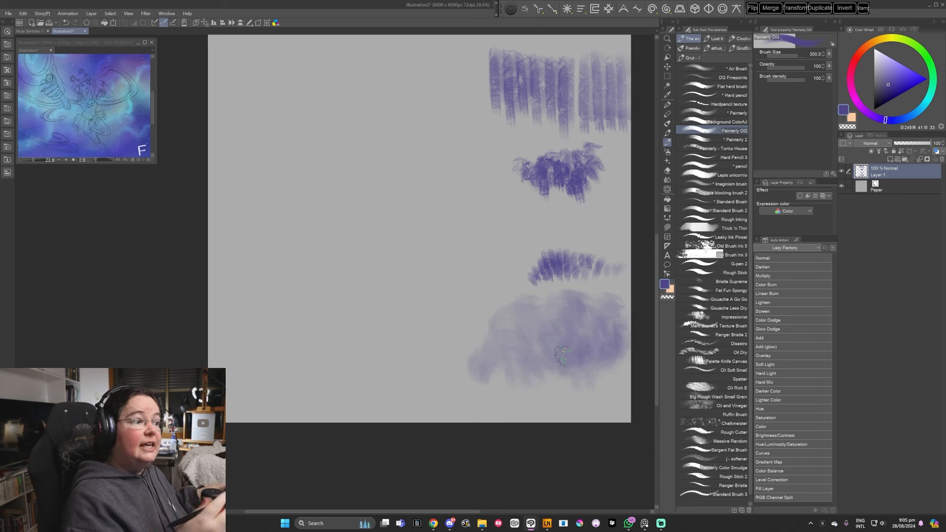
Reduce the brush size to 70 and draw an arrow pointing at the row of vertical stripes
key([)
key([)
key([)
key([)
key([)
key([)
key([)
key([)
mouse_move(468, 149)
mouse_down()
mouse_move(489, 131)
mouse_move(487, 145)
mouse_up()
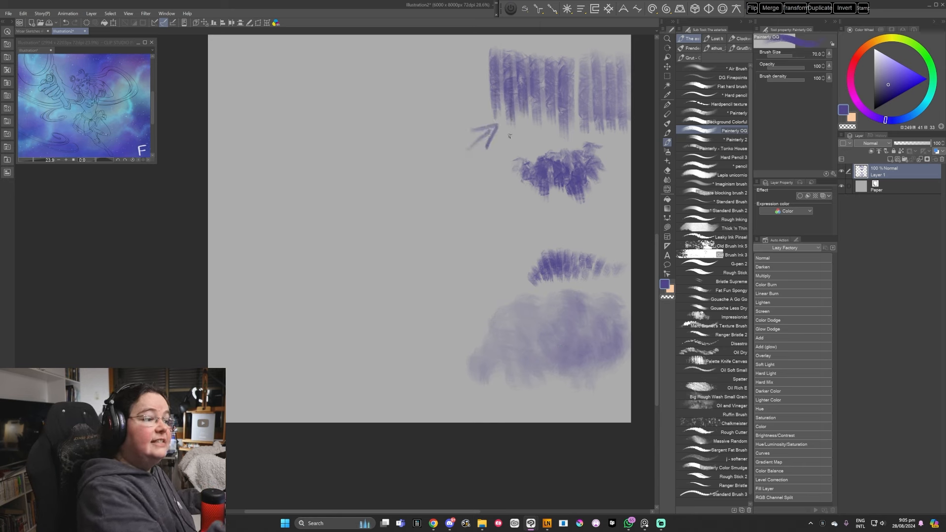
Paint a group of wavy, overlapping vertical strokes in the empty middle of the canvas at brush size 170
mouse_move(396, 170)
mouse_down()
mouse_move(406, 195)
mouse_move(401, 228)
mouse_up()
mouse_move(405, 171)
mouse_down()
mouse_move(412, 200)
mouse_move(397, 235)
mouse_move(416, 168)
mouse_move(412, 231)
mouse_move(426, 175)
mouse_move(414, 235)
mouse_up()
mouse_move(428, 181)
mouse_down()
mouse_move(413, 232)
mouse_move(427, 168)
mouse_move(421, 228)
mouse_move(440, 175)
mouse_move(433, 248)
mouse_up()
mouse_move(399, 183)
mouse_down()
mouse_move(392, 244)
mouse_move(395, 193)
mouse_move(400, 223)
mouse_up()
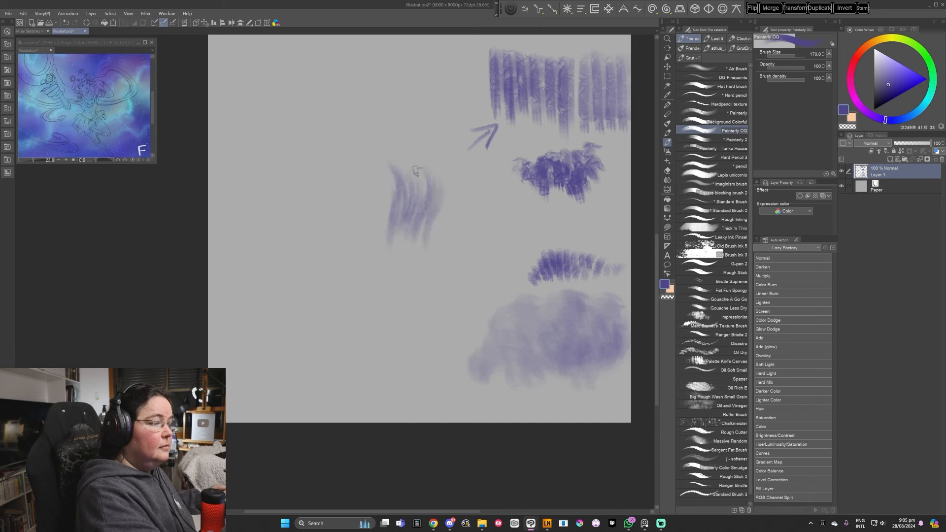
drag(445, 180, 428, 268)
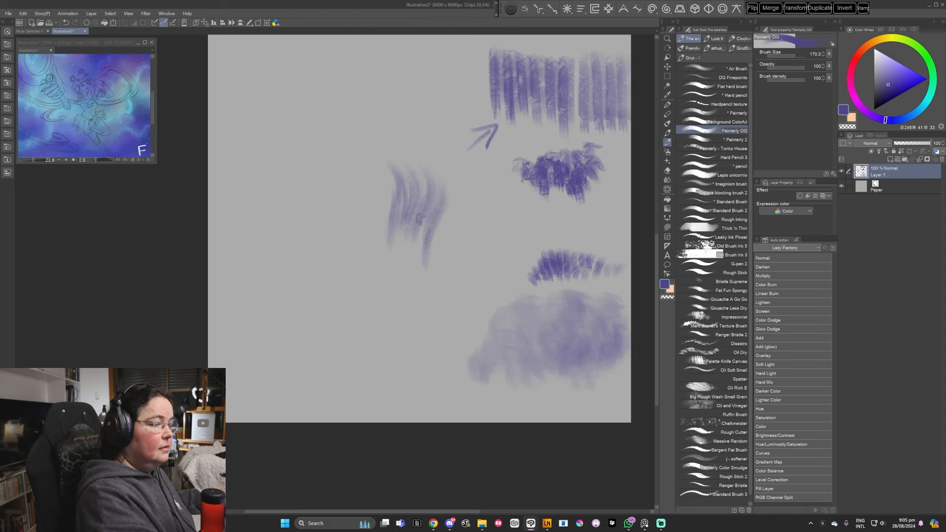
Enlarge the brush and extend the wavy strokes downward into a blended, tapering mass
key(bracketright)
key(bracketright)
key(bracketright)
mouse_move(400, 215)
mouse_down()
mouse_move(405, 271)
mouse_move(417, 216)
mouse_move(413, 275)
mouse_move(423, 221)
mouse_move(419, 280)
mouse_move(429, 221)
mouse_move(426, 285)
mouse_up()
drag(432, 217, 431, 288)
drag(405, 225, 418, 281)
mouse_move(390, 244)
mouse_down()
mouse_move(431, 276)
mouse_move(405, 259)
mouse_move(398, 270)
mouse_move(422, 294)
mouse_up()
key(bracketleft)
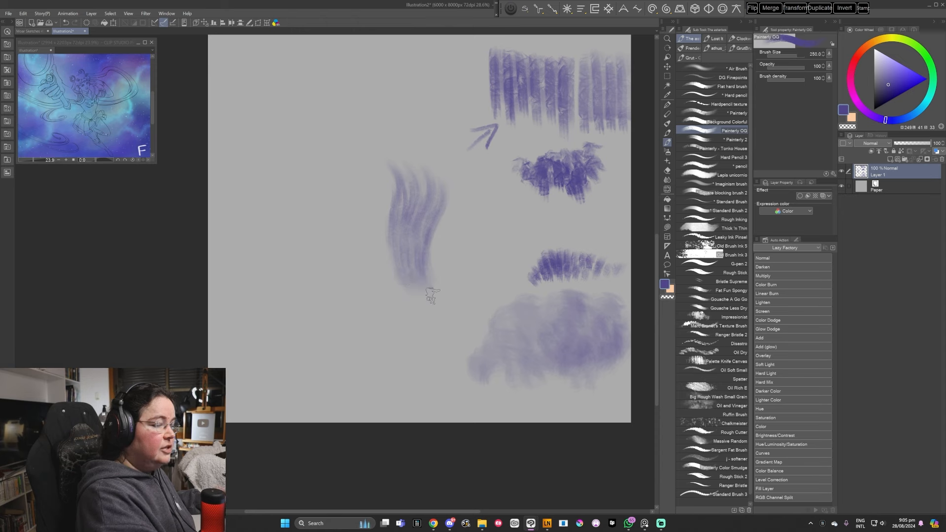
Enlarge the Fat Fun Spongy brush to 500, stamp an indigo speckled dab, and add light lavender texture over the wavy strokes
click(722, 291)
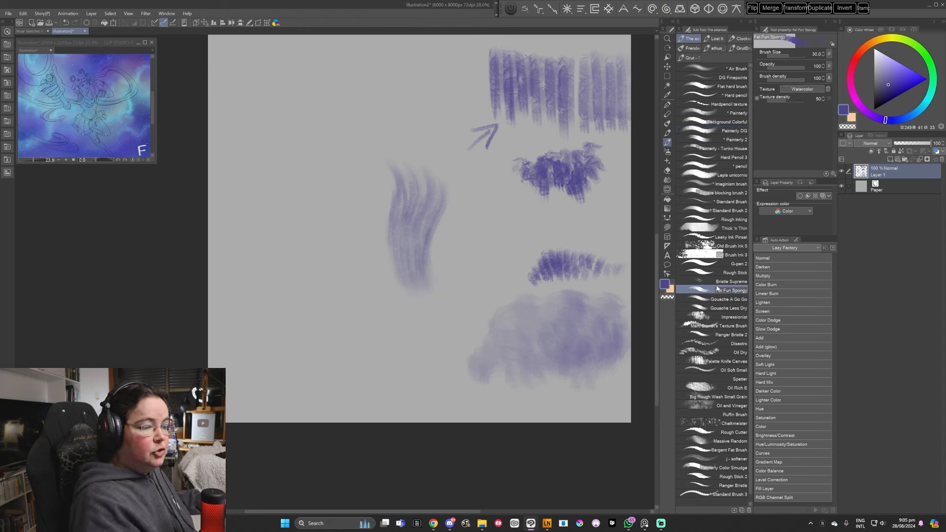
key(bracketright)
key(bracketright)
key(bracketright)
key(bracketright)
key(bracketright)
key(bracketright)
key(bracketright)
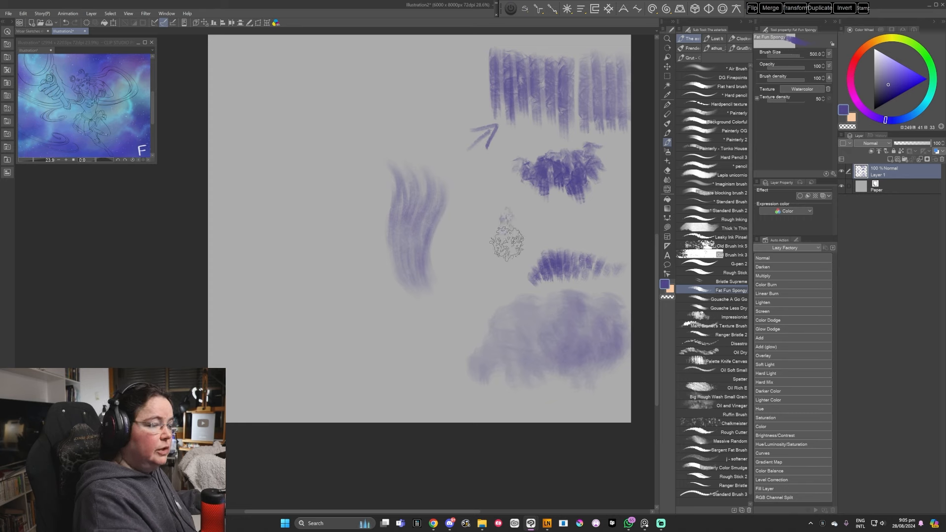
key(bracketright)
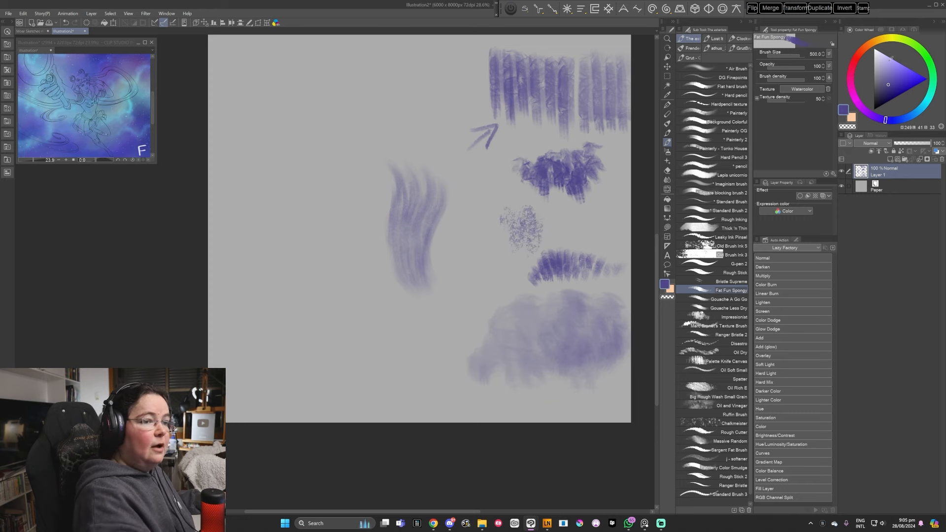
click(887, 60)
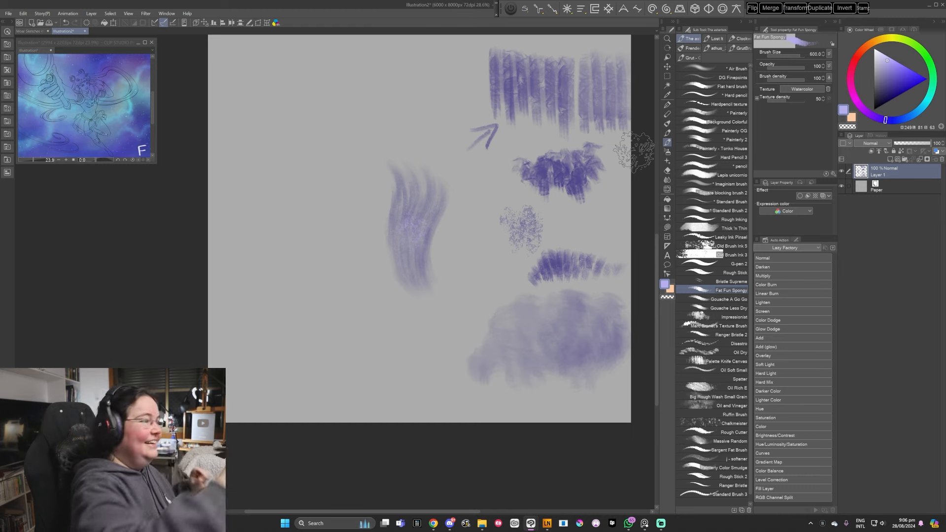
Undo all the test strokes on the blank canvas
key(ctrl+z)
key(ctrl+z)
key(ctrl+z)
key(ctrl+z)
key(ctrl+z)
key(ctrl+z)
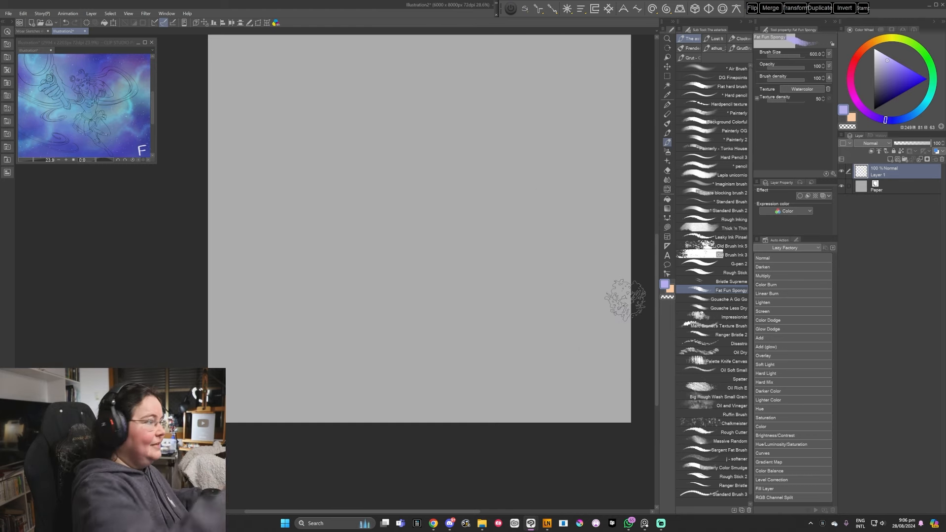
Return to the nebula document and brush light lilac around the trailing ribbon's curls with the Casca de arvore brush at size 700
click(25, 31)
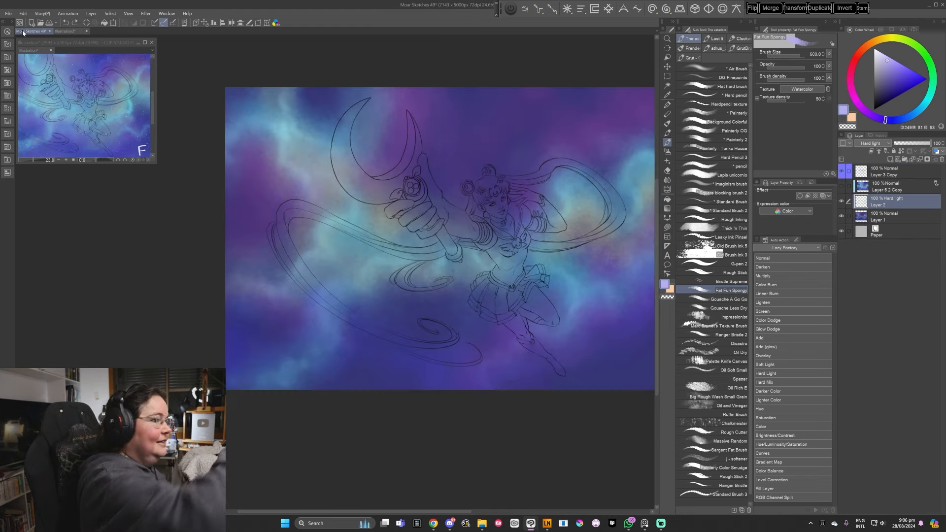
click(667, 134)
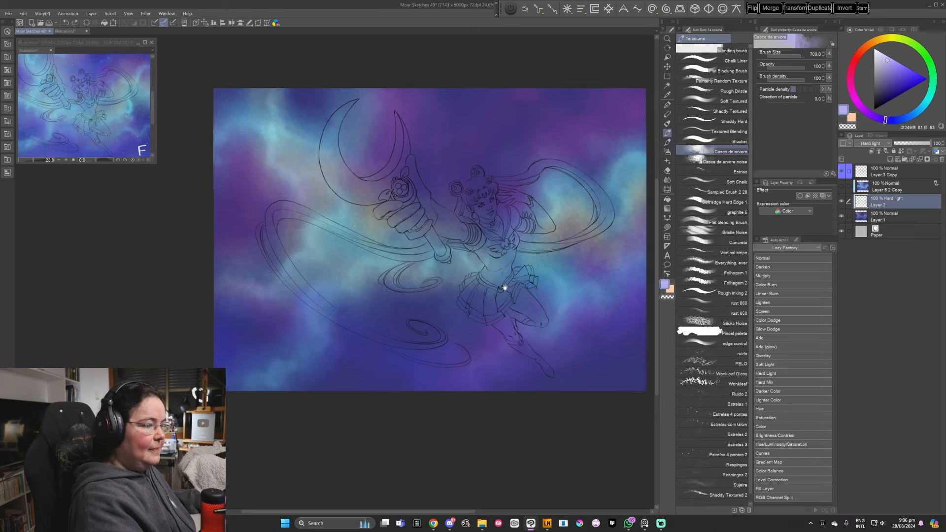
drag(508, 388, 498, 391)
click(865, 108)
click(887, 59)
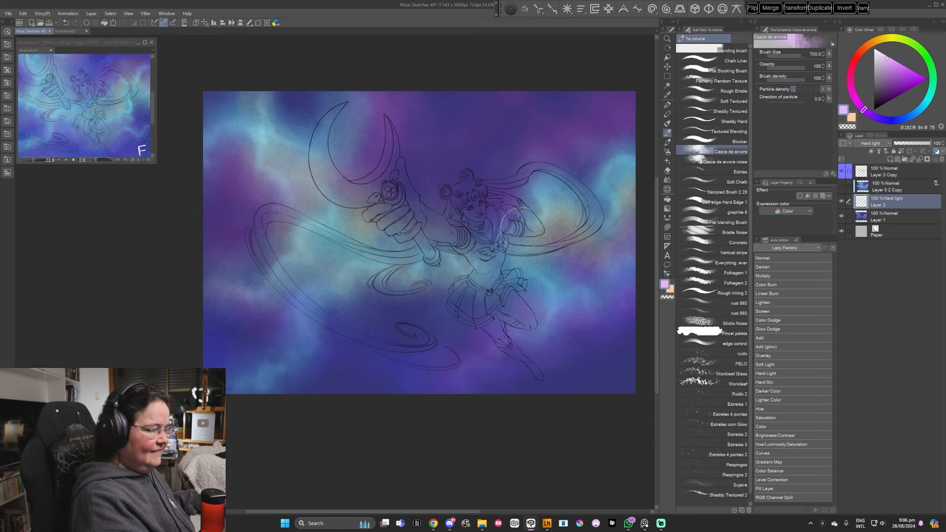
drag(427, 330, 455, 325)
drag(430, 290, 429, 307)
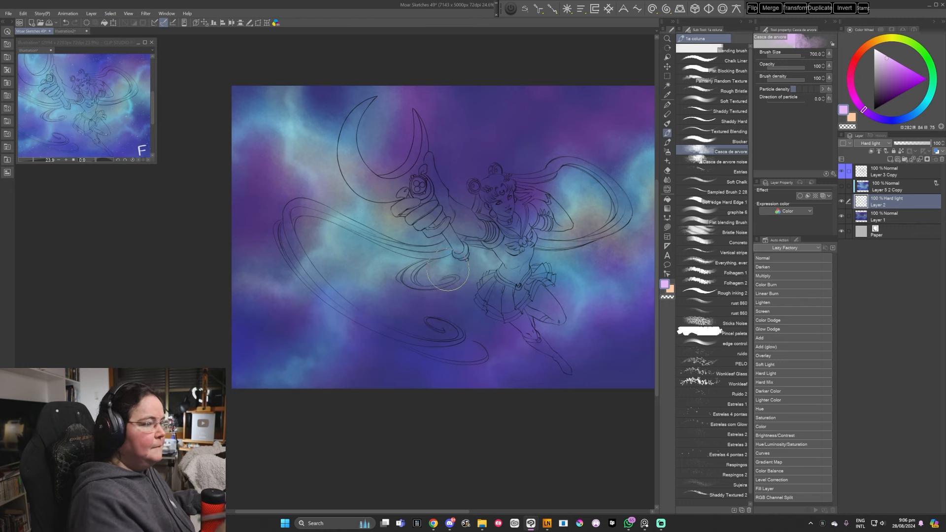
drag(551, 356, 539, 359)
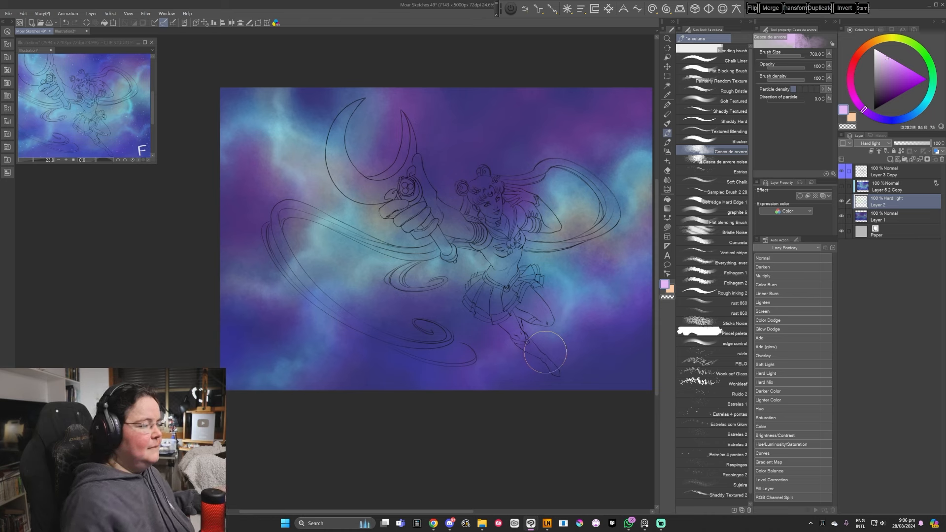
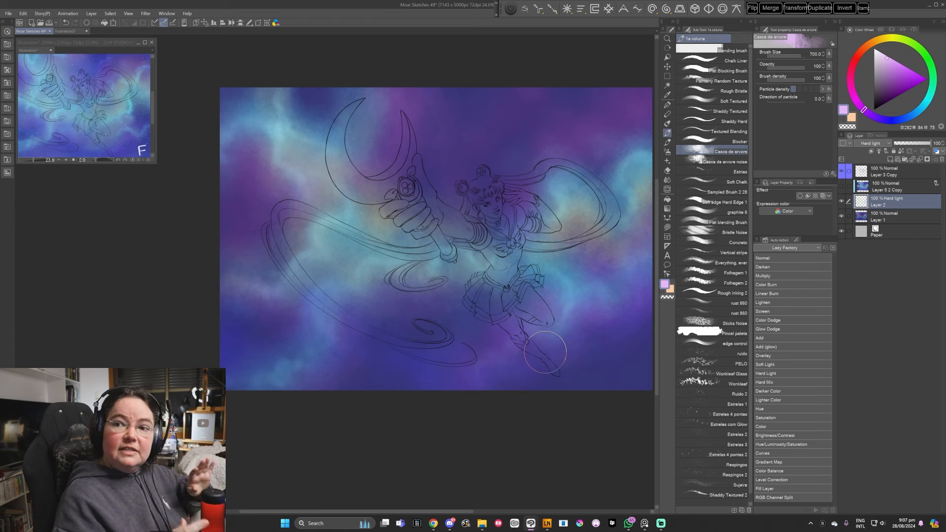
drag(571, 346, 555, 360)
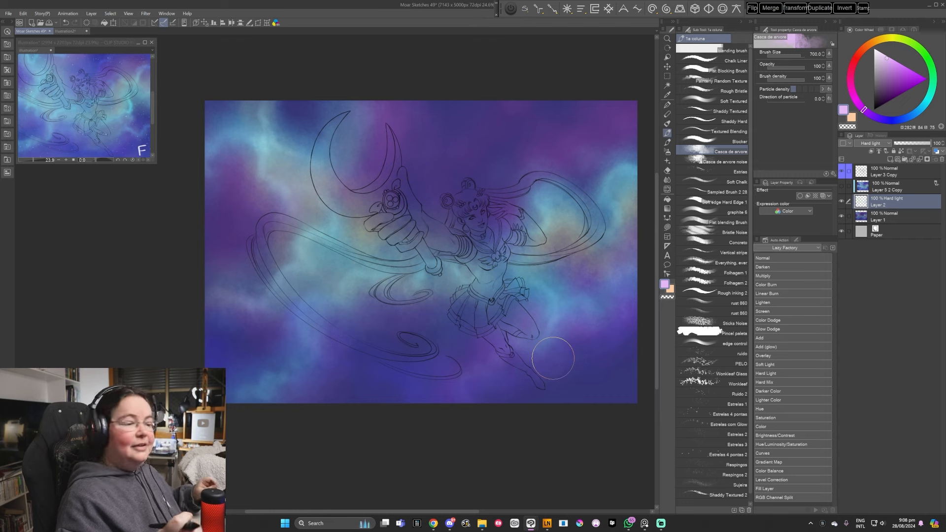
Sample a light purple from the canvas and add a new Normal layer directly above the Hard light layer
alt+click(553, 358)
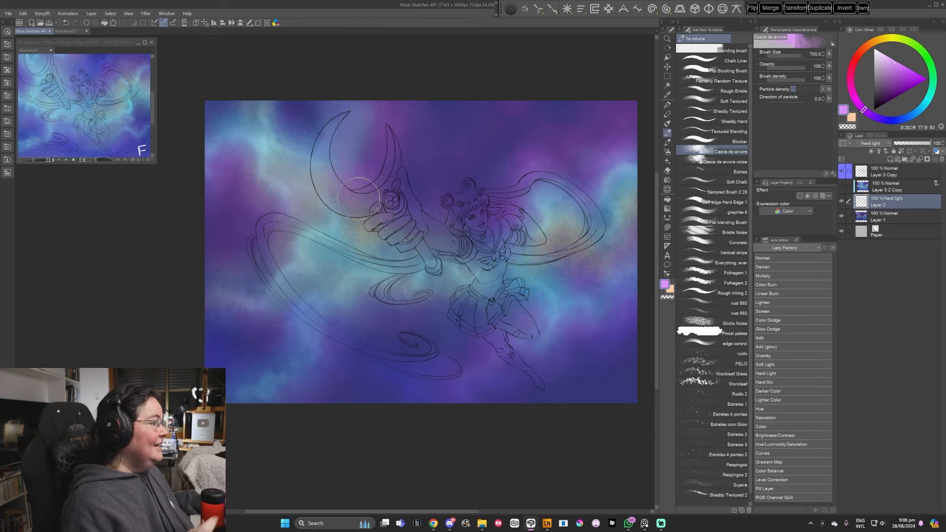
drag(535, 365, 551, 352)
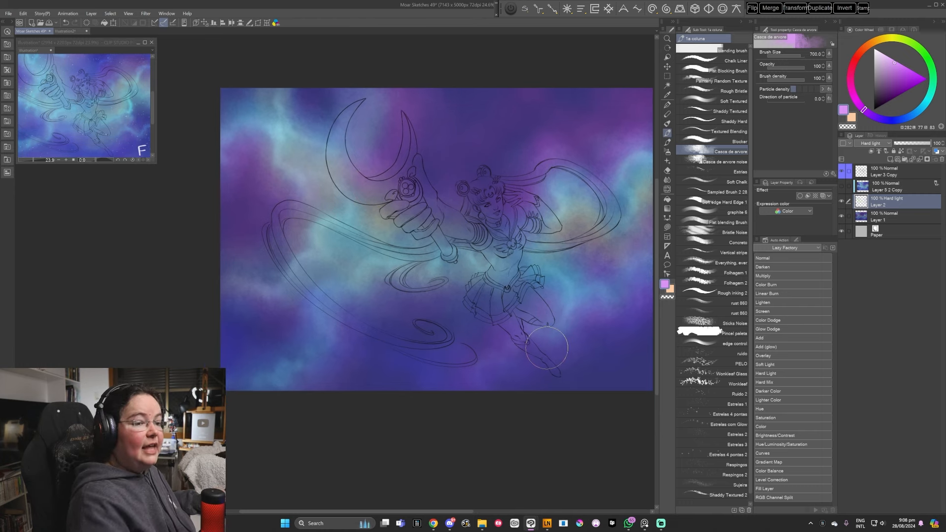
click(890, 160)
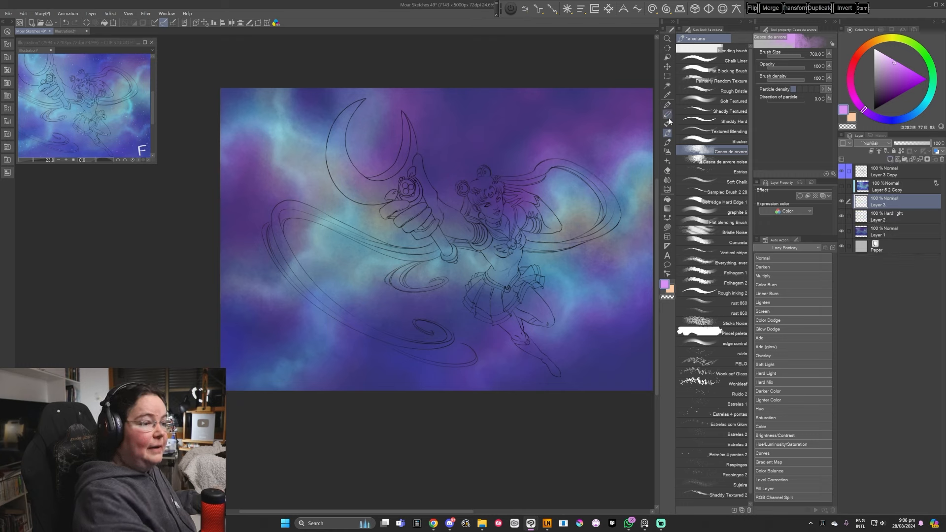
Switch to the Imaginism brush and set its size to 250
click(668, 143)
click(669, 133)
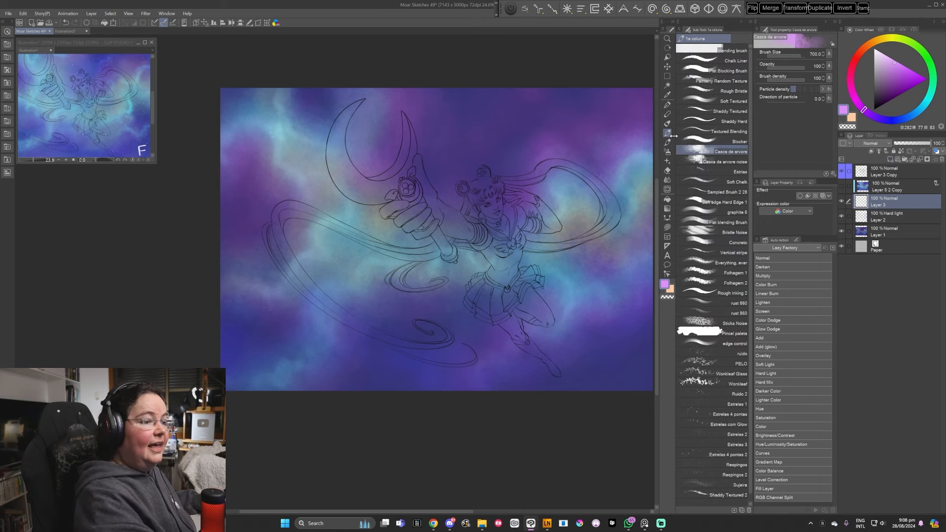
click(669, 142)
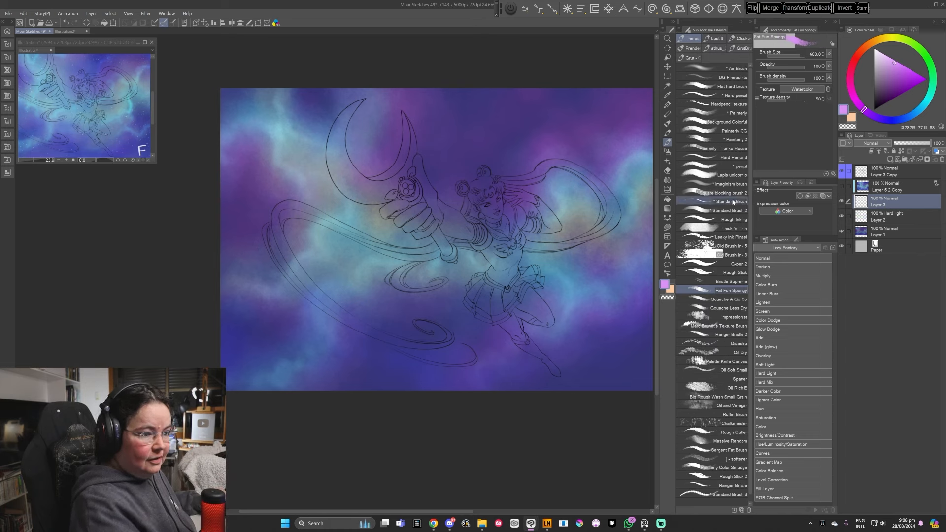
click(730, 185)
key(bracketright)
key(bracketright)
key(bracketright)
key(bracketright)
key(bracketright)
key(bracketright)
key(bracketright)
key(bracketright)
key(bracketright)
key(bracketright)
key(bracketright)
key(bracketright)
key(bracketleft)
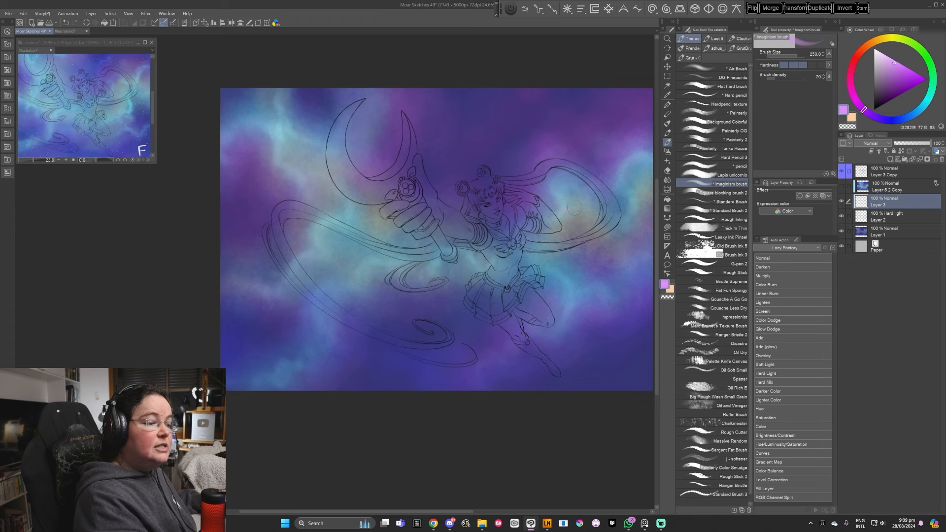
Brush light cyan wisps at size 400 along the canvas's right edge and beside the figure's skirt
alt+click(564, 205)
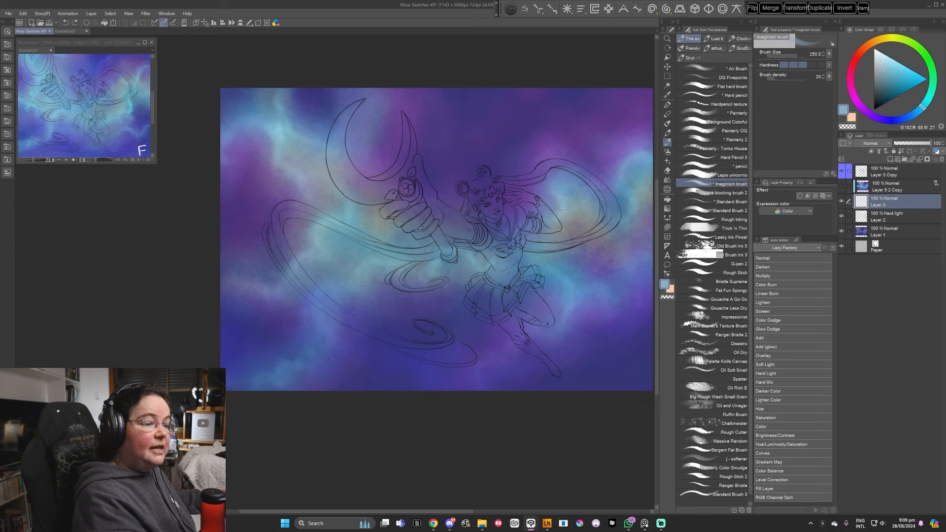
click(889, 62)
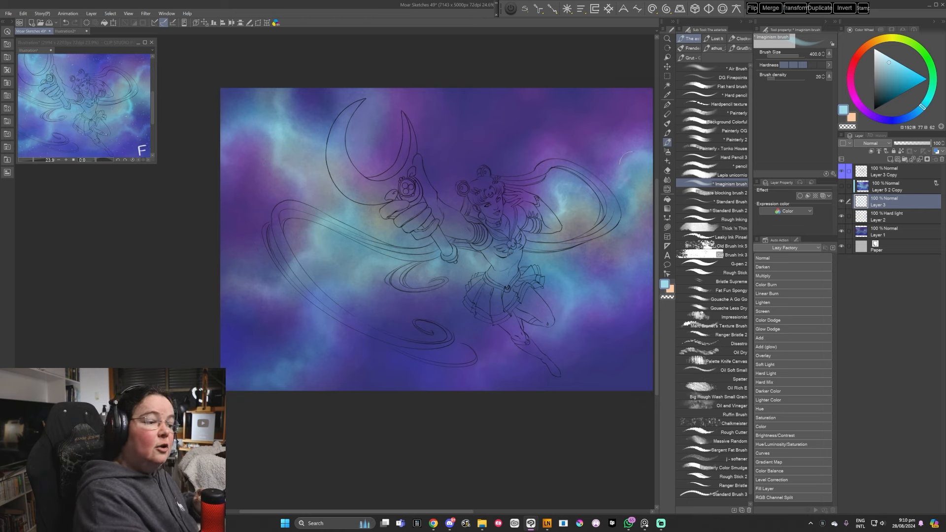
drag(608, 262, 569, 277)
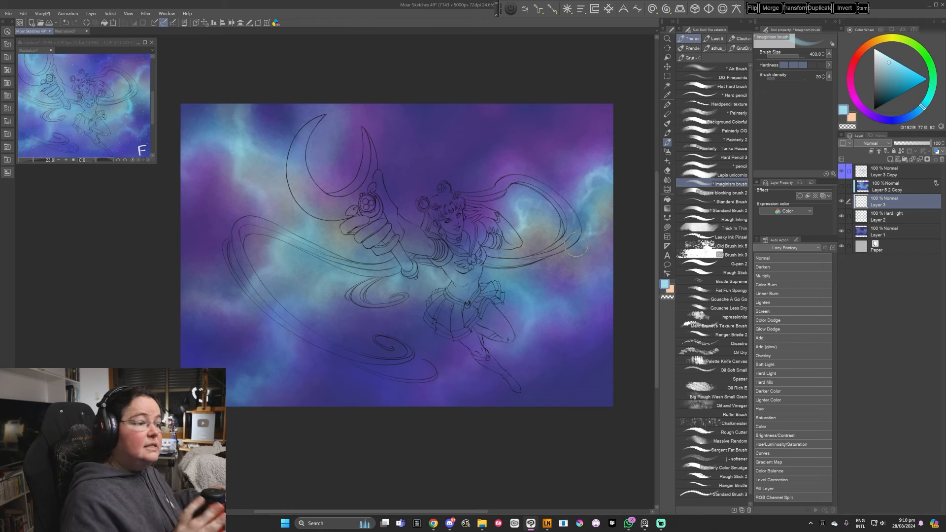
drag(559, 345, 564, 344)
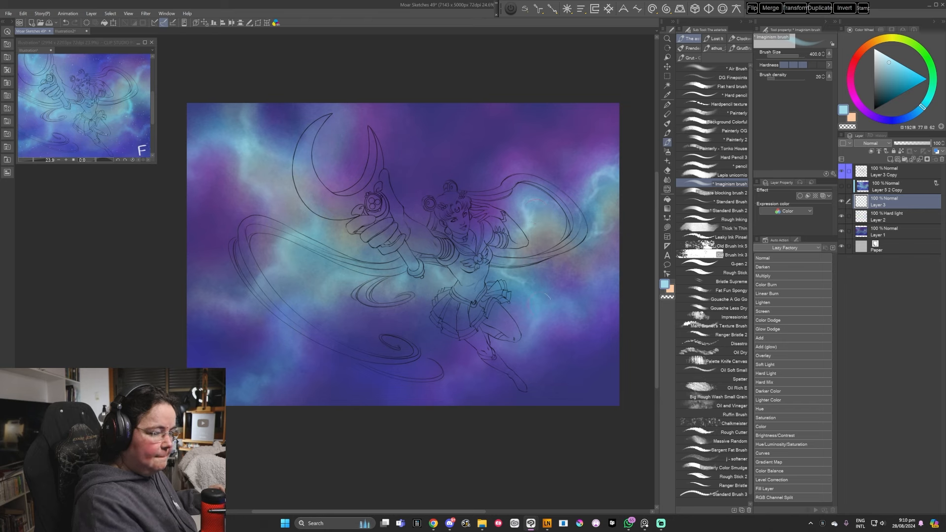
click(893, 62)
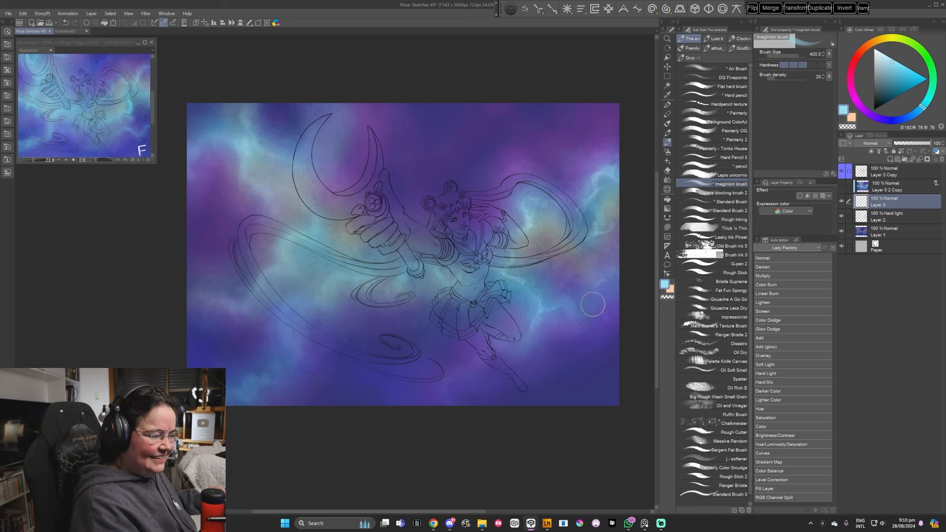
Sample mid blues near the canvas's right edge, blend them into the cloud wisps there, and save the document
alt+click(614, 271)
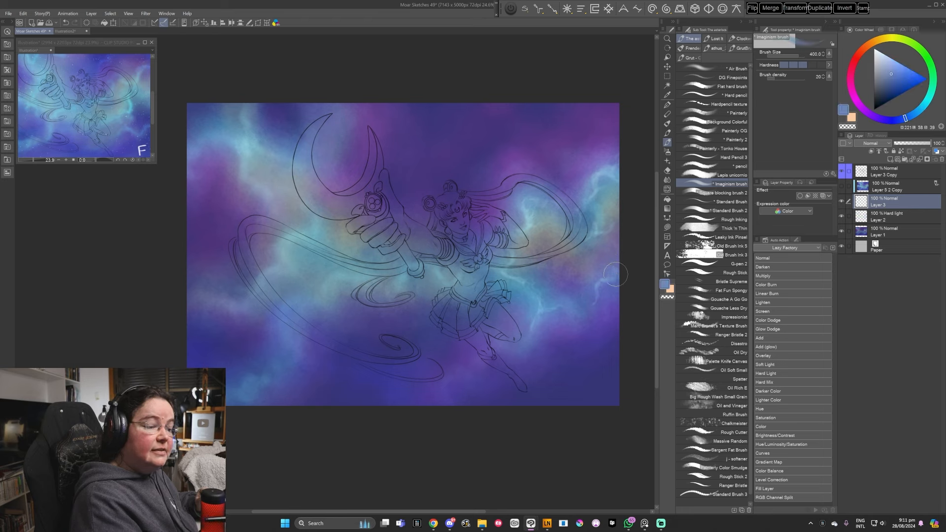
alt+click(594, 290)
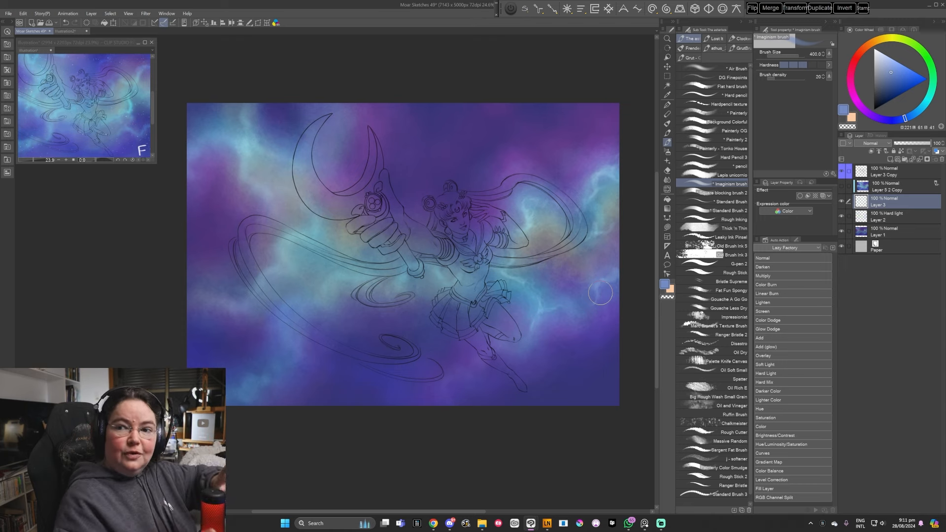
key(ctrl+s)
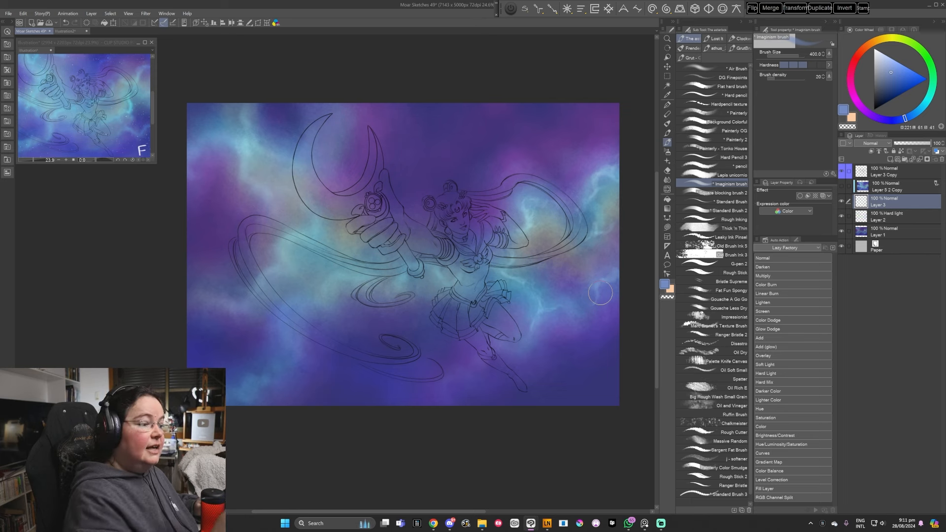
Blend sampled cyan and blue tones through the wisps beside the skirt and down past the bent knee
alt+click(504, 272)
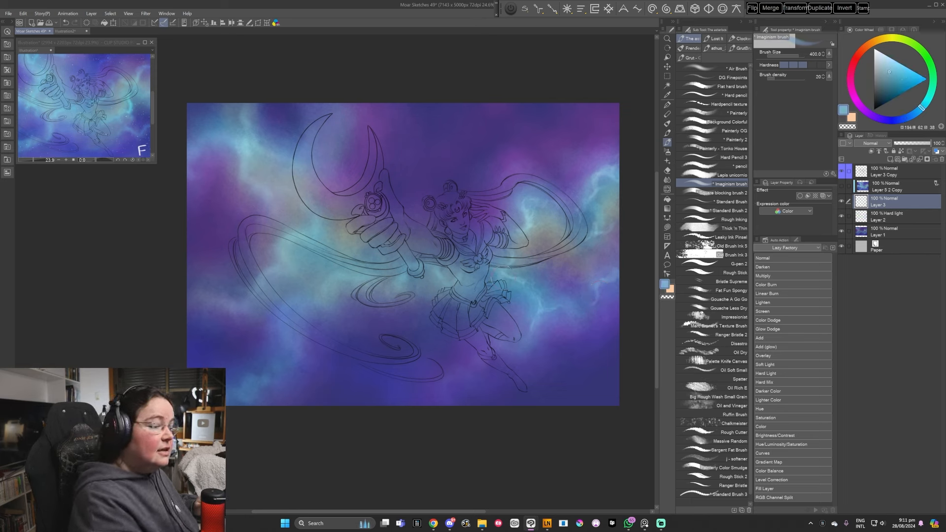
alt+click(548, 295)
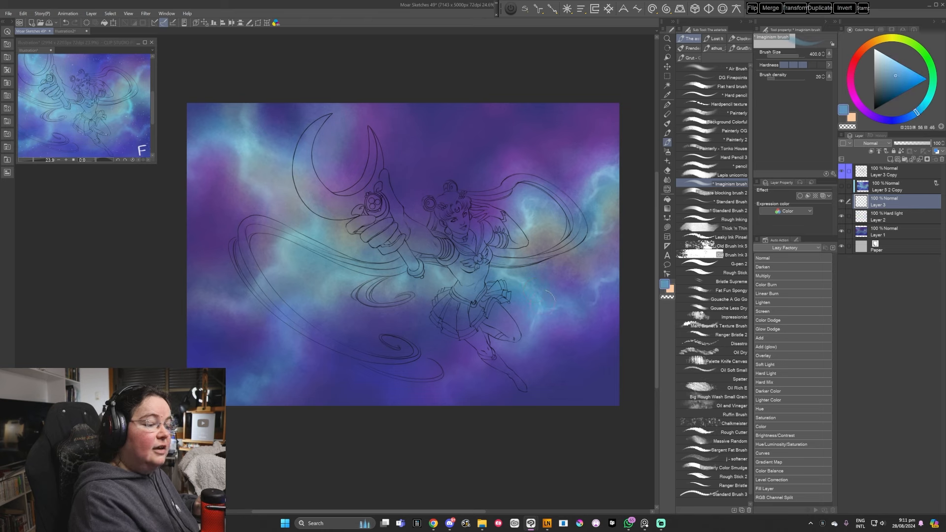
alt+click(544, 306)
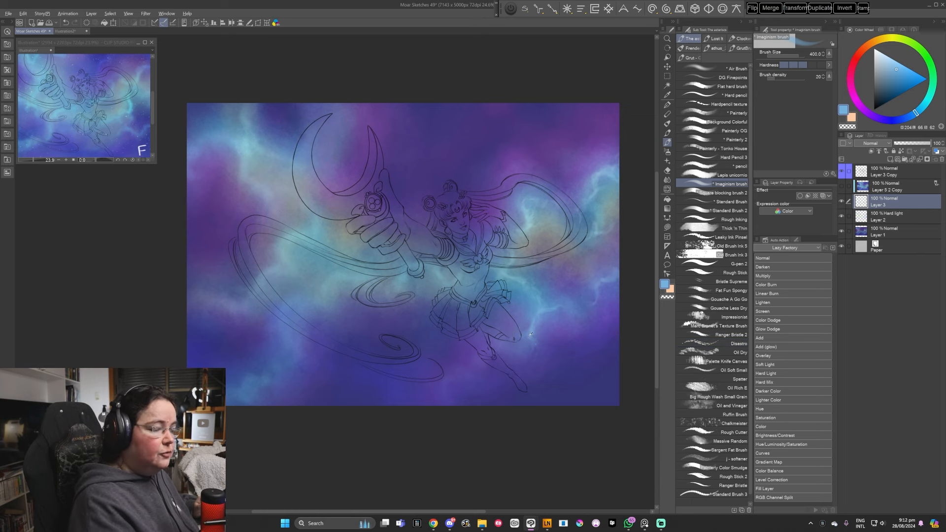
alt+click(521, 338)
drag(522, 337, 496, 349)
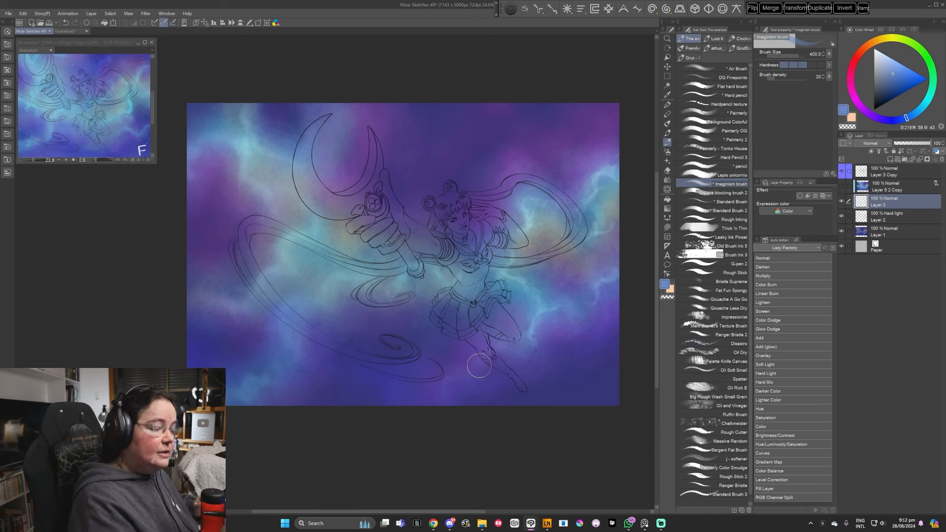
Sample indigo and violet-blue tones around the lower legs and blend them toward the ribbon's tail end
alt+click(461, 376)
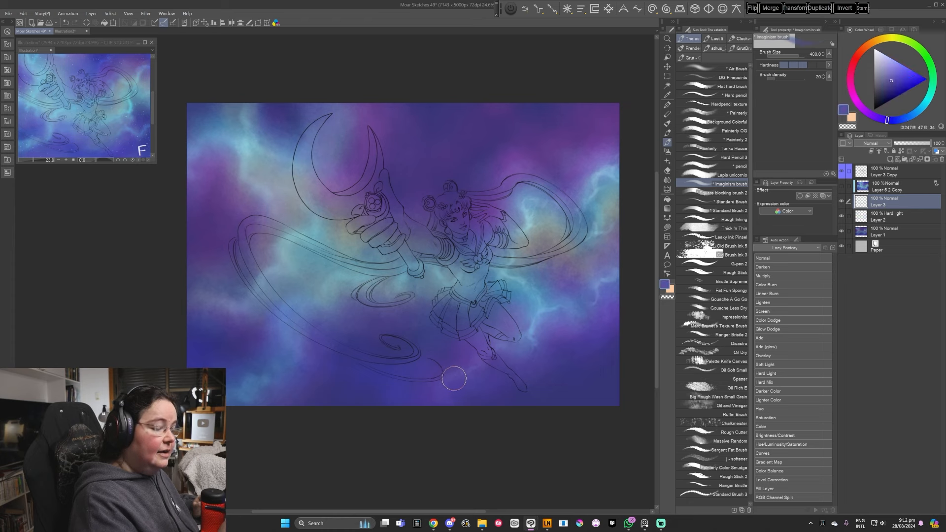
alt+click(478, 367)
alt+click(501, 343)
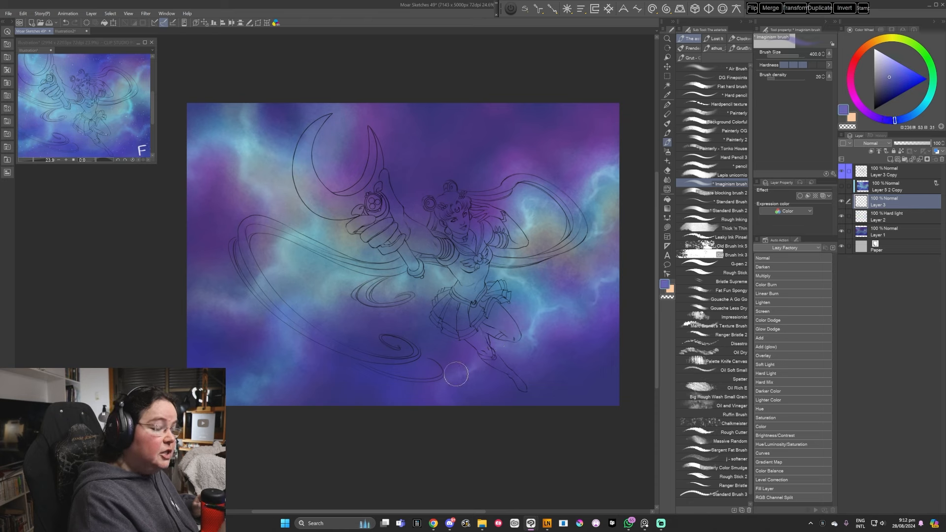
alt+click(513, 343)
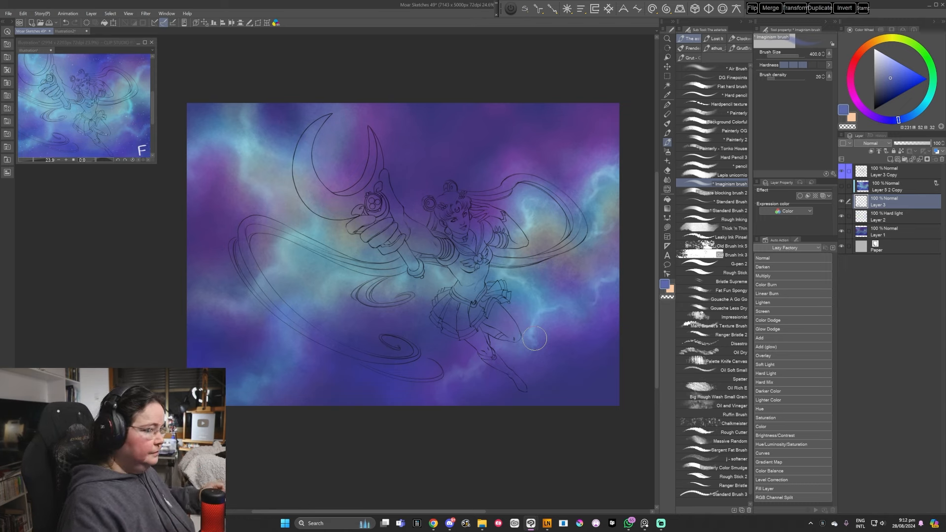
Soften the cyan wisps between the skirt and the canvas's right edge with repeatedly sampled mid blues
alt+click(524, 268)
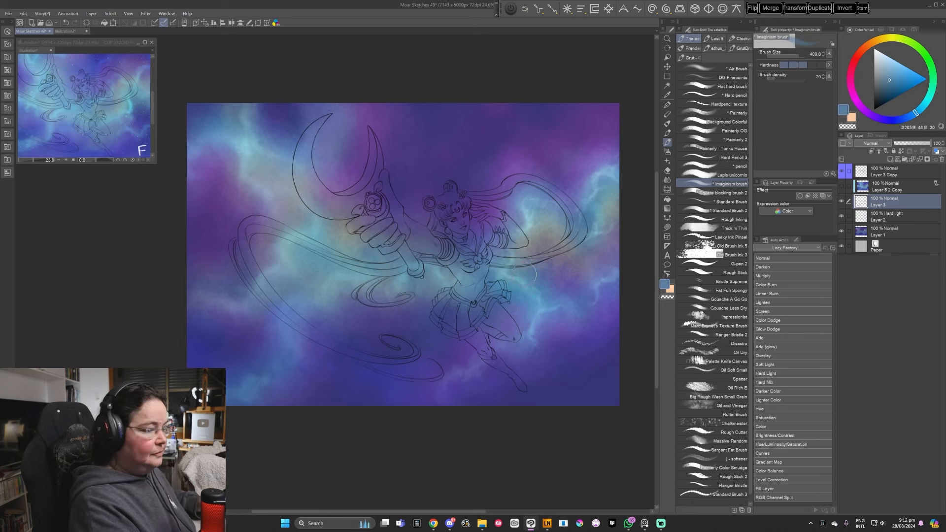
alt+click(535, 282)
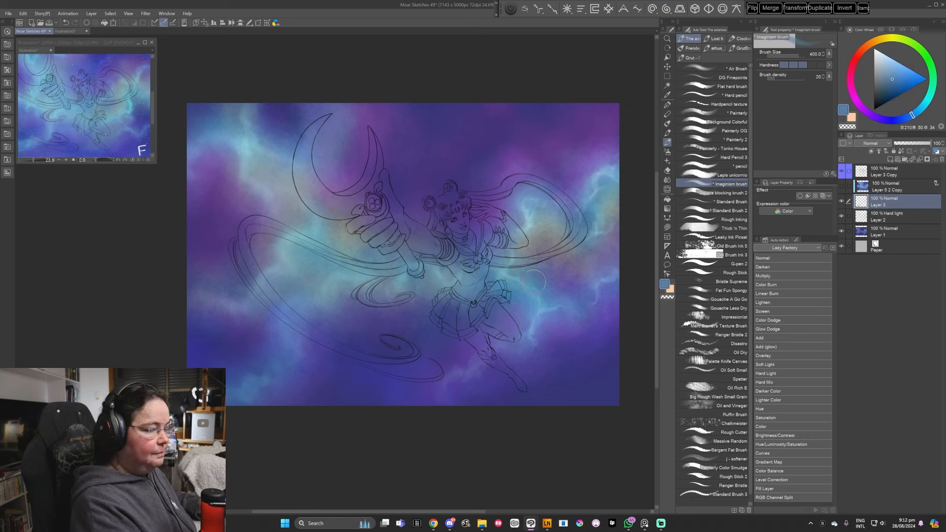
alt+click(536, 284)
alt+click(545, 291)
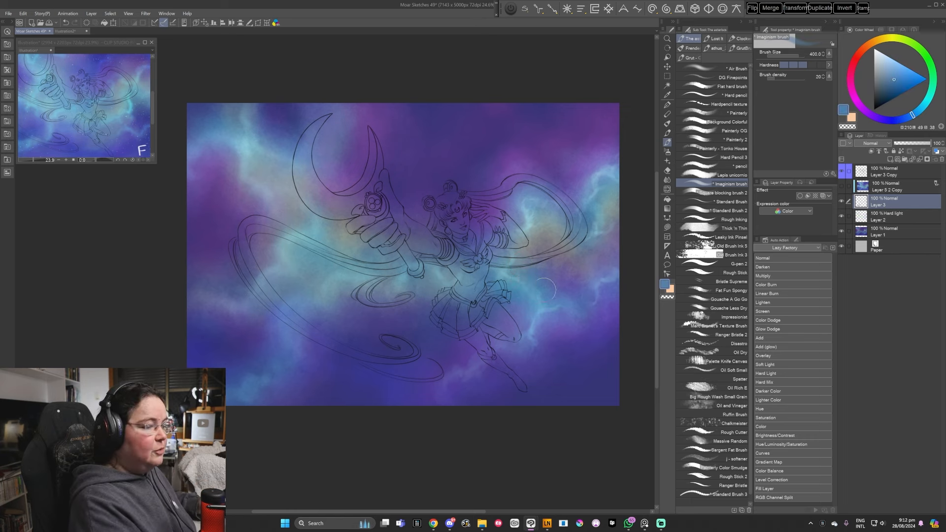
alt+click(552, 311)
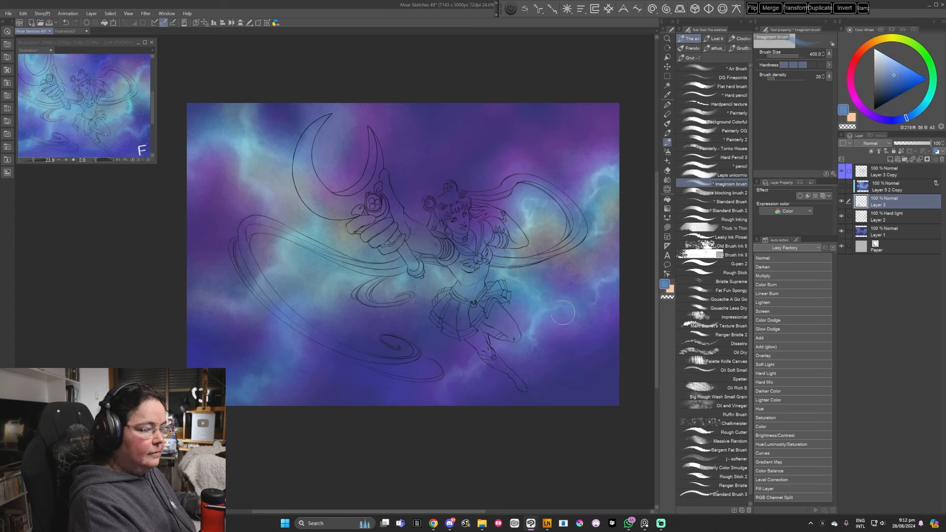
alt+click(601, 286)
drag(601, 286, 625, 272)
drag(566, 382, 583, 393)
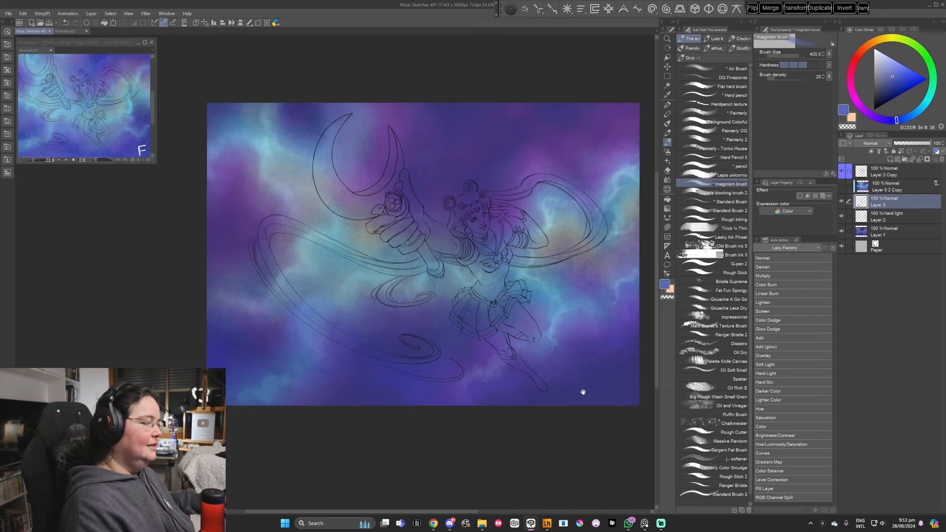
Sample cyan near the waist and brush wisps across the trailing ribbon's lower curve at size 300
alt+click(463, 273)
alt+click(443, 284)
key([)
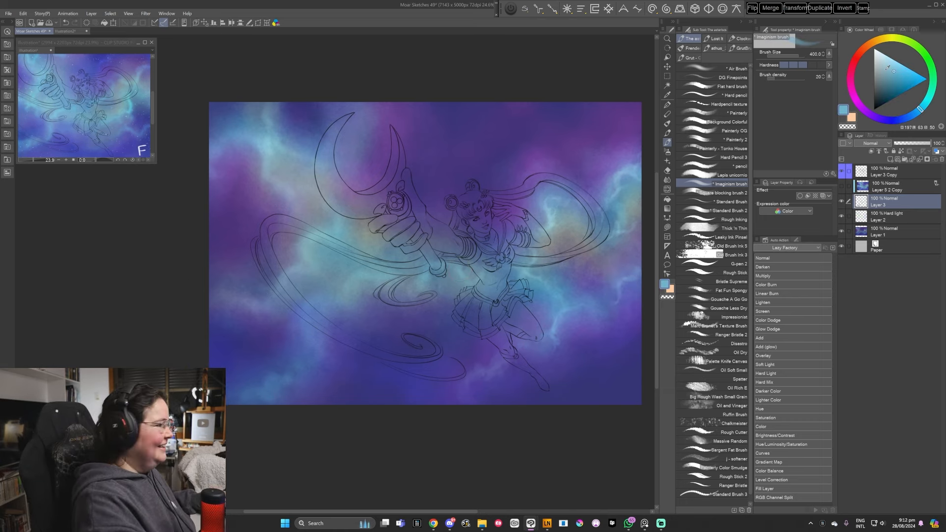
drag(413, 290, 476, 278)
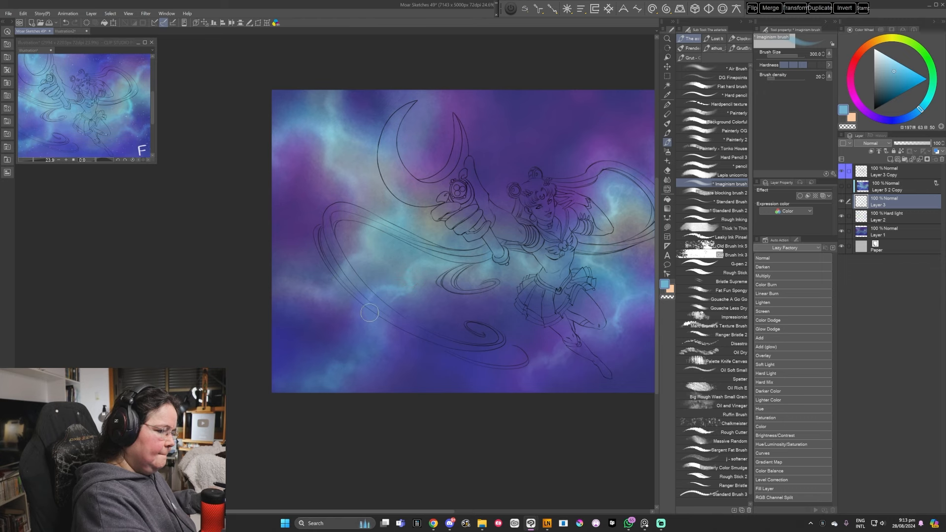
drag(460, 316, 502, 290)
Blend sampled muted blues into the lower edge of the cyan cloud behind the large ribbon loop
alt+click(417, 276)
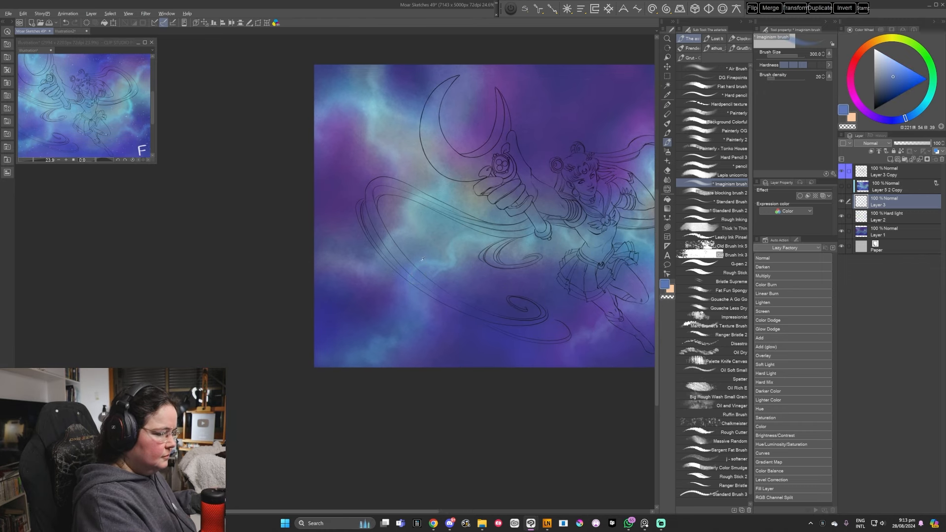
alt+click(412, 291)
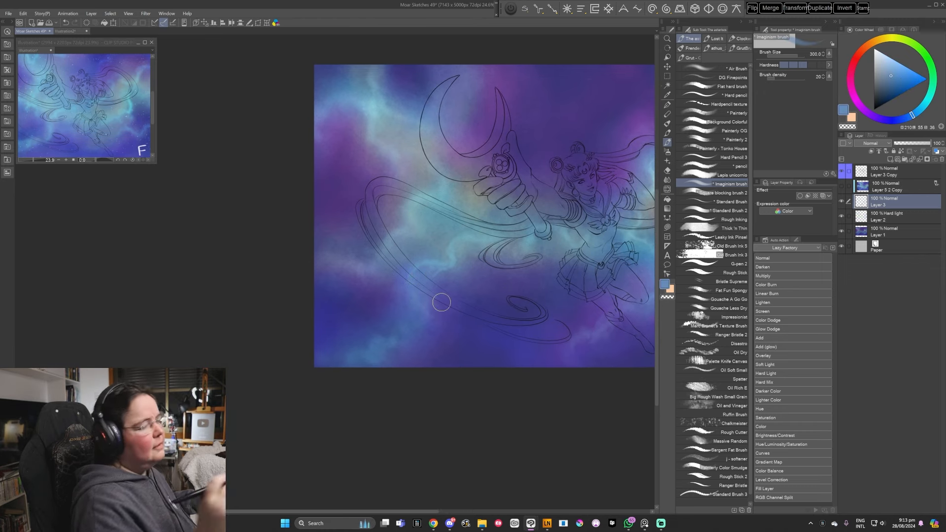
alt+click(435, 280)
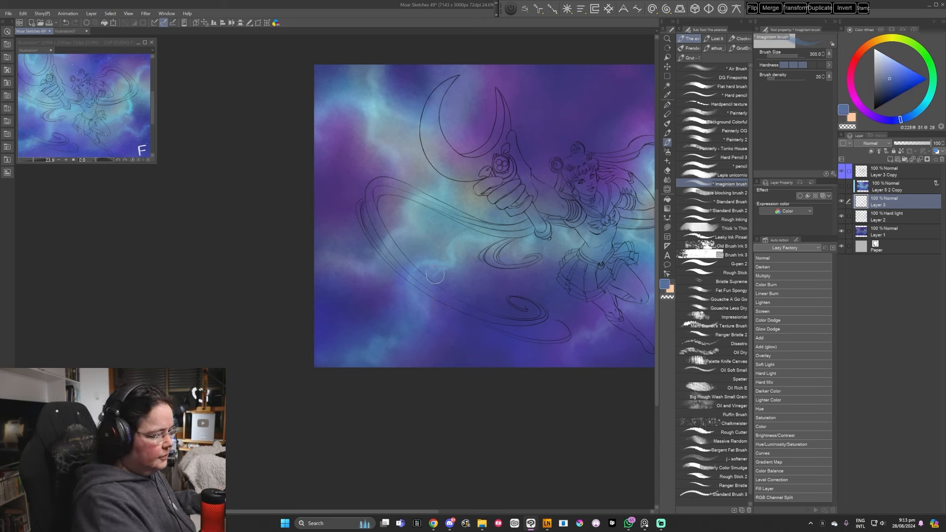
alt+click(450, 261)
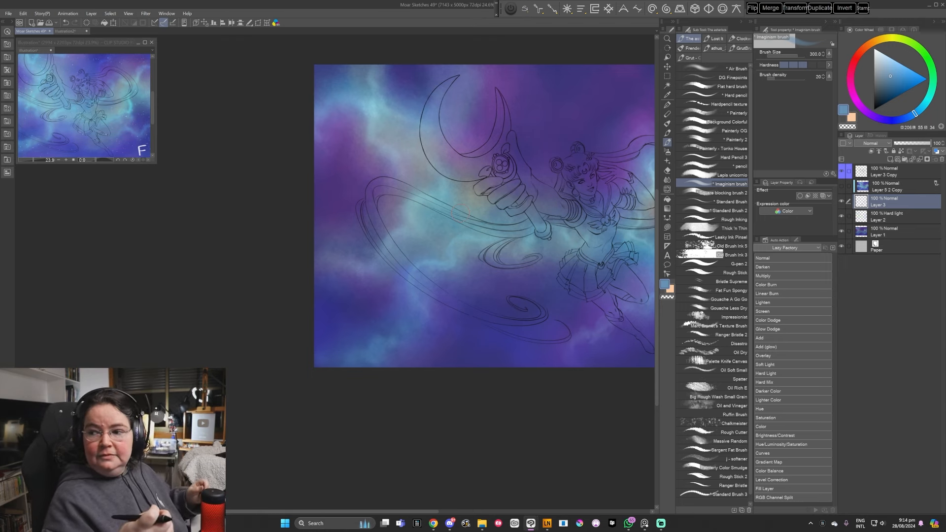
Sample blues along the ribbon loop's left side and choose a lighter blue for the cloud highlights
alt+click(414, 275)
alt+click(417, 257)
drag(524, 310, 540, 312)
alt+click(413, 237)
click(889, 69)
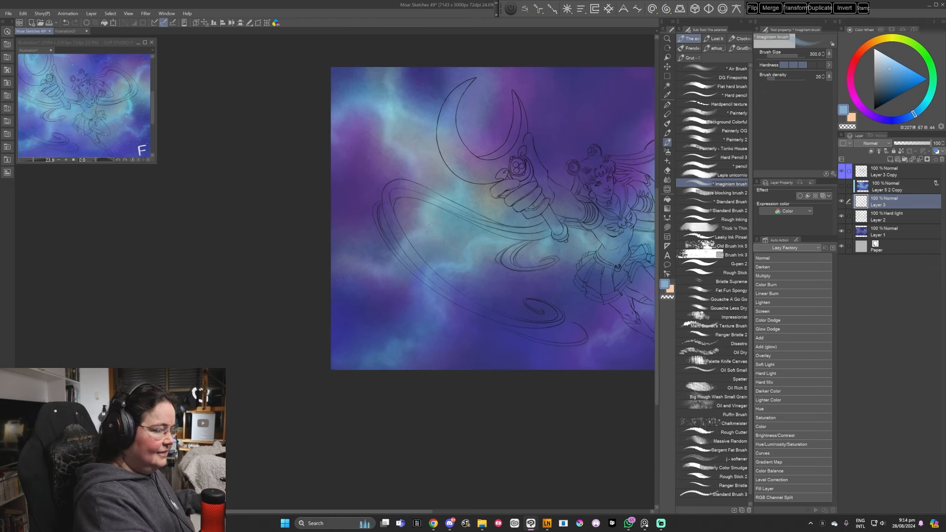
Paint faint wisps from the left ribbon loop toward the canvas's left edge with sampled blue and violet tones
alt+click(433, 220)
alt+click(431, 206)
alt+click(412, 230)
drag(410, 232, 389, 274)
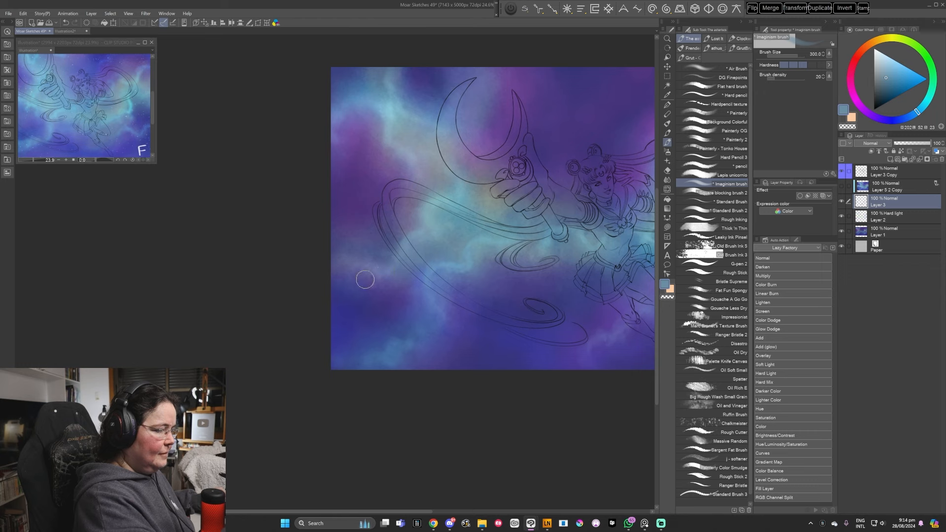
alt+click(368, 277)
alt+click(362, 279)
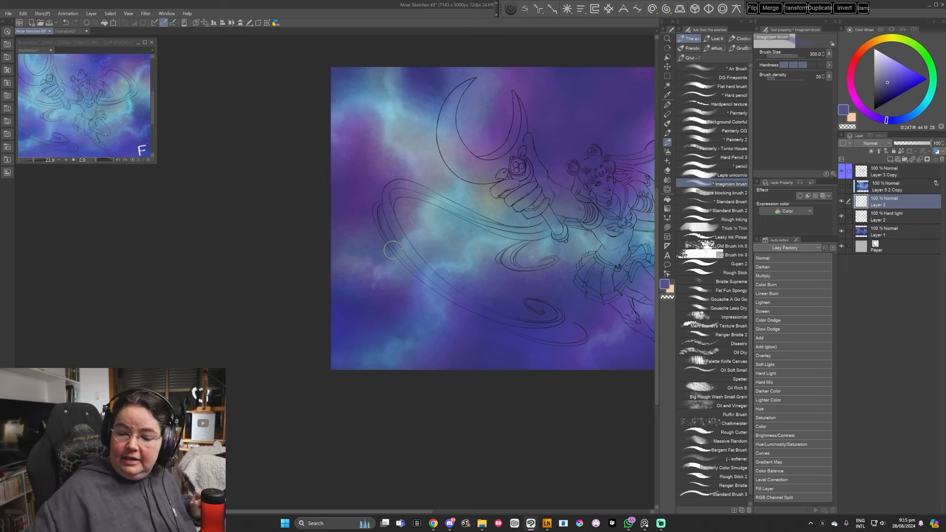
Switch to the image viewer, examine the paired painting studies in W1-Color02.jpg, and close the image
key(alt+Tab)
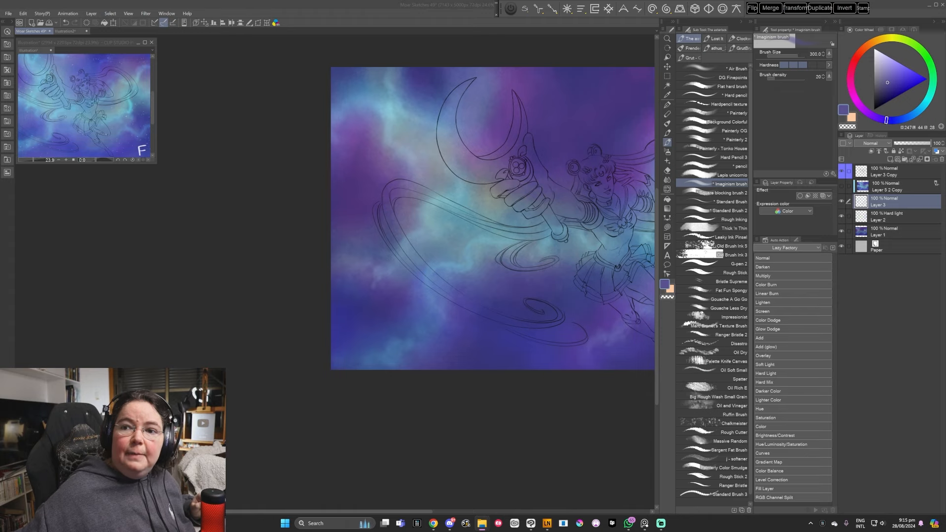
scroll(441, 215, up, 3)
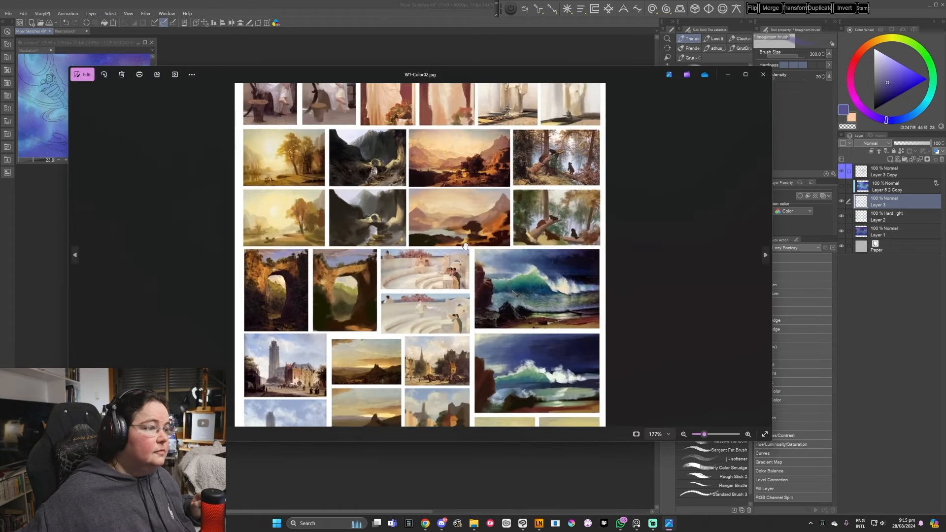
scroll(441, 215, up, 2)
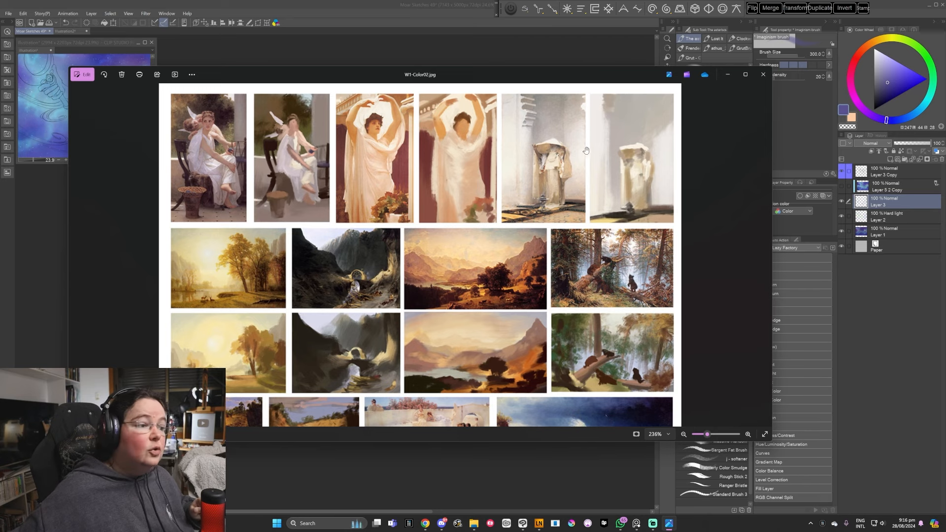
scroll(514, 310, down, 2)
scroll(513, 282, down, 5)
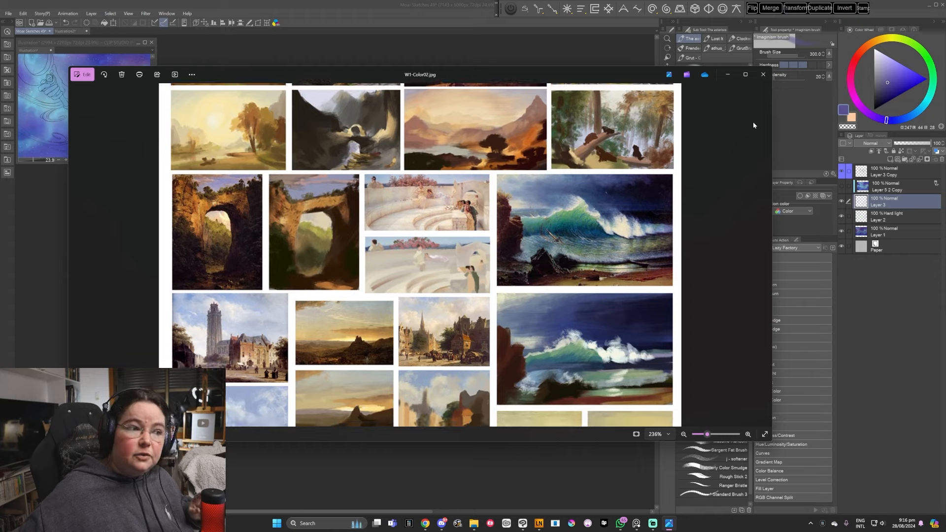
click(763, 74)
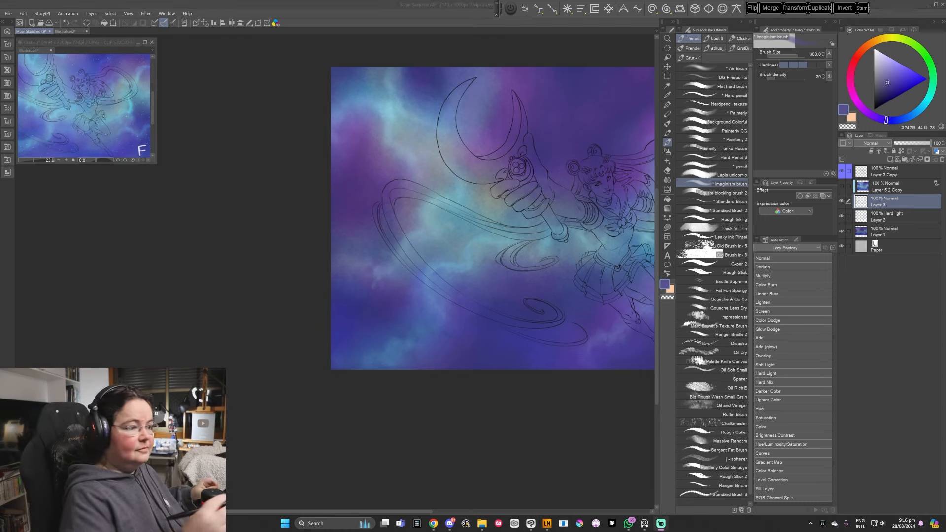
Blend sampled and lightened blue-violet tones into the cloud around the large ribbon loop's lower-left side at brush size 500
drag(494, 366, 489, 362)
key(bracketright)
key(bracketright)
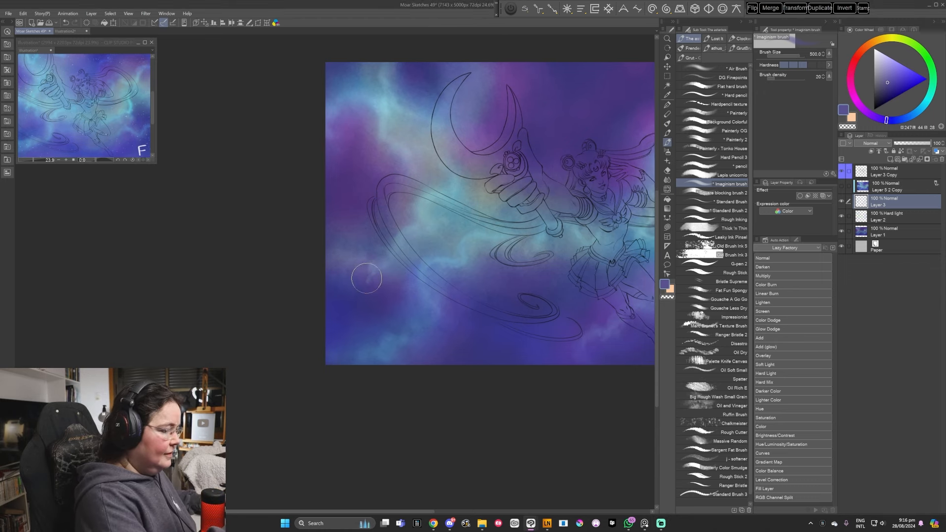
click(887, 74)
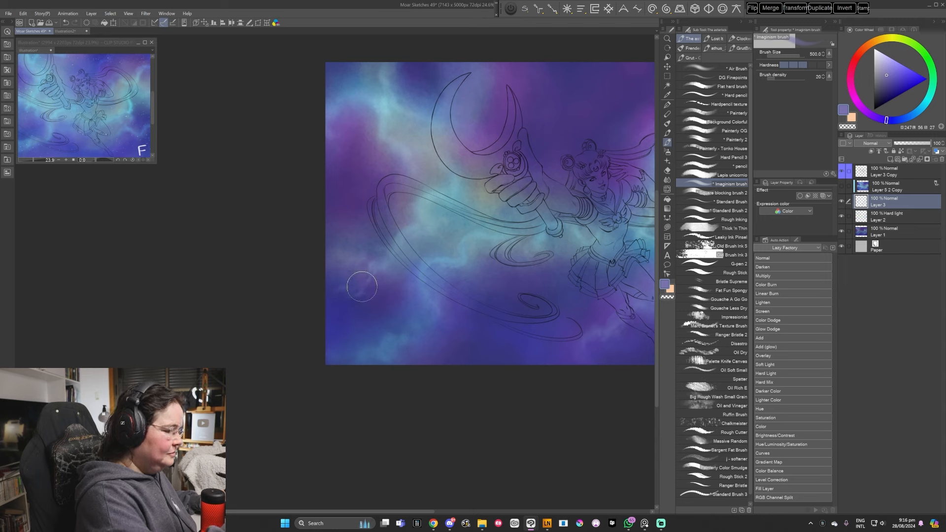
alt+click(375, 269)
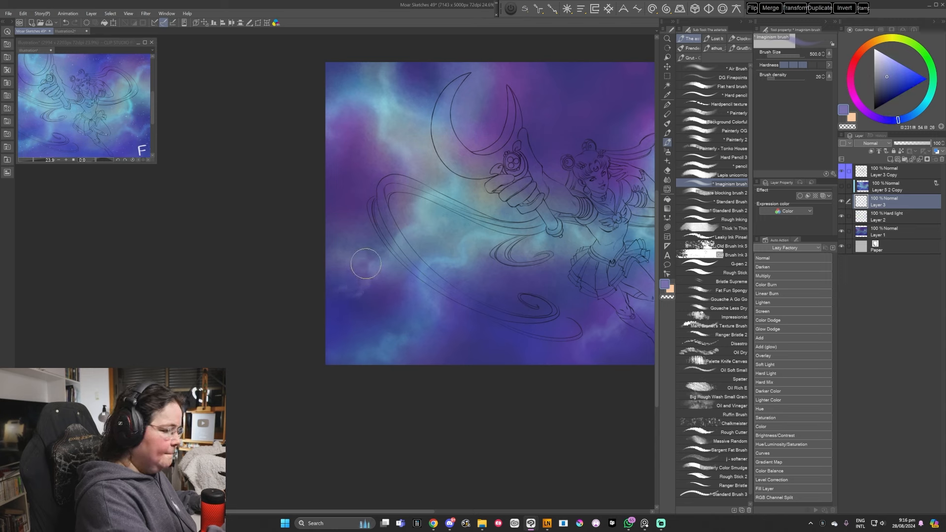
alt+click(371, 286)
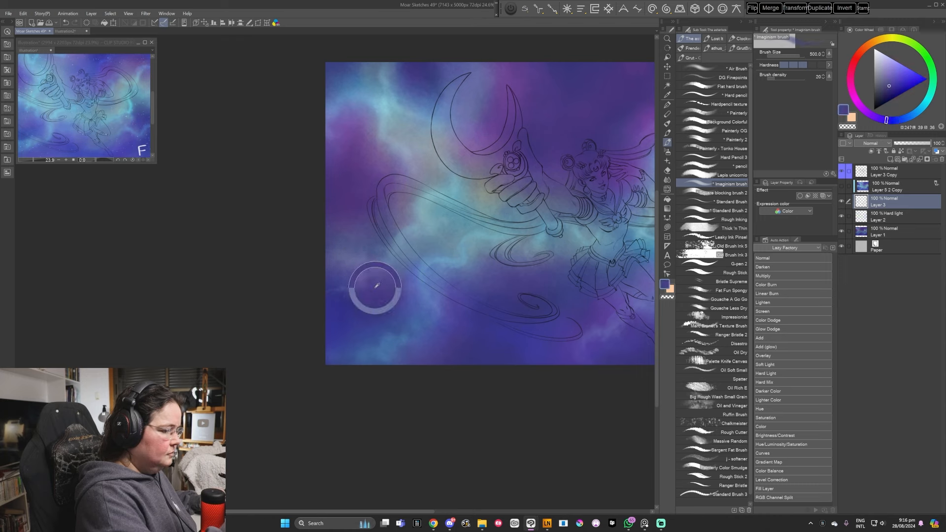
alt+click(430, 299)
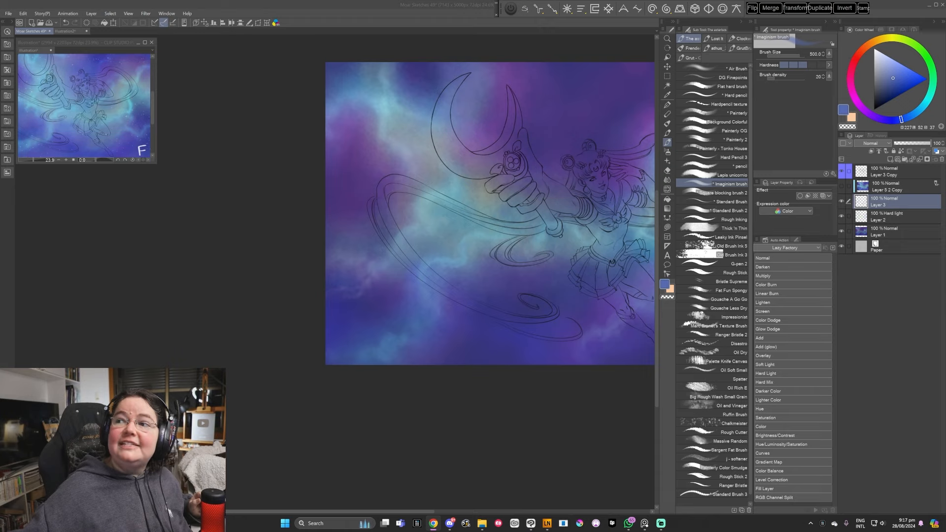
Switch to artprompts.org in the browser, read two environment prompts by refreshing once, and close the site
drag(644, 531, 578, 4)
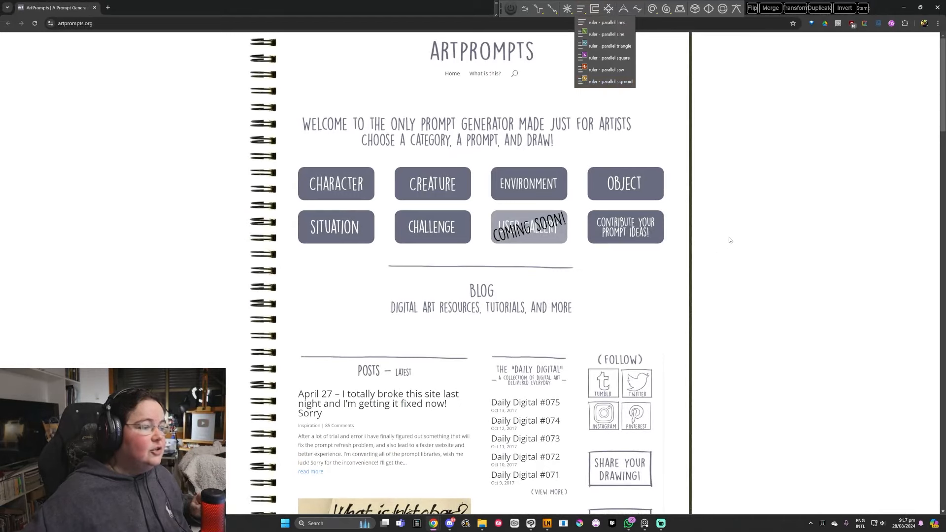
click(544, 183)
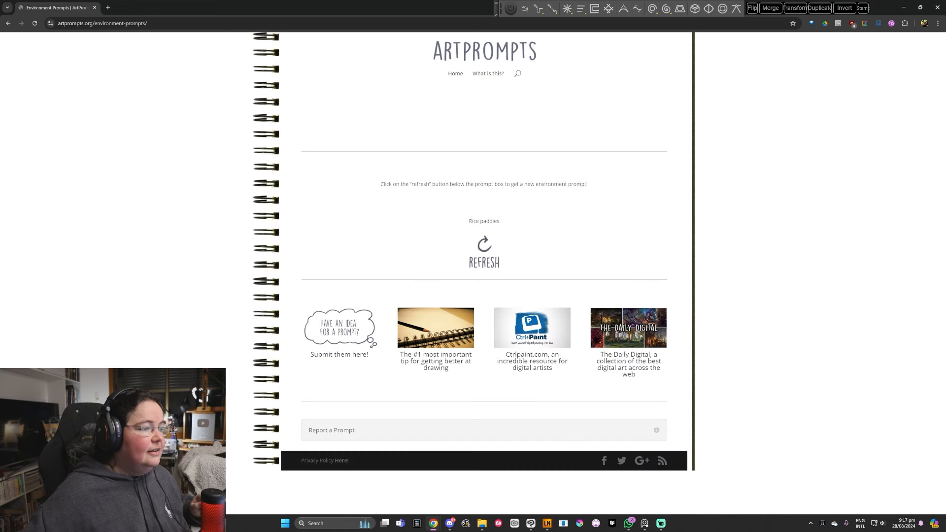
drag(465, 220, 502, 222)
click(532, 220)
click(485, 244)
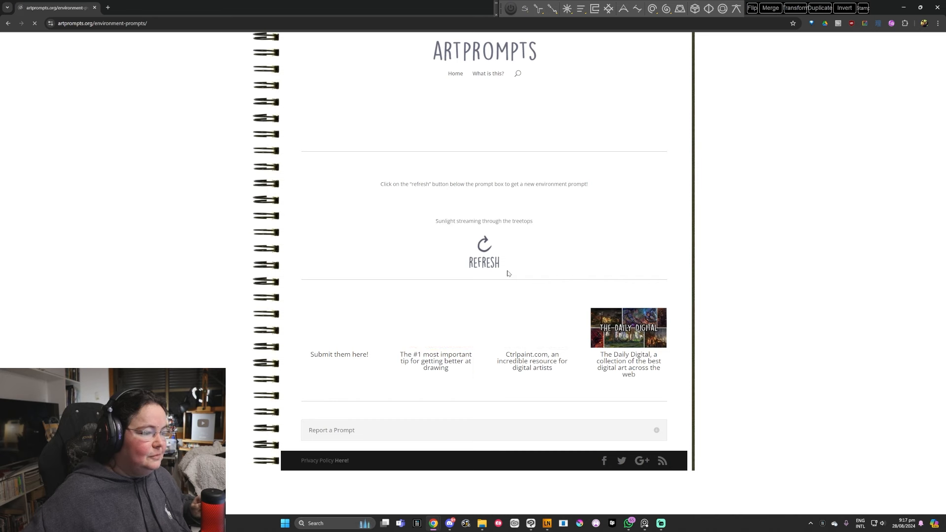
drag(434, 224, 540, 226)
click(545, 225)
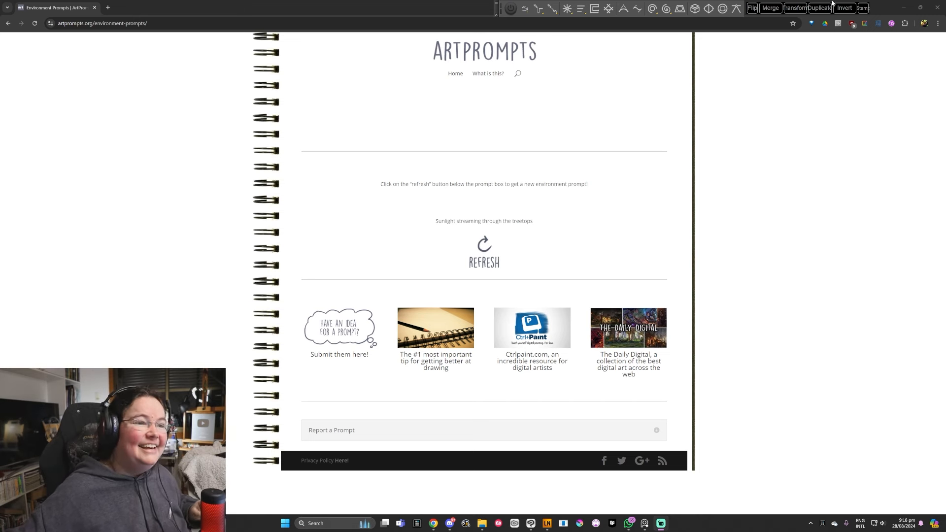
click(936, 9)
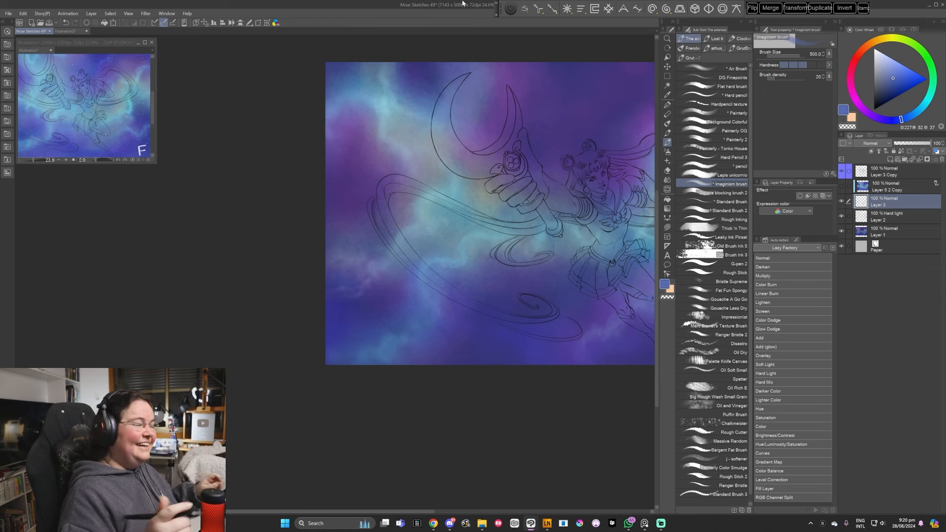
Choose a lighter, more cyan blue and brush wisps below the large ribbon loop toward the canvas's lower-left corner at size 500
drag(515, 352, 508, 345)
key(bracketright)
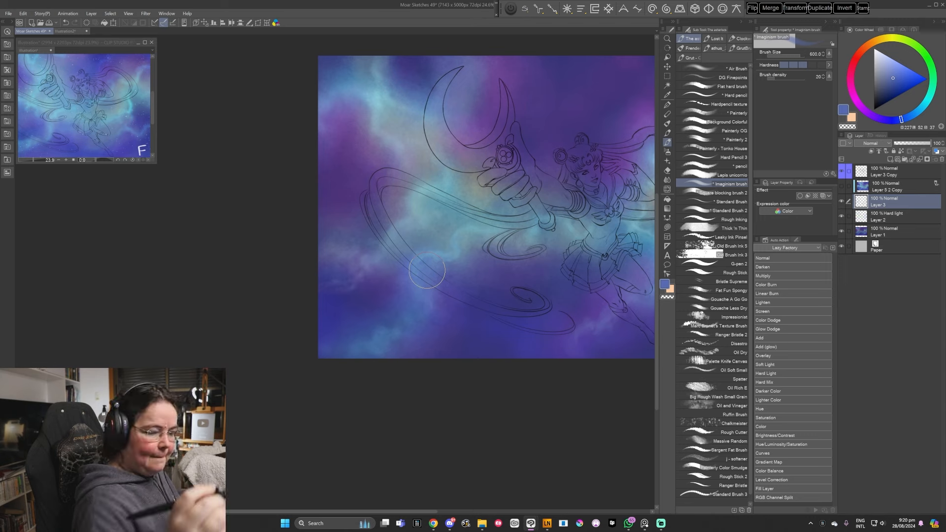
click(895, 72)
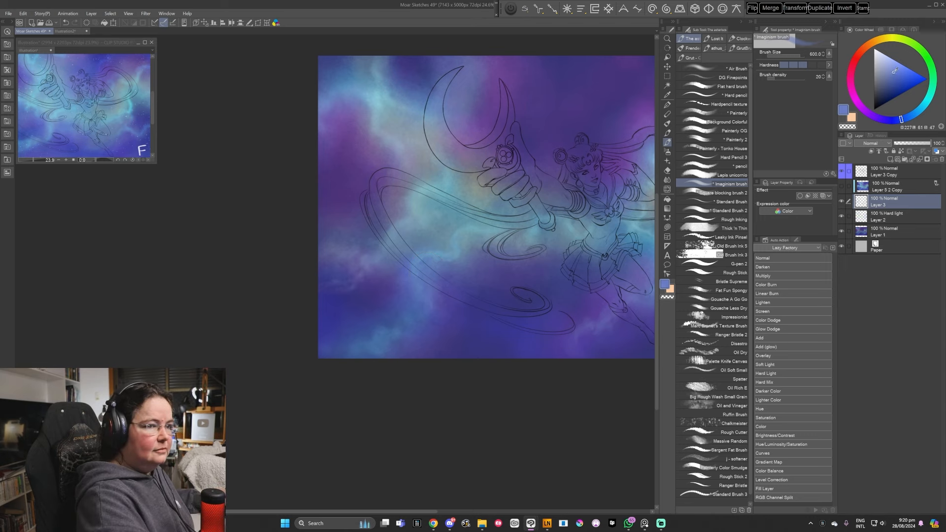
click(912, 118)
key(bracketleft)
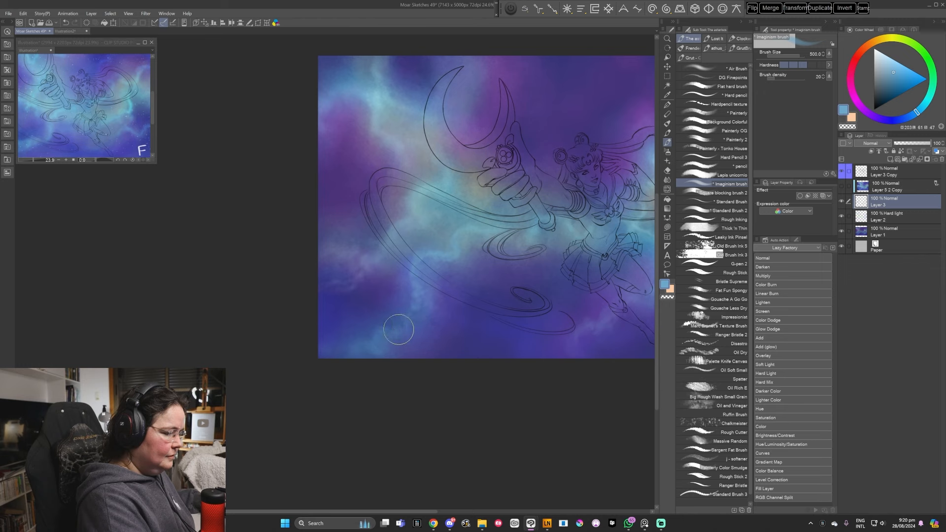
drag(473, 330, 484, 319)
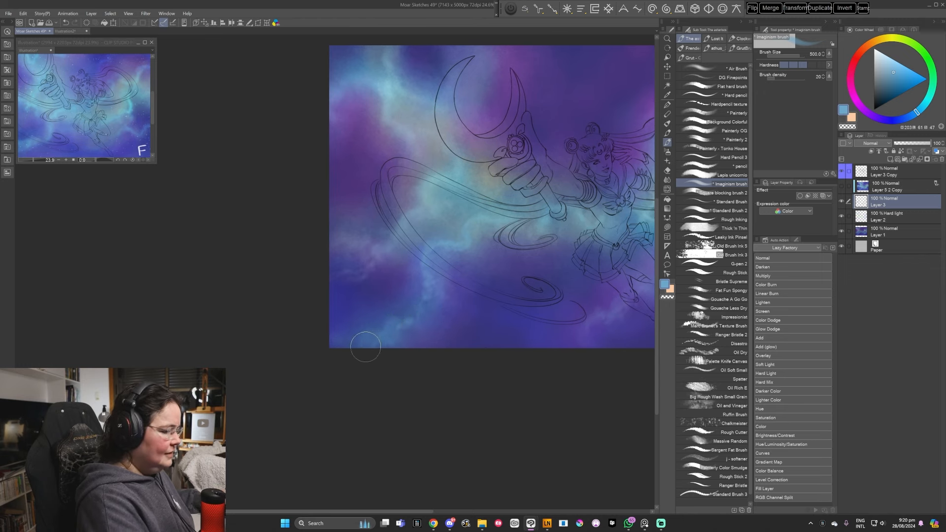
mouse_move(555, 302)
mouse_down()
mouse_move(490, 328)
mouse_move(478, 344)
mouse_up()
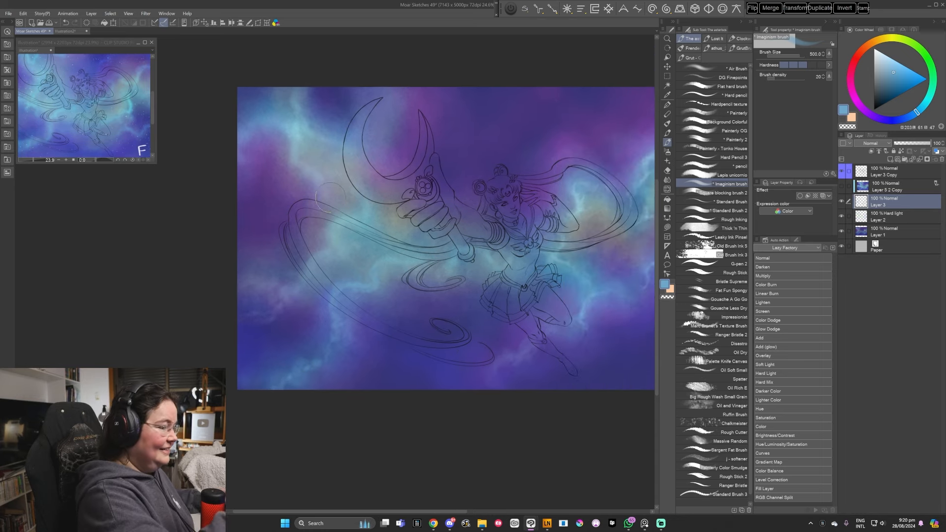
Sample teal-blues from the glow below the crescent wand and choose a lighter blue for highlights at brush size 300
alt+click(360, 209)
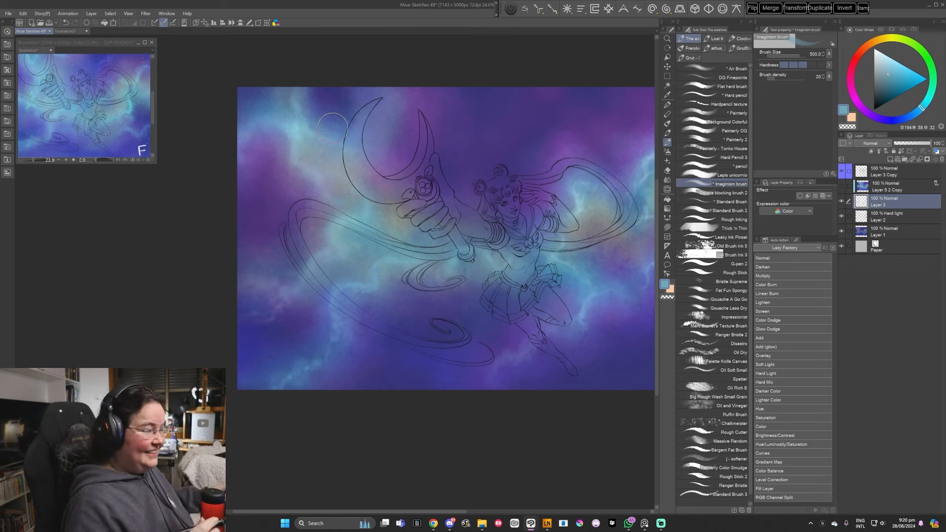
alt+click(376, 270)
click(888, 71)
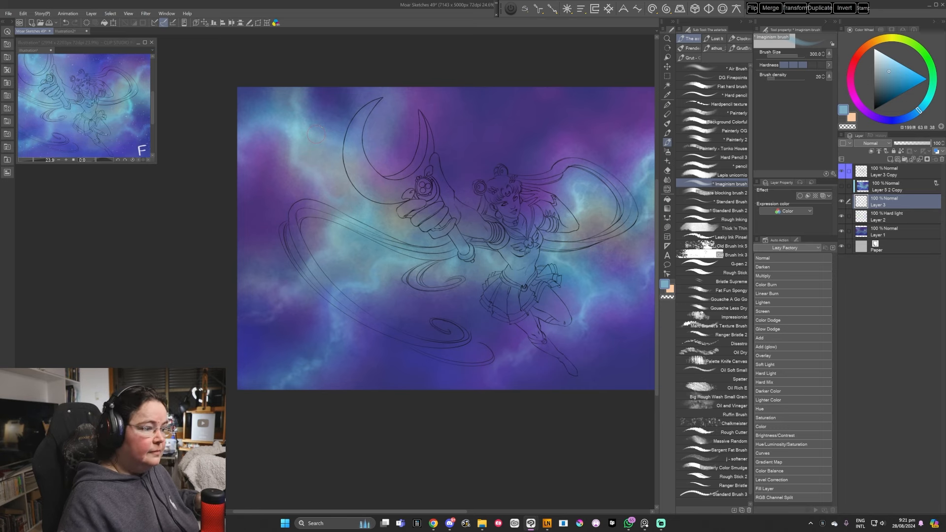
mouse_move(486, 316)
mouse_down()
mouse_move(498, 326)
mouse_move(486, 326)
mouse_up()
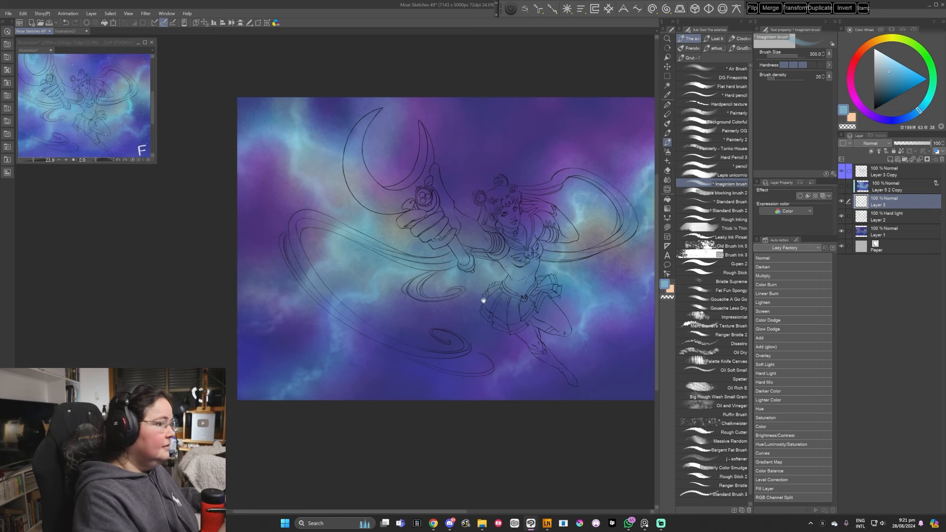
Sample teal beside the skirt, lighten it, and paint wisps in the canvas's upper-left cloud with a sampled muted blue
alt+click(484, 294)
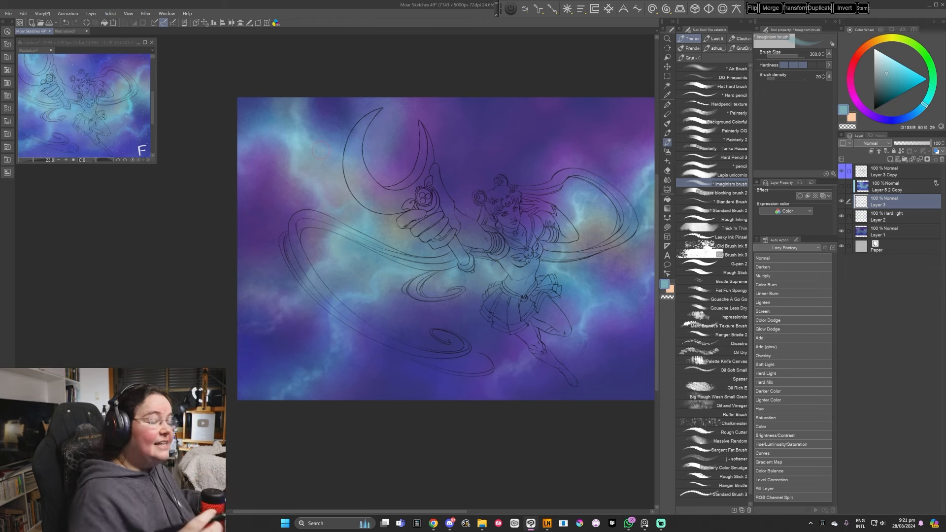
drag(559, 358, 501, 369)
drag(887, 72, 889, 68)
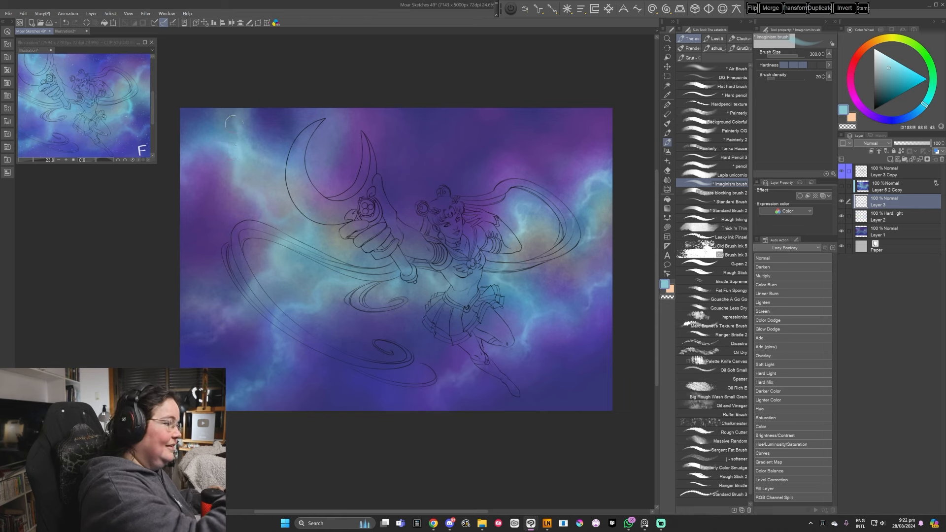
alt+click(242, 106)
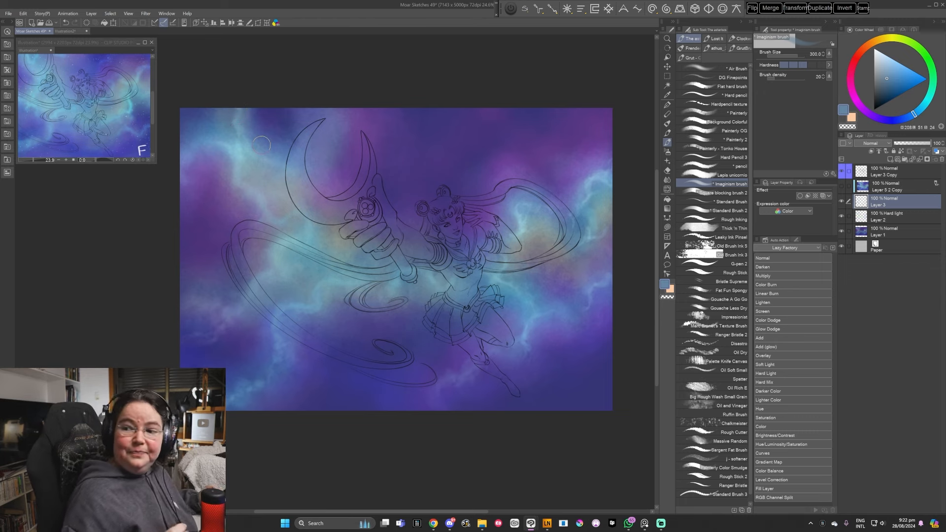
Sample and lighten blues at the canvas's right edge and blend them into the cloud there, enlarging the brush to 500
alt+click(606, 171)
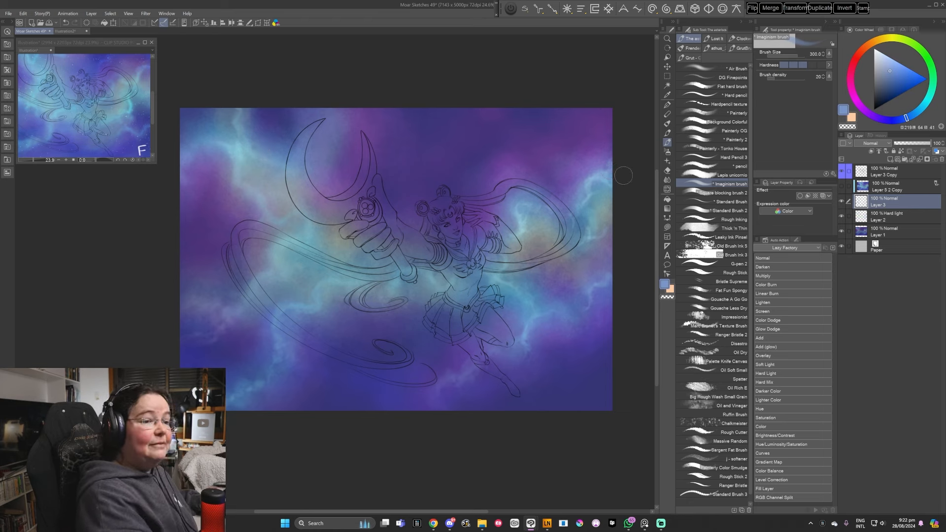
click(891, 67)
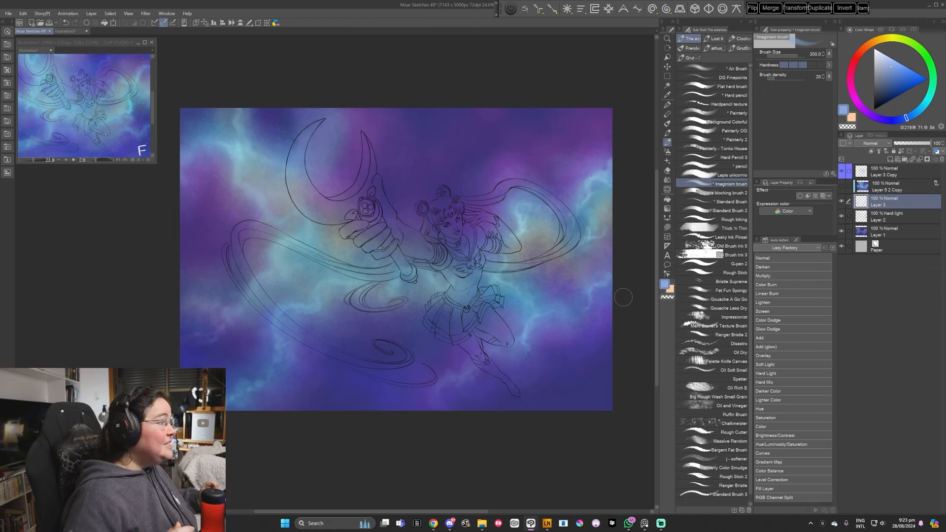
alt+click(599, 166)
key(bracketright)
key(bracketright)
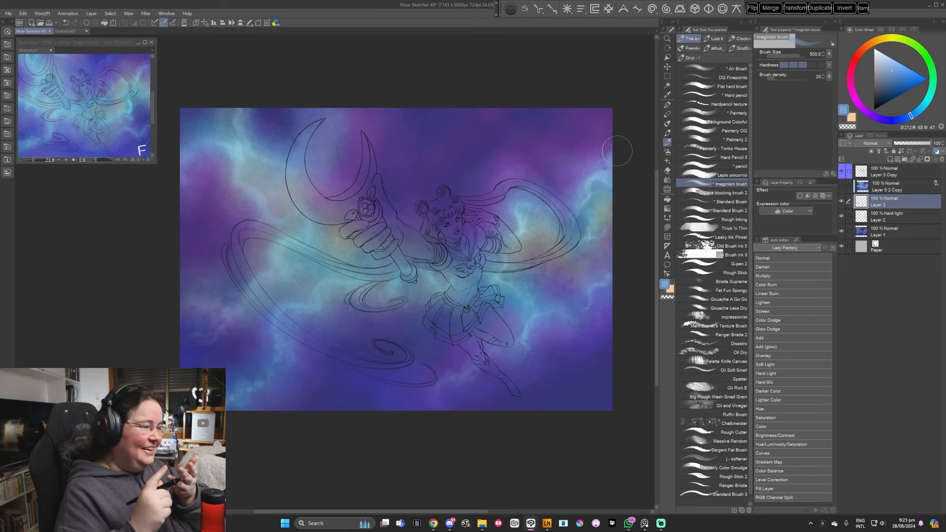
alt+click(606, 171)
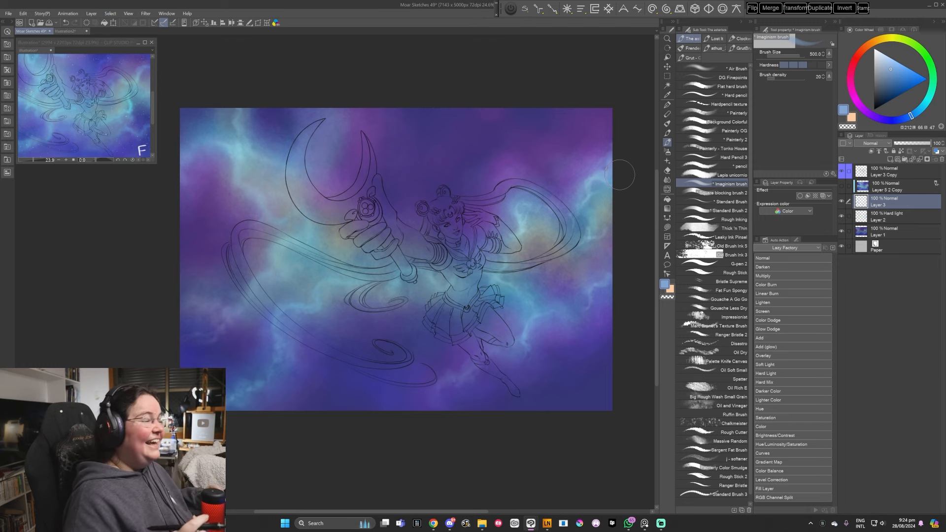
Sample violet beside the crescent and cyan inside the right-hand hair loop, and brush cyan from that loop toward the canvas's right edge
alt+click(343, 124)
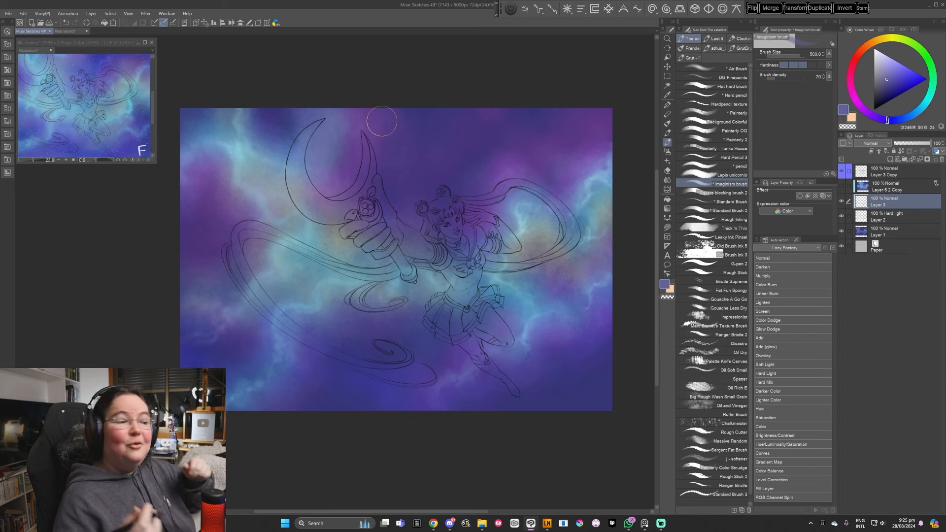
drag(547, 295, 551, 297)
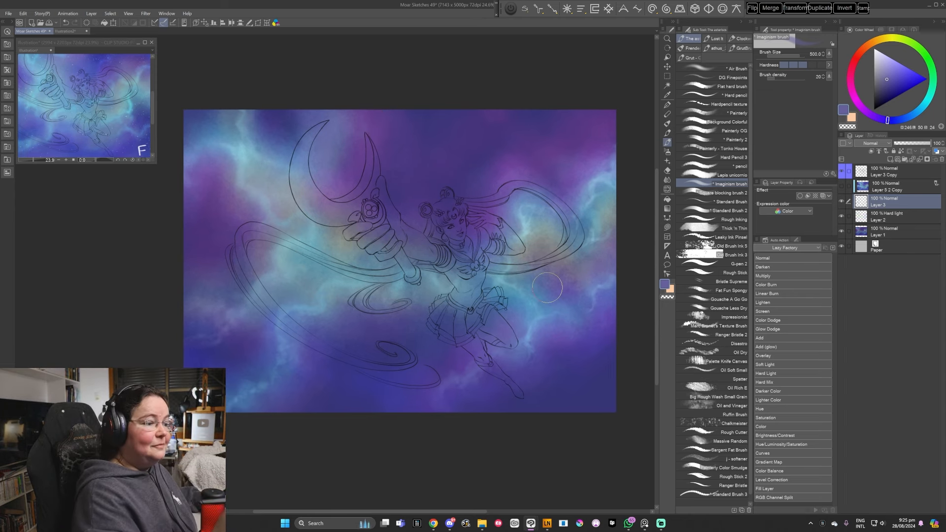
alt+click(526, 226)
mouse_move(517, 220)
mouse_down()
mouse_move(523, 201)
mouse_move(559, 207)
mouse_move(587, 188)
mouse_up()
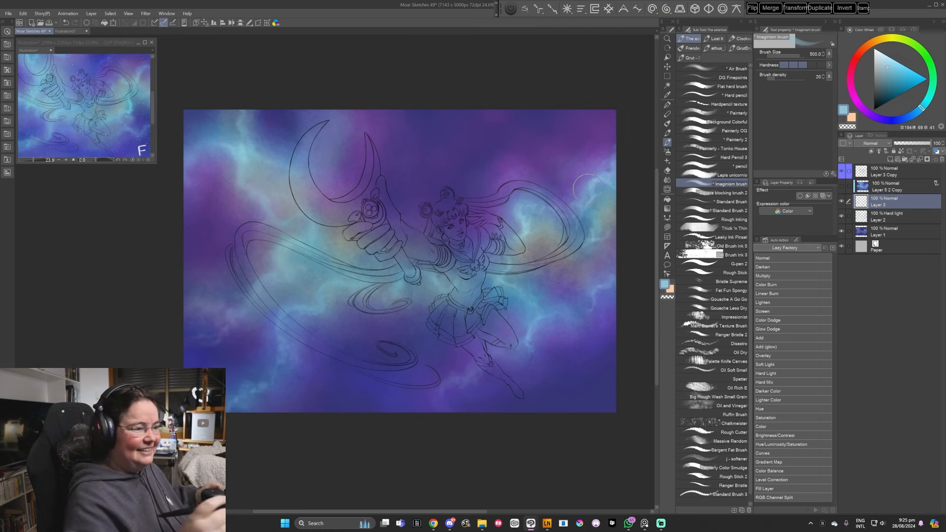
Sample violet-blue beside the figure's bent leg, shift its hue toward blue, and brush it into the cloud edge there
drag(409, 230, 417, 232)
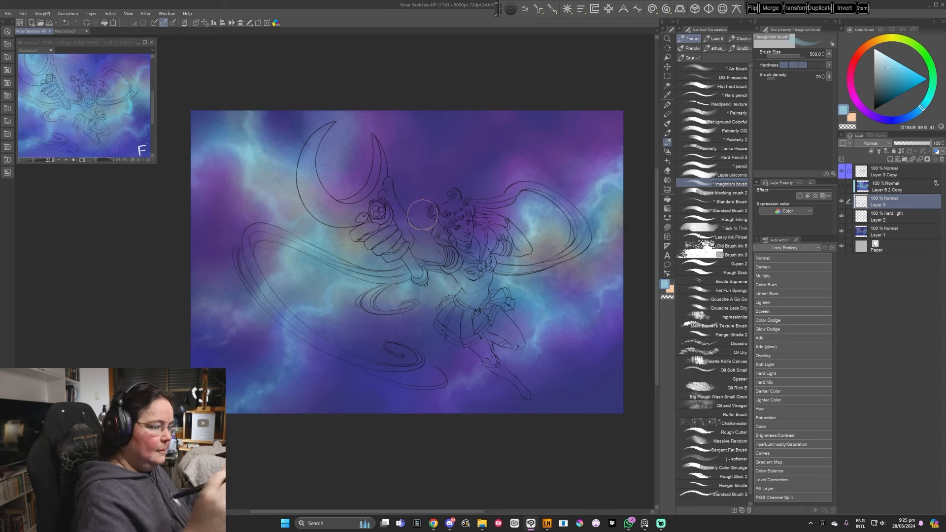
alt+click(541, 347)
alt+click(546, 346)
drag(537, 339, 541, 355)
alt+click(543, 348)
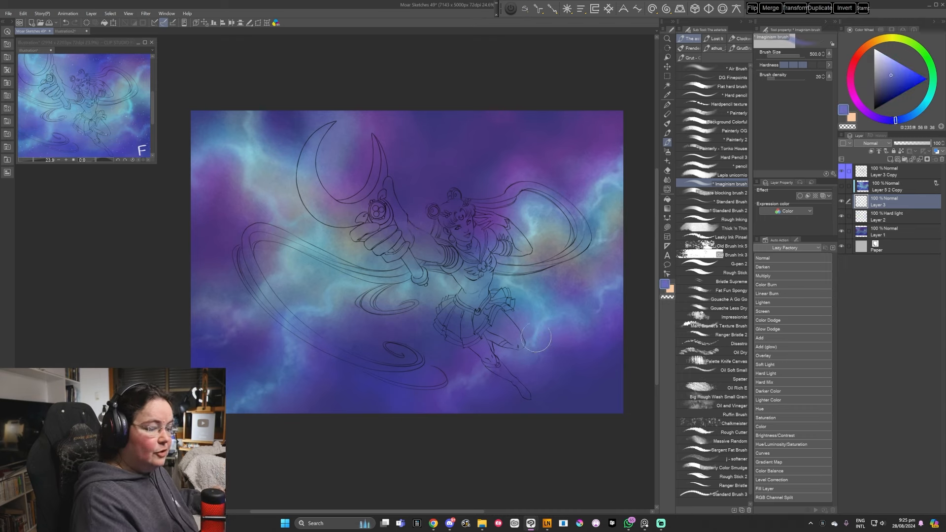
click(912, 116)
drag(541, 340, 533, 339)
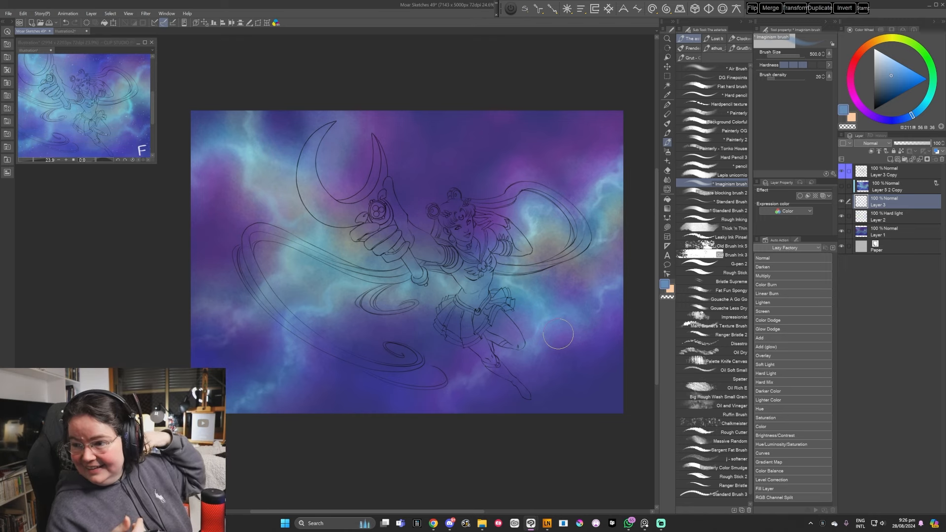
Sample light blue at the canvas's right edge, brighten it, paint beside the leg at brush size 400, and compare with Layer 3 hidden
alt+click(610, 182)
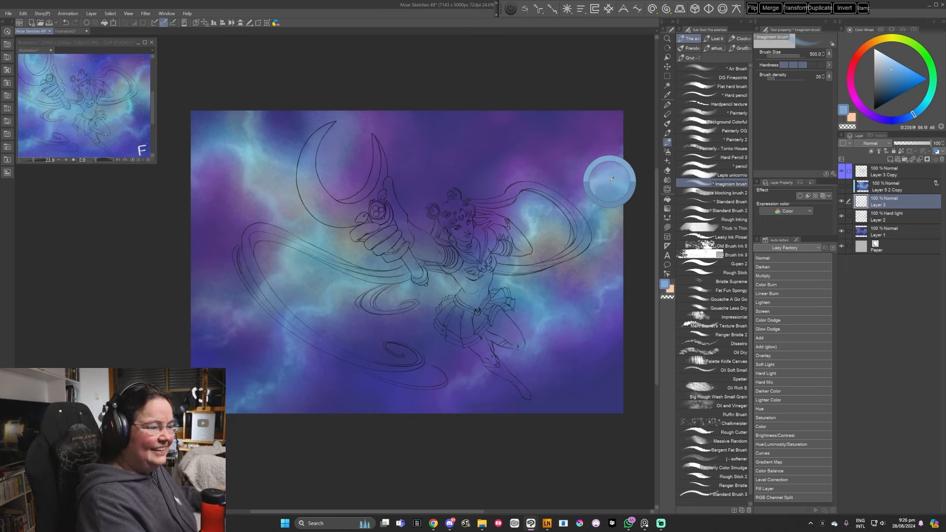
click(893, 68)
key([)
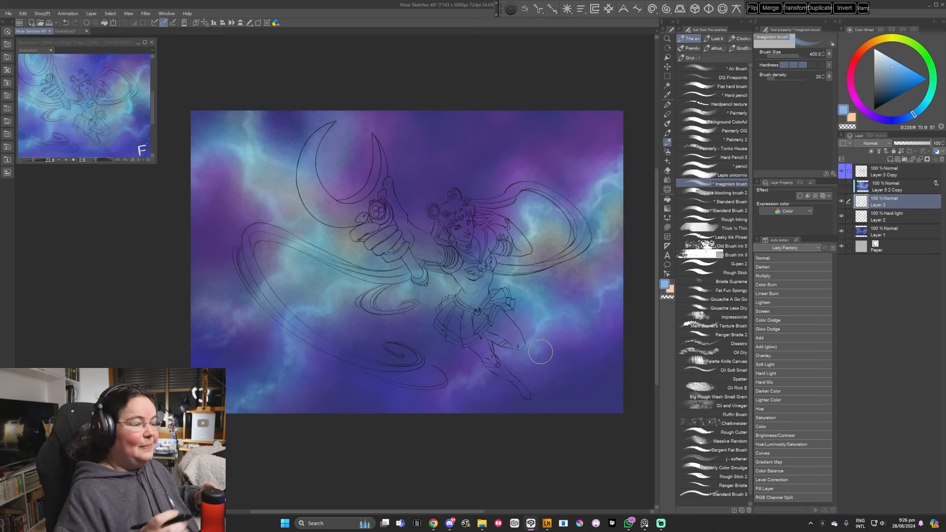
drag(525, 327, 517, 321)
click(842, 203)
click(842, 202)
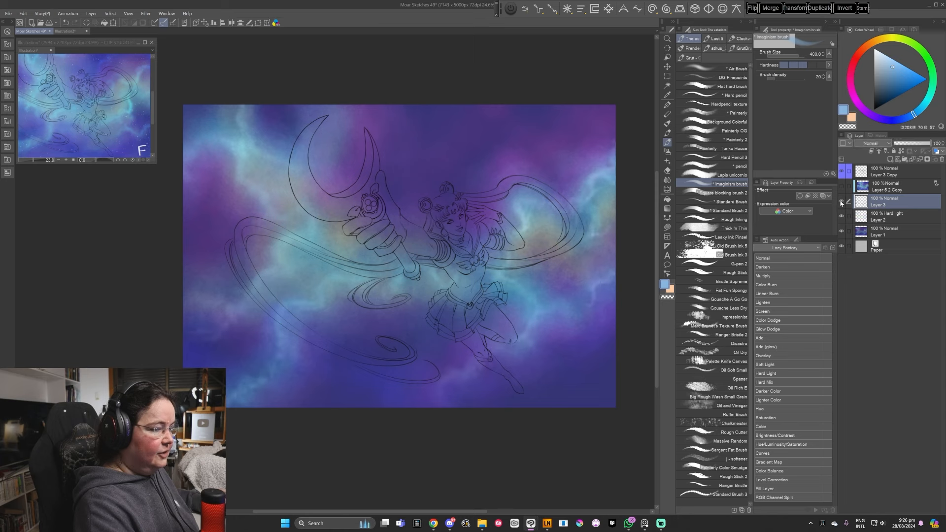
Sample blues beside the skirt and along the lower-left hair ribbon, plus indigo below it, to blend the lower clouds
alt+click(538, 310)
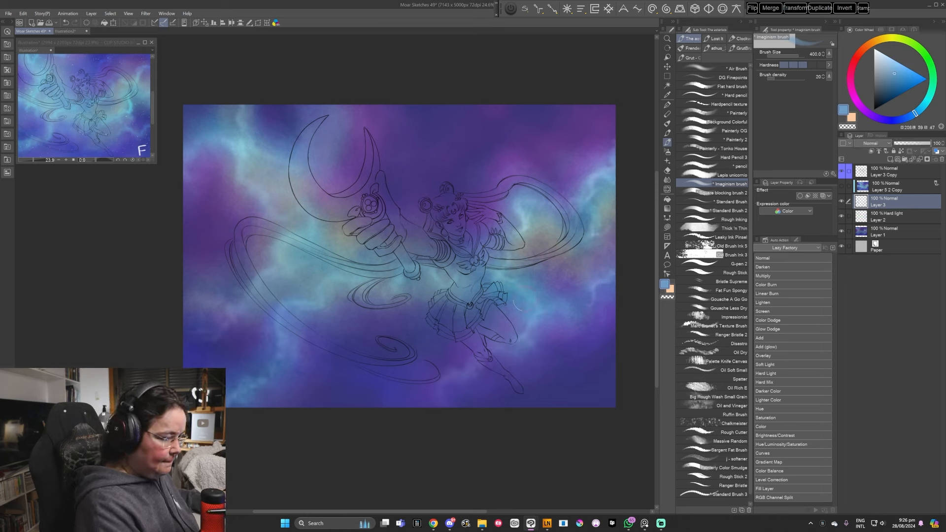
alt+click(497, 274)
drag(467, 323, 526, 277)
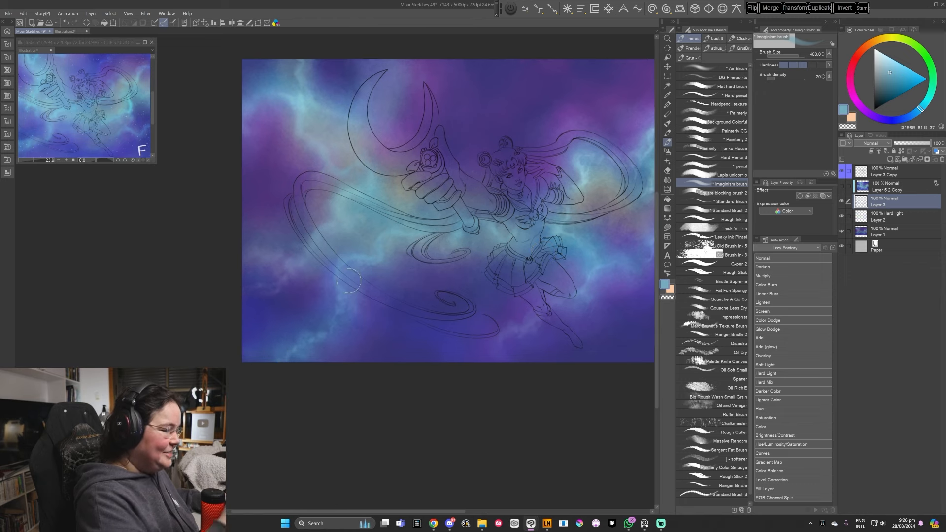
alt+click(351, 277)
alt+click(329, 346)
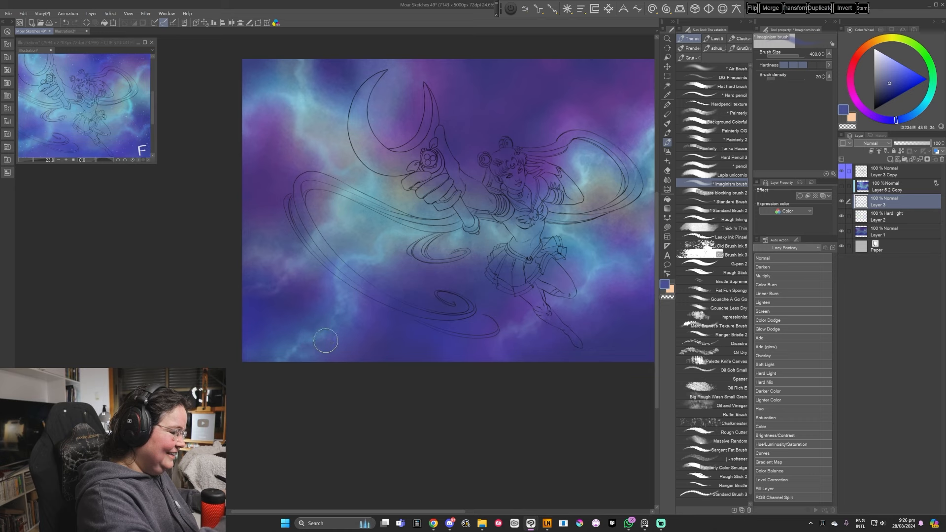
drag(557, 307, 499, 335)
drag(554, 314, 529, 326)
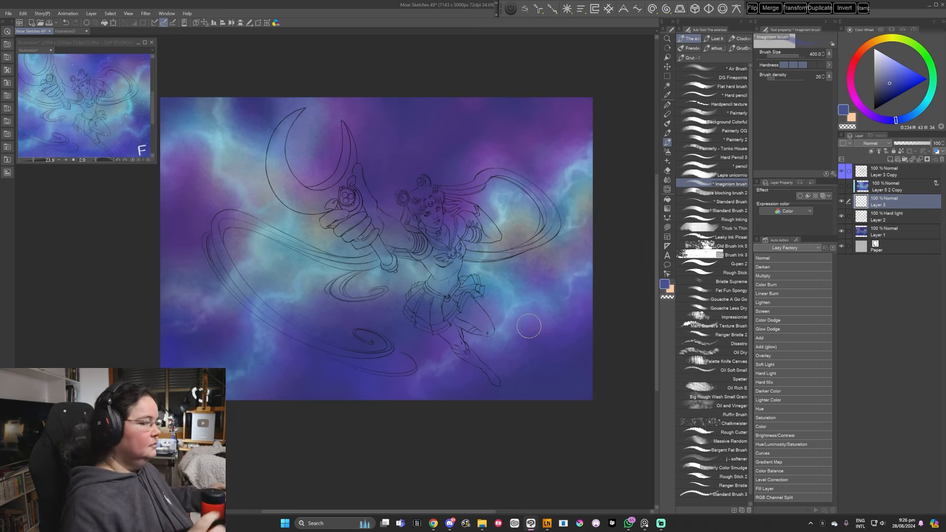
drag(547, 257, 546, 267)
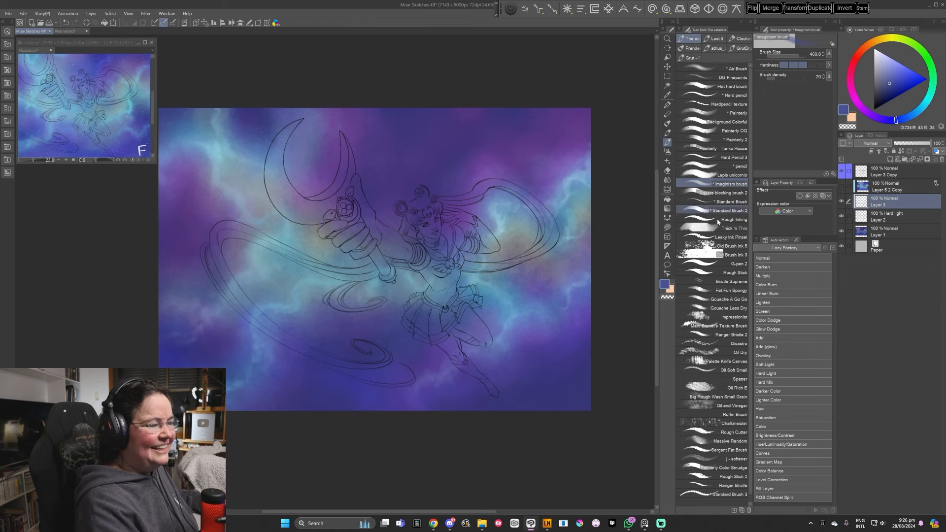
Switch to Square blocking brush 2 and add a new layer above Layer 3
click(712, 211)
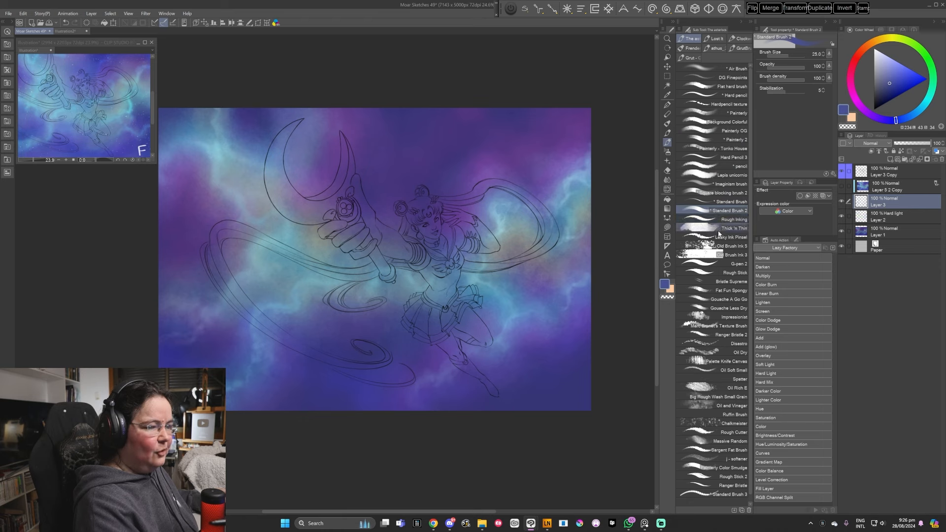
click(723, 193)
click(891, 159)
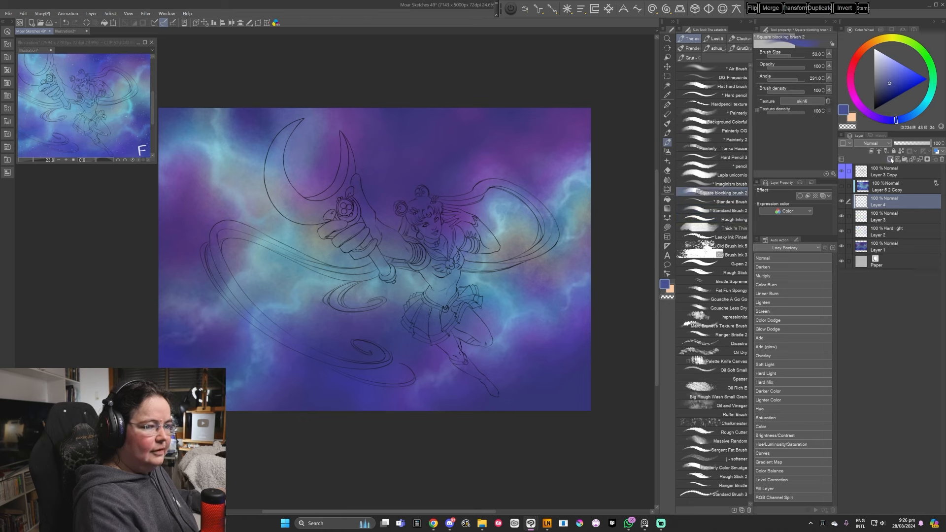
Sample dark violet near the canvas's upper edge and brush it in above the figure's head at brush size 250
click(893, 87)
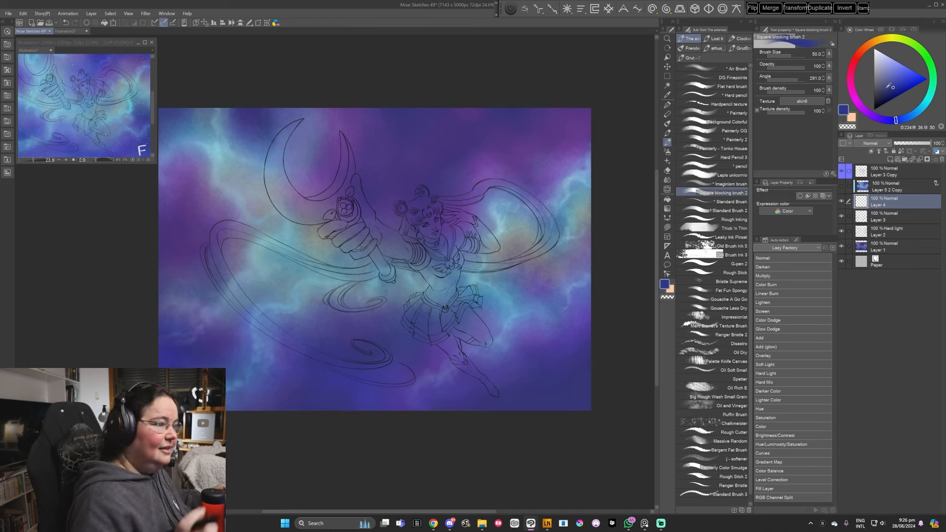
alt+click(474, 116)
key(])
key(])
key(])
key(])
key(])
key(])
key(])
drag(463, 106, 449, 127)
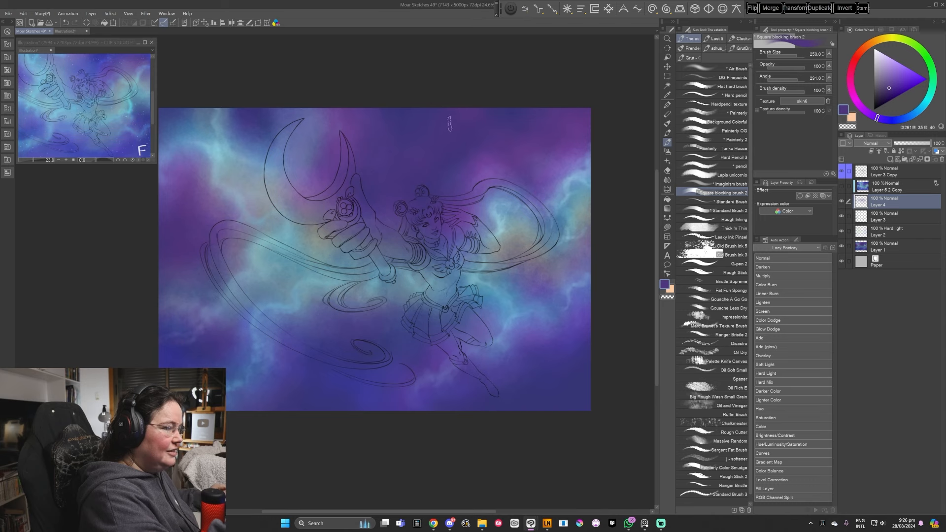
Sample indigo and violet tones above the head and work them into the dark sky beside the crescent wand
alt+click(420, 127)
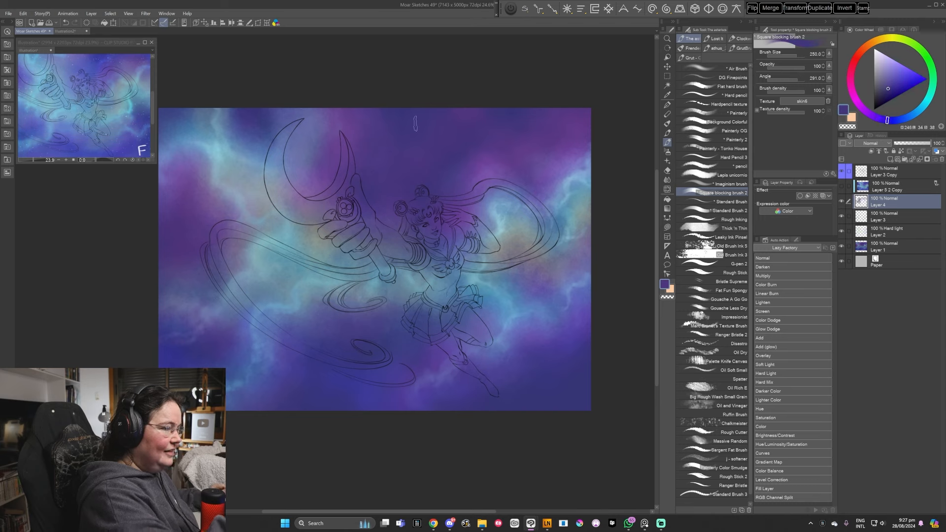
alt+click(475, 141)
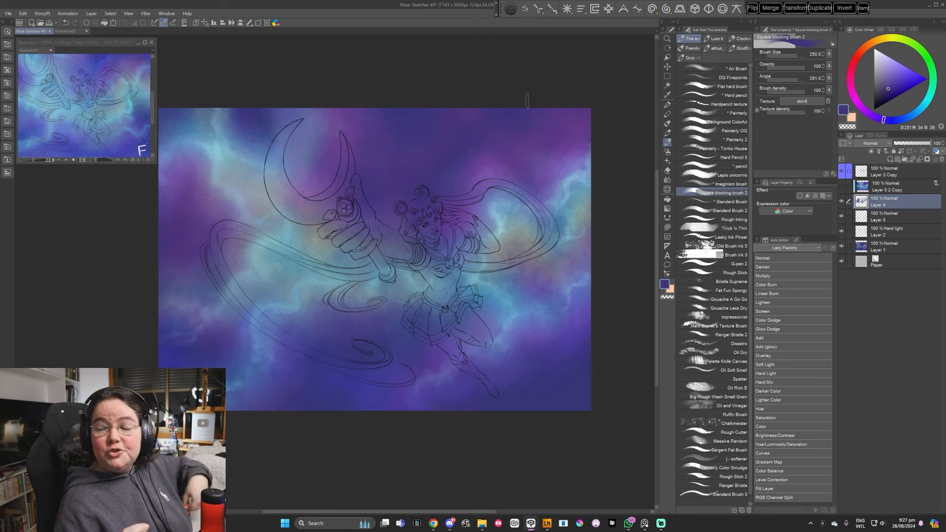
alt+click(454, 145)
alt+click(473, 115)
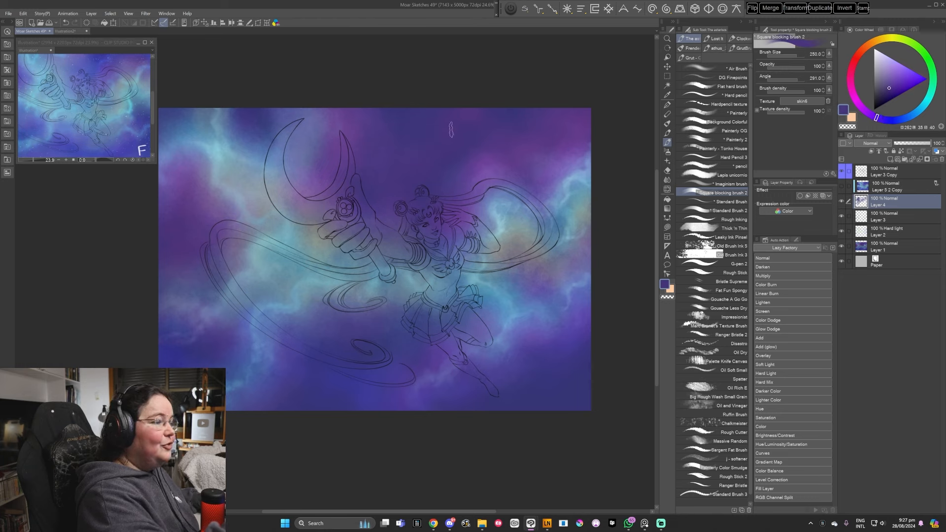
Sample purples above the flowing hair and blend them toward the canvas's upper-right corner
alt+click(488, 155)
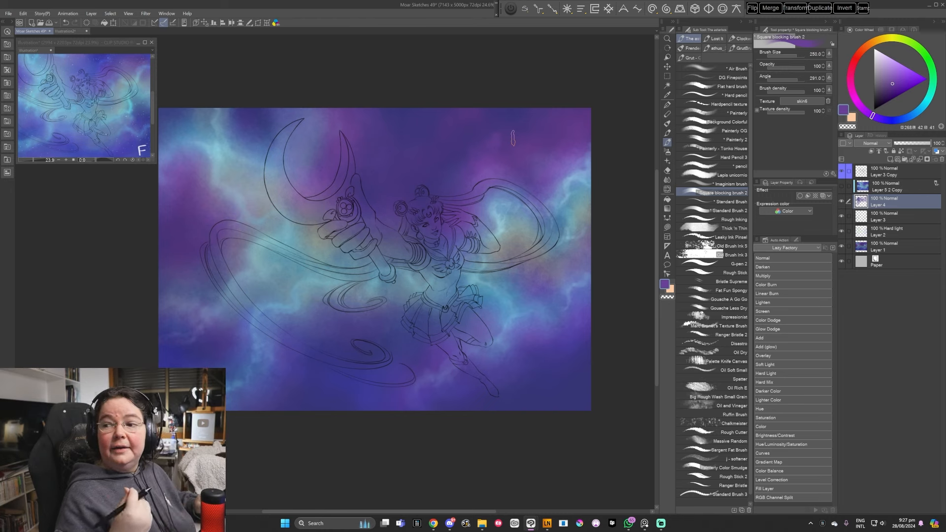
alt+click(494, 129)
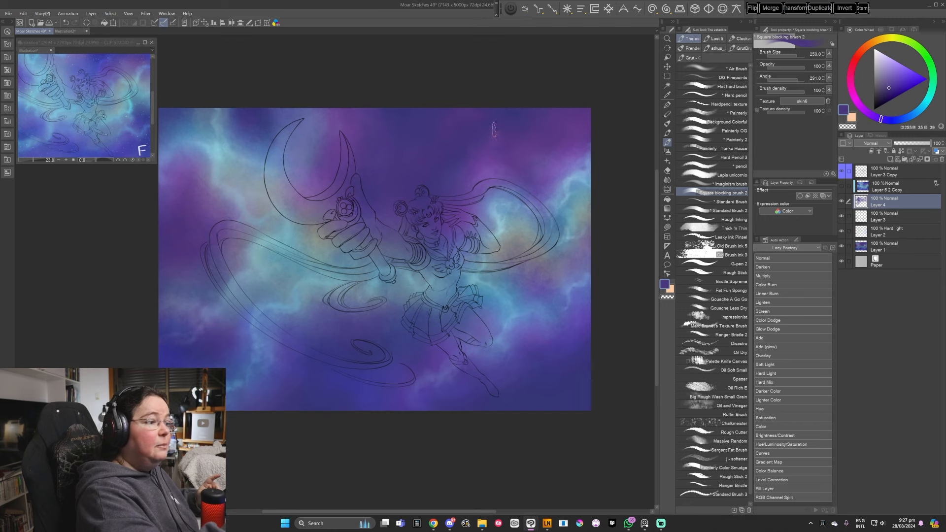
alt+click(497, 150)
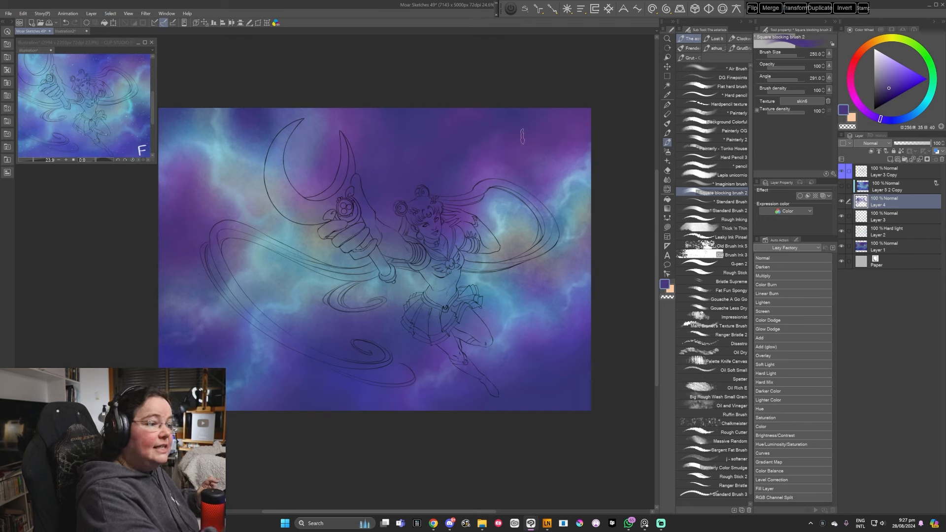
alt+click(556, 113)
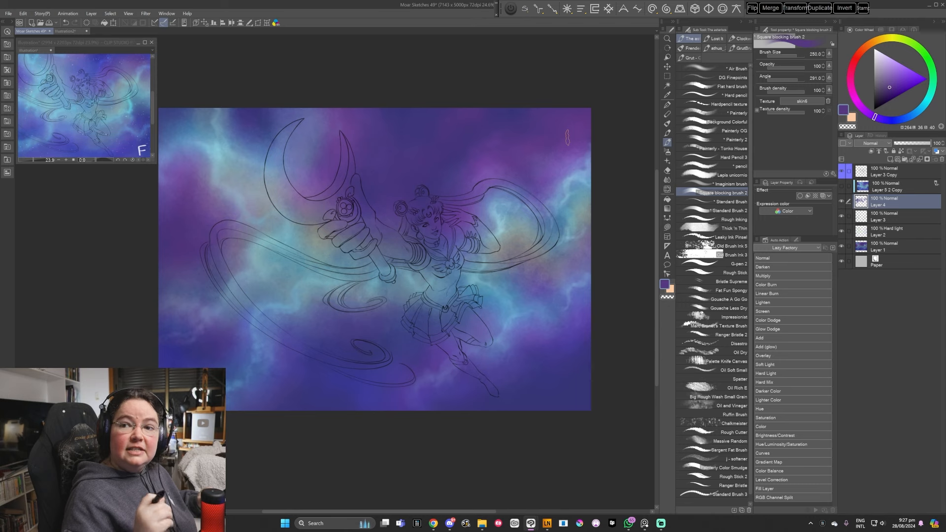
Enlarge the brush to 400 and blend sampled indigo and purple in the upper-right sky
key(bracketright)
key(bracketright)
alt+click(513, 126)
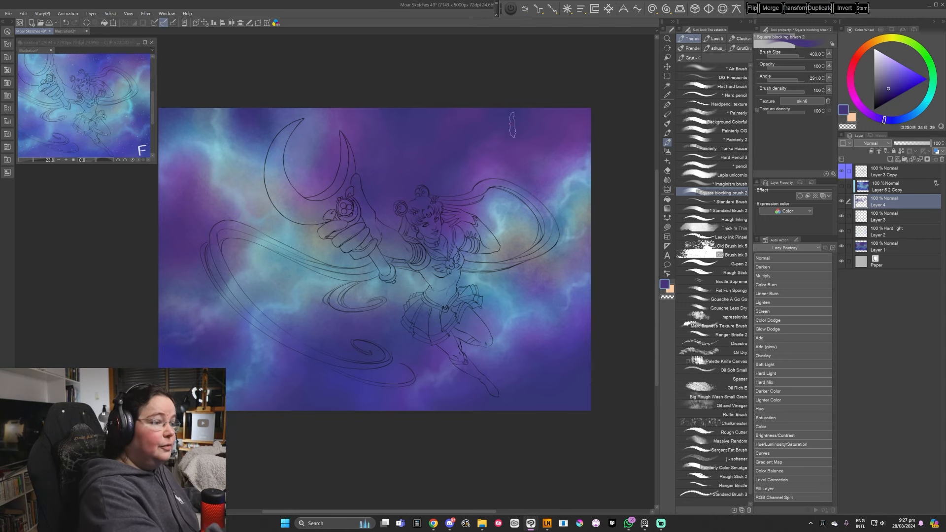
alt+click(542, 115)
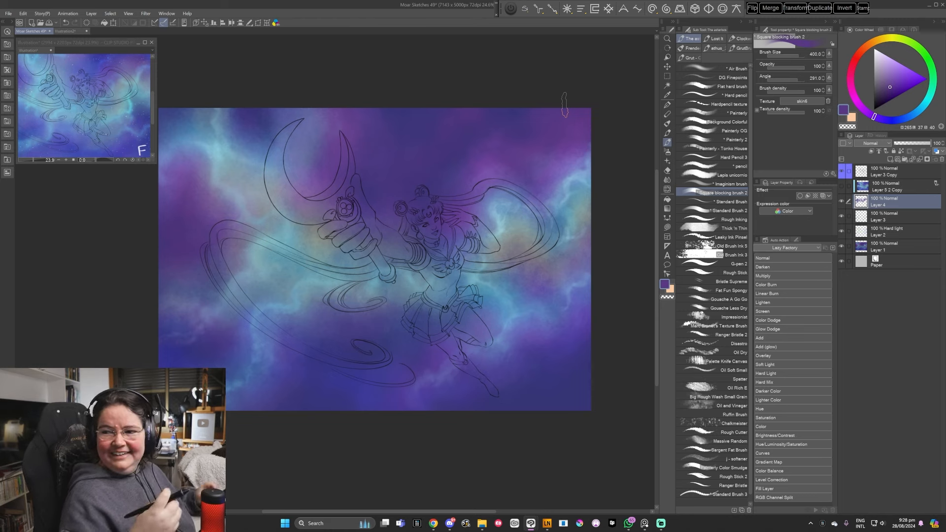
Sample muted teal-blues from the glow around the right-hand hair loop to blend the cloud at the canvas's right edge
alt+click(581, 210)
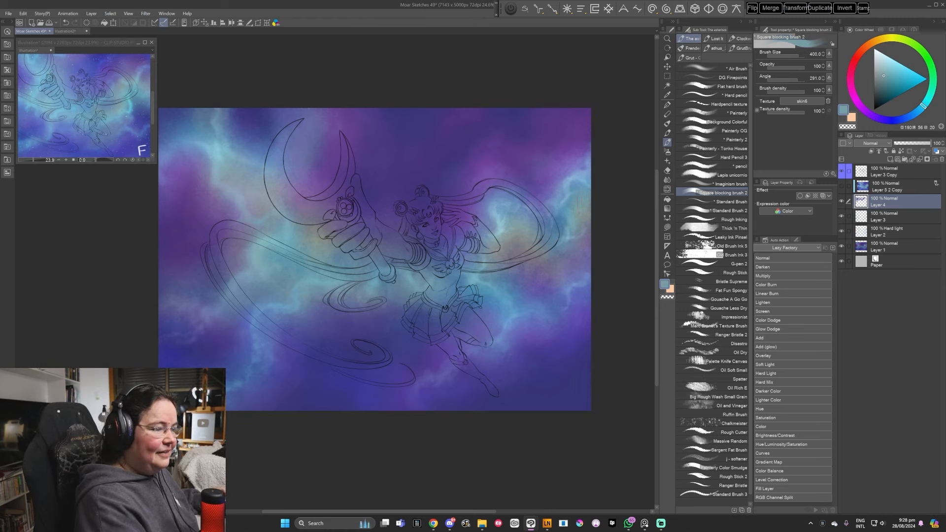
alt+click(560, 224)
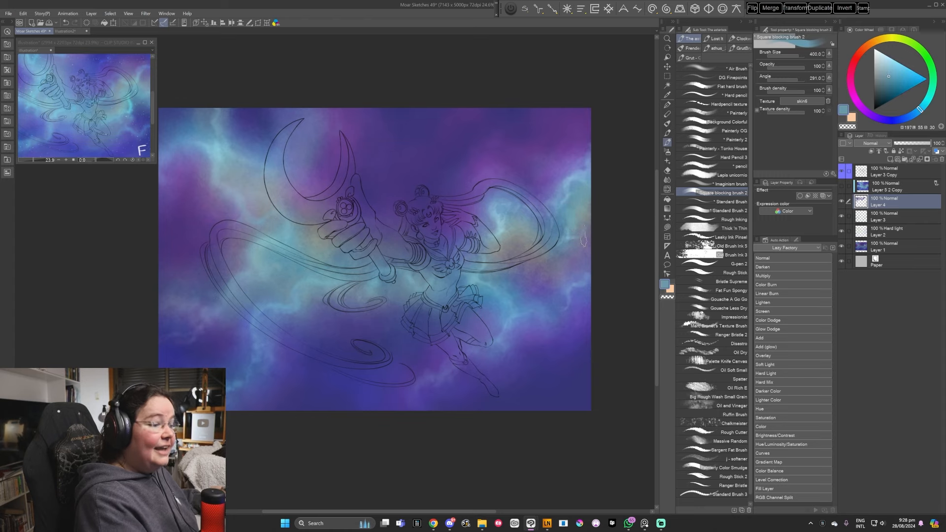
alt+click(583, 240)
Sample dark violet at the canvas's left edge and purple above the flowing hair for blending the violet areas
drag(475, 313, 537, 295)
alt+click(225, 244)
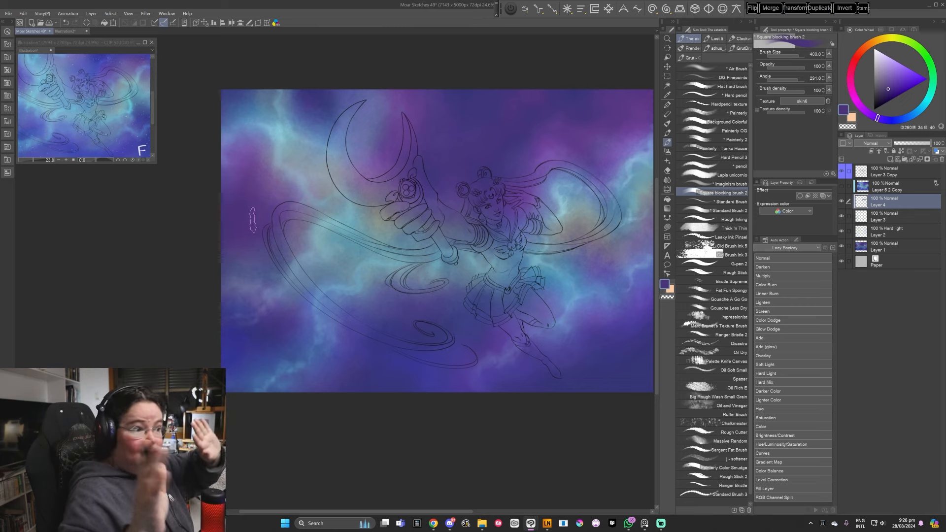
alt+click(527, 143)
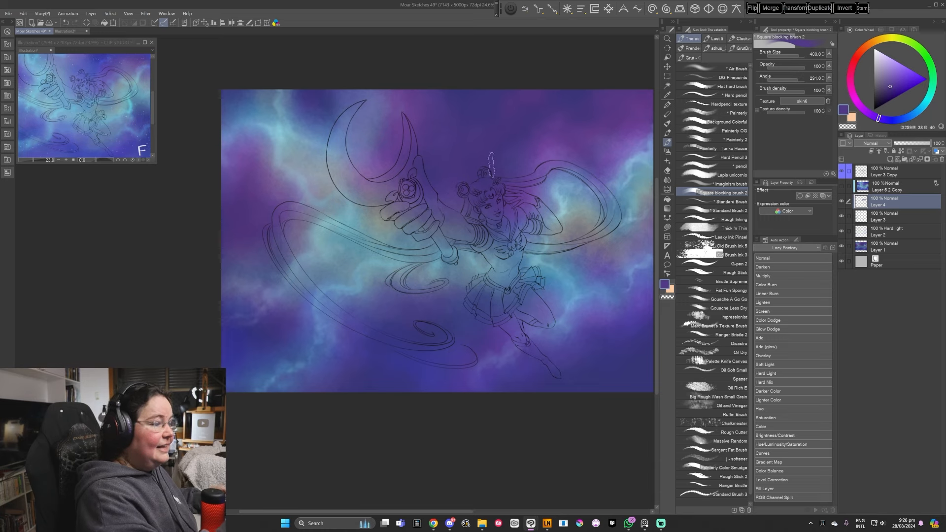
Sample purples and blues inside the crescent, reduce the brush to 250, and paint strokes between the crescent's tips
drag(521, 255, 490, 280)
alt+click(363, 162)
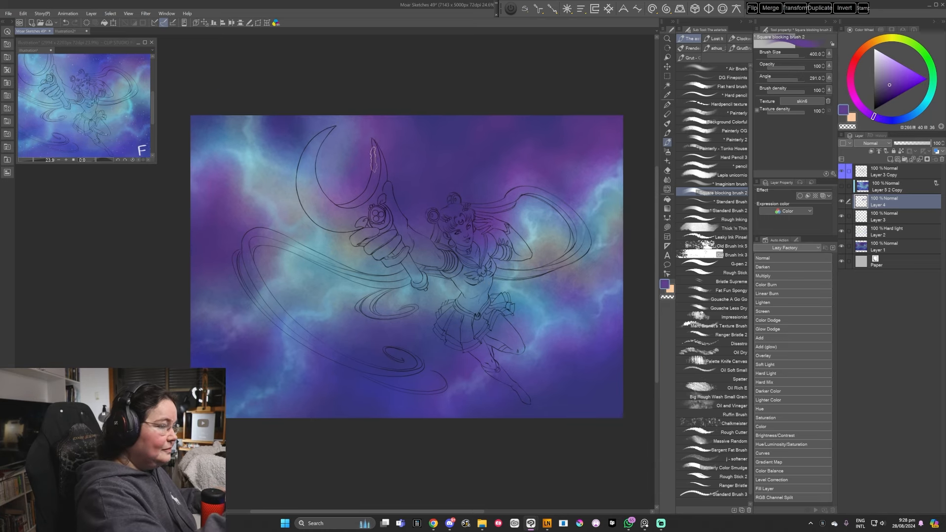
alt+click(331, 165)
key(bracketleft)
key(bracketleft)
drag(344, 157, 354, 123)
alt+click(347, 164)
alt+click(350, 143)
drag(358, 138, 366, 127)
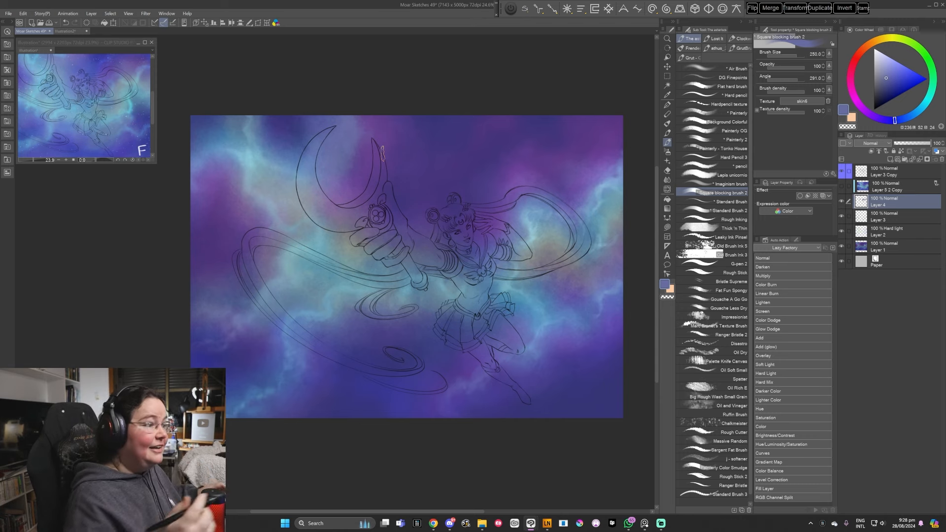
Sample dark blues beside the crescent's upper tip to blend the sky there, and compare the painting with Layer 4 hidden
alt+click(307, 127)
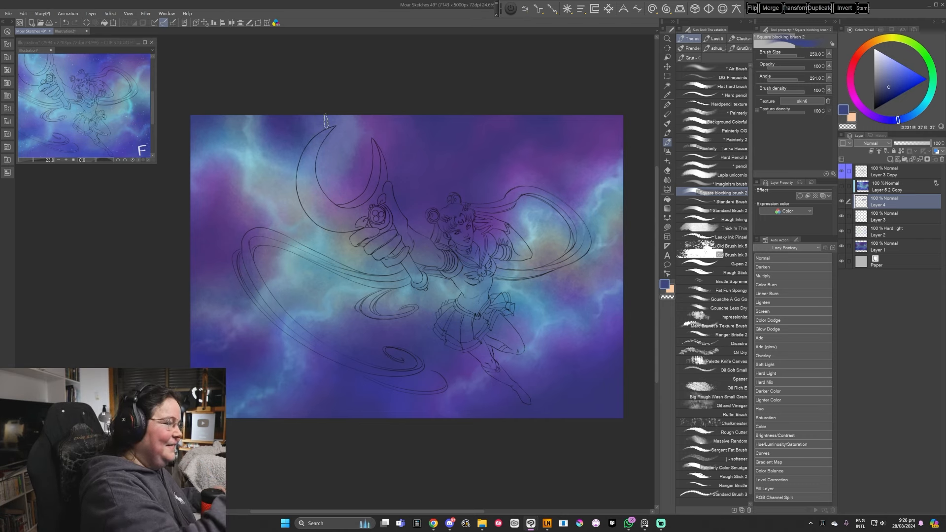
alt+click(300, 124)
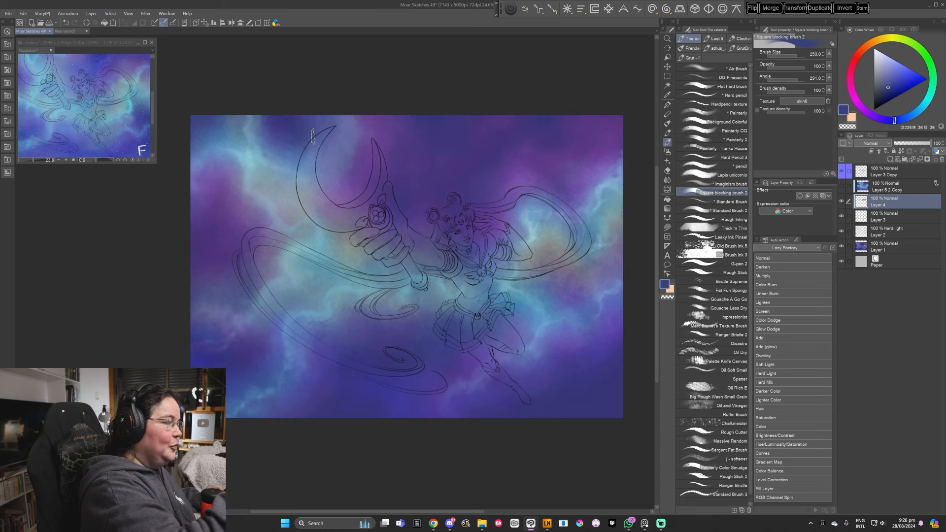
alt+click(301, 124)
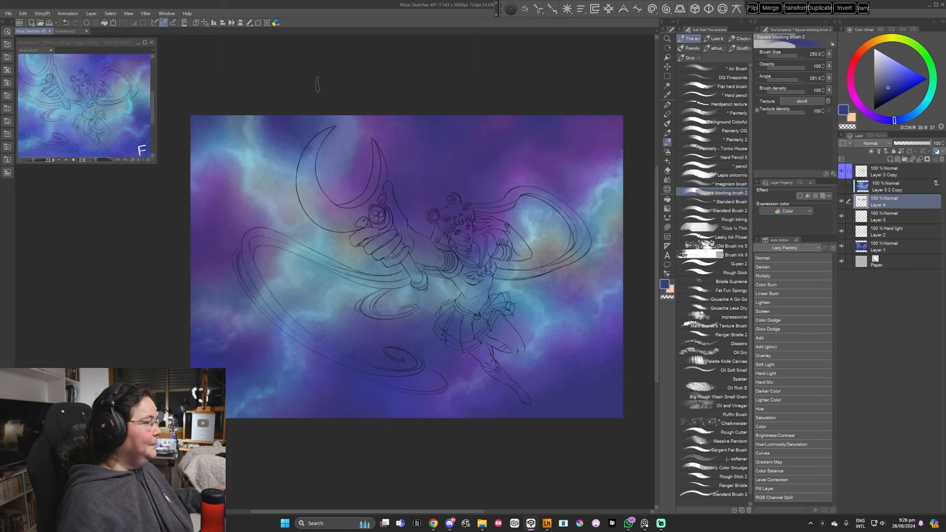
click(842, 202)
click(841, 202)
Enlarge the brush to 300, sample dark blues and a lighter blue in the lower-left clouds for blending, and save the painting
drag(421, 340, 501, 269)
alt+click(295, 255)
key(bracketright)
alt+click(274, 278)
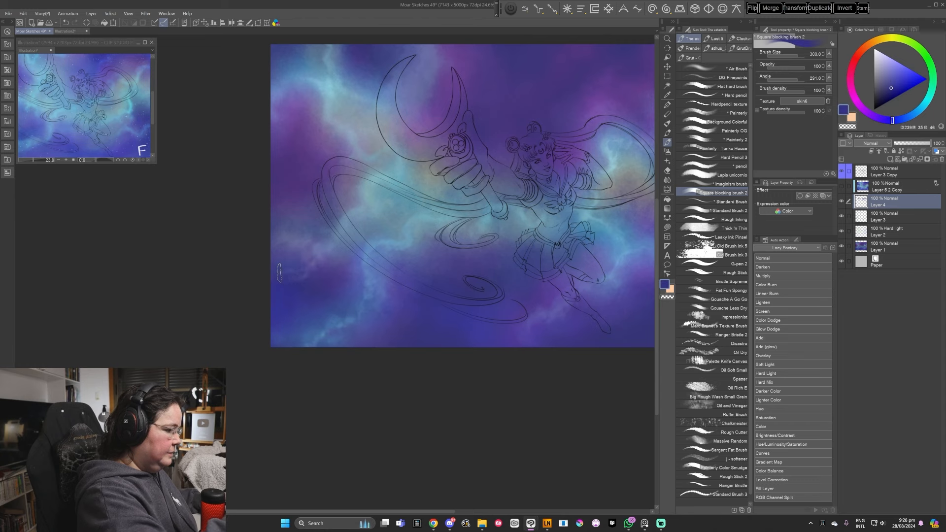
alt+click(283, 262)
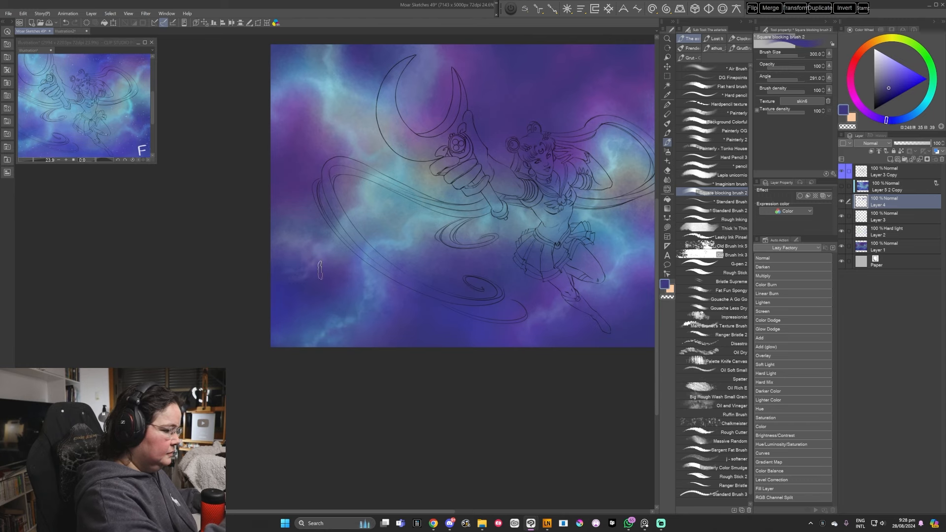
drag(421, 229, 388, 269)
alt+click(319, 295)
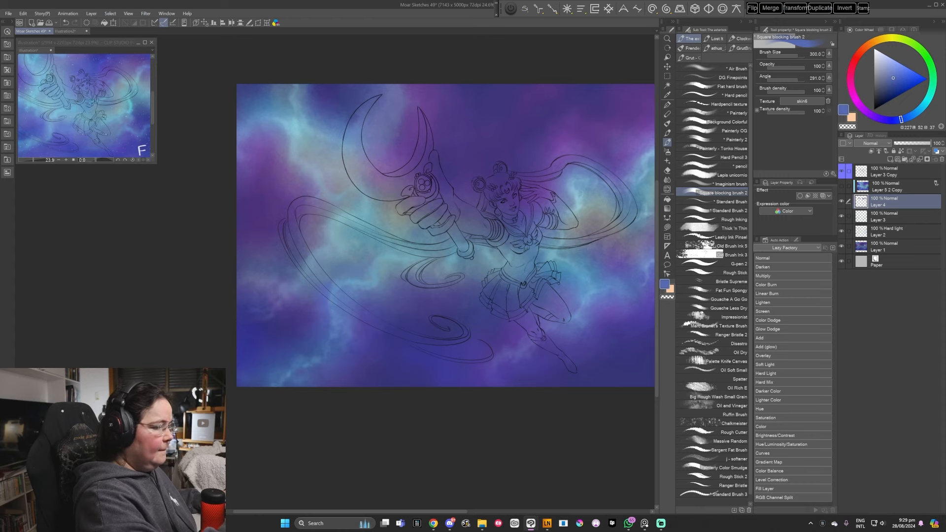
mouse_move(535, 250)
mouse_down()
mouse_move(530, 302)
mouse_move(548, 339)
mouse_up()
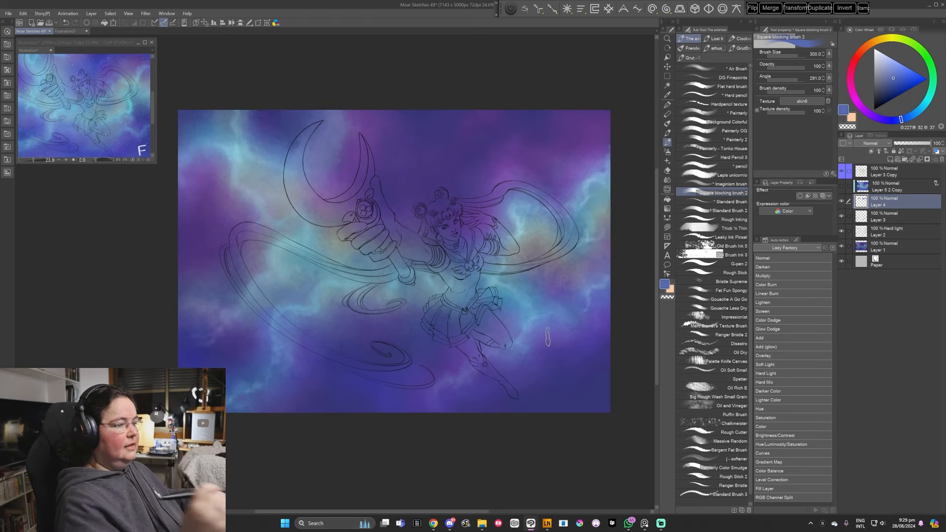
click(9, 14)
click(25, 65)
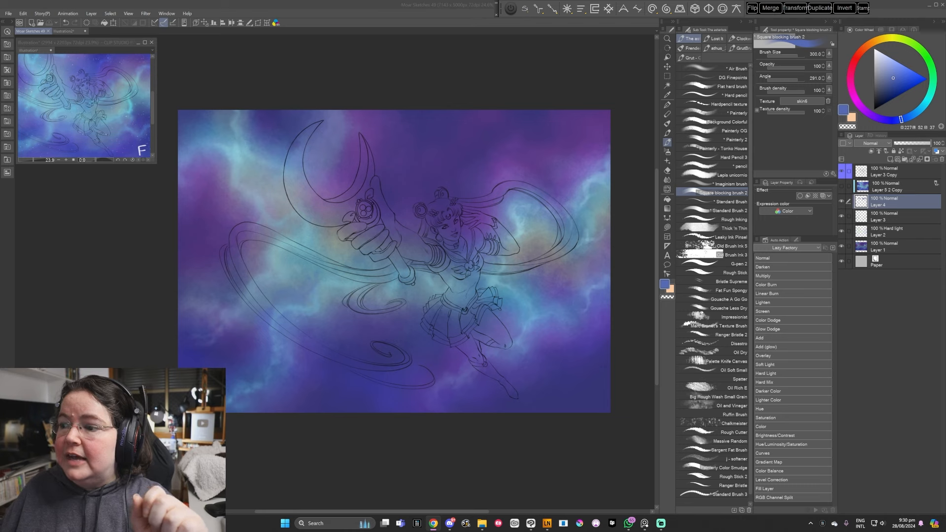
Create a new canvas from the dot-pattern image on the clipboard
click(8, 13)
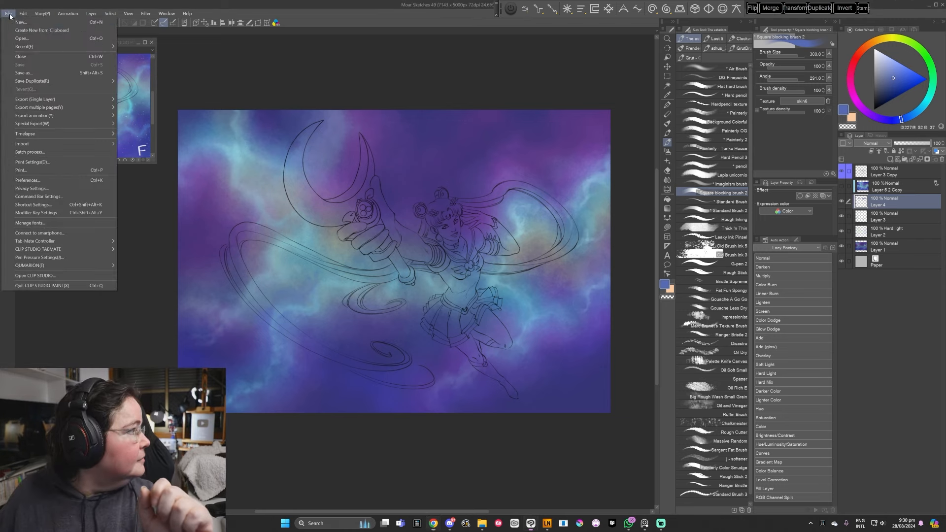
click(17, 32)
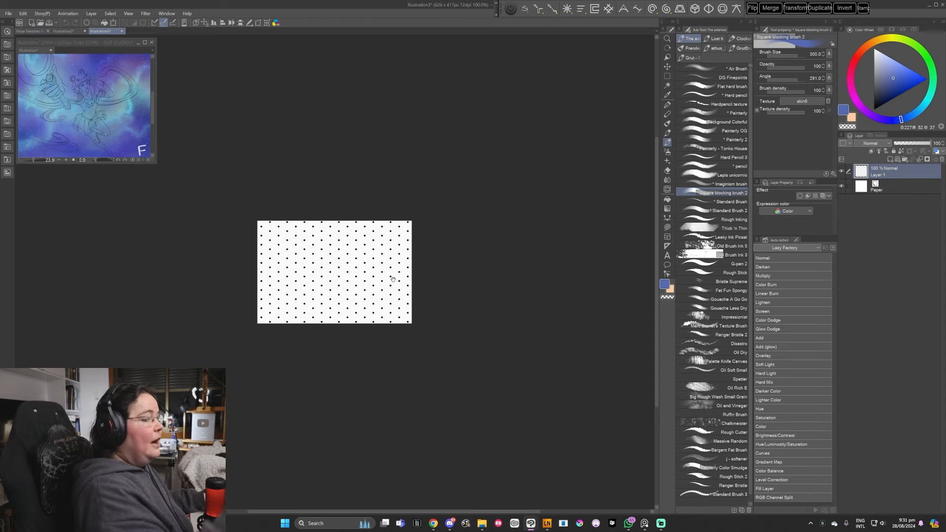
drag(392, 280, 406, 275)
key(ctrl+space)
click(405, 291)
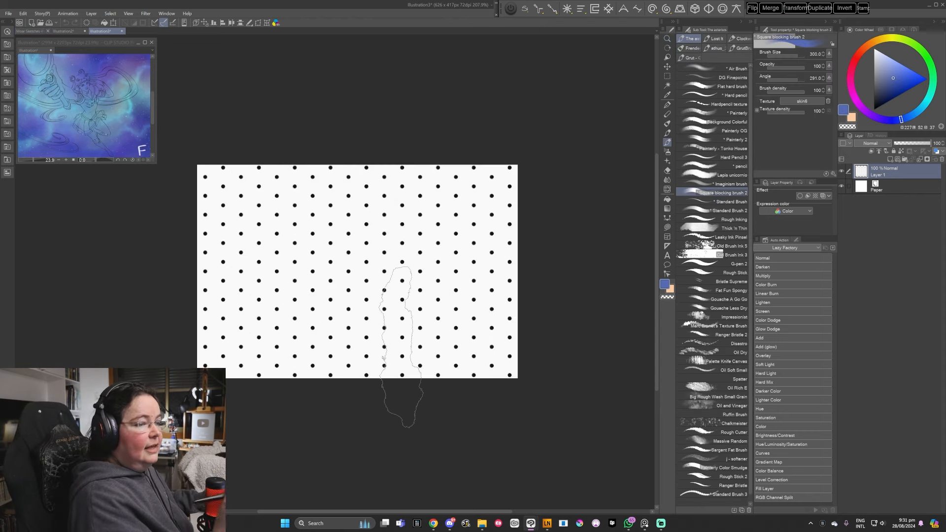
Choose the Hard Pencil 3 brush with a light orange and try circling a dot in the pattern's upper-right area
click(714, 157)
click(868, 45)
click(894, 68)
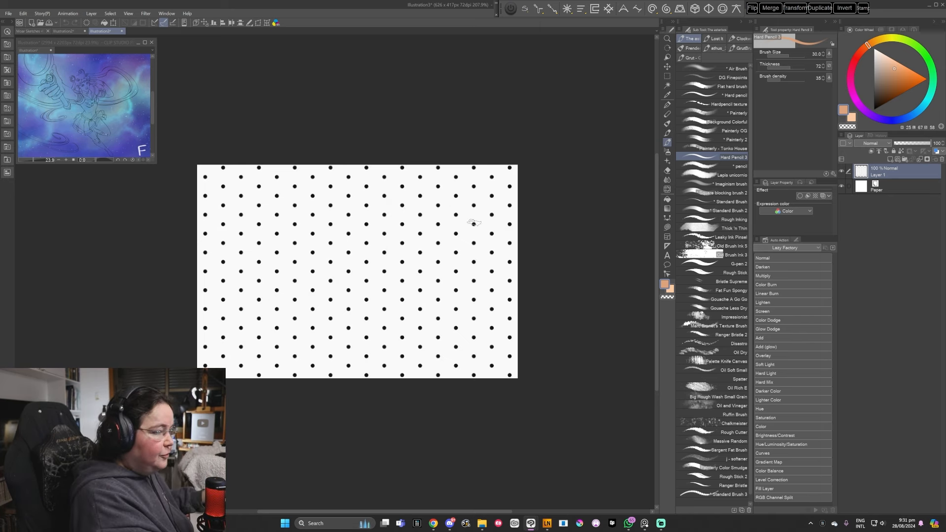
drag(474, 227, 473, 219)
key(ctrl+z)
Circle single dots in the pattern's upper-right, middle and upper-left areas in a darker orange-brown with brush size 12
click(901, 88)
key(bracketleft)
key(bracketleft)
key(bracketleft)
key(bracketleft)
key(bracketleft)
mouse_move(340, 288)
mouse_down()
mouse_move(354, 284)
mouse_move(344, 290)
mouse_up()
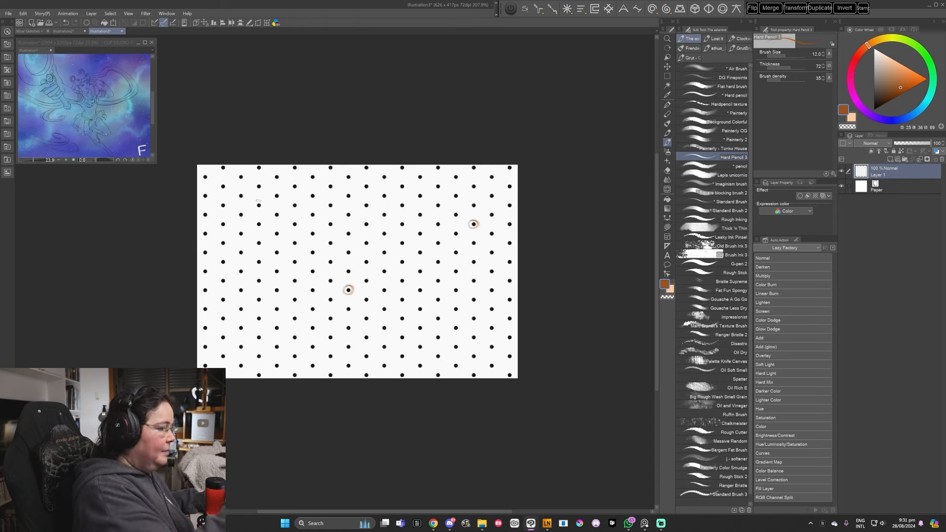
mouse_move(255, 202)
mouse_down()
mouse_move(265, 208)
mouse_move(256, 209)
mouse_up()
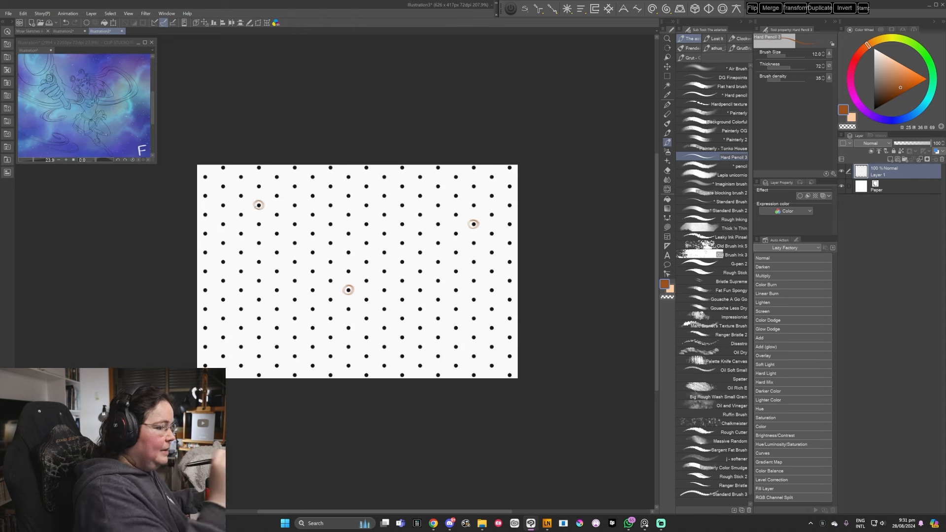
Switch to red, then cross out three scattered dots and circle two others in the dot pattern
click(856, 58)
click(904, 82)
mouse_move(417, 191)
mouse_down()
mouse_move(424, 200)
mouse_move(423, 191)
mouse_up()
mouse_move(452, 324)
mouse_down()
mouse_move(460, 331)
mouse_move(437, 335)
mouse_up()
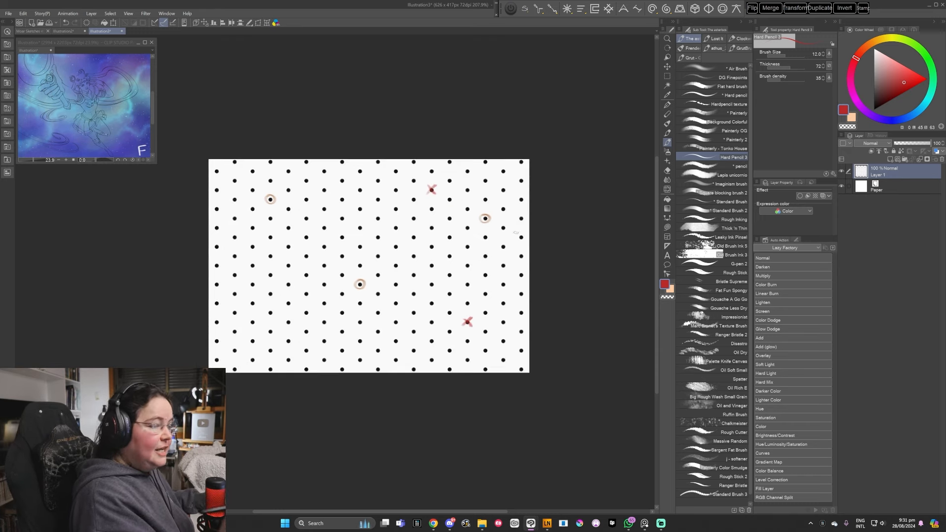
mouse_move(290, 338)
mouse_down()
mouse_move(283, 340)
mouse_move(294, 345)
mouse_move(285, 342)
mouse_up()
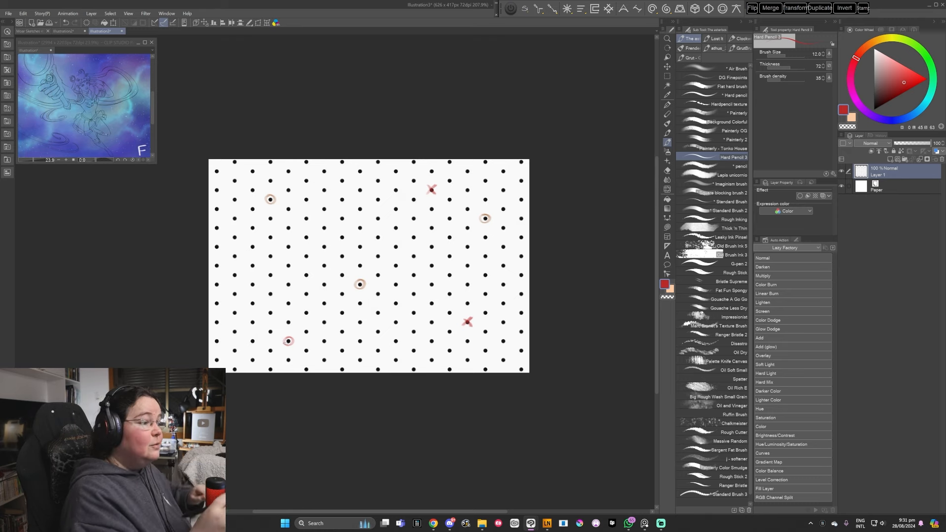
drag(380, 215, 372, 217)
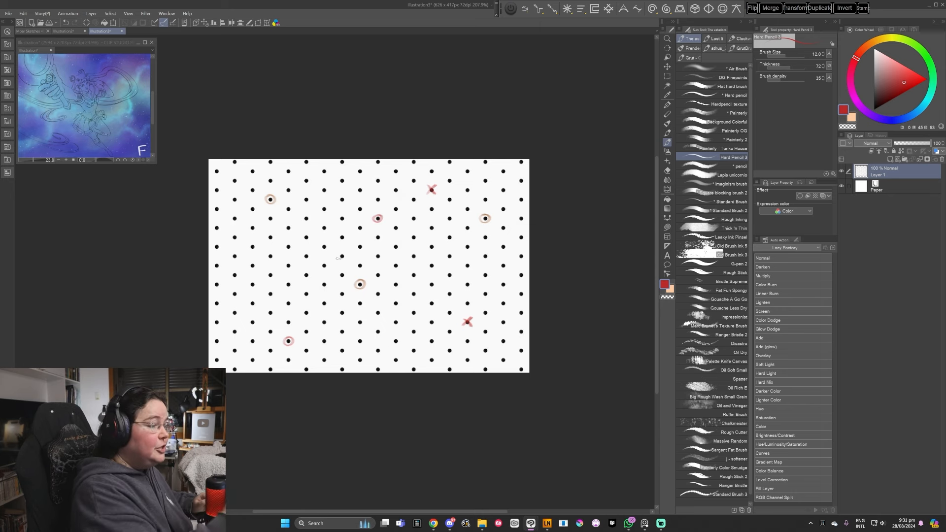
drag(338, 255, 341, 257)
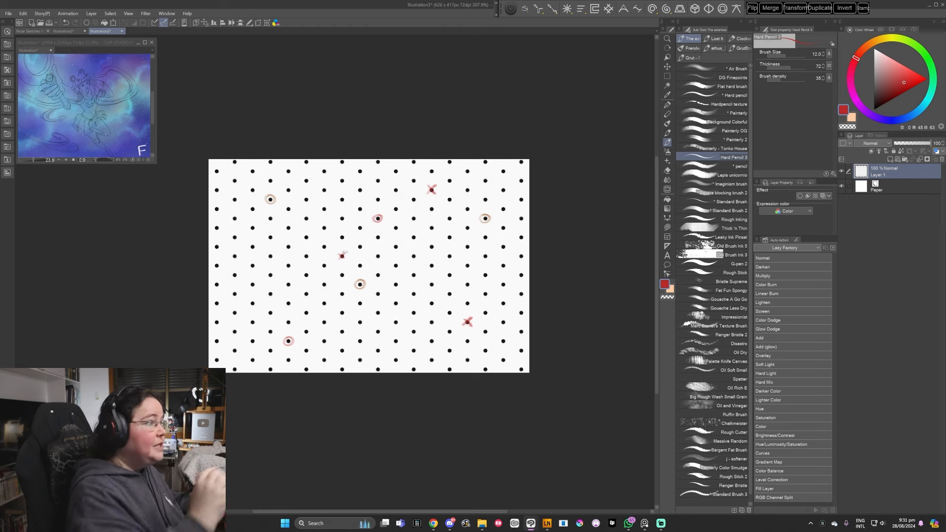
Close the dot-pattern canvas and the blank grey Illustration2 canvas without saving, returning to the nebula painting
click(122, 31)
click(482, 193)
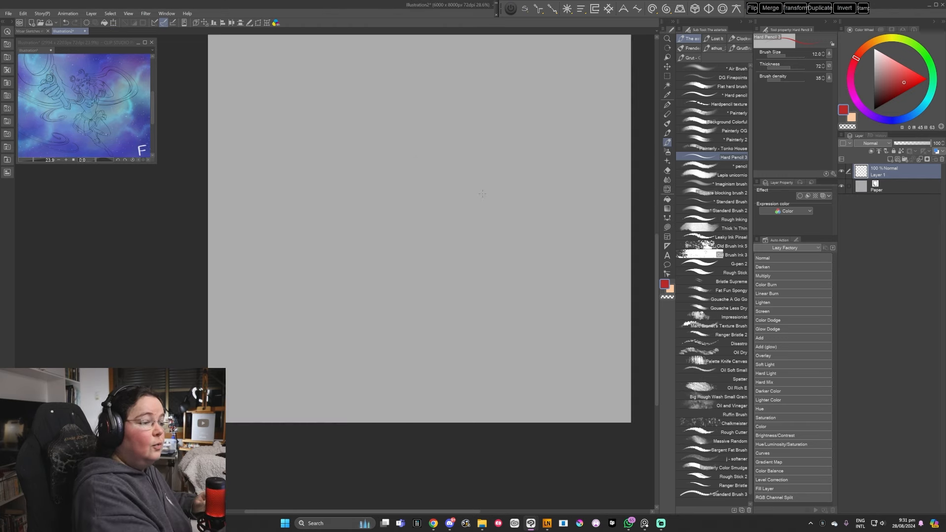
click(85, 31)
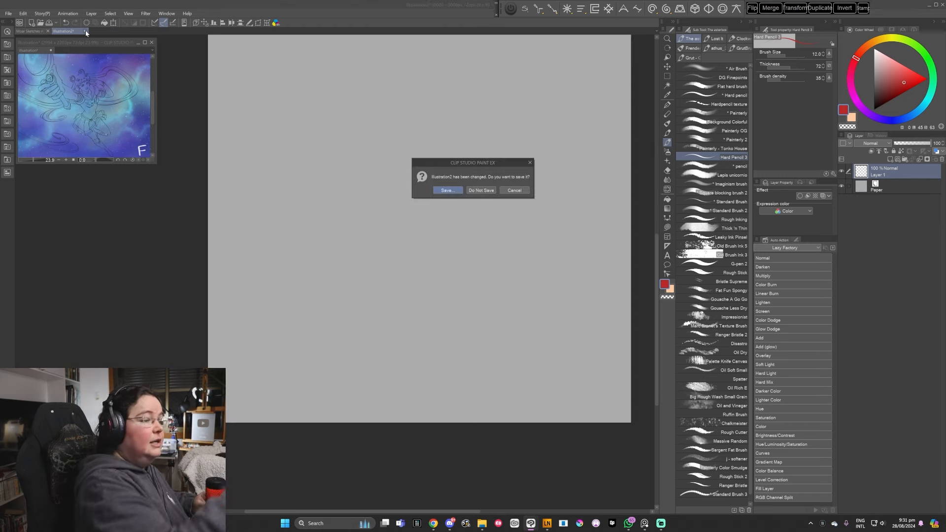
click(482, 191)
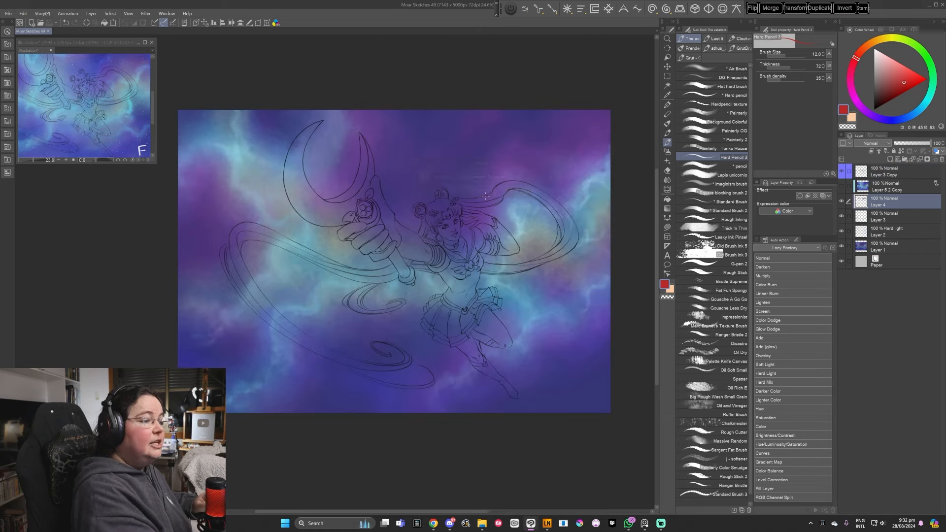
click(9, 14)
click(298, 87)
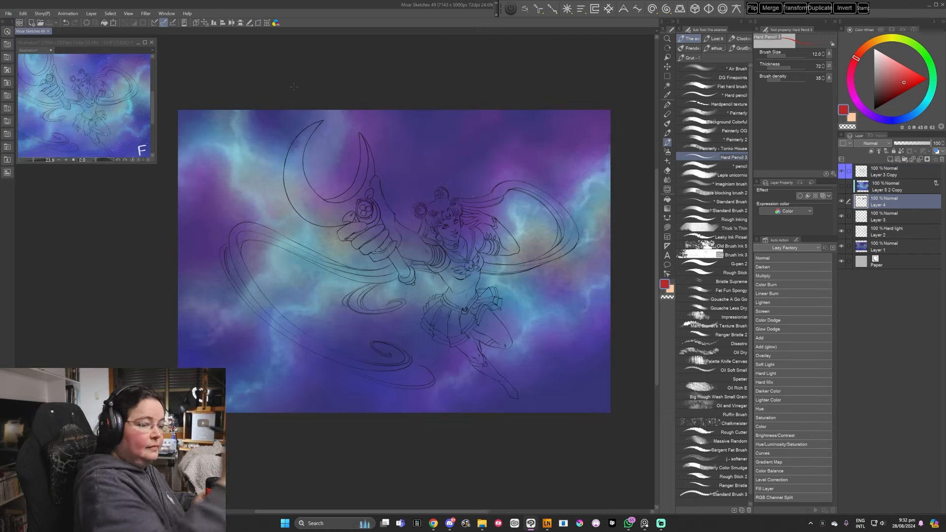